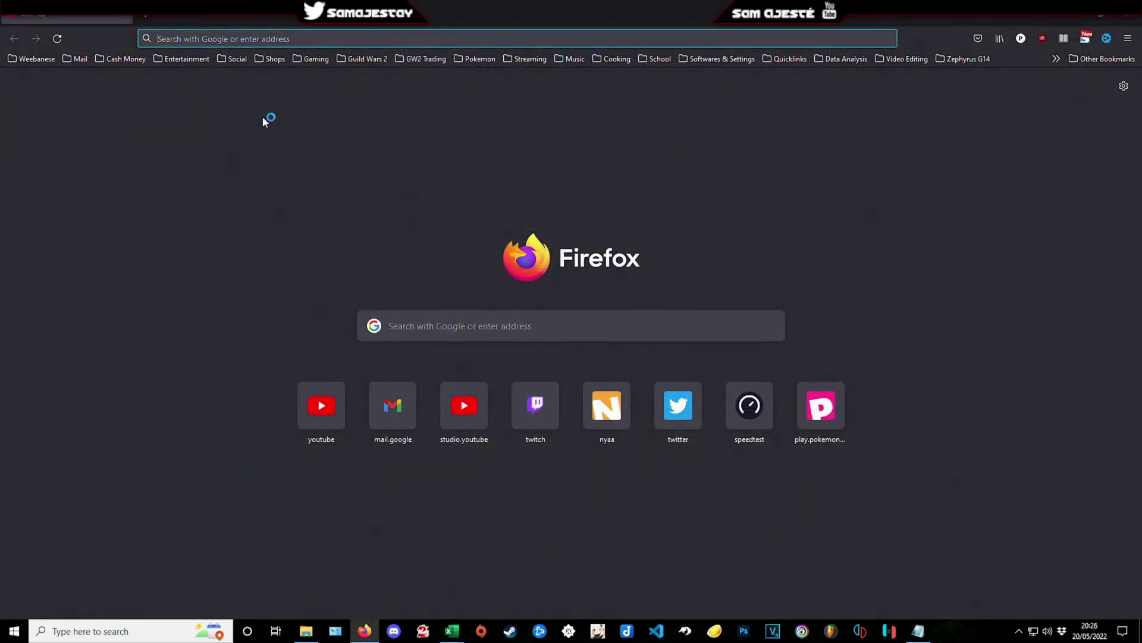
# Step: Open the DataWars2 site's documentation from the GW2 Trading bookmarks folder
pyautogui.click(269, 134)
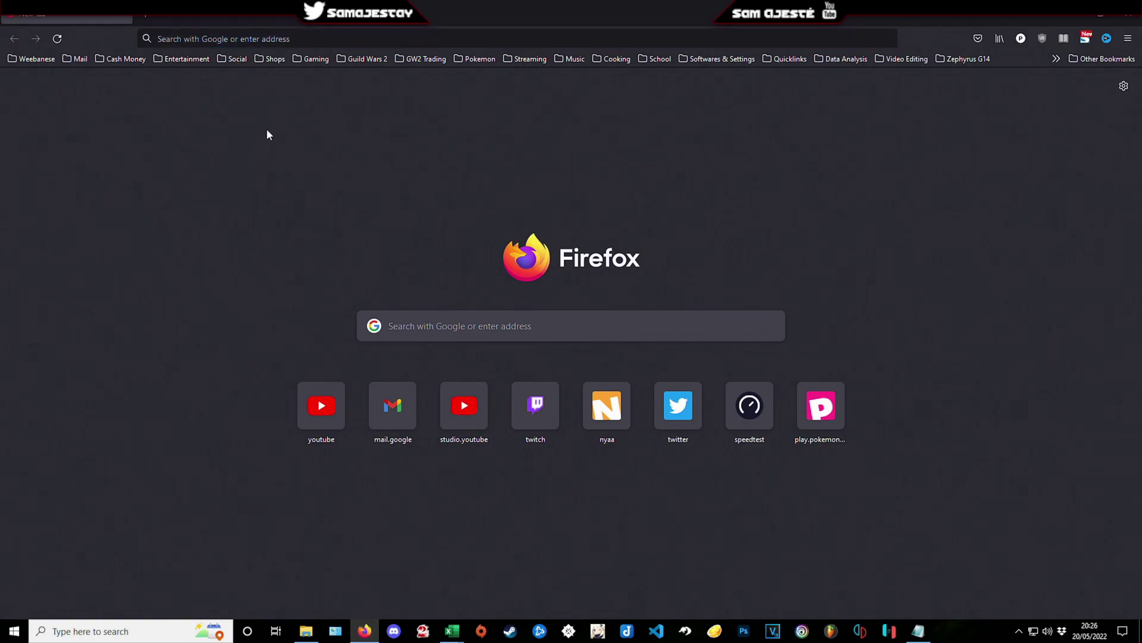
pyautogui.click(424, 58)
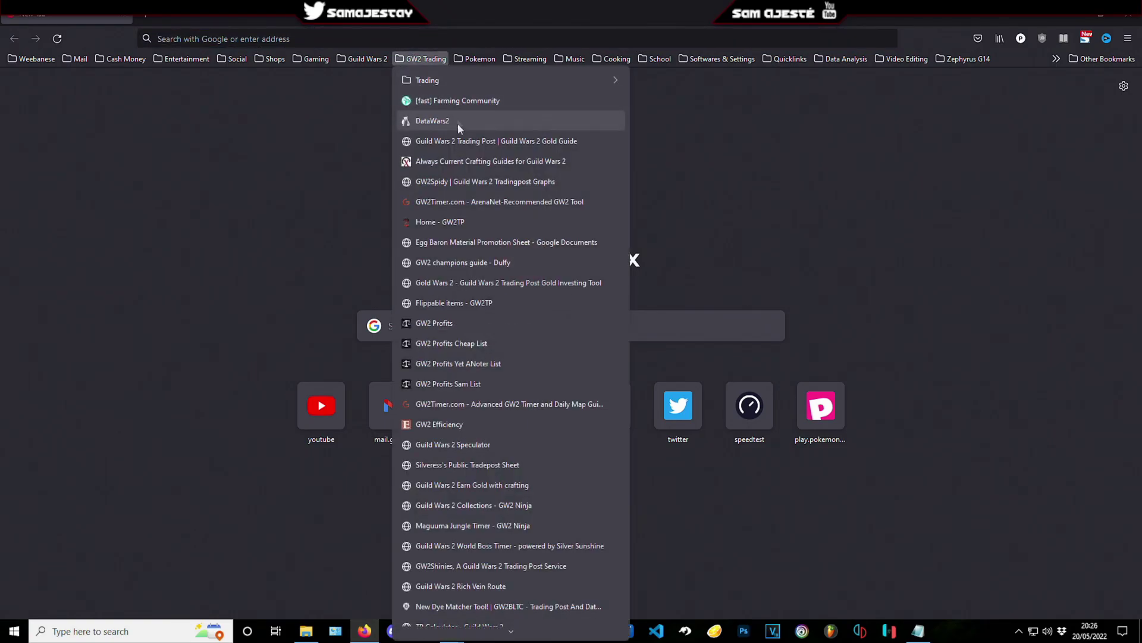
pyautogui.click(458, 122)
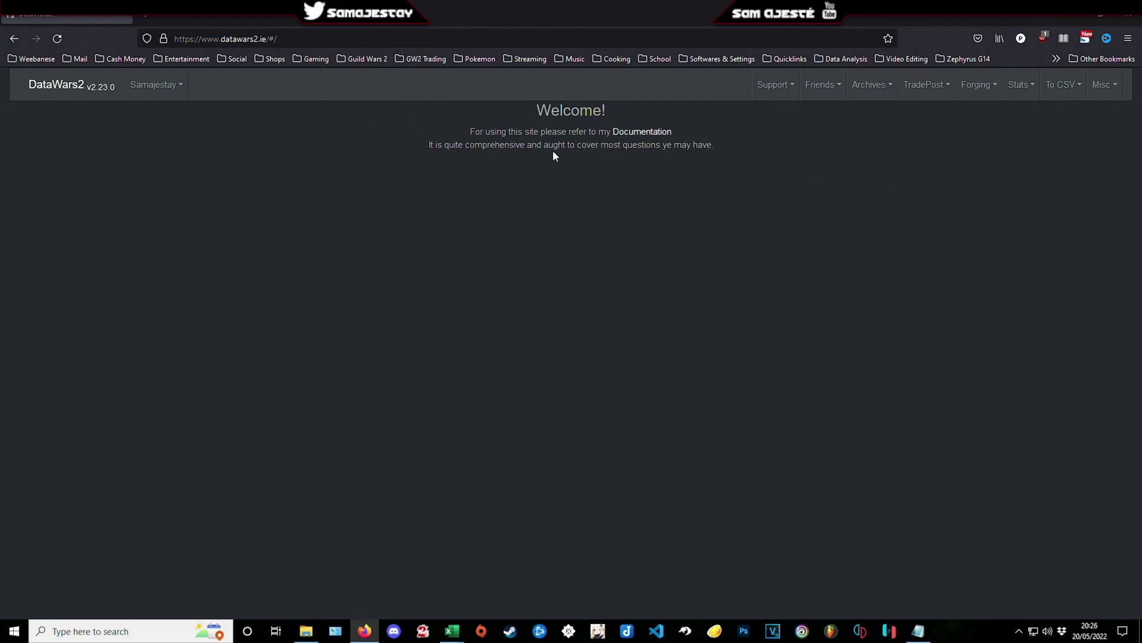
pyautogui.click(655, 132)
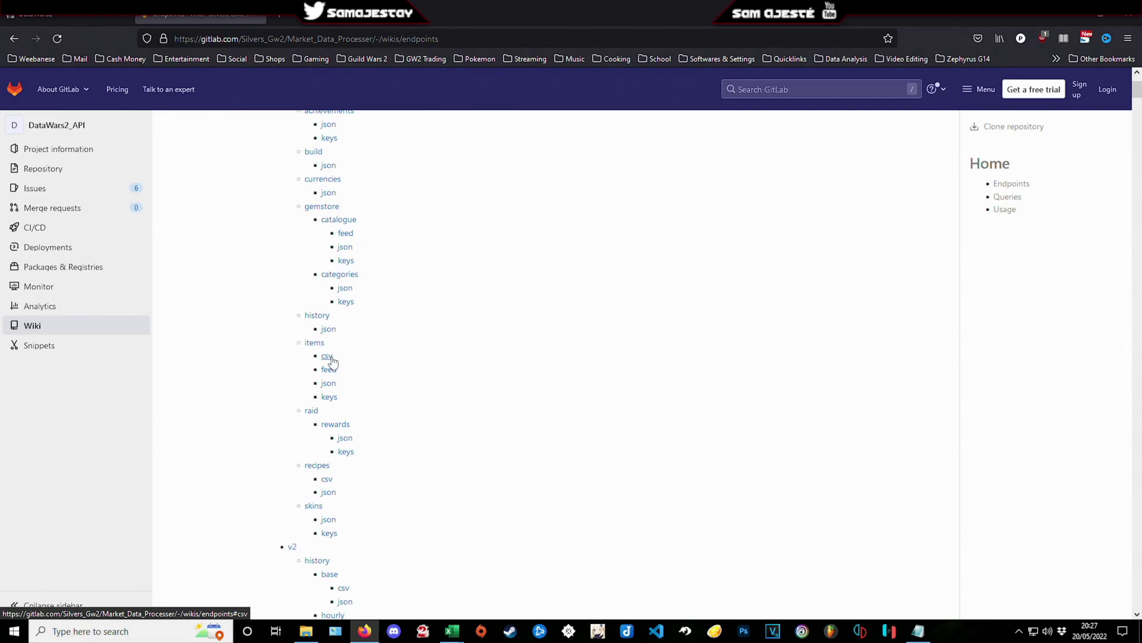
# Step: On the items endpoints page, select the keys endpoint URL below the csv entry
pyautogui.click(332, 361)
pyautogui.moveTo(429, 188); pyautogui.dragTo(271, 194)
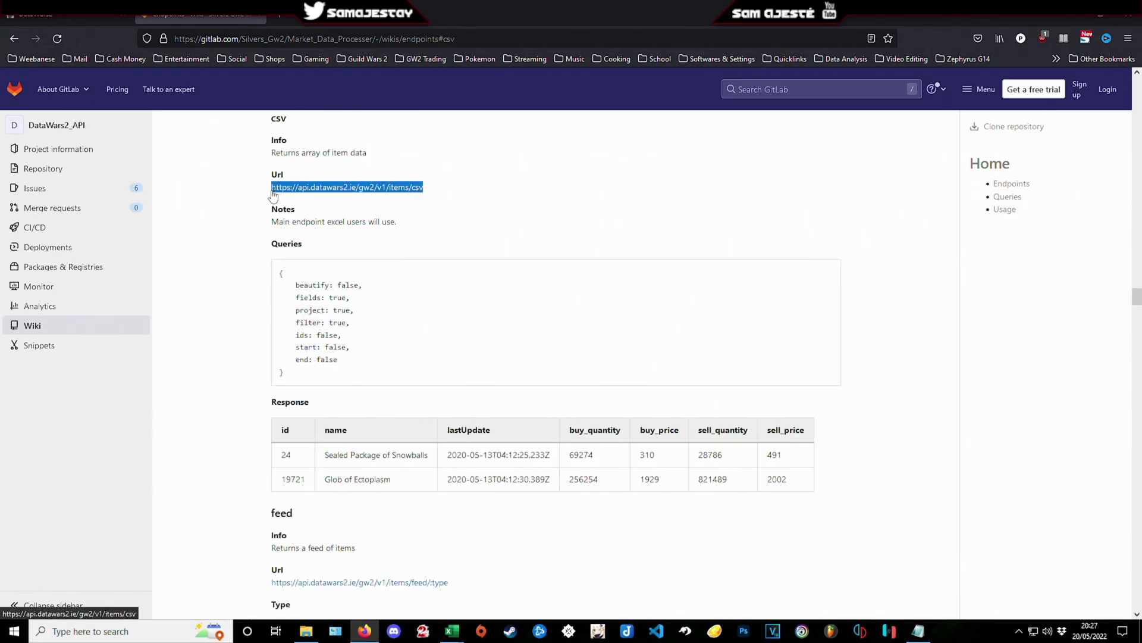
pyautogui.click(482, 198)
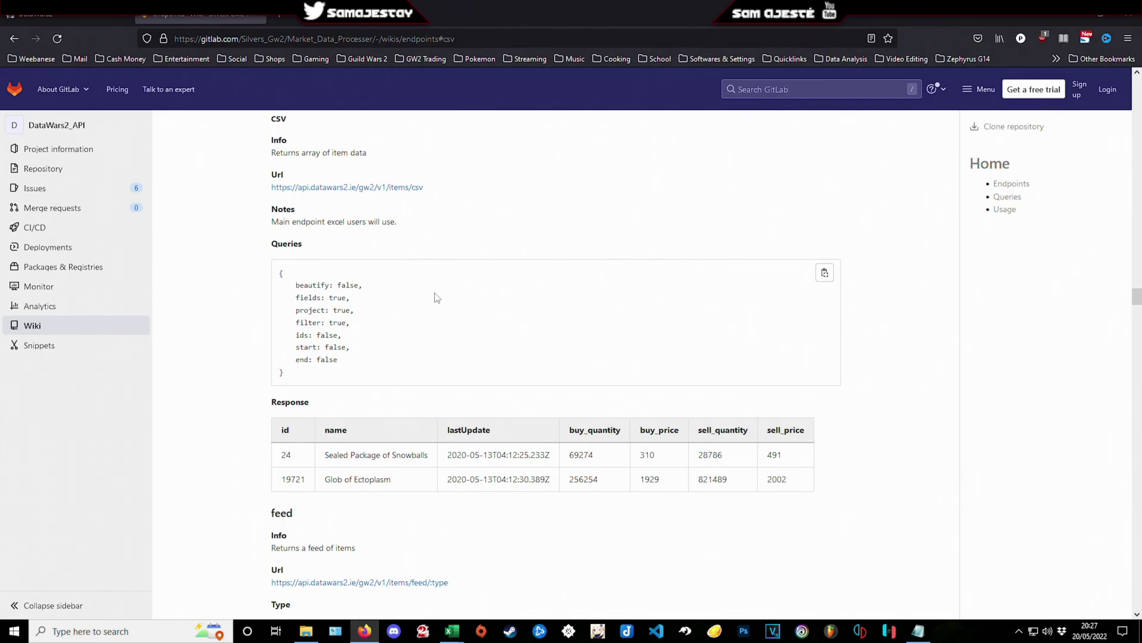
pyautogui.scroll(-5, 438, 298)
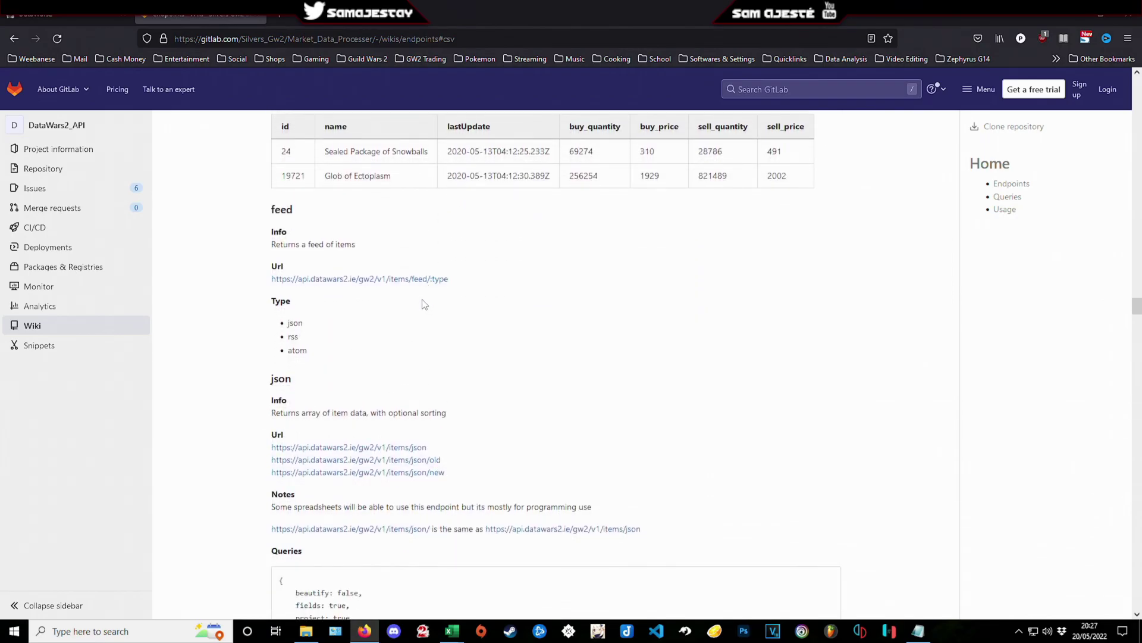
pyautogui.scroll(-13, 424, 304)
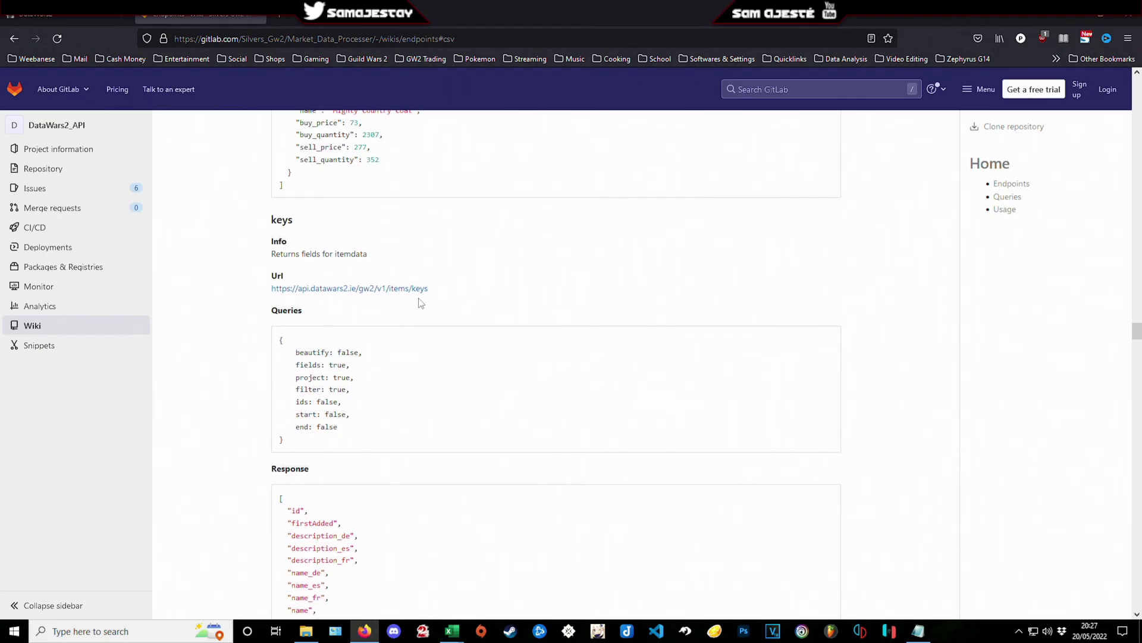
pyautogui.scroll(-5, 421, 303)
pyautogui.scroll(-4, 419, 303)
pyautogui.scroll(11, 416, 299)
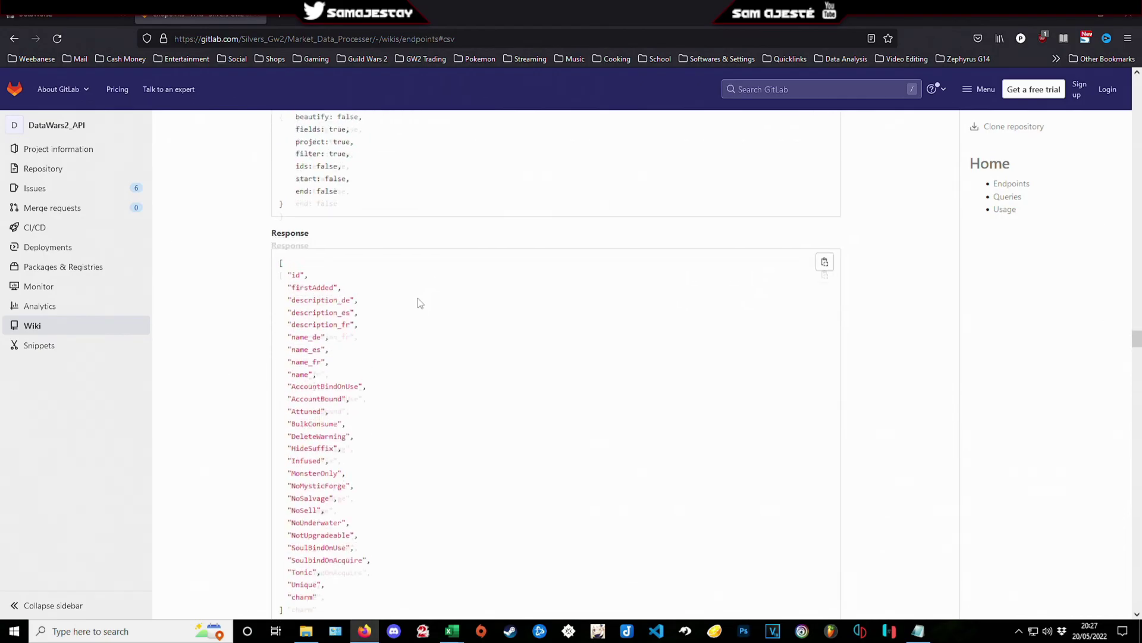
pyautogui.moveTo(448, 416); pyautogui.dragTo(272, 410)
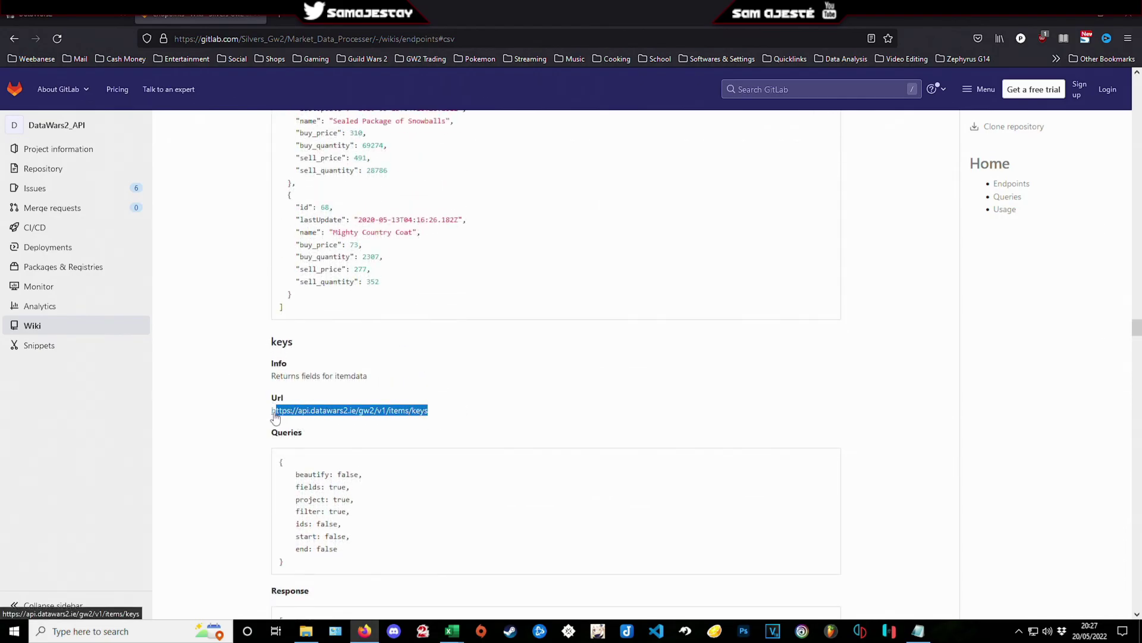
pyautogui.click(474, 501)
# Step: In Data Collection.xlsx, import web data from the pasted items keys endpoint URL
pyautogui.moveTo(454, 634)
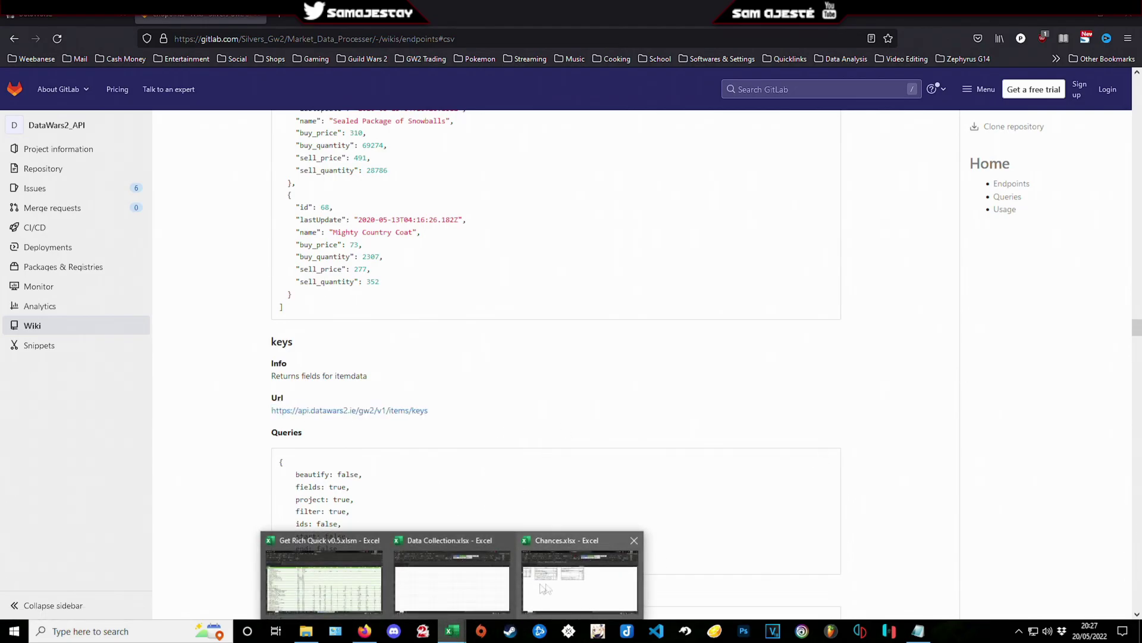
pyautogui.click(448, 586)
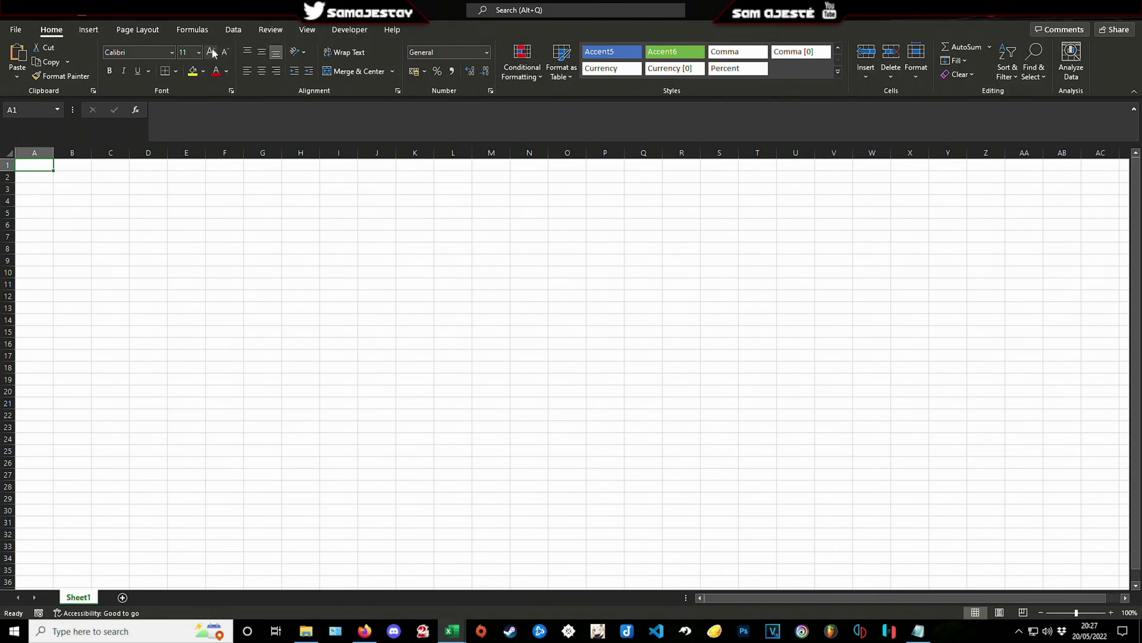
pyautogui.click(228, 31)
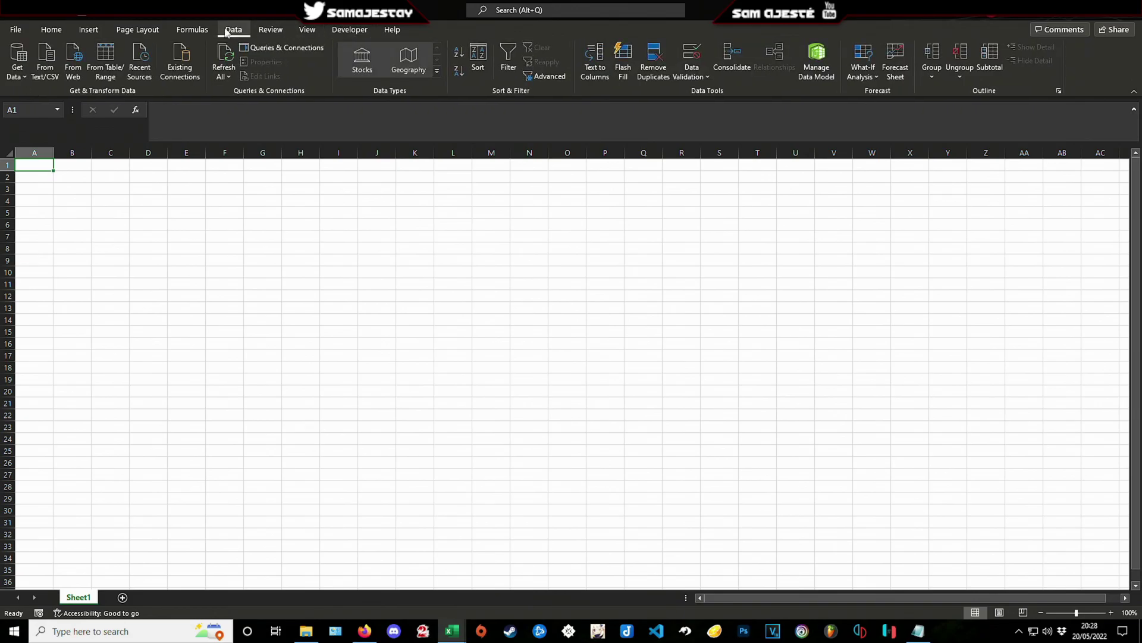
pyautogui.click(69, 69)
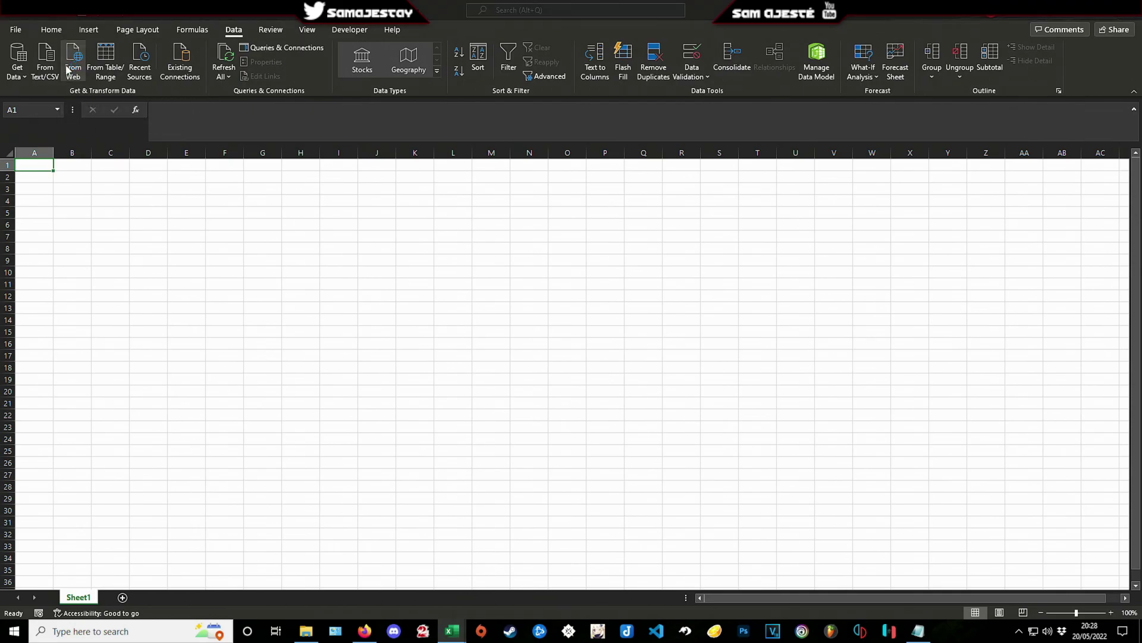
pyautogui.hotkey('ctrl', 'v')
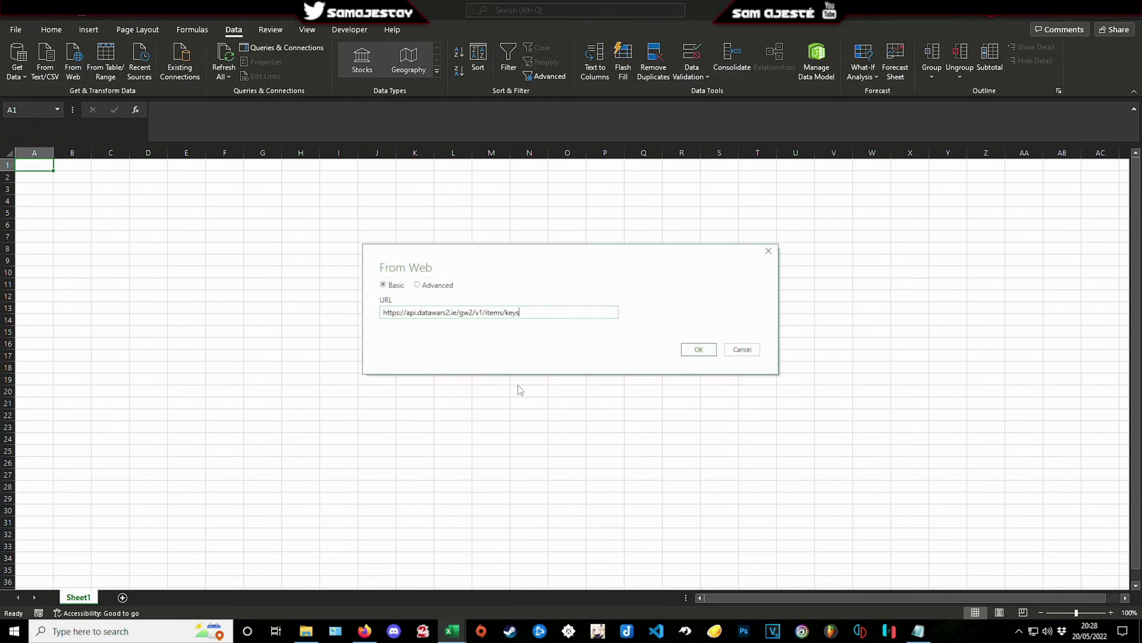
pyautogui.click(699, 350)
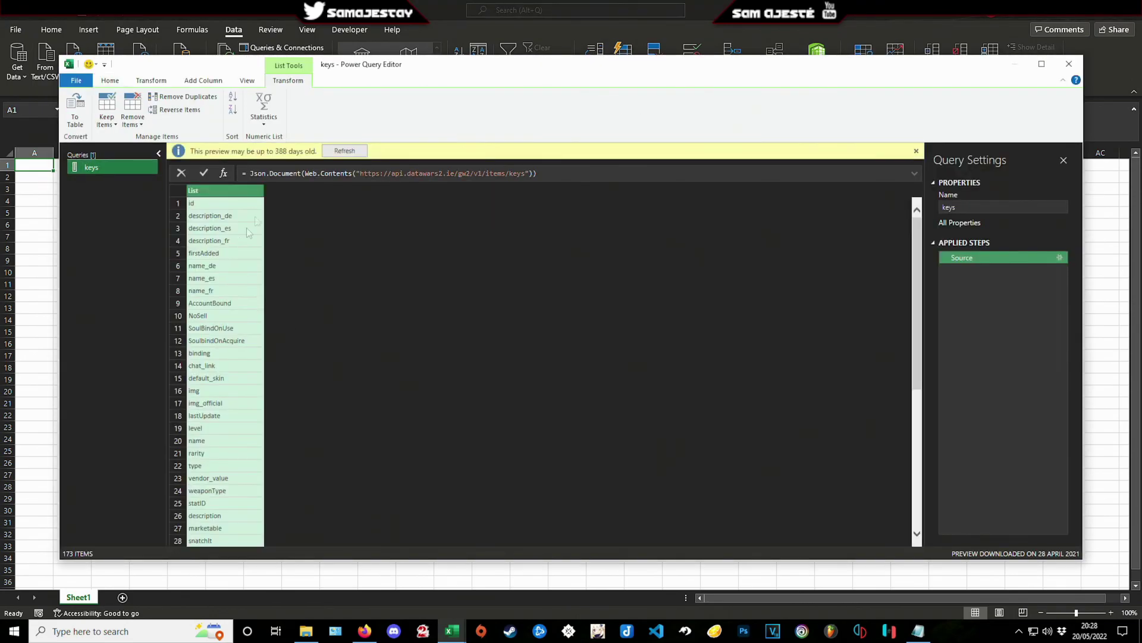
# Step: Refresh the keys list preview, convert it to a table, then remove that Converted to Table step
pyautogui.click(344, 150)
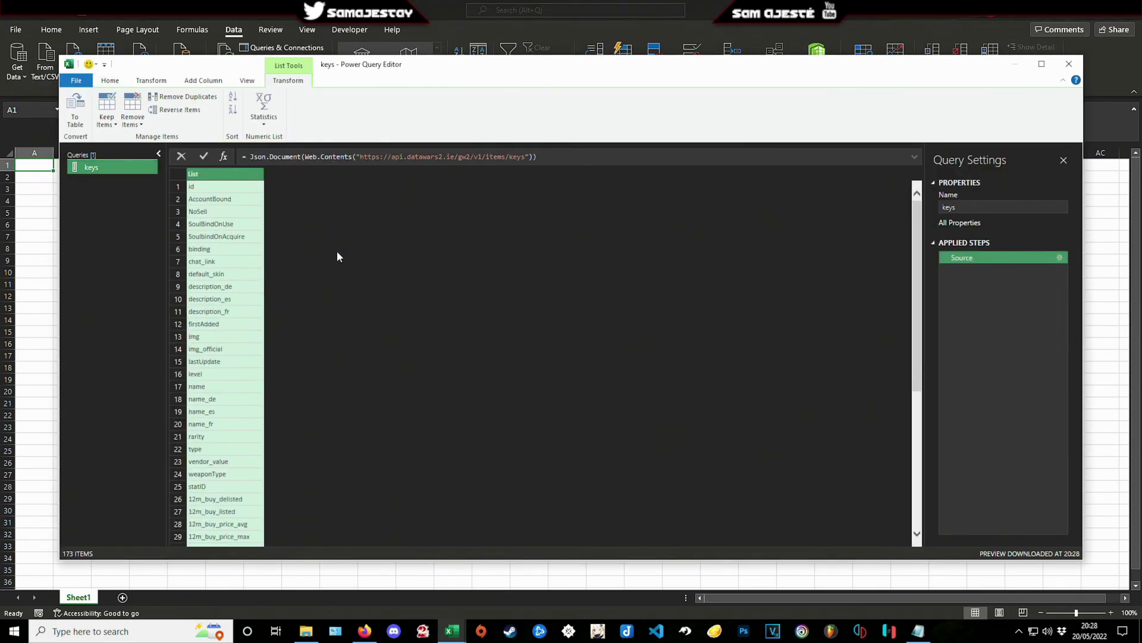
pyautogui.scroll(-20, 217, 292)
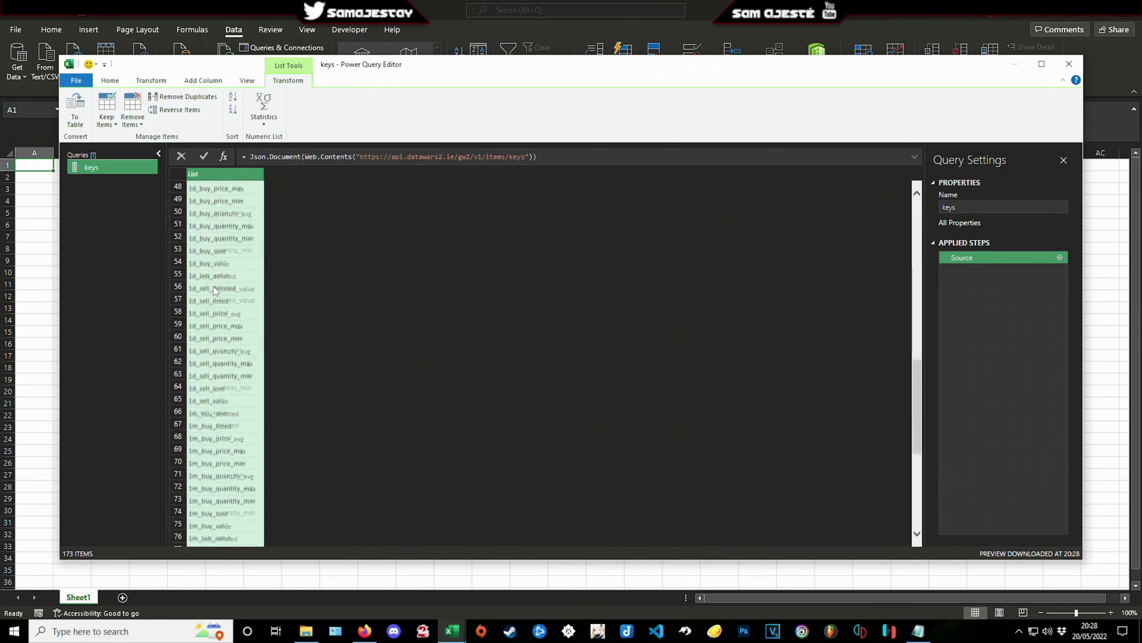
pyautogui.scroll(20, 791, 429)
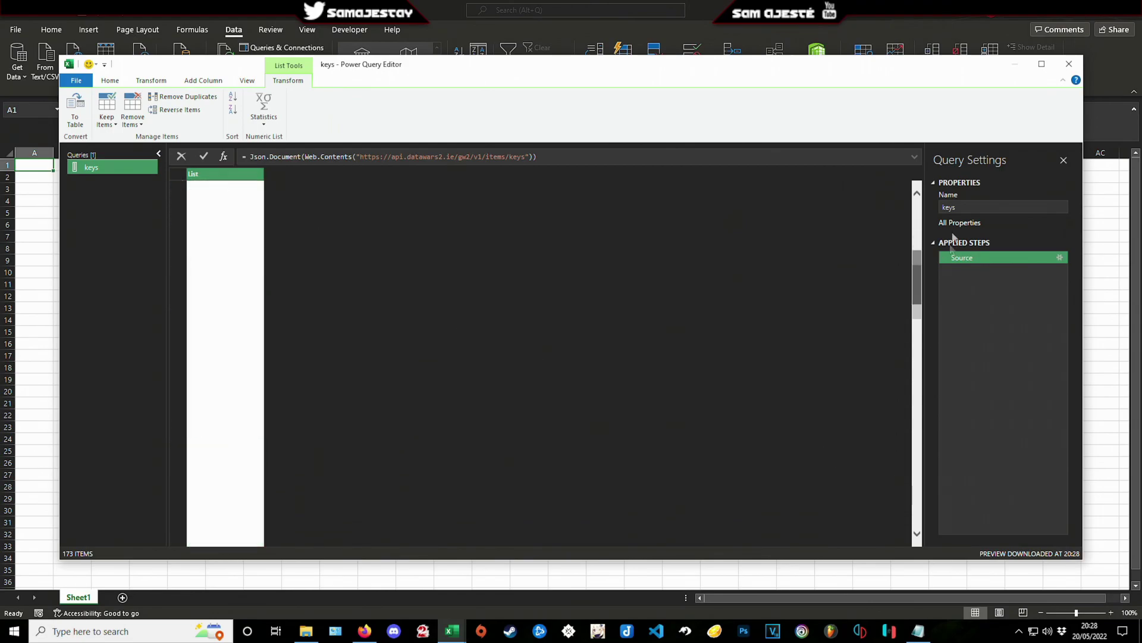
pyautogui.click(76, 110)
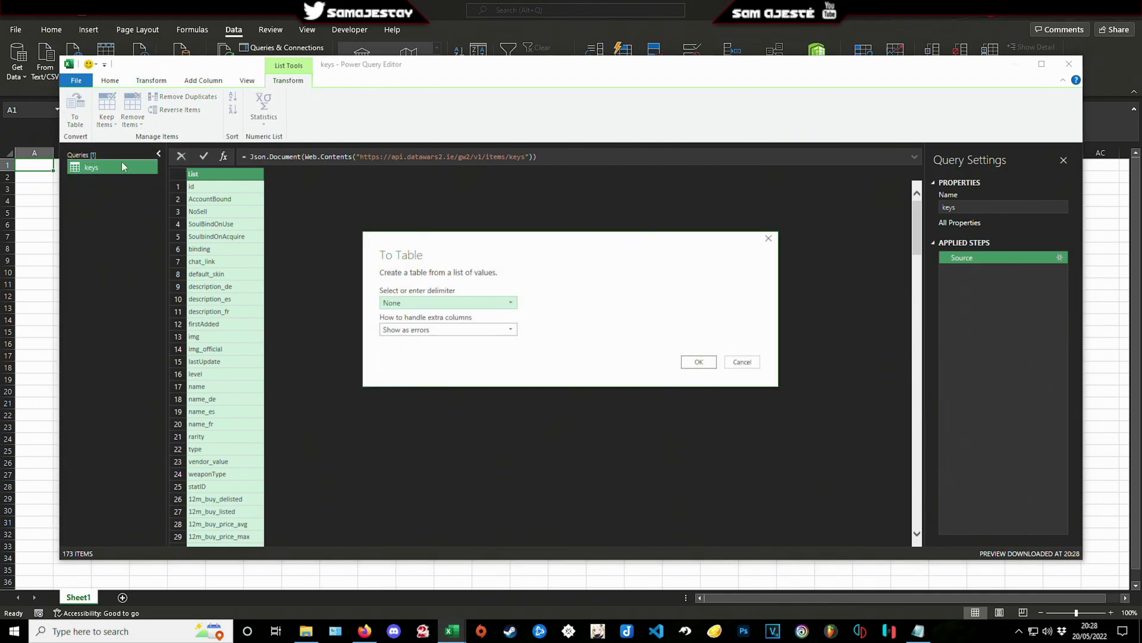
pyautogui.click(699, 362)
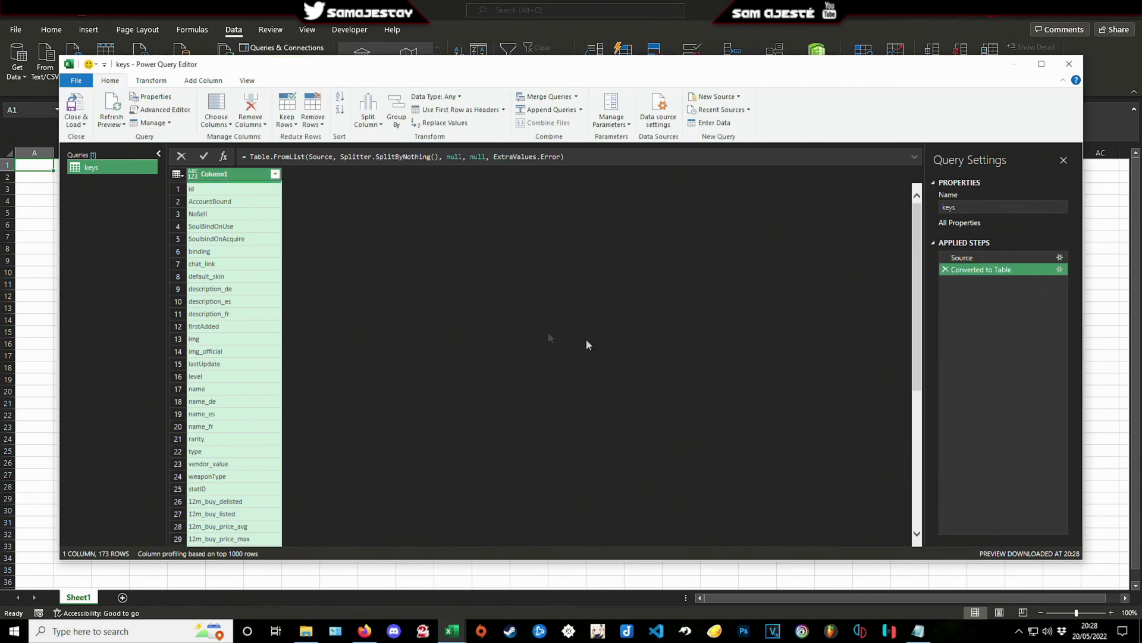
pyautogui.click(276, 174)
pyautogui.click(277, 177)
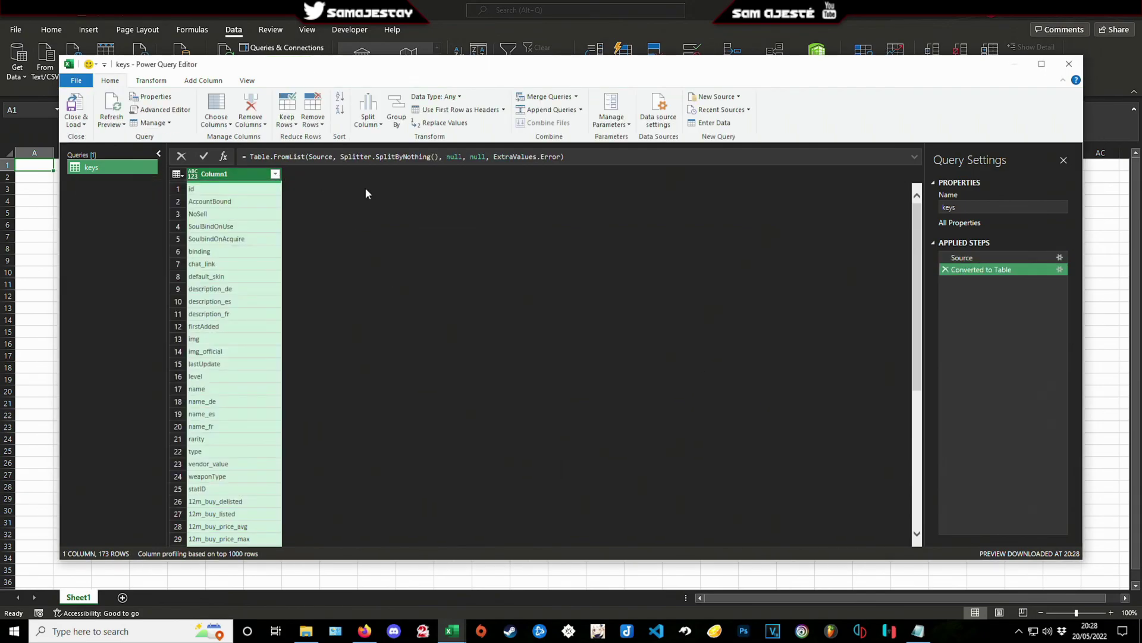
pyautogui.click(946, 269)
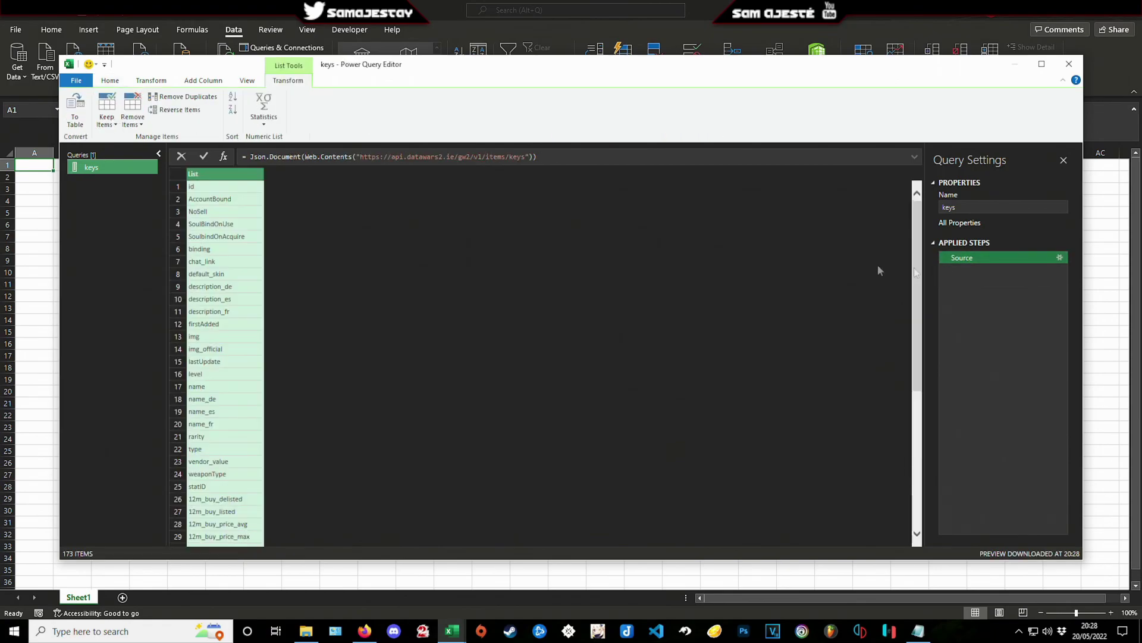
# Step: Convert the list to a table with delimiter None, rename Column1 to Keys, and load it
pyautogui.click(75, 107)
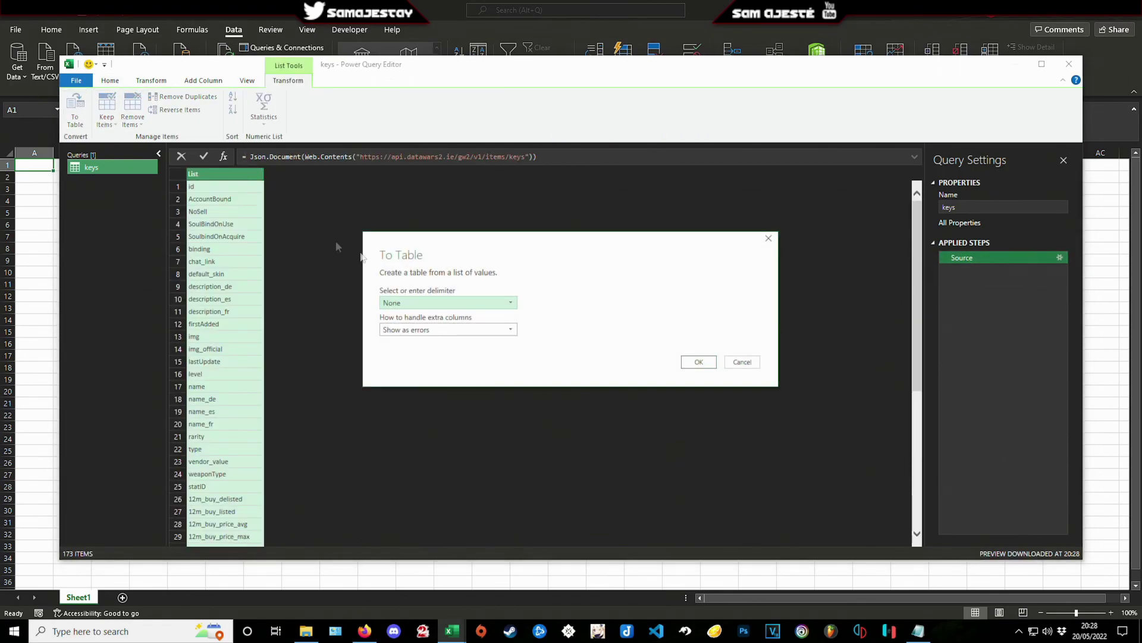
pyautogui.click(440, 303)
pyautogui.click(438, 298)
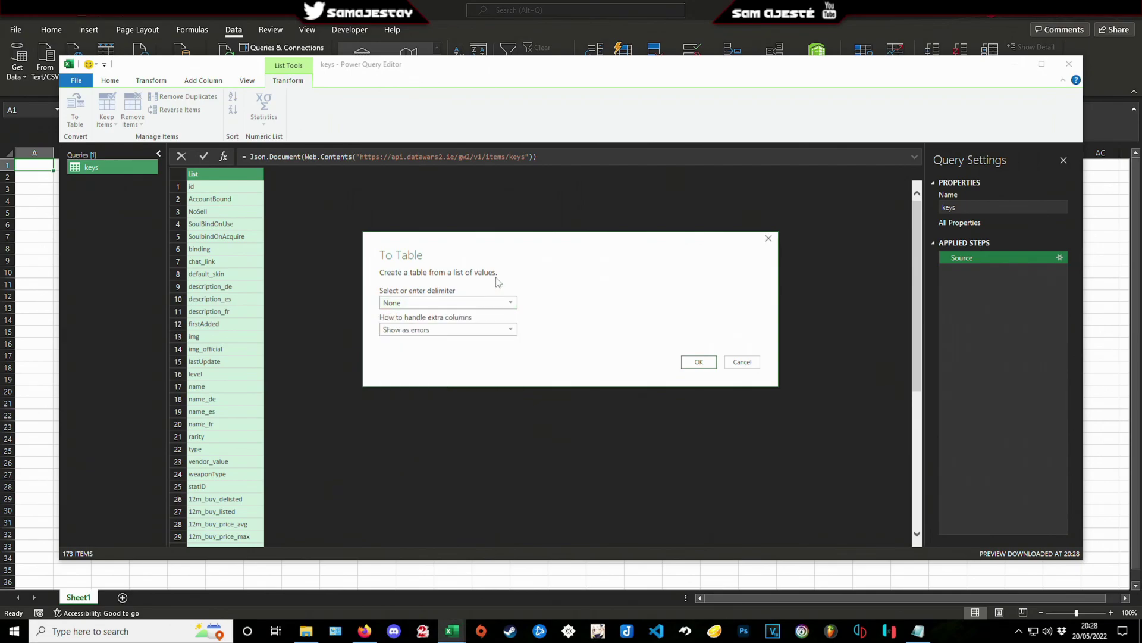
pyautogui.click(699, 364)
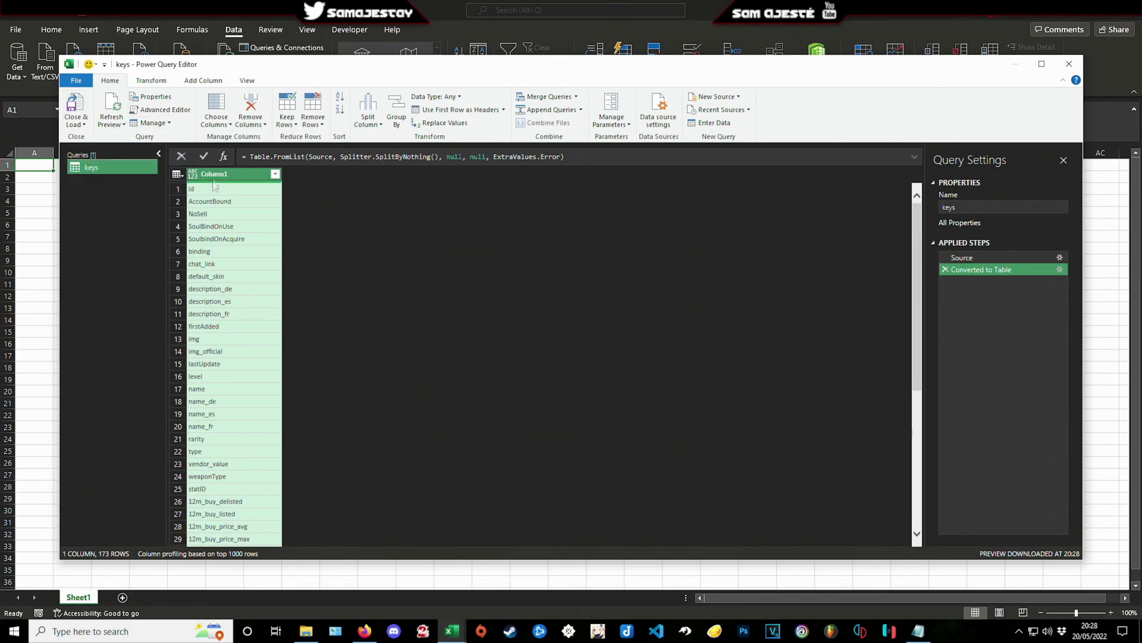
pyautogui.doubleClick(250, 174)
pyautogui.write('Keys')
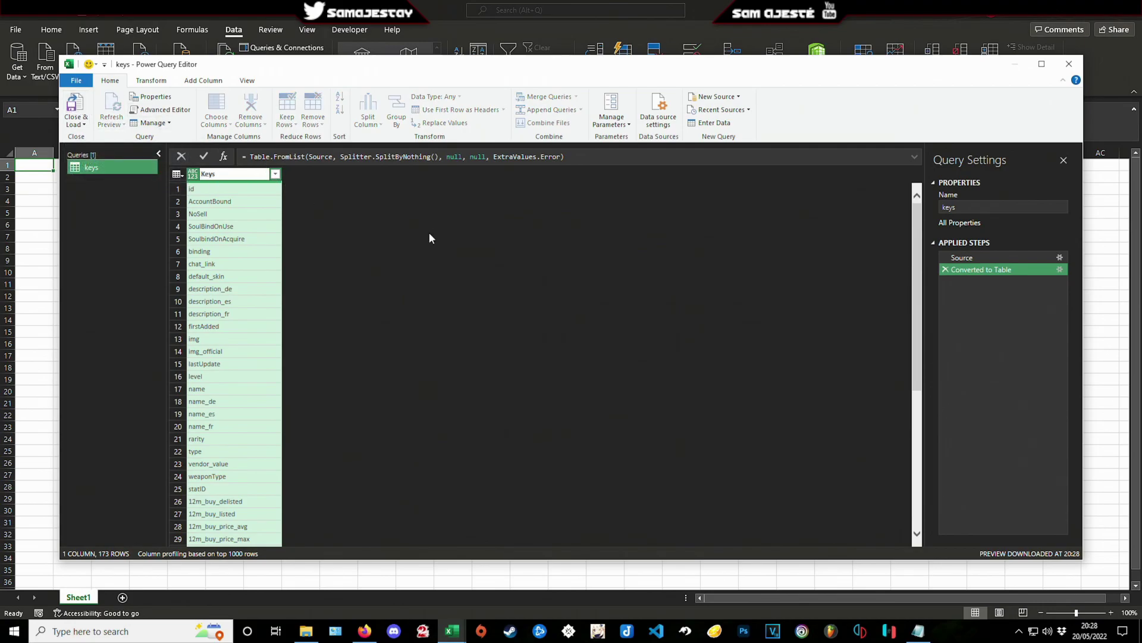
pyautogui.press('Return')
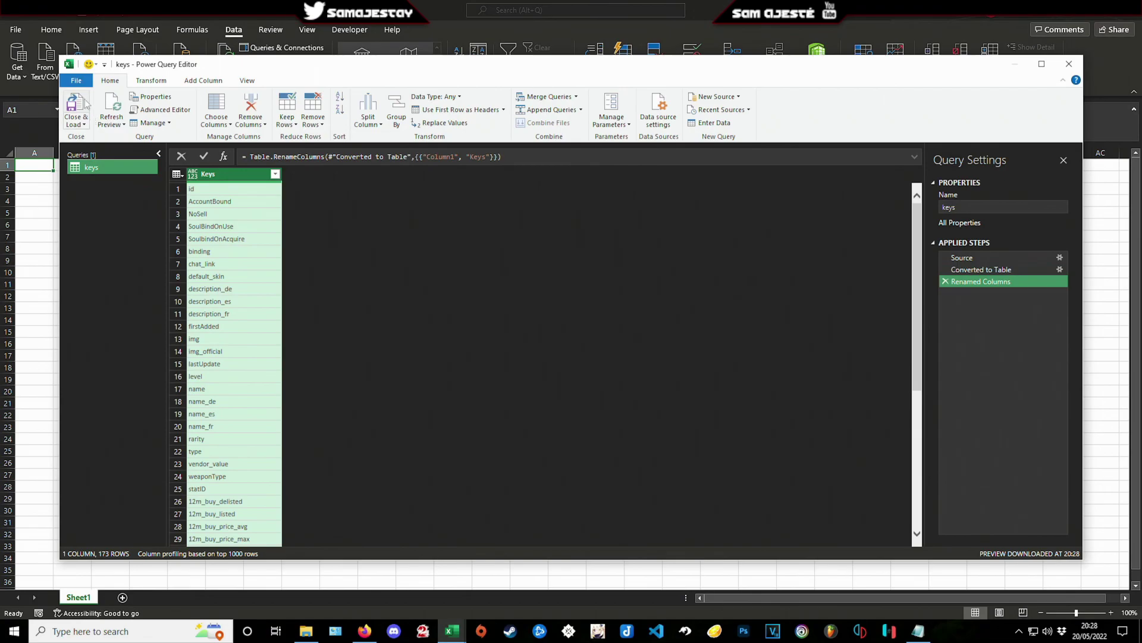
pyautogui.click(76, 106)
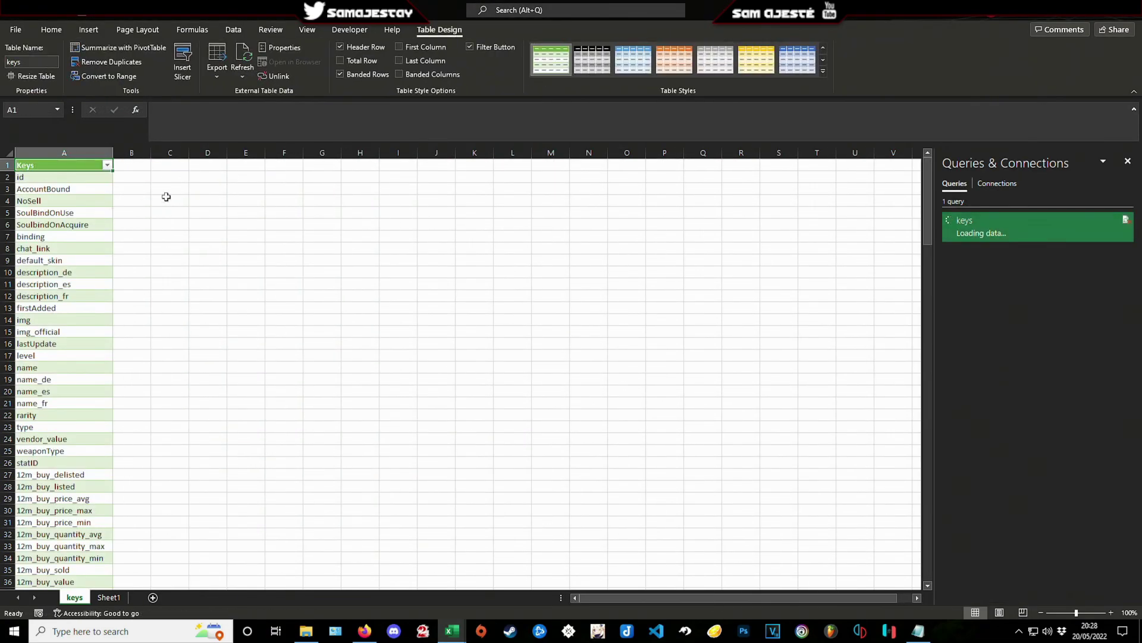
# Step: Select id, AccountBound, lastUpdate, level, name, rarity, type, vendor_value and weaponType in the Keys column
pyautogui.click(166, 196)
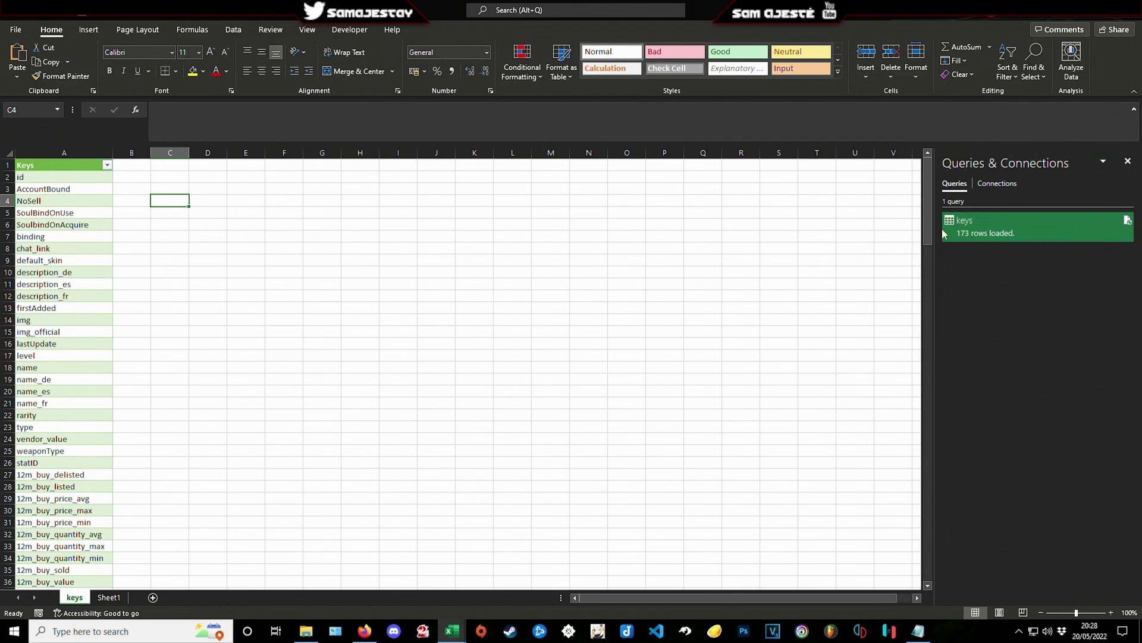
pyautogui.click(1128, 164)
pyautogui.click(191, 212)
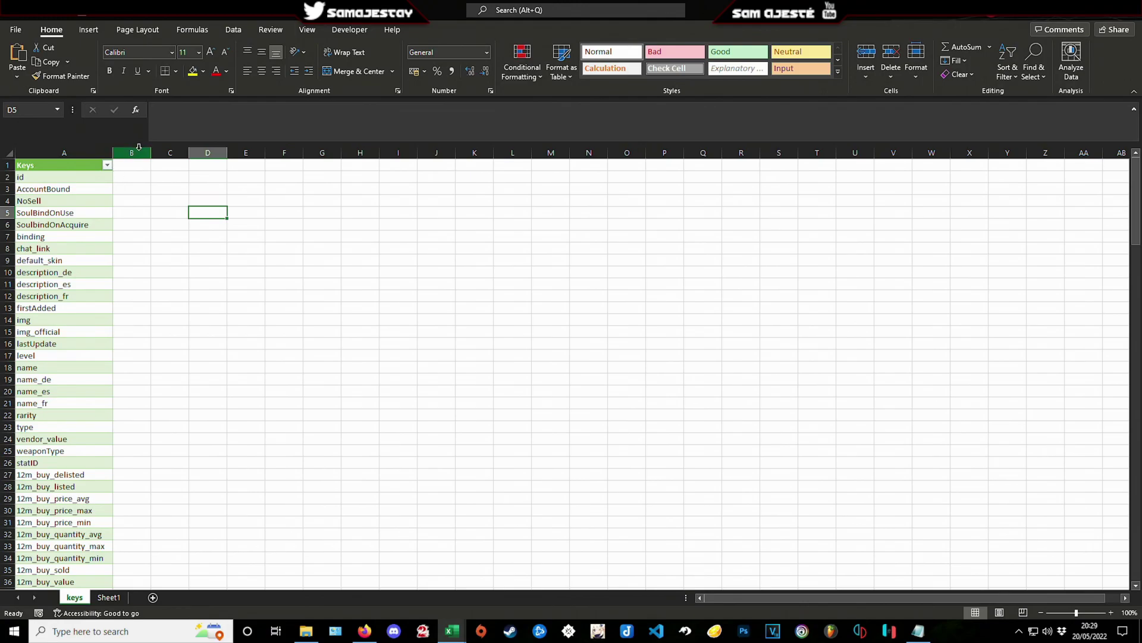
pyautogui.click(140, 177)
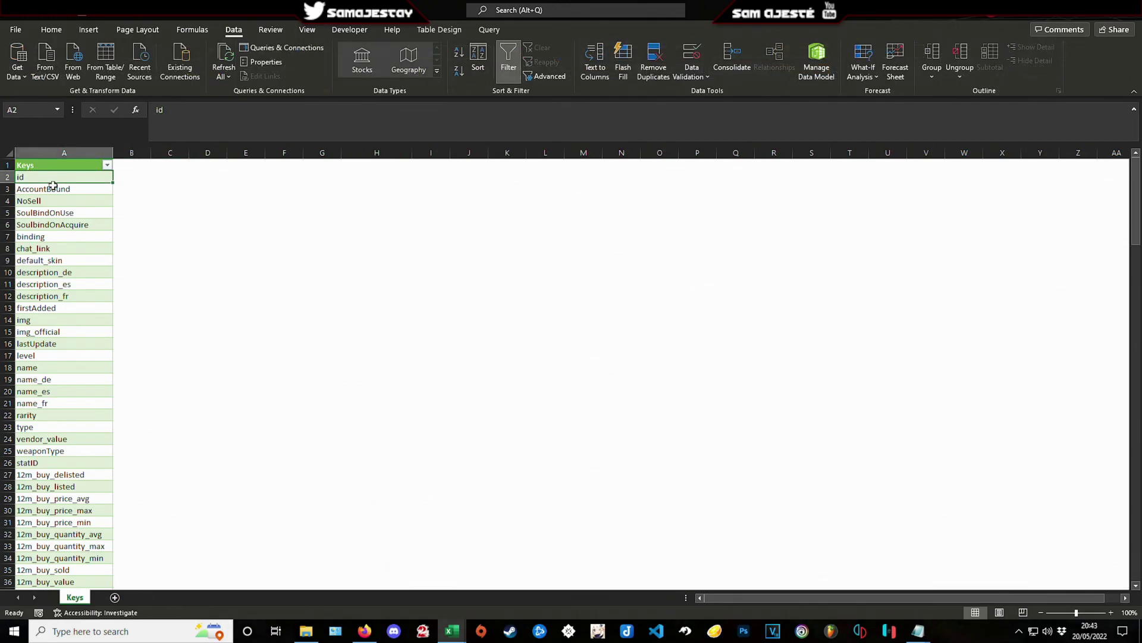
pyautogui.keyDown('ctrl'); pyautogui.click(52, 186); pyautogui.keyUp('ctrl')
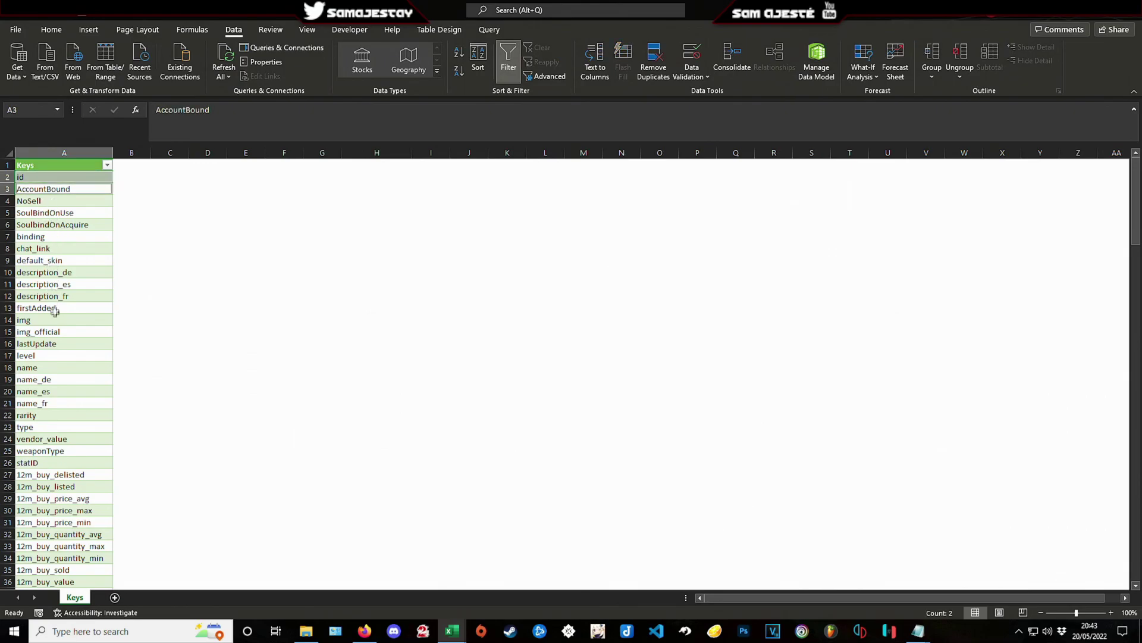
pyautogui.keyDown('ctrl'); pyautogui.click(41, 343); pyautogui.keyUp('ctrl')
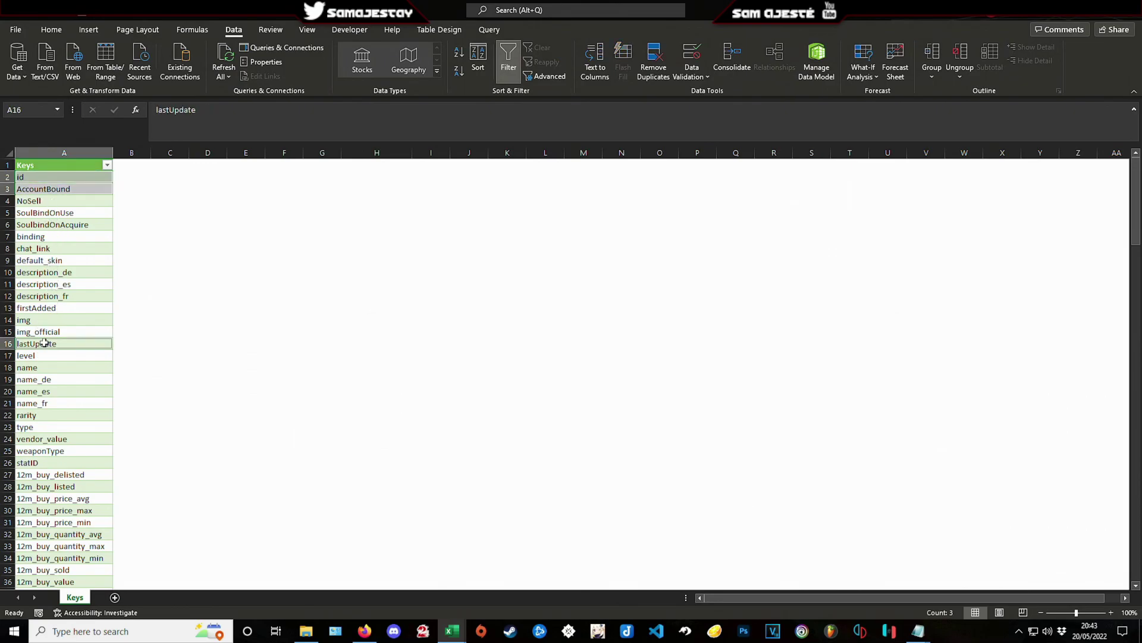
pyautogui.keyDown('ctrl'); pyautogui.click(34, 356); pyautogui.keyUp('ctrl')
pyautogui.keyDown('ctrl'); pyautogui.click(33, 367); pyautogui.keyUp('ctrl')
pyautogui.keyDown('ctrl'); pyautogui.click(35, 416); pyautogui.keyUp('ctrl')
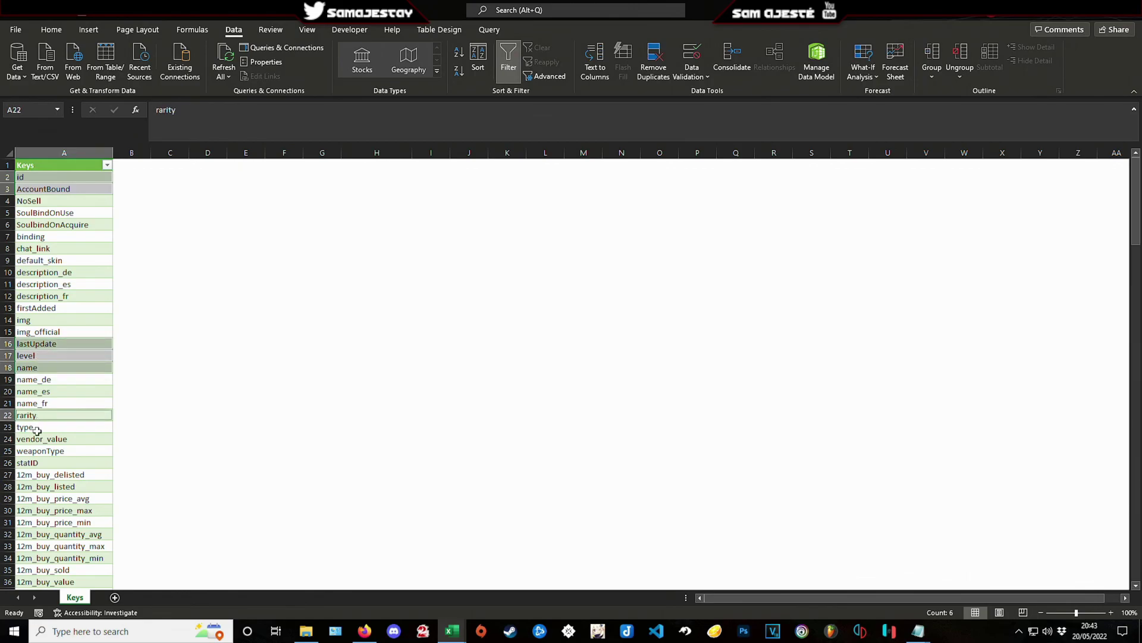
pyautogui.keyDown('ctrl'); pyautogui.click(38, 427); pyautogui.keyUp('ctrl')
pyautogui.keyDown('ctrl'); pyautogui.click(41, 439); pyautogui.keyUp('ctrl')
pyautogui.keyDown('ctrl'); pyautogui.click(51, 451); pyautogui.keyUp('ctrl')
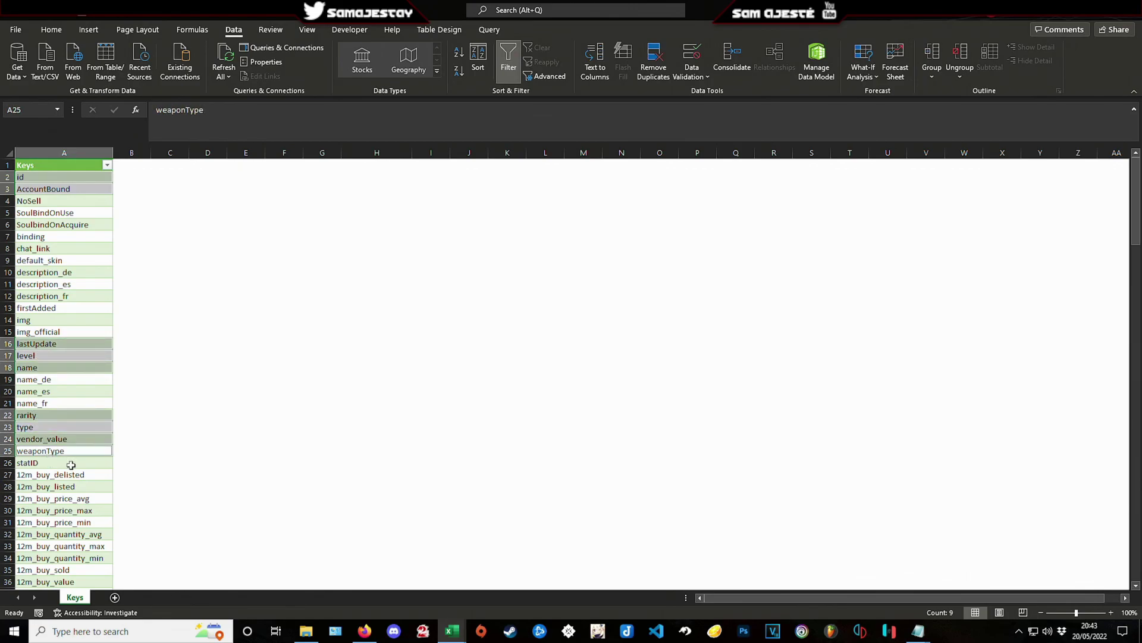
# Step: Add firstAdded, 1d_buy_price_avg, 1d_buy_sold, 1d_sell_price_avg and 1d_sell_sold to the selection
pyautogui.keyDown('ctrl'); pyautogui.click(51, 309); pyautogui.keyUp('ctrl')
pyautogui.scroll(-10, 55, 431)
pyautogui.scroll(-3, 50, 417)
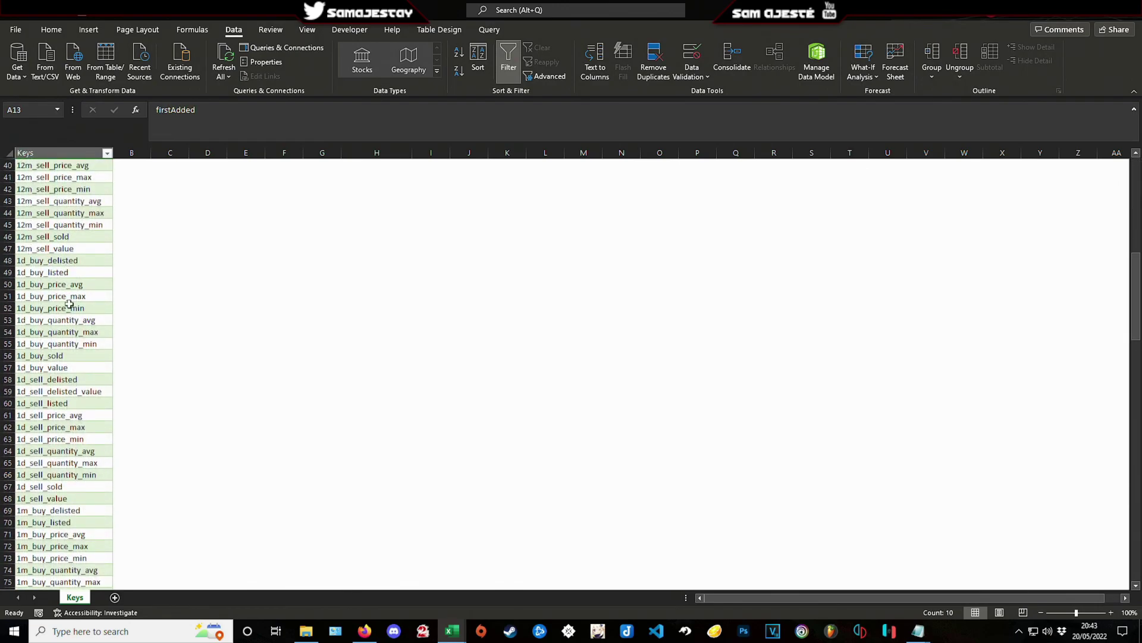
pyautogui.keyDown('ctrl'); pyautogui.click(75, 285); pyautogui.keyUp('ctrl')
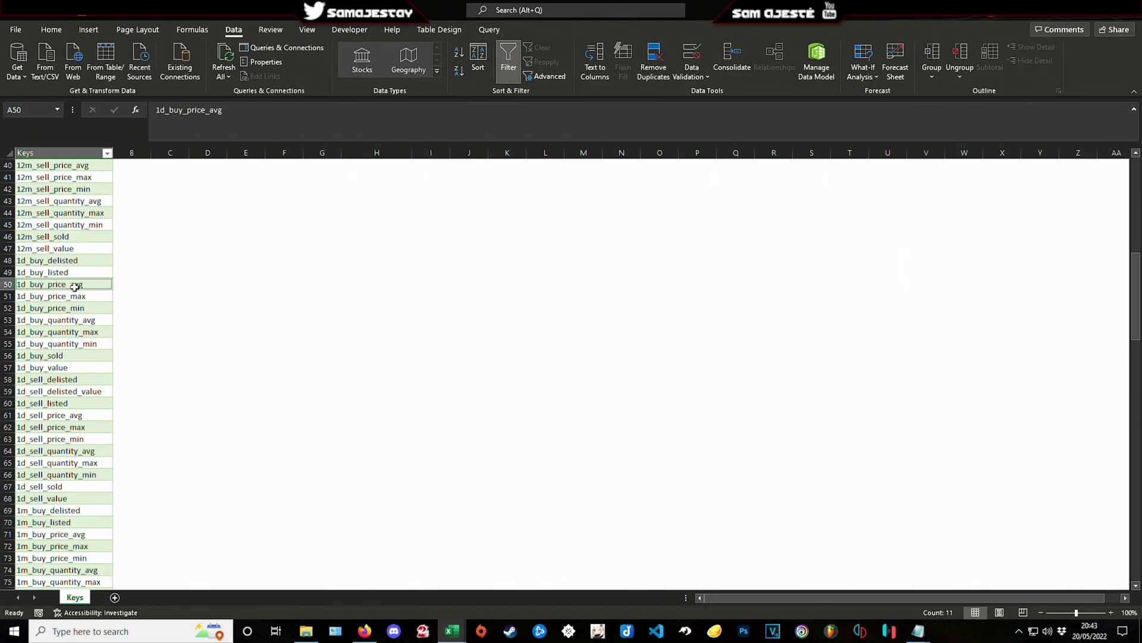
pyautogui.keyDown('ctrl'); pyautogui.click(68, 357); pyautogui.keyUp('ctrl')
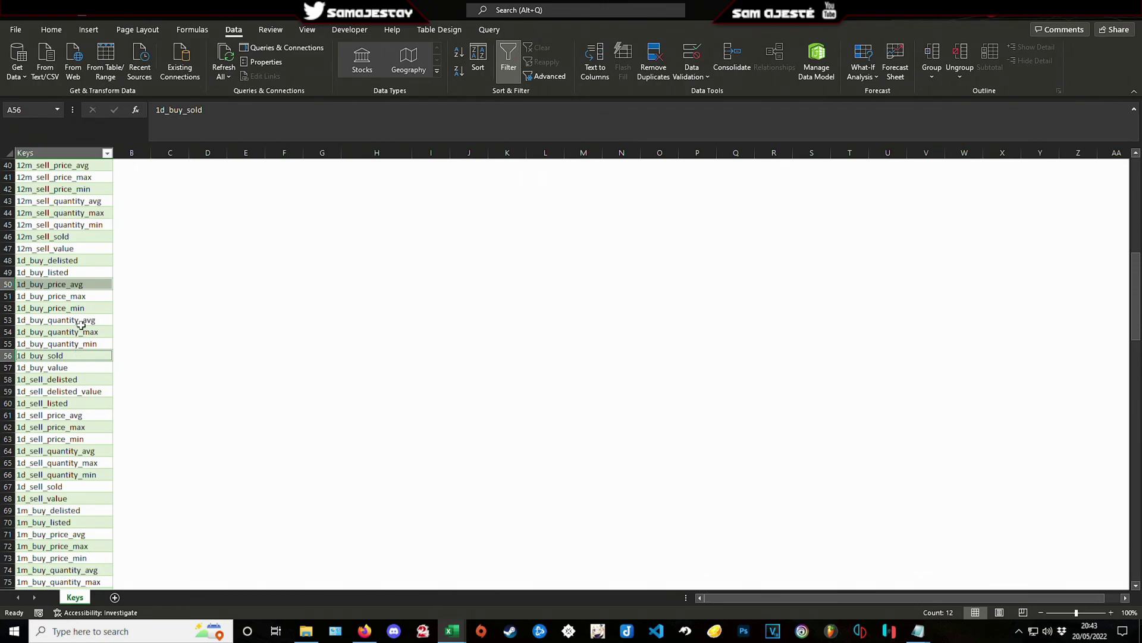
pyautogui.keyDown('ctrl'); pyautogui.click(70, 414); pyautogui.keyUp('ctrl')
pyautogui.keyDown('ctrl'); pyautogui.click(59, 486); pyautogui.keyUp('ctrl')
# Step: Add sell_price, sell_quantity, buy_price, buy_quantity, upgrade1 and weight to the selection
pyautogui.scroll(-12, 72, 452)
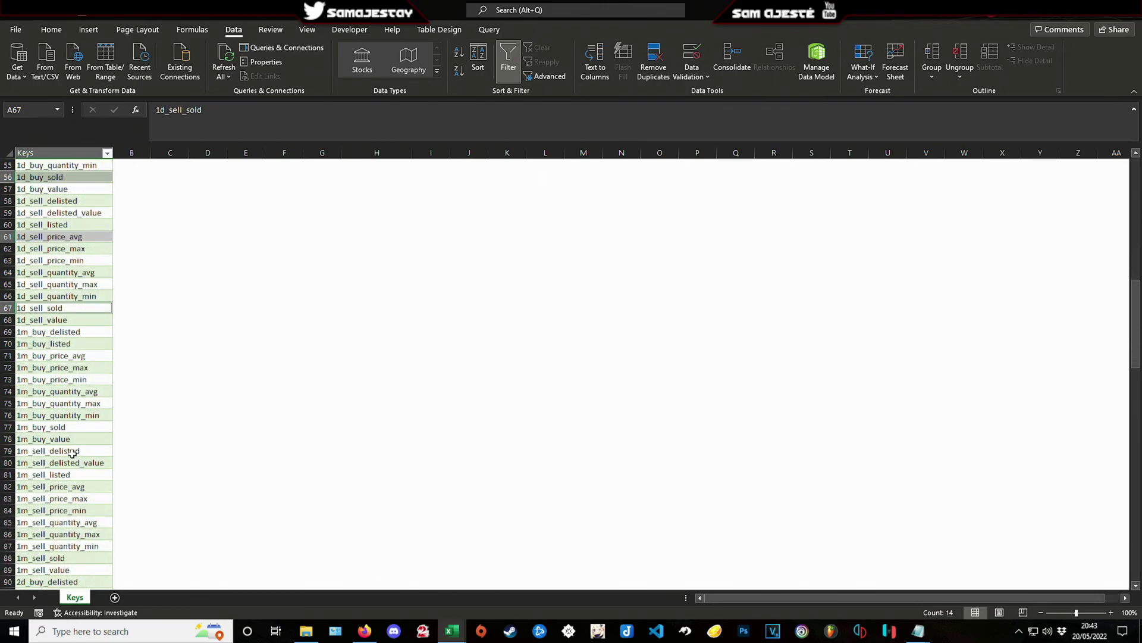
pyautogui.scroll(-13, 73, 451)
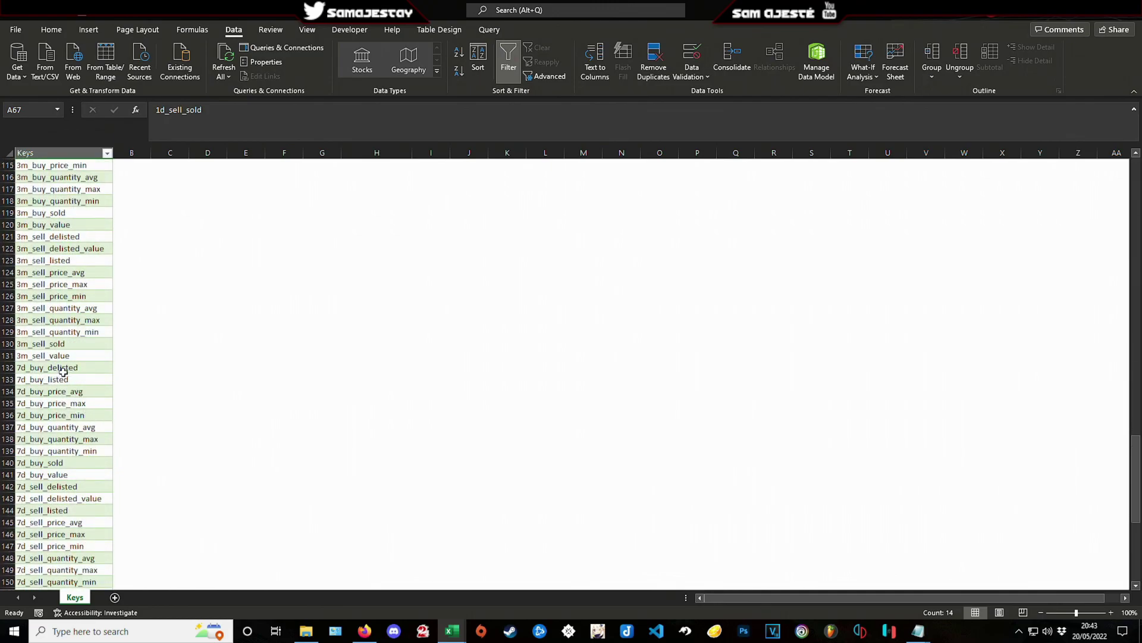
pyautogui.scroll(-8, 63, 371)
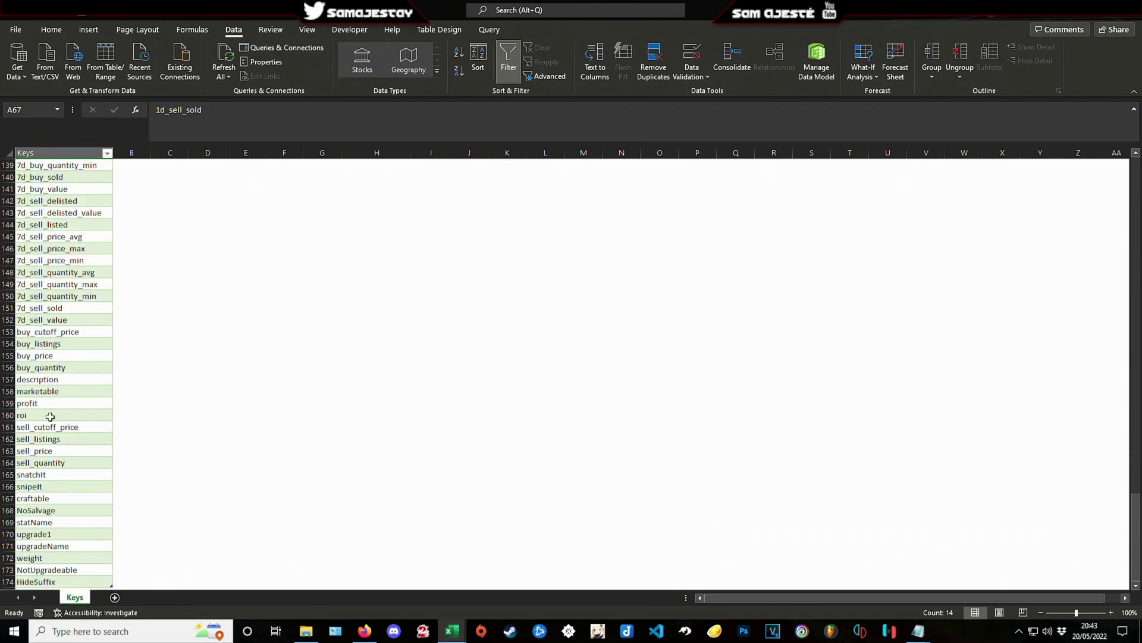
pyautogui.keyDown('ctrl'); pyautogui.click(59, 450); pyautogui.keyUp('ctrl')
pyautogui.keyDown('ctrl'); pyautogui.click(55, 463); pyautogui.keyUp('ctrl')
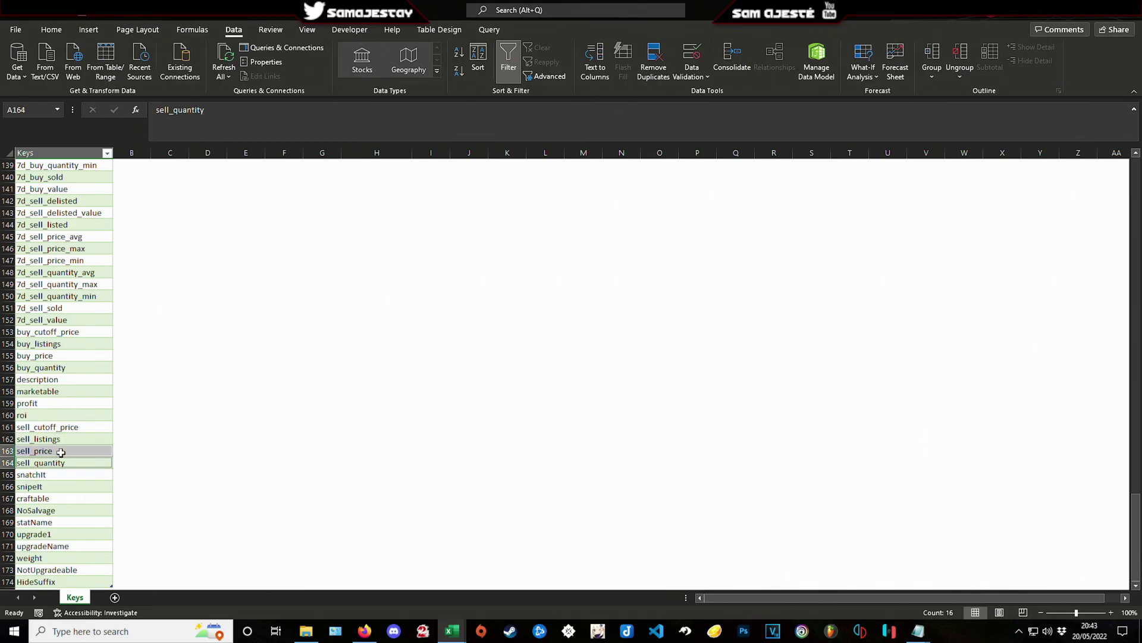
pyautogui.keyDown('ctrl'); pyautogui.click(53, 355); pyautogui.keyUp('ctrl')
pyautogui.keyDown('ctrl'); pyautogui.click(54, 367); pyautogui.keyUp('ctrl')
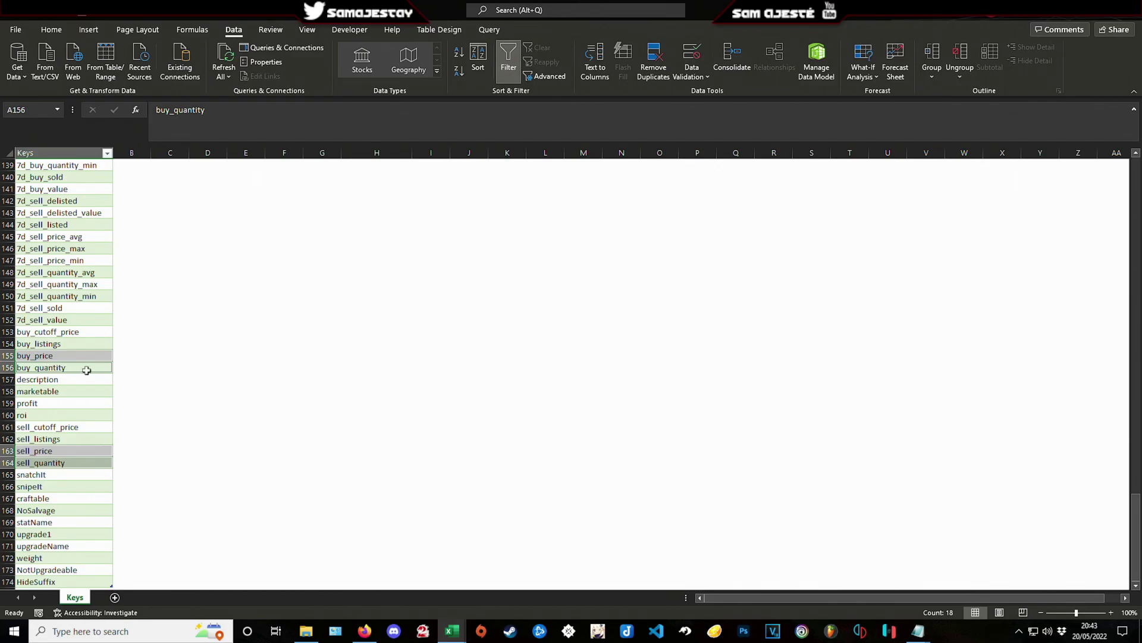
pyautogui.scroll(-3, 72, 393)
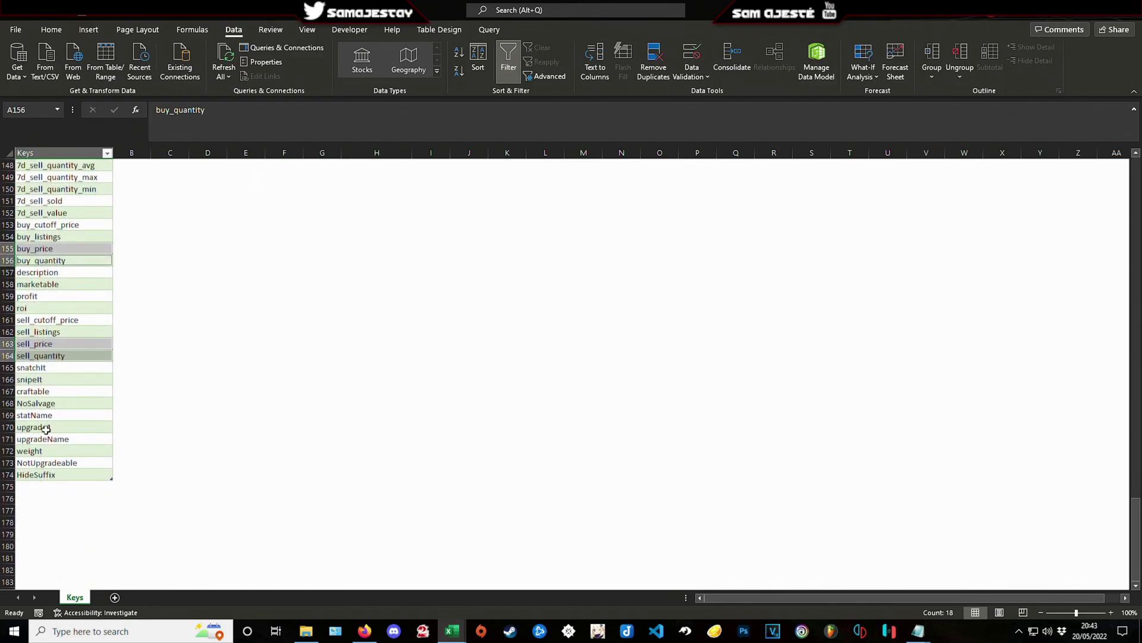
pyautogui.keyDown('ctrl'); pyautogui.click(50, 428); pyautogui.keyUp('ctrl')
pyautogui.keyDown('ctrl'); pyautogui.click(74, 452); pyautogui.keyUp('ctrl')
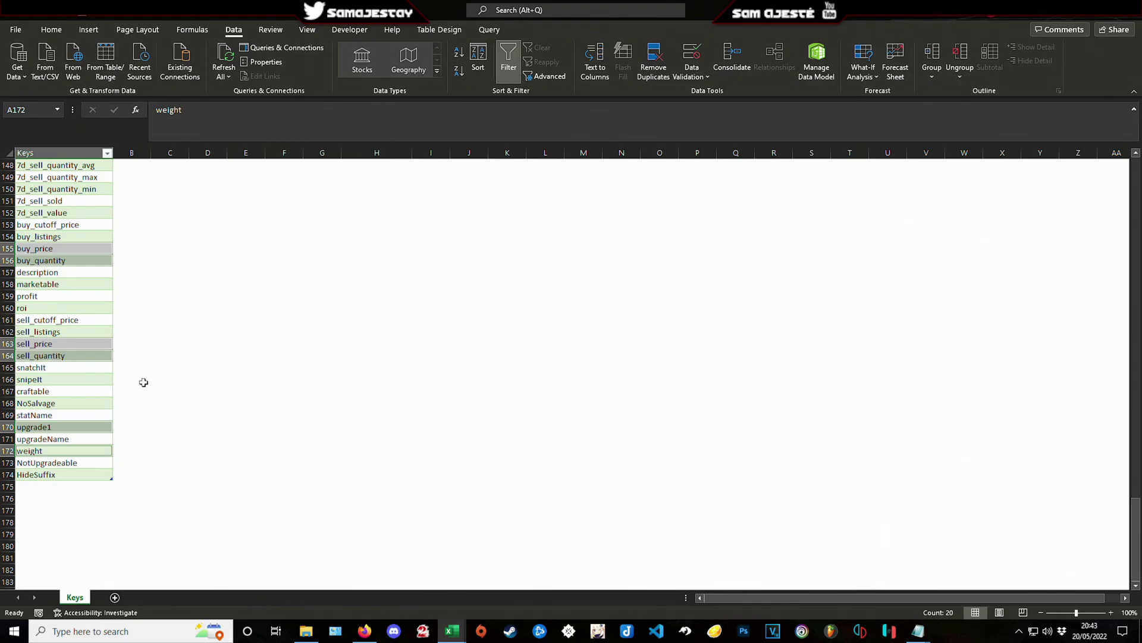
pyautogui.scroll(20, 143, 382)
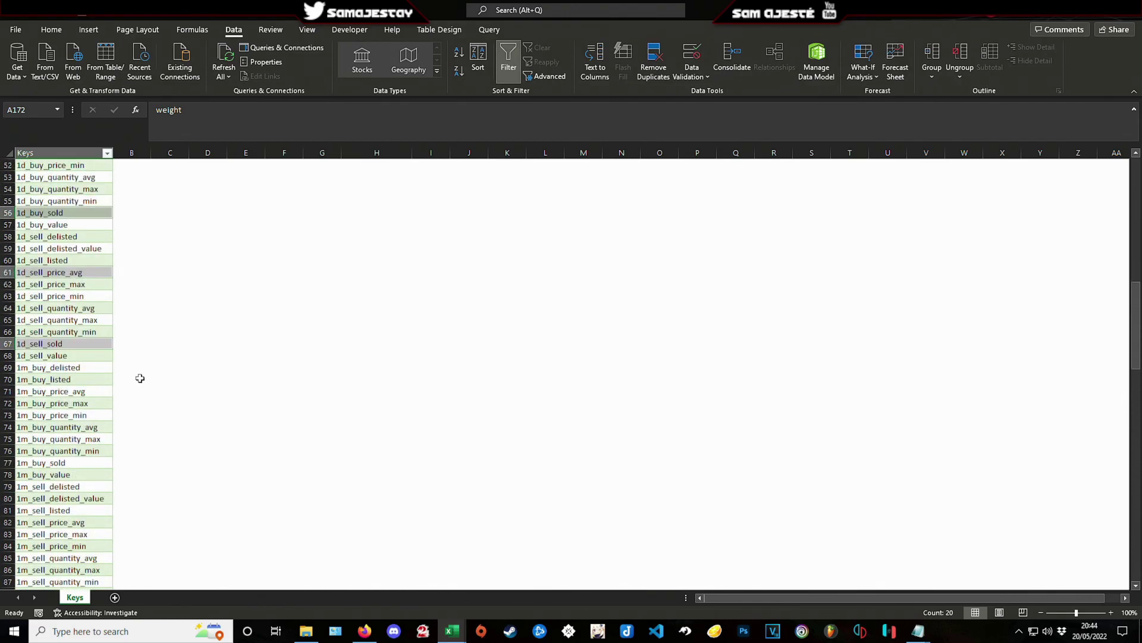
pyautogui.scroll(14, 140, 378)
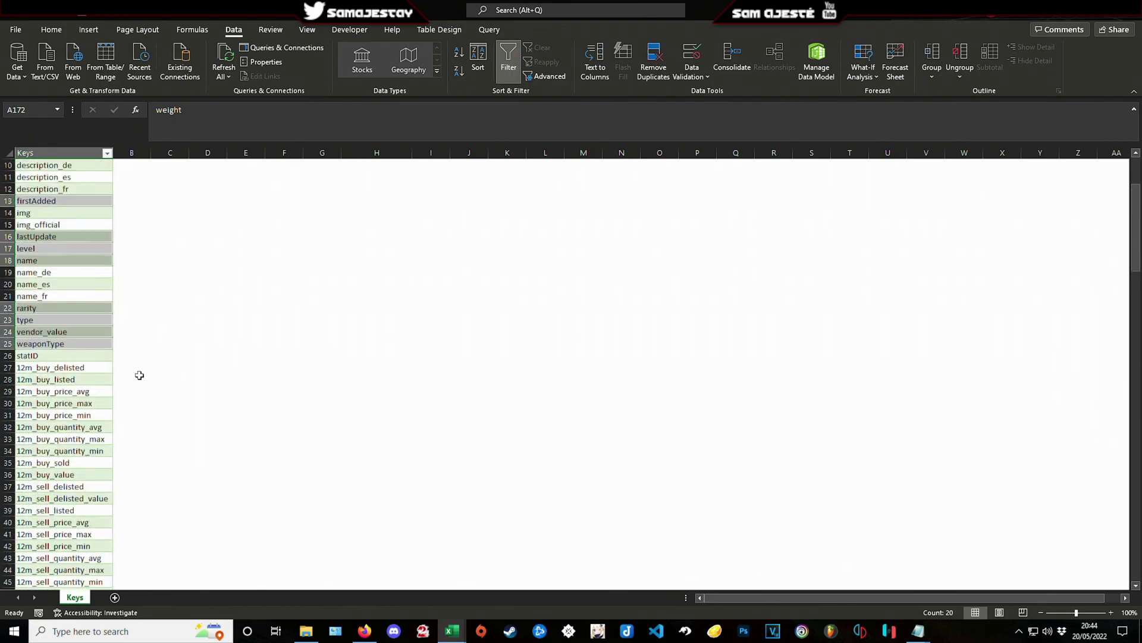
pyautogui.scroll(3, 139, 375)
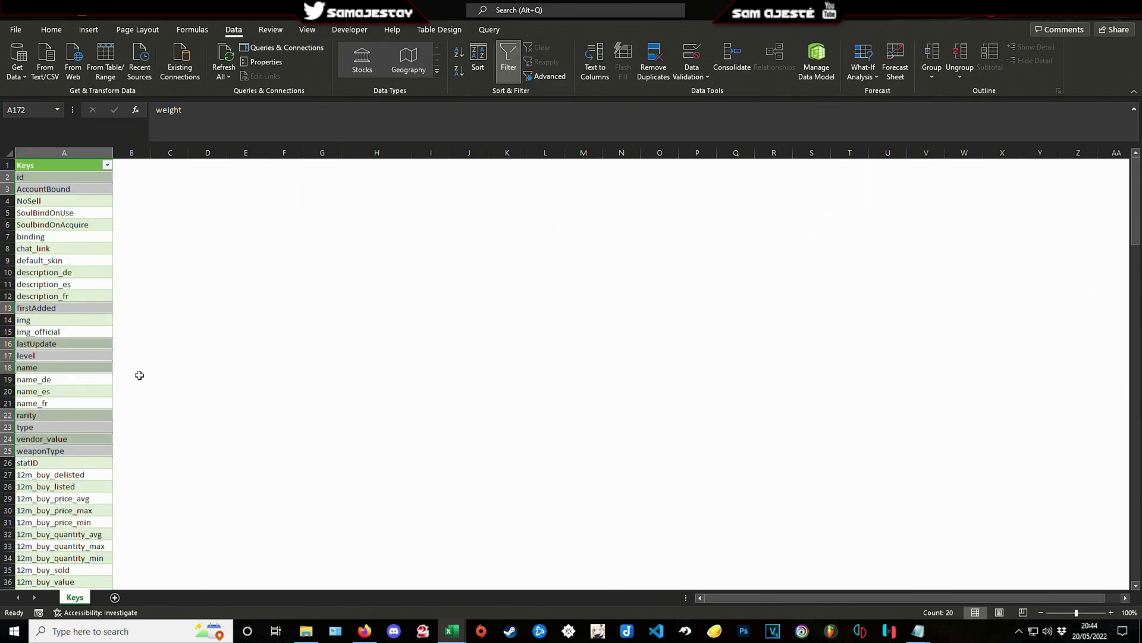
# Step: Paste the chosen keys as values into column H, moving everything below id into column I
pyautogui.hotkey('ctrl', 'c')
pyautogui.click(388, 166)
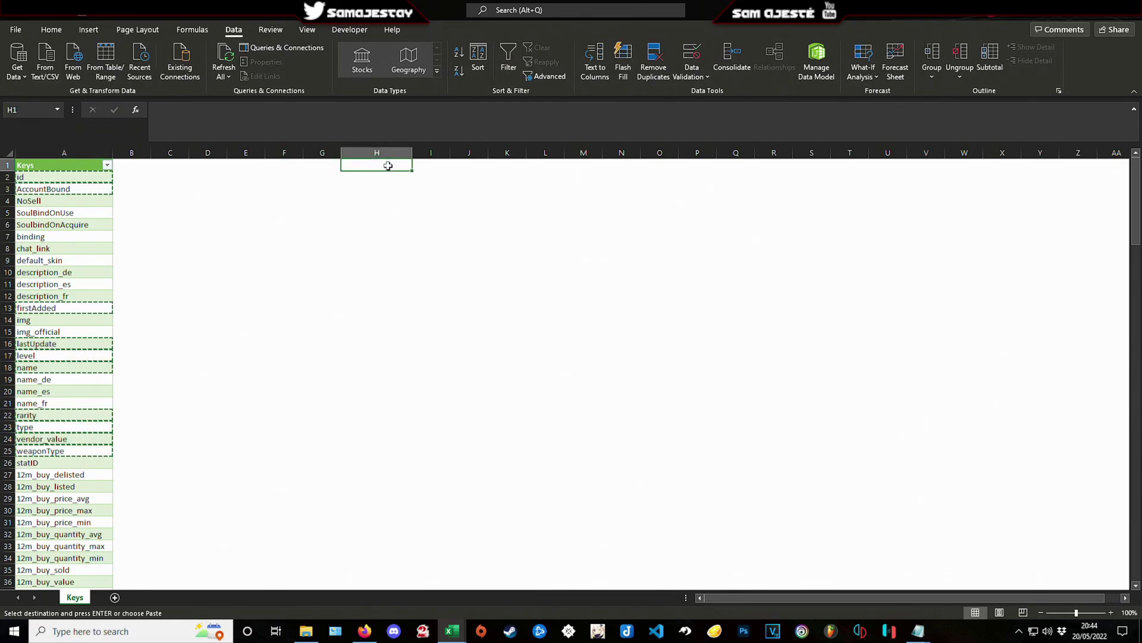
pyautogui.hotkey('ctrl', 'alt', 'v')
pyautogui.press('v')
pyautogui.press('Return')
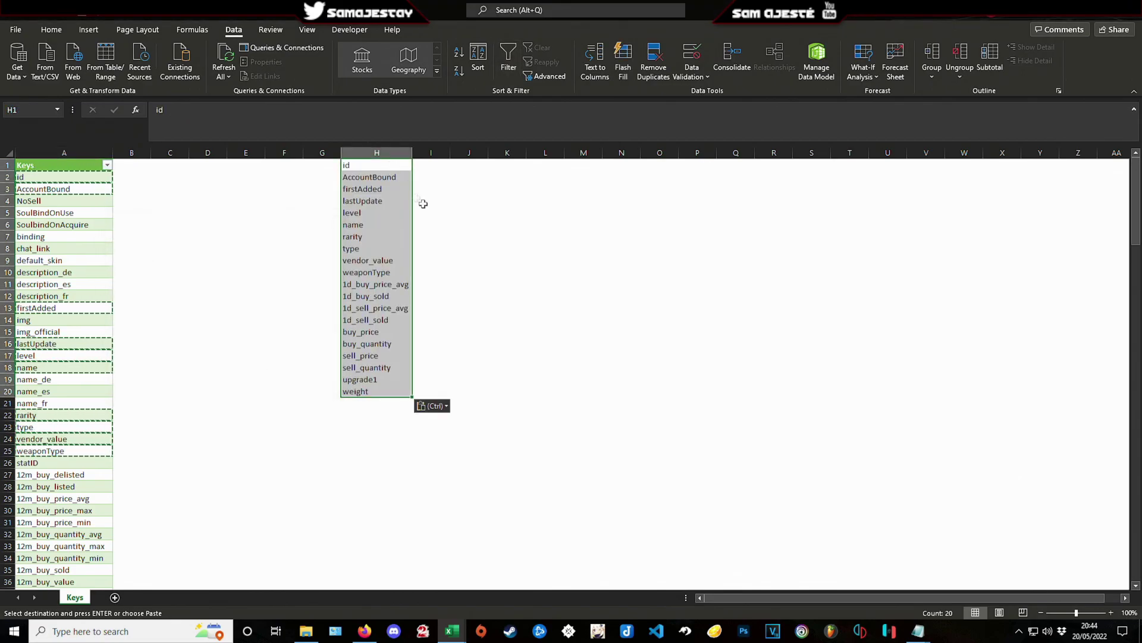
pyautogui.click(430, 199)
pyautogui.moveTo(369, 177); pyautogui.dragTo(363, 392)
pyautogui.hotkey('ctrl', 'c')
pyautogui.press('Right')
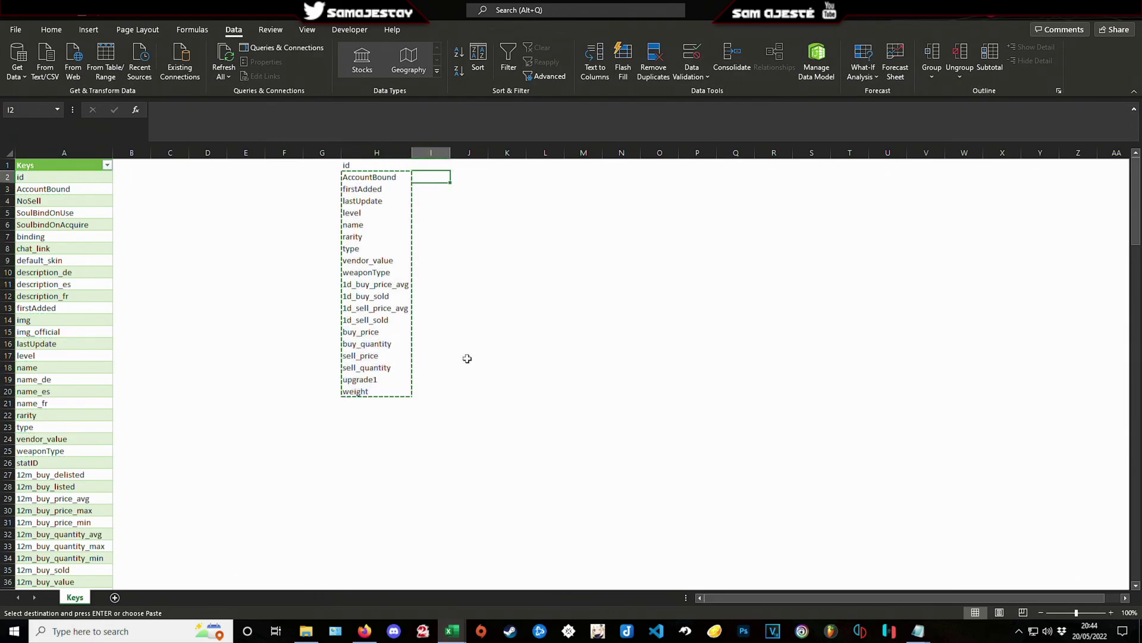
pyautogui.hotkey('ctrl', 'v')
# Step: Move name, type, level and rarity from column I to sit directly under id in column H
pyautogui.press('Down')
pyautogui.press('Down')
pyautogui.press('Down')
pyautogui.press('Down')
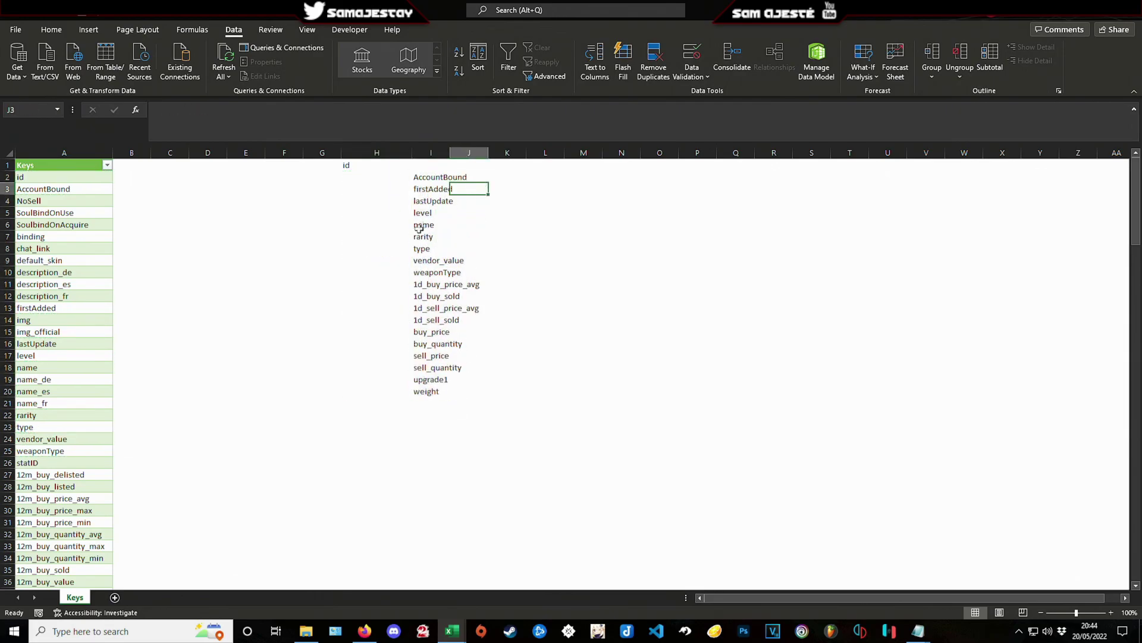
pyautogui.hotkey('ctrl', 'x')
pyautogui.click(356, 177)
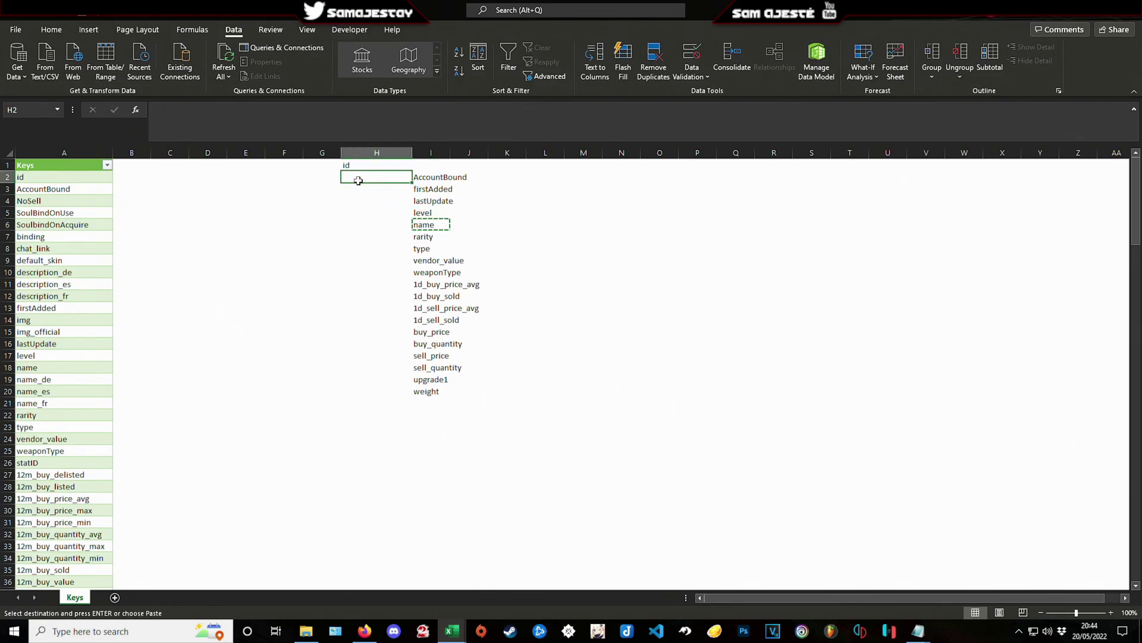
pyautogui.hotkey('ctrl', 'v')
pyautogui.click(439, 211)
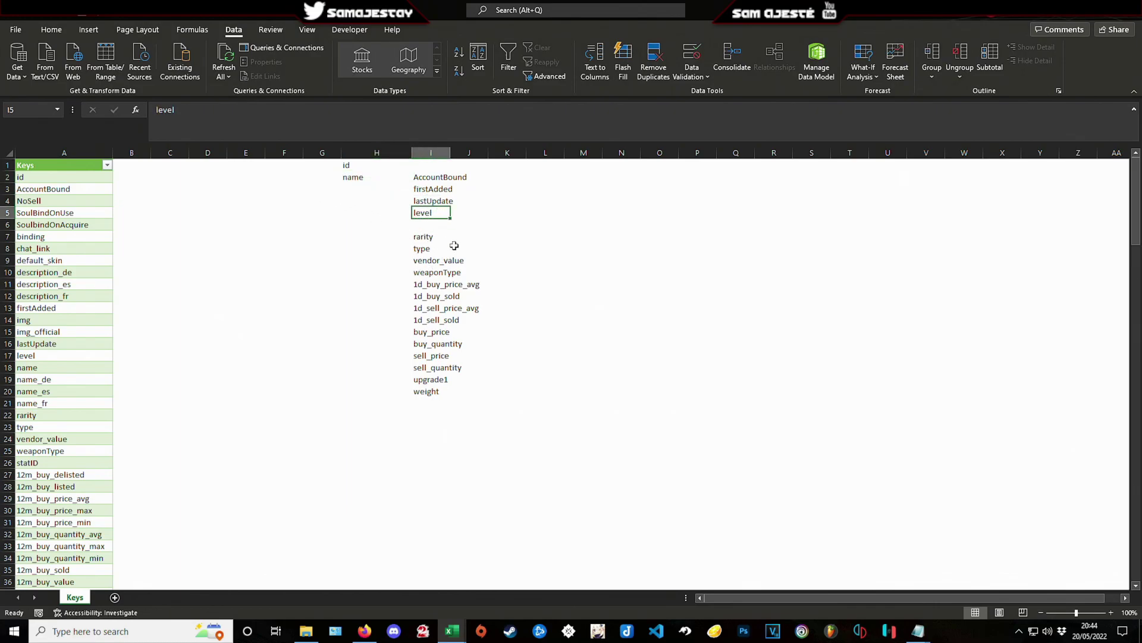
pyautogui.click(448, 248)
pyautogui.hotkey('ctrl', 'x')
pyautogui.click(355, 188)
pyautogui.hotkey('ctrl', 'v')
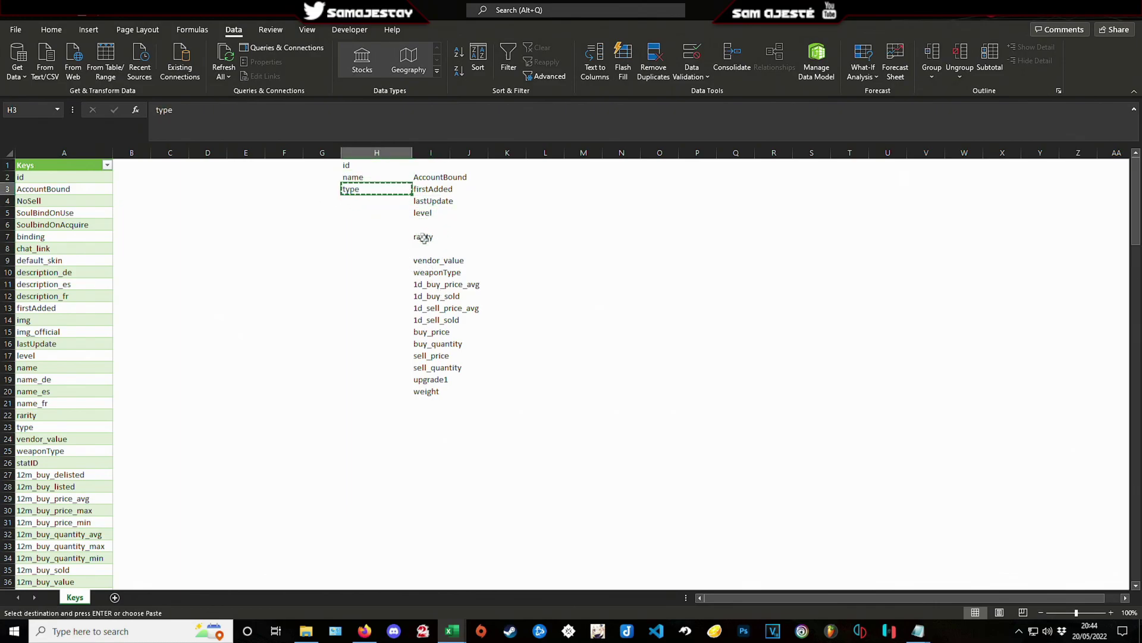
pyautogui.click(432, 213)
pyautogui.hotkey('ctrl', 'x')
pyautogui.click(356, 200)
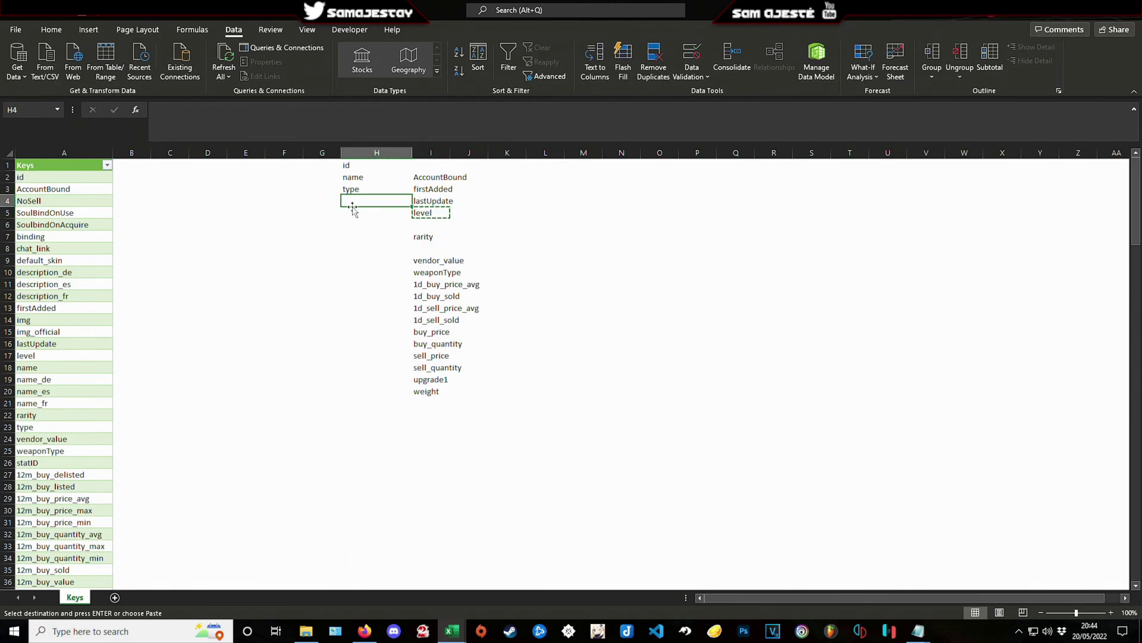
pyautogui.hotkey('ctrl', 'v')
pyautogui.click(421, 238)
pyautogui.hotkey('ctrl', 'x')
pyautogui.click(357, 213)
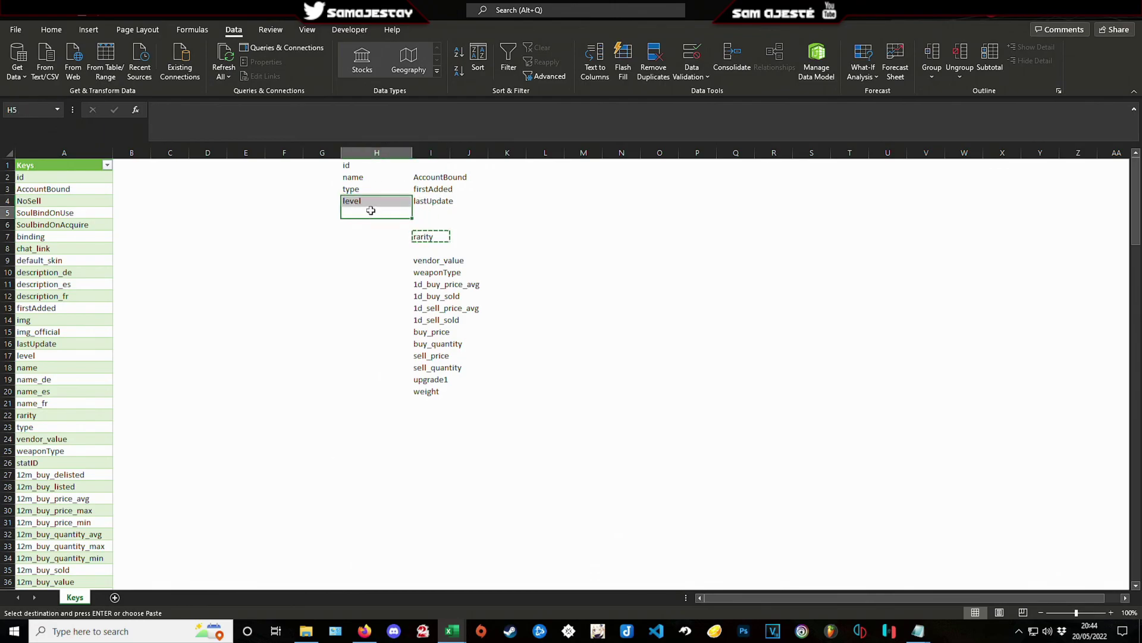
pyautogui.hotkey('ctrl', 'v')
# Step: Cut firstAdded and insert it at H3, undo, then retry with H3:I3 selected
pyautogui.click(432, 189)
pyautogui.hotkey('ctrl', 'x')
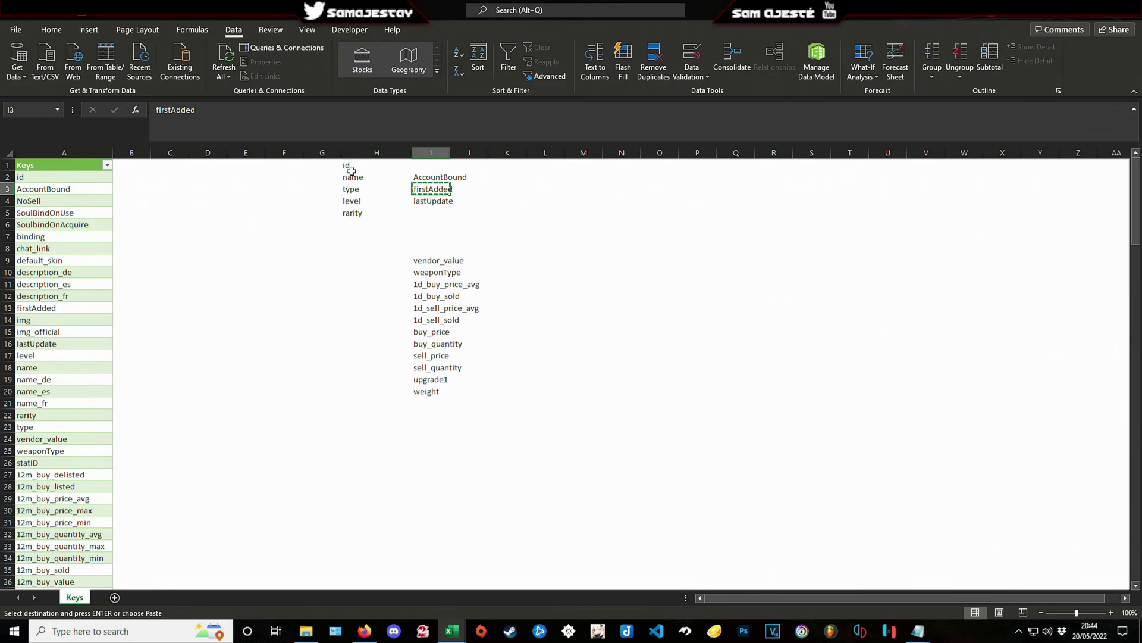
pyautogui.click(352, 189)
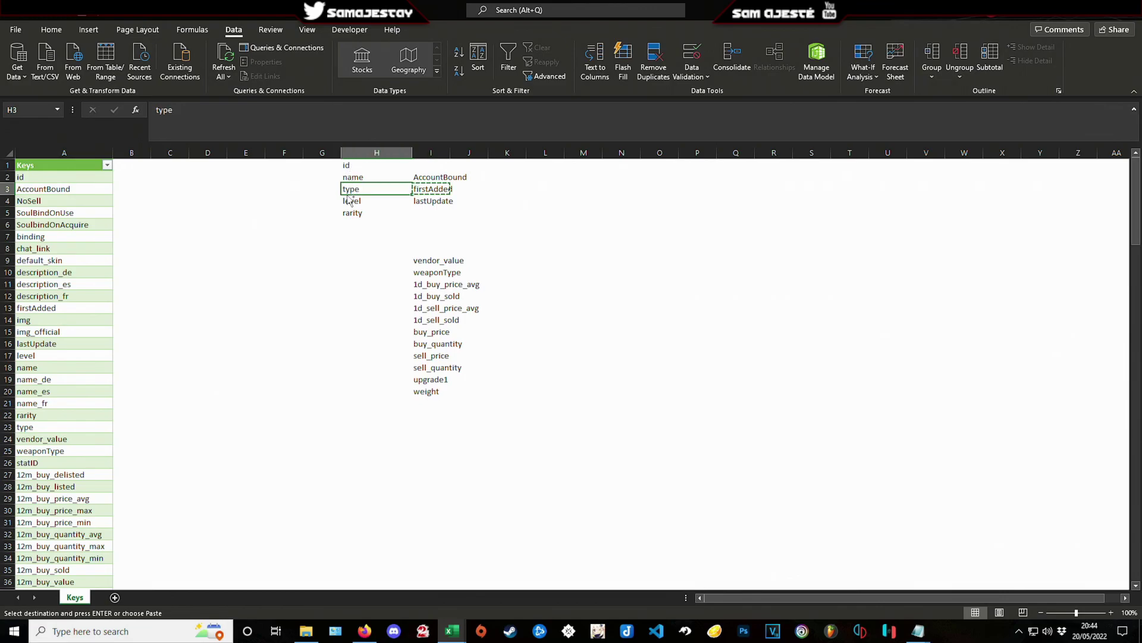
pyautogui.hotkey('ctrl', 'shift', '+')
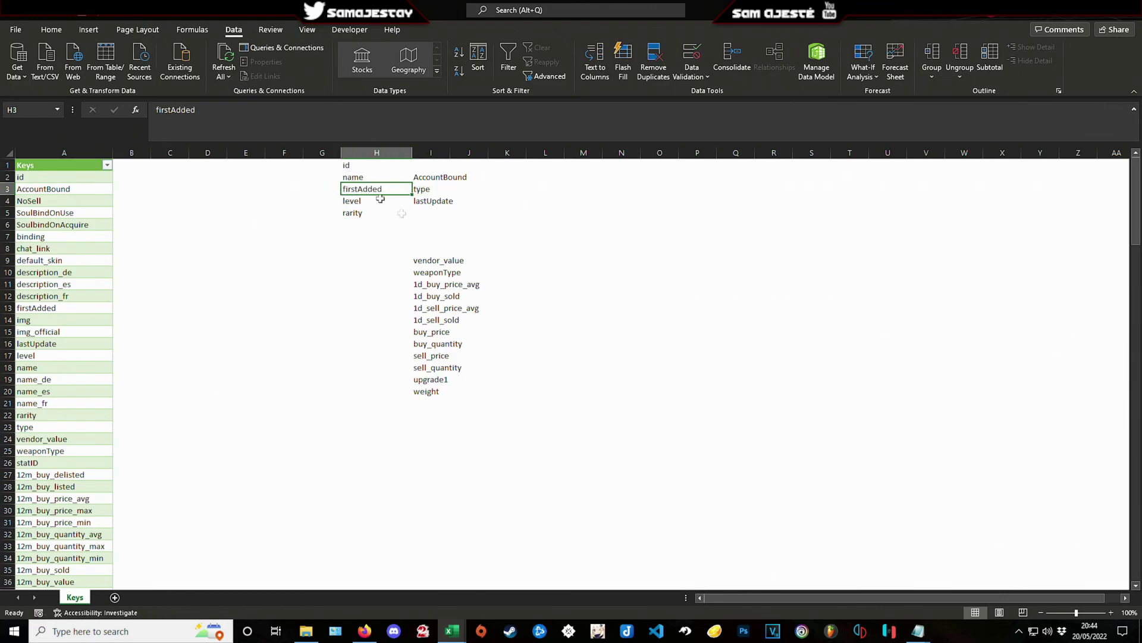
pyautogui.hotkey('ctrl', 'z')
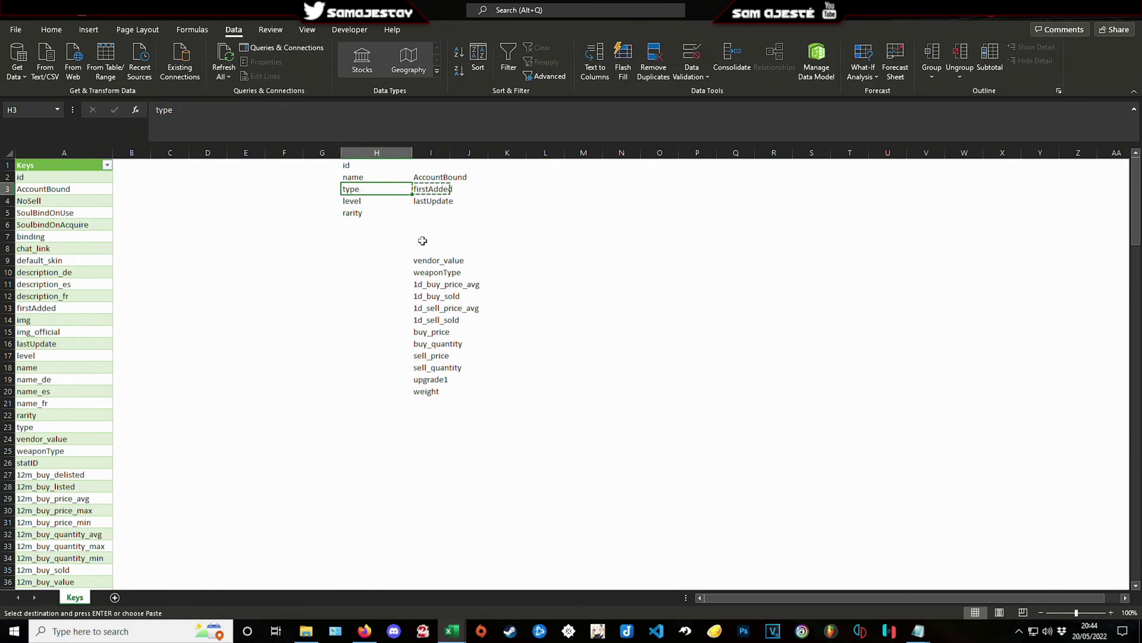
pyautogui.keyDown('shift'); pyautogui.click(433, 189); pyautogui.keyUp('shift')
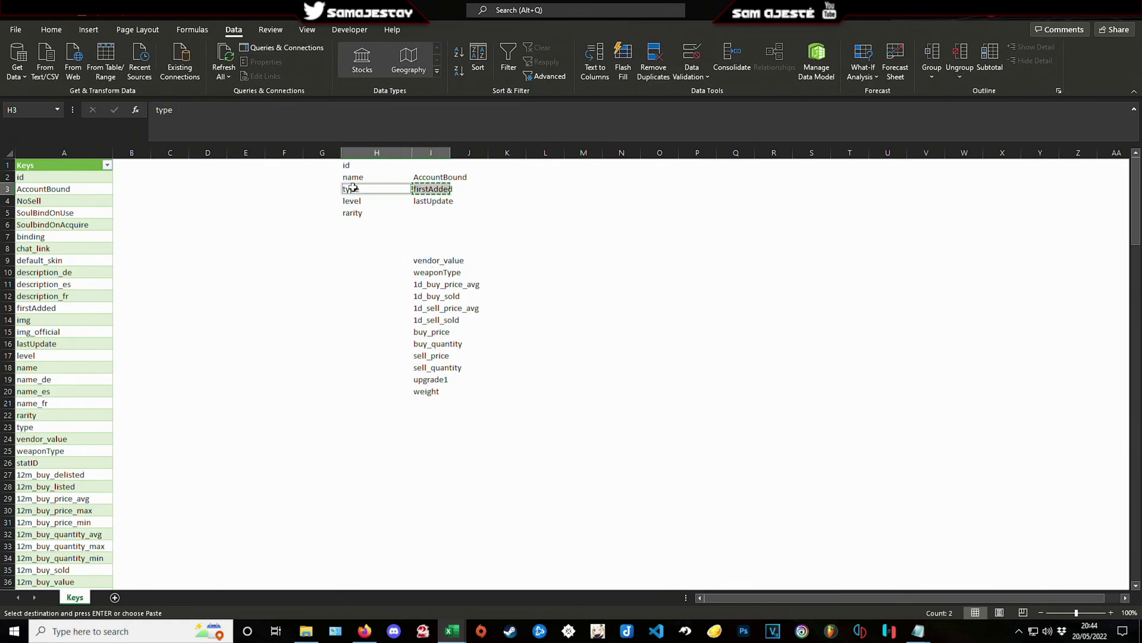
pyautogui.hotkey('ctrl', 'shift', '+')
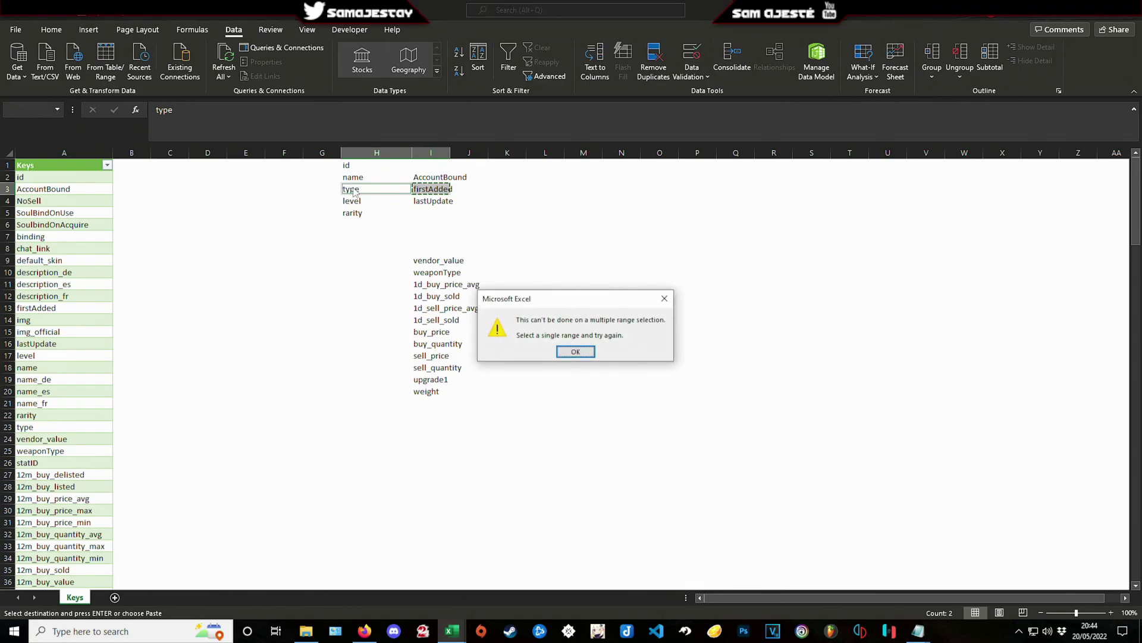
# Step: Insert firstAdded at H3 shifting cells down, and delete the duplicate firstAdded from I3
pyautogui.click(575, 352)
pyautogui.click(366, 190)
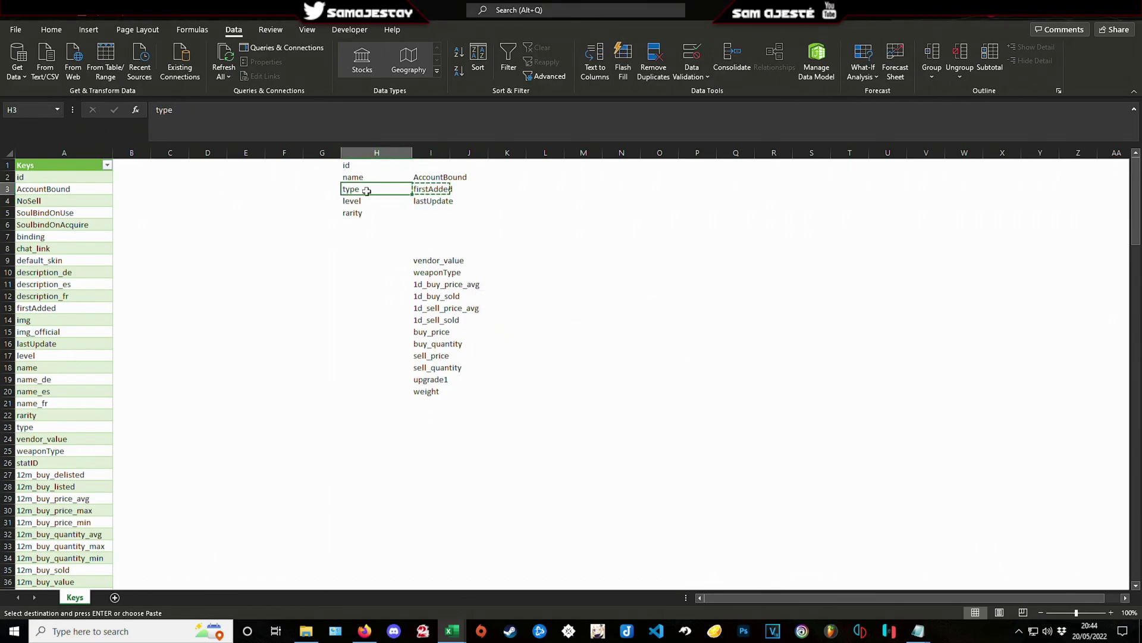
pyautogui.hotkey('ctrl', 'shift', '+')
pyautogui.press('Down')
pyautogui.press('Return')
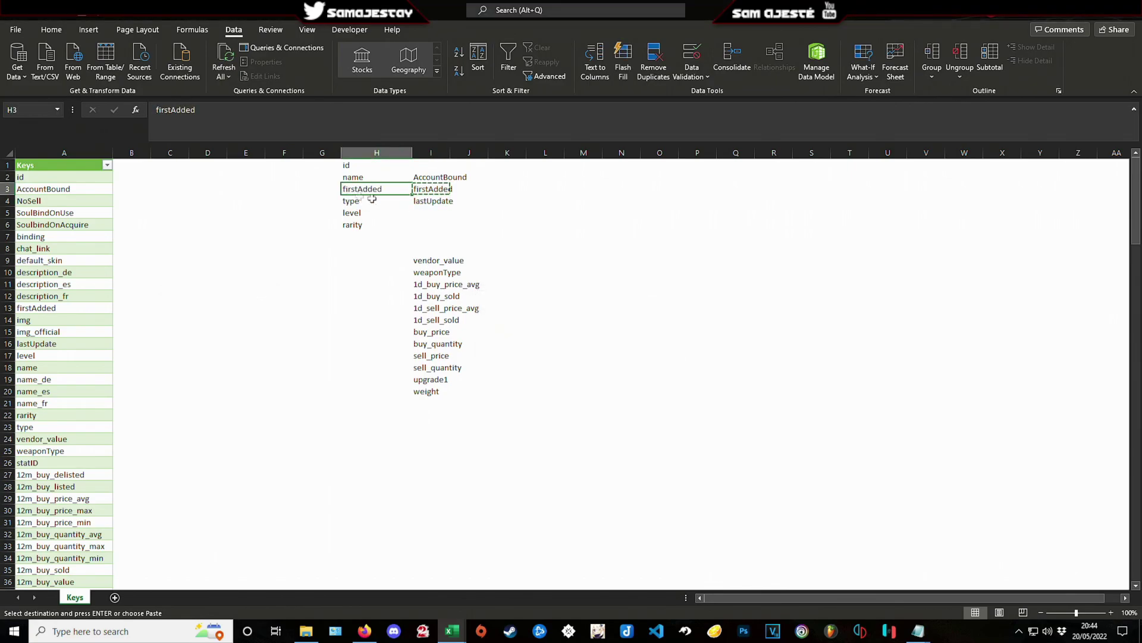
pyautogui.click(468, 260)
pyautogui.click(437, 189)
pyautogui.press('Delete')
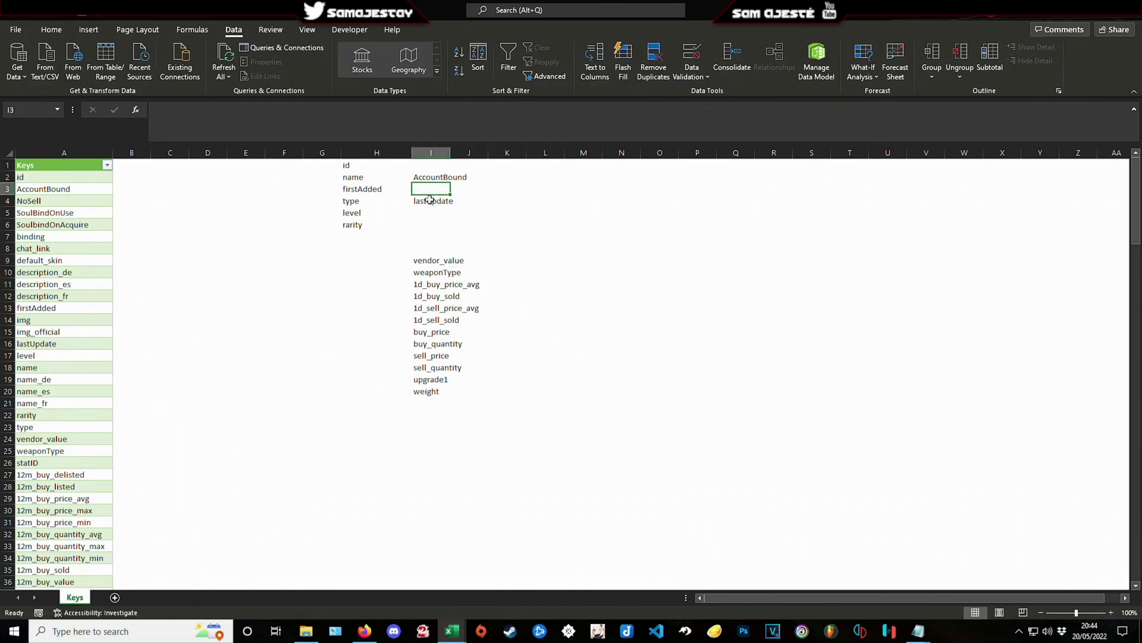
# Step: Place lastUpdate in H10 and move AccountBound into H7 under rarity
pyautogui.click(427, 208)
pyautogui.hotkey('ctrl', 'c')
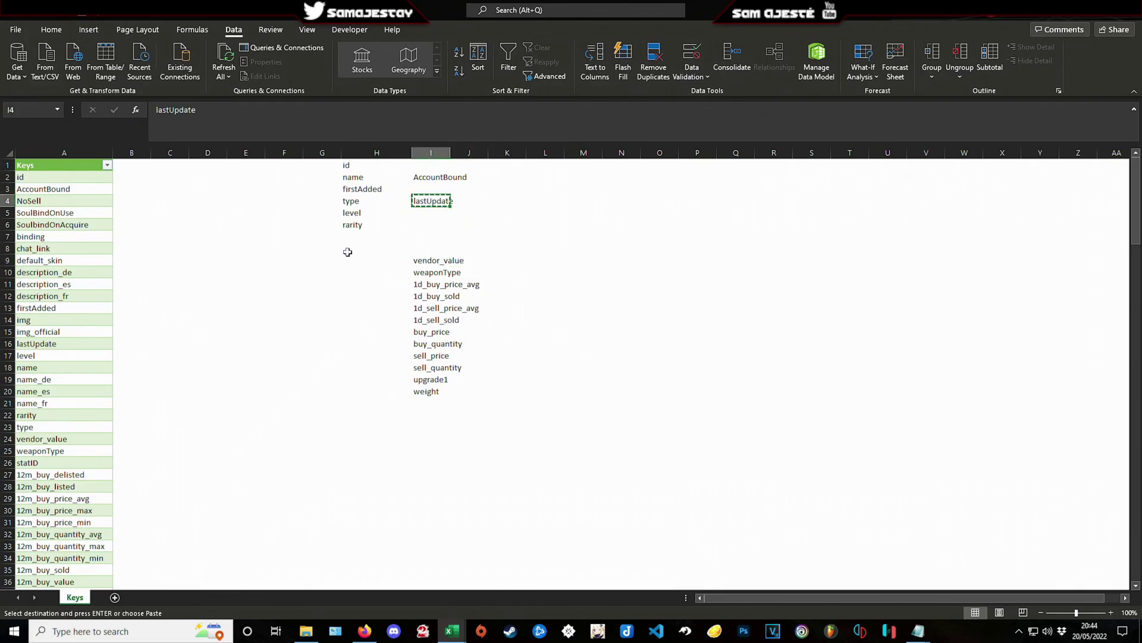
pyautogui.click(352, 271)
pyautogui.hotkey('ctrl', 'v')
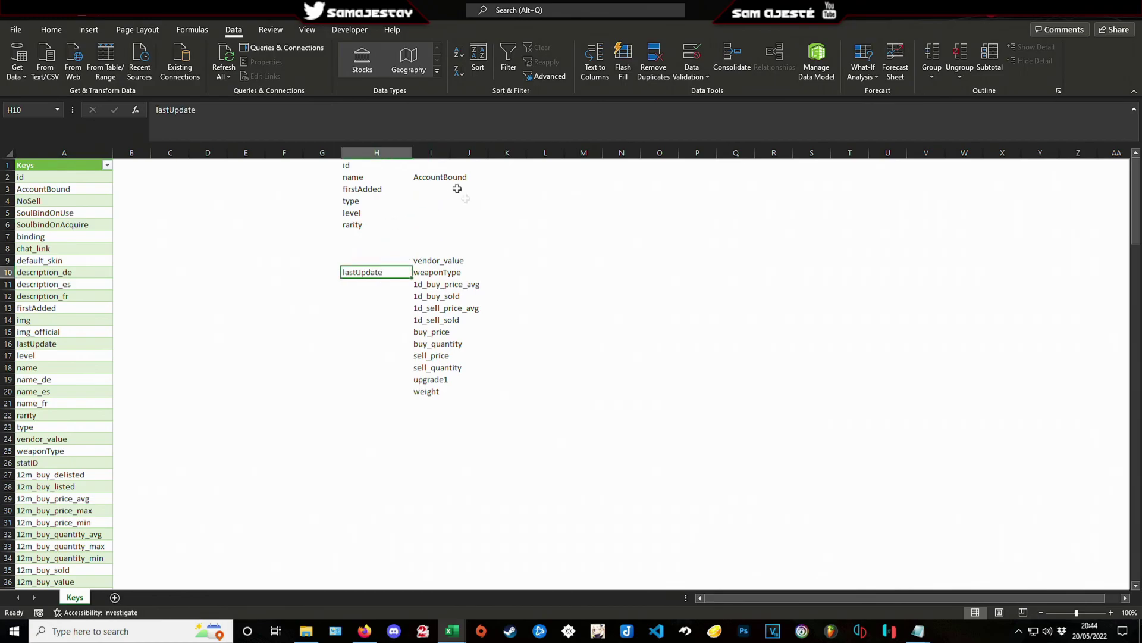
pyautogui.moveTo(470, 236); pyautogui.dragTo(439, 179)
pyautogui.click(438, 179)
pyautogui.hotkey('ctrl', 'x')
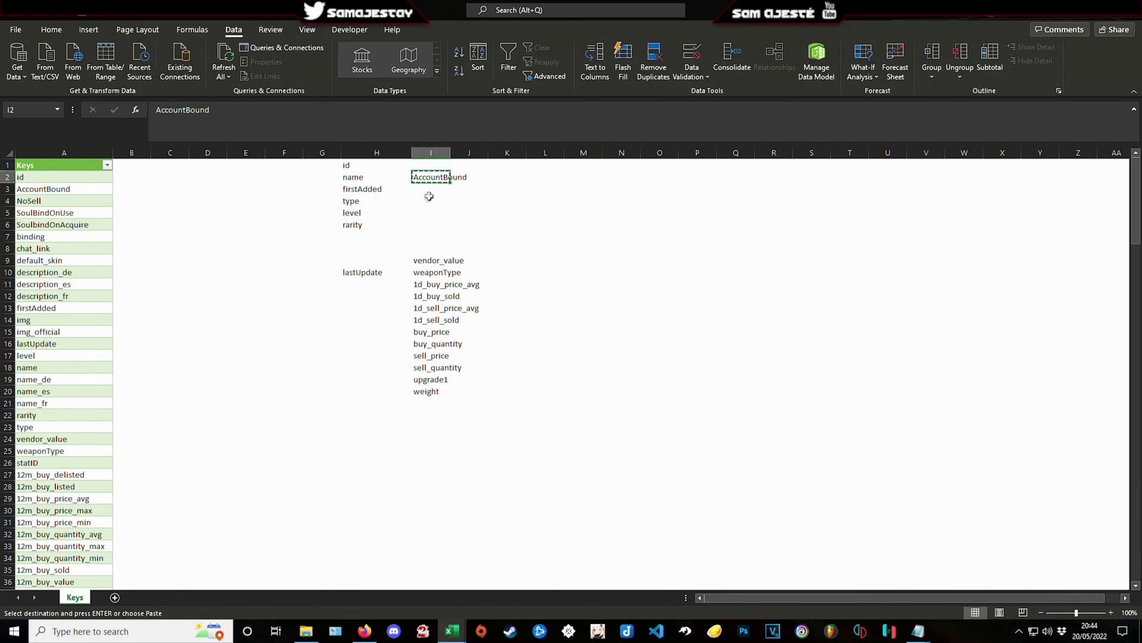
pyautogui.click(376, 236)
pyautogui.hotkey('ctrl', 'v')
# Step: Move vendor_value into H8 under AccountBound and shift lastUpdate down to H13
pyautogui.click(427, 260)
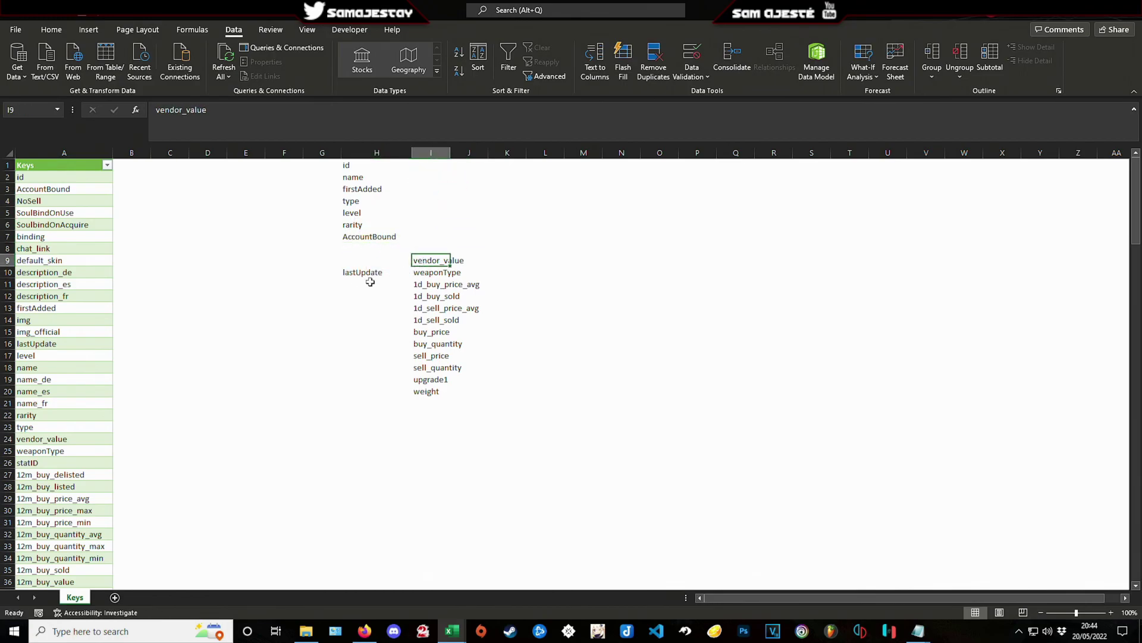
pyautogui.hotkey('ctrl', 'x')
pyautogui.click(357, 249)
pyautogui.hotkey('ctrl', 'v')
pyautogui.click(352, 273)
pyautogui.hotkey('ctrl', 'x')
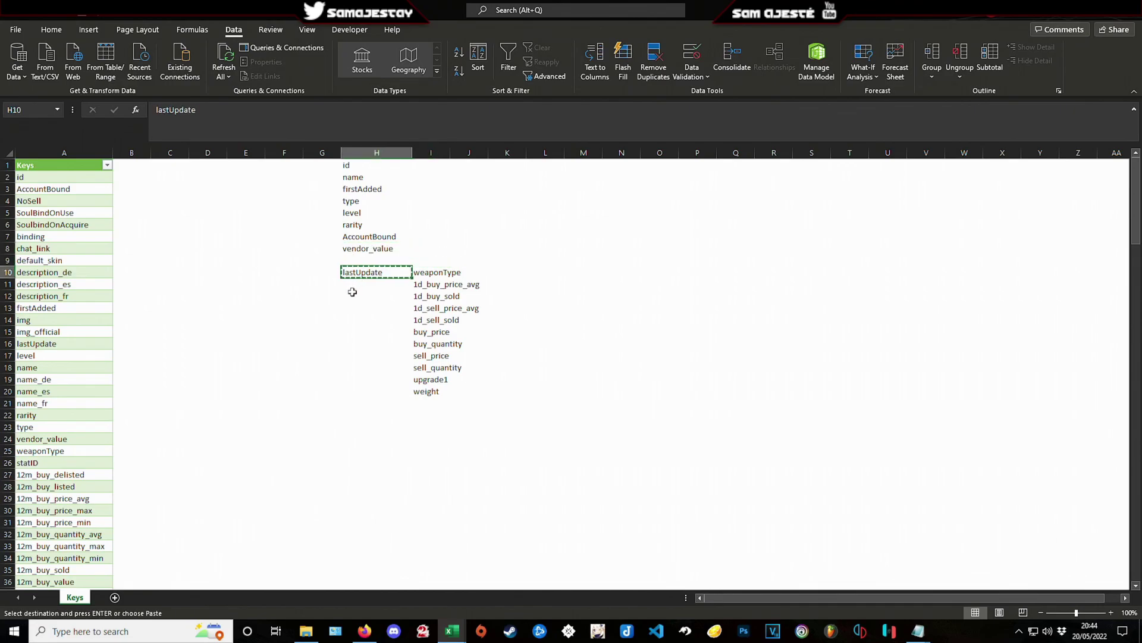
pyautogui.click(353, 295)
pyautogui.click(355, 306)
pyautogui.hotkey('ctrl', 'v')
# Step: Move weight and weaponType into H9:H10, then cut both to reposition them at level
pyautogui.click(431, 389)
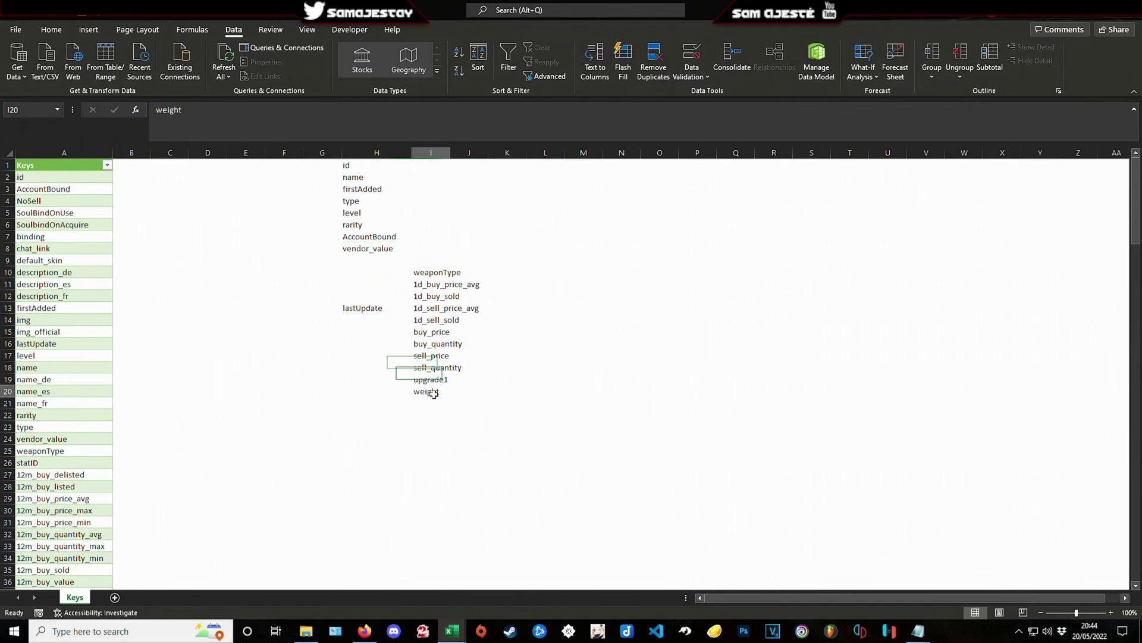
pyautogui.hotkey('ctrl', 'x')
pyautogui.click(357, 260)
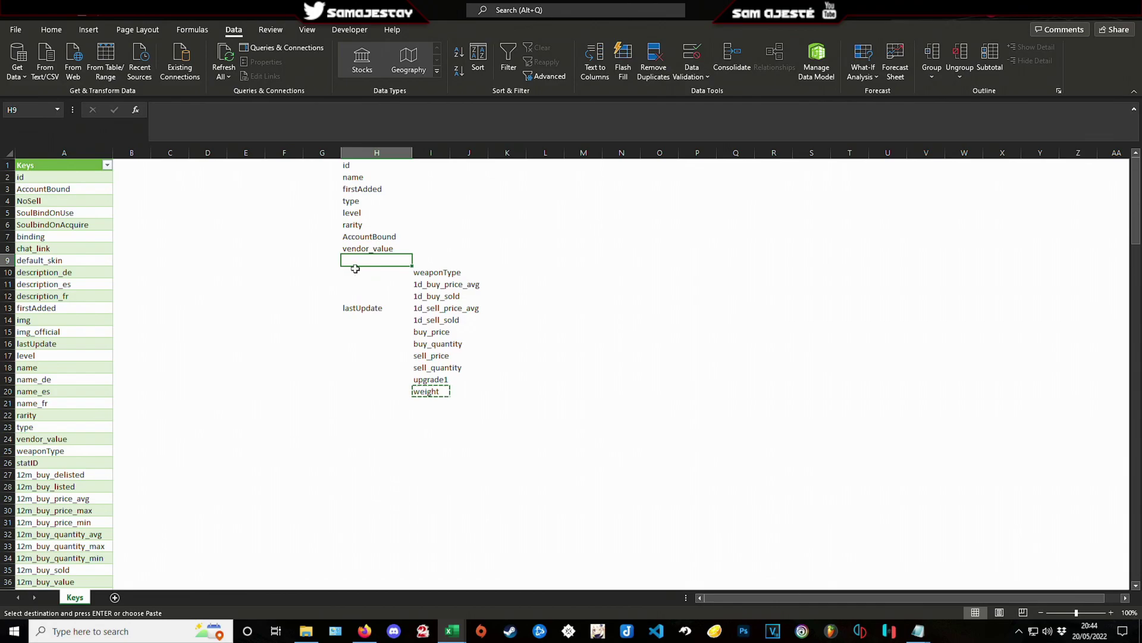
pyautogui.hotkey('ctrl', 'v')
pyautogui.click(431, 271)
pyautogui.hotkey('ctrl', 'x')
pyautogui.click(336, 272)
pyautogui.click(360, 271)
pyautogui.hotkey('ctrl', 'v')
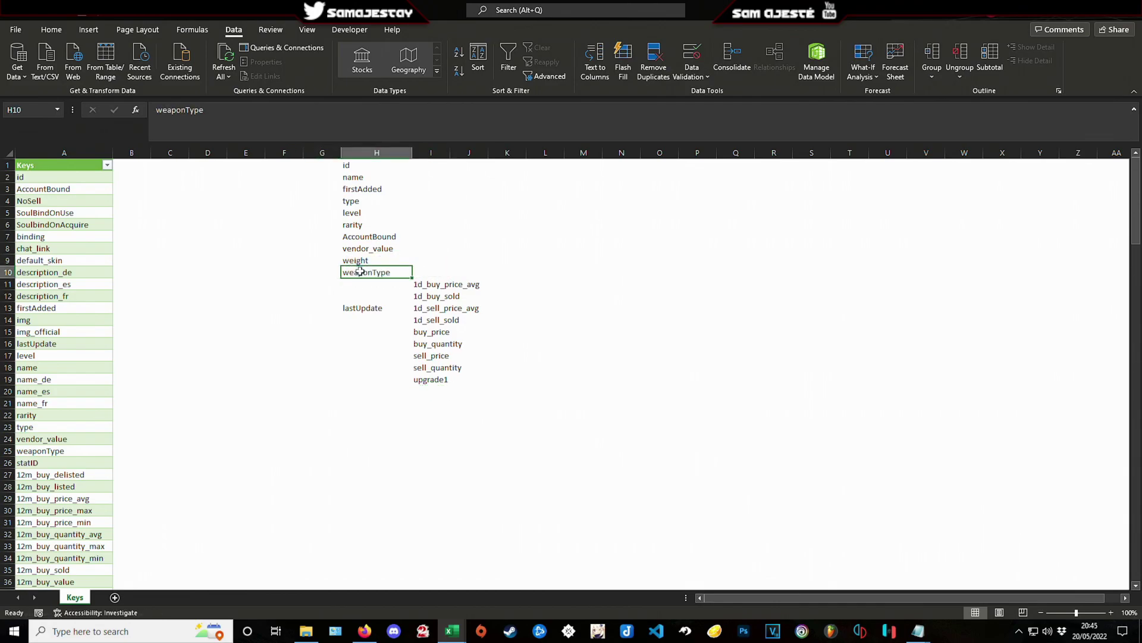
pyautogui.moveTo(359, 270); pyautogui.dragTo(357, 260)
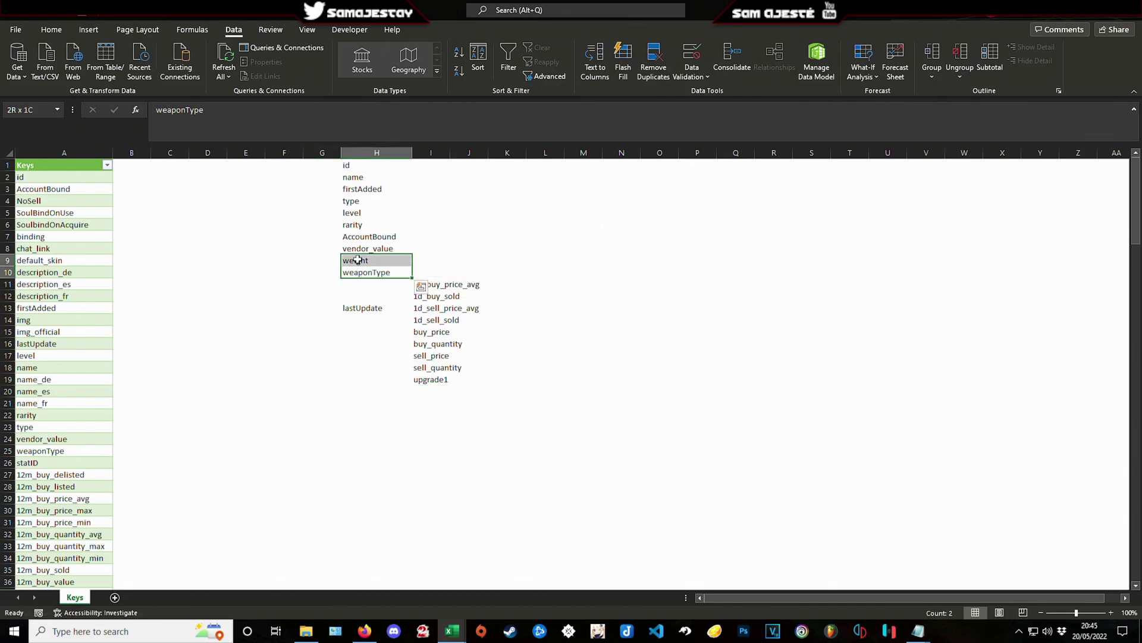
pyautogui.hotkey('ctrl', 'x')
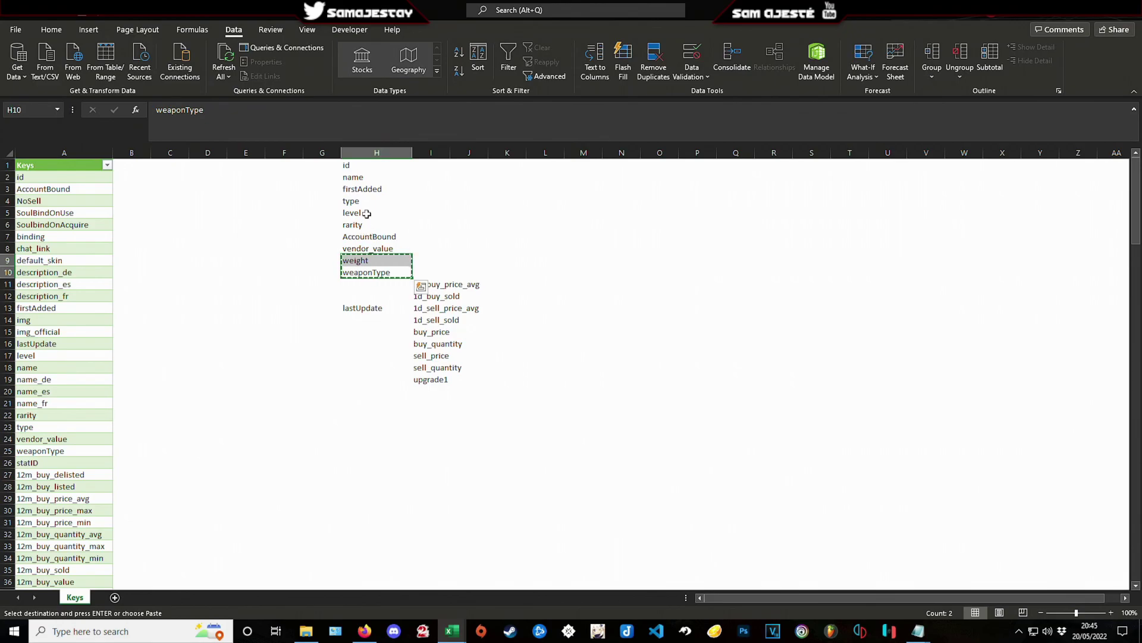
pyautogui.click(368, 213)
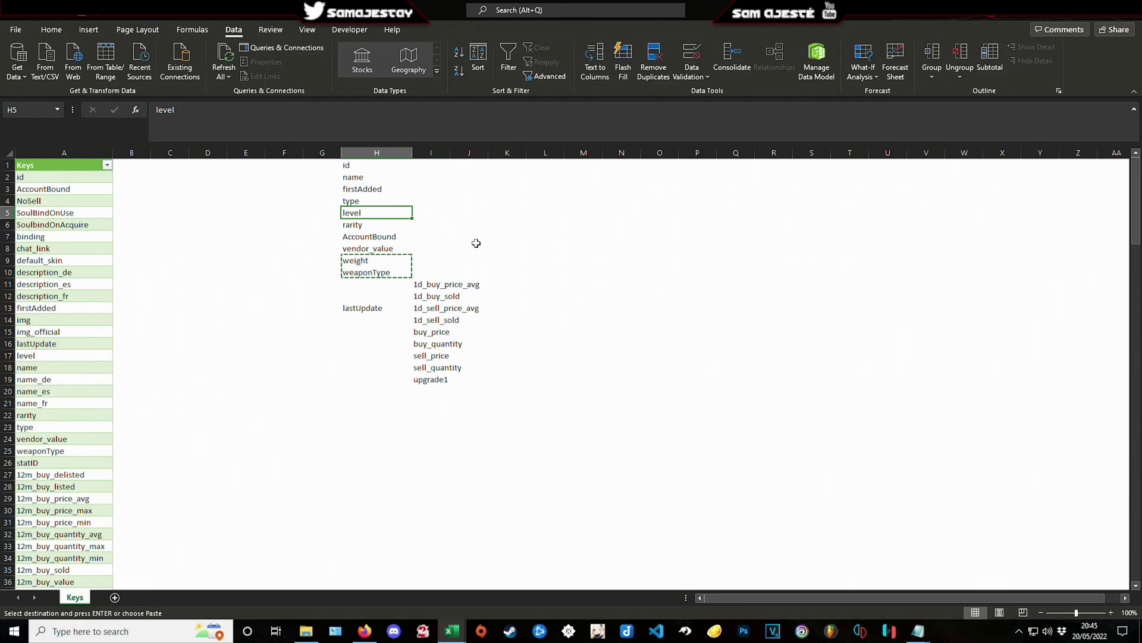
# Step: Insert the weight and weaponType keys above level at H5 and remove their leftover duplicates
pyautogui.hotkey('shift', 'Down')
pyautogui.hotkey('ctrl', '+')
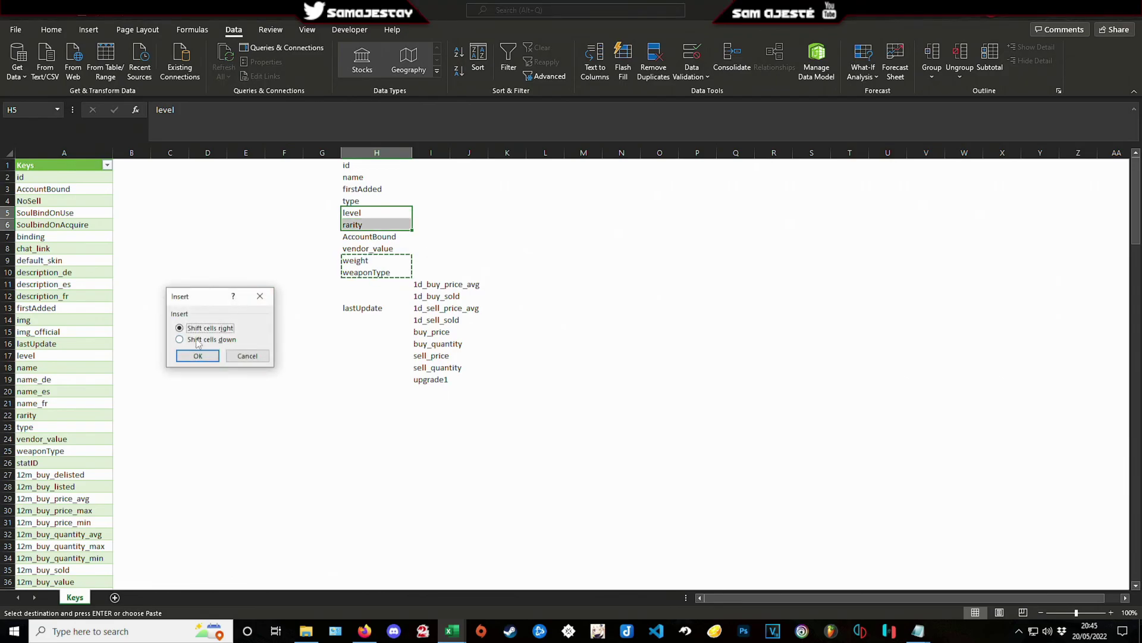
pyautogui.doubleClick(195, 338)
pyautogui.moveTo(360, 285); pyautogui.dragTo(363, 295)
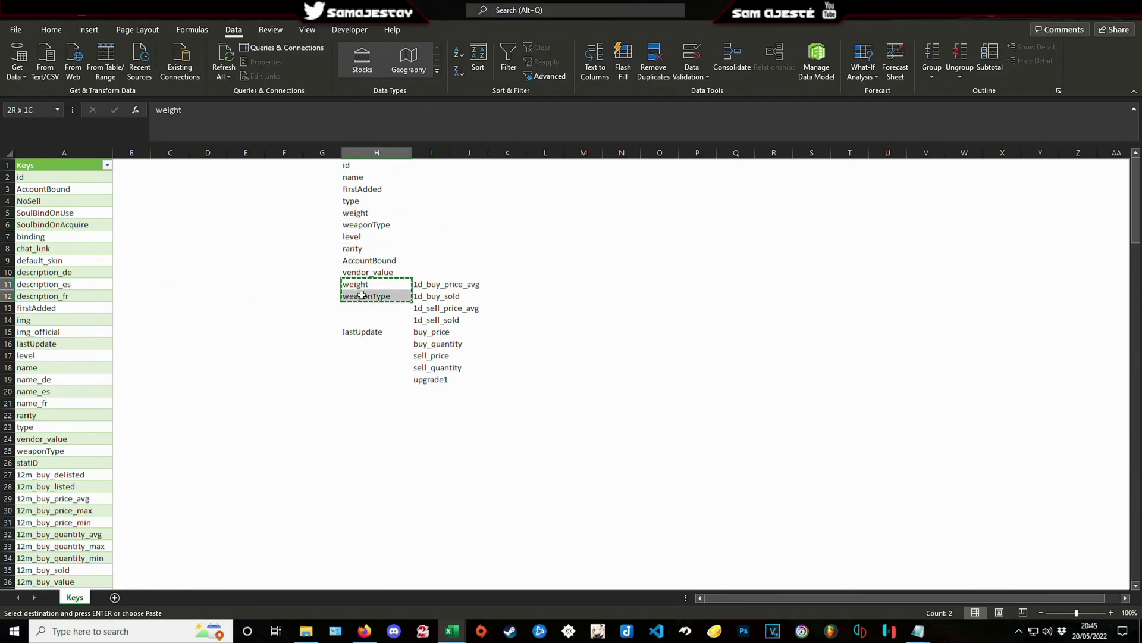
pyautogui.hotkey('ctrl', 'v')
pyautogui.press('Delete')
# Step: Move lastUpdate down to H18 and place the four 1d price and sold keys beneath it
pyautogui.click(357, 331)
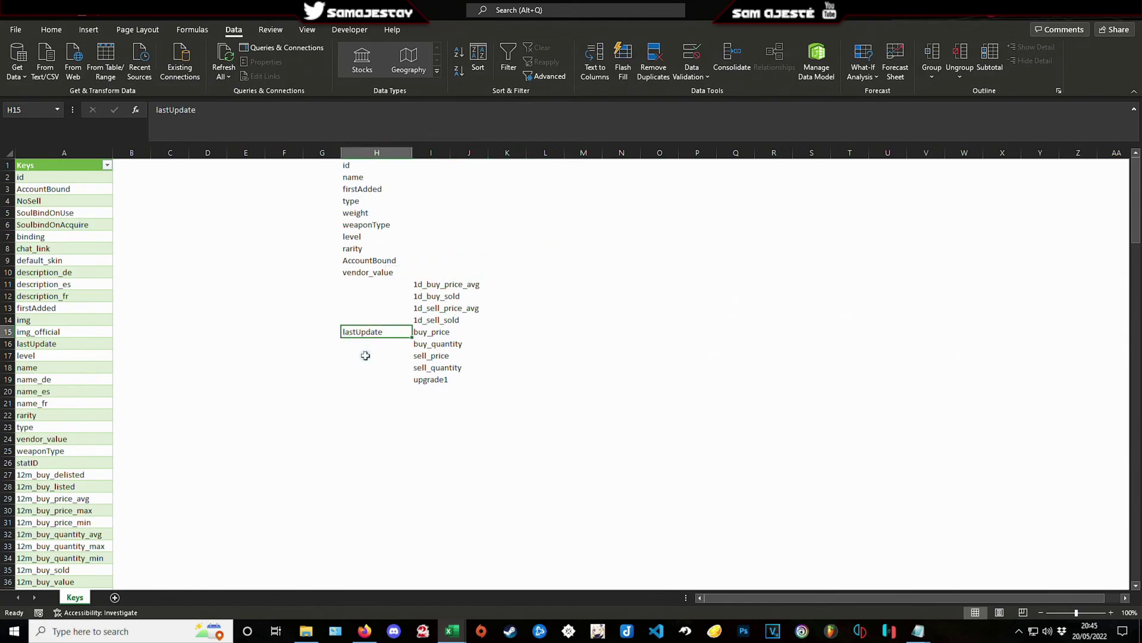
pyautogui.moveTo(365, 355); pyautogui.dragTo(365, 366)
pyautogui.moveTo(435, 285); pyautogui.dragTo(423, 320)
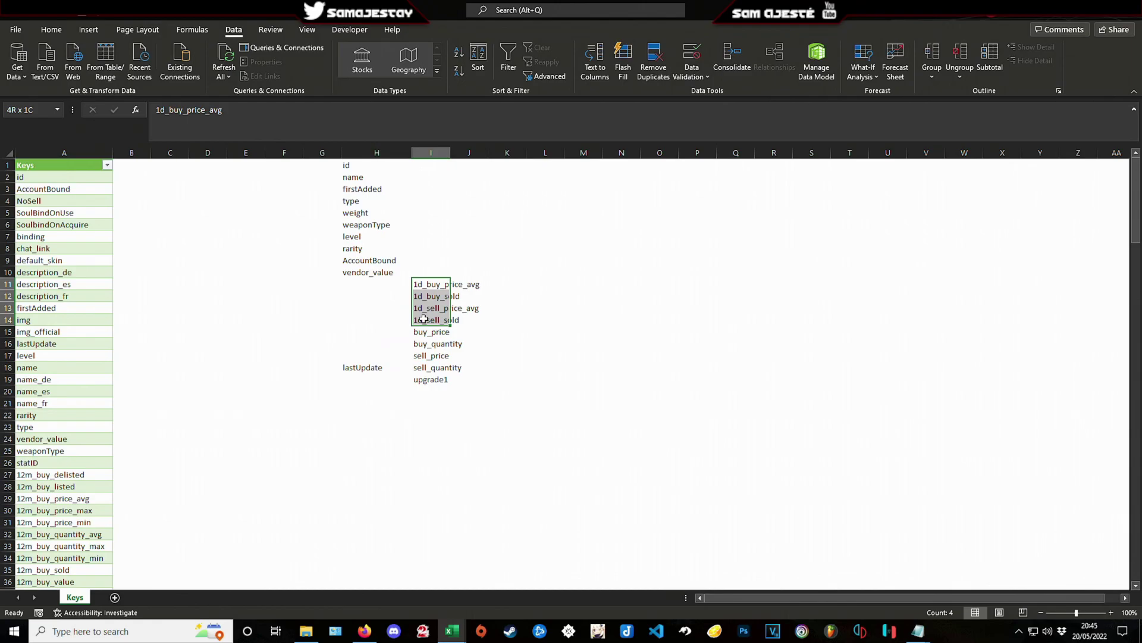
pyautogui.hotkey('ctrl', 'c')
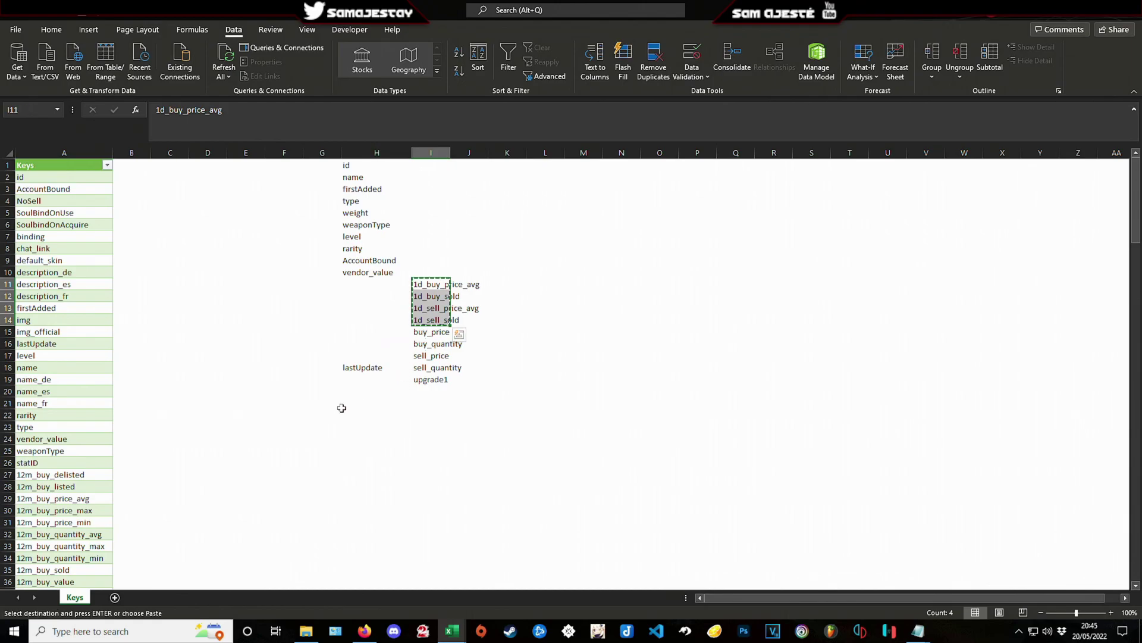
pyautogui.click(354, 379)
pyautogui.press('Return')
# Step: Move the buy and sell price and quantity keys into H12:H15 and upgrade1 into H11
pyautogui.click(429, 331)
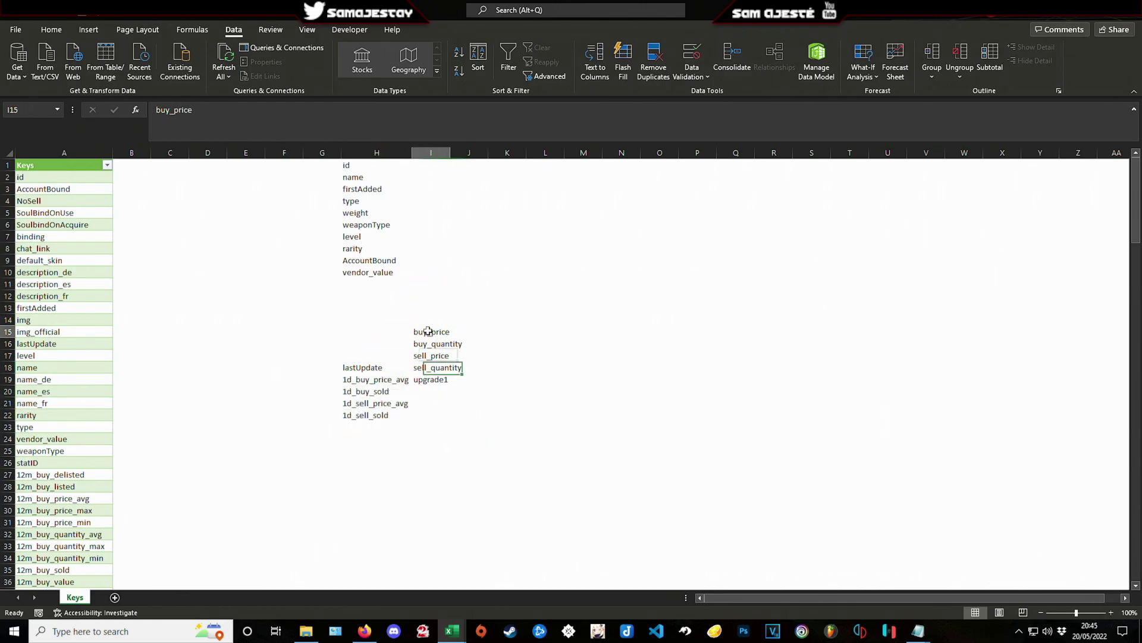
pyautogui.moveTo(428, 331)
pyautogui.mouseDown()
pyautogui.moveTo(450, 369)
pyautogui.moveTo(413, 333)
pyautogui.mouseUp()
pyautogui.click(427, 383)
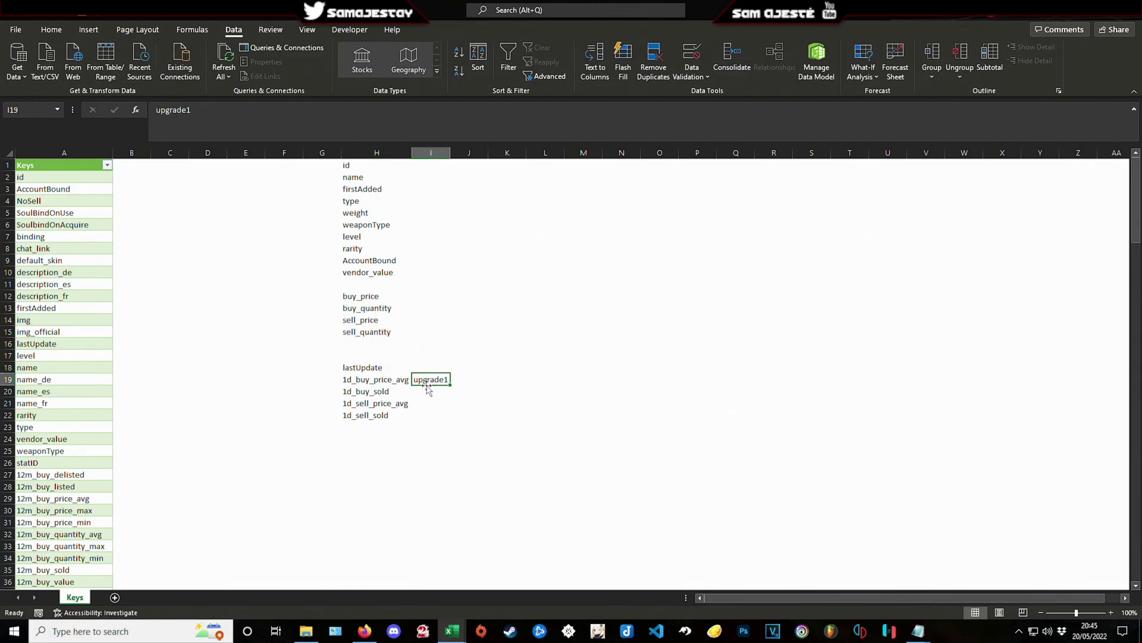
pyautogui.moveTo(427, 385); pyautogui.dragTo(363, 284)
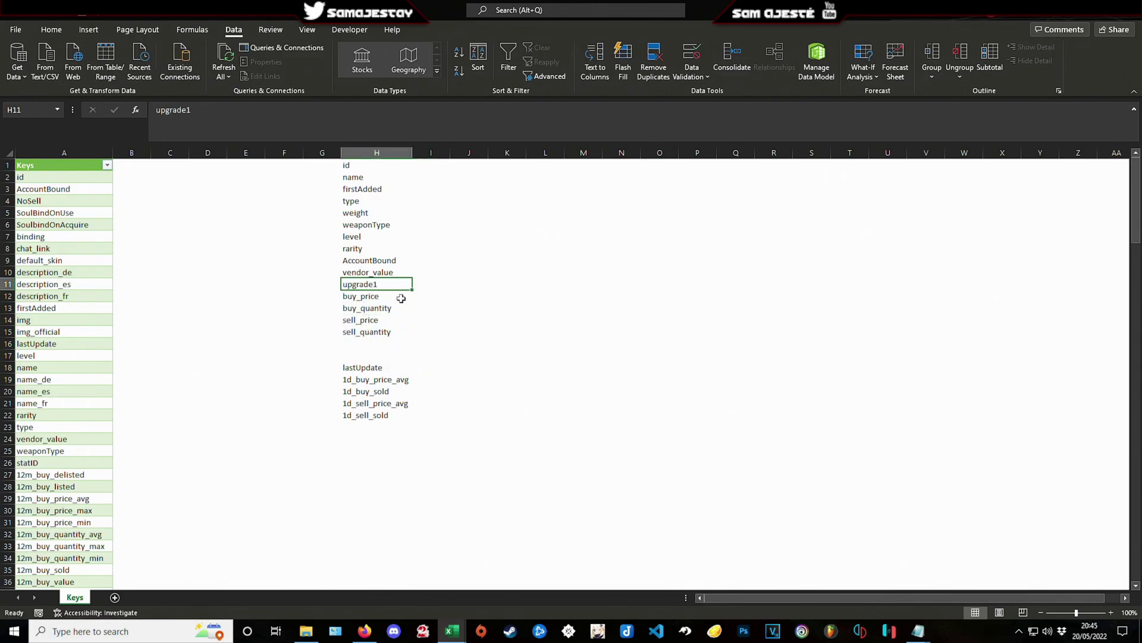
# Step: Insert upgrade1 above AccountBound in H9, right after rarity, shifting cells down
pyautogui.hotkey('ctrl', 'c')
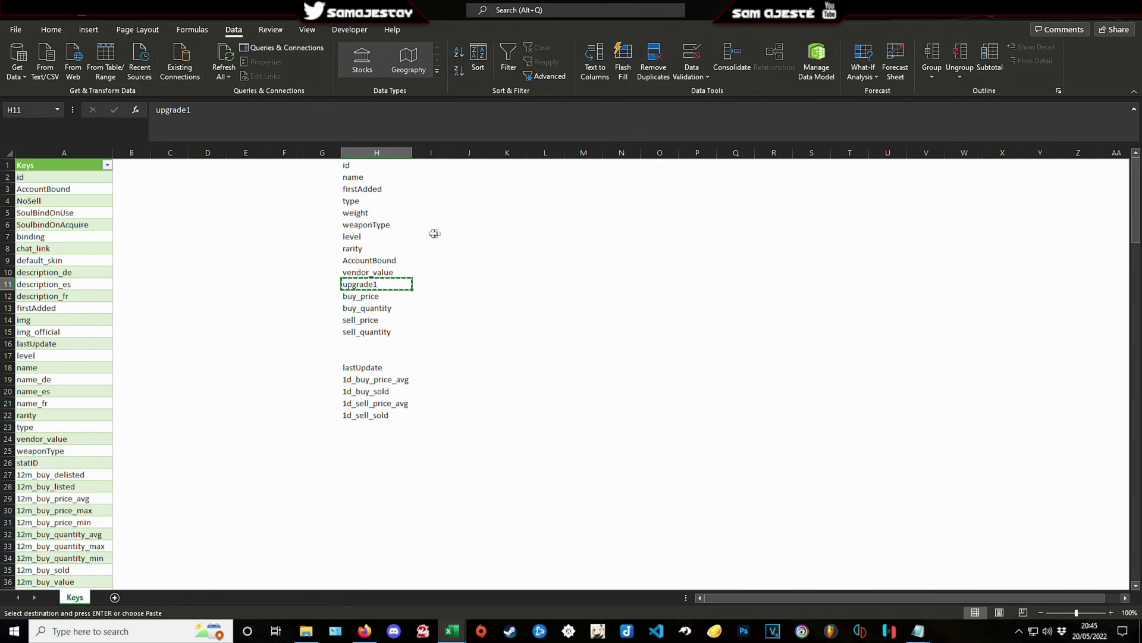
pyautogui.click(368, 260)
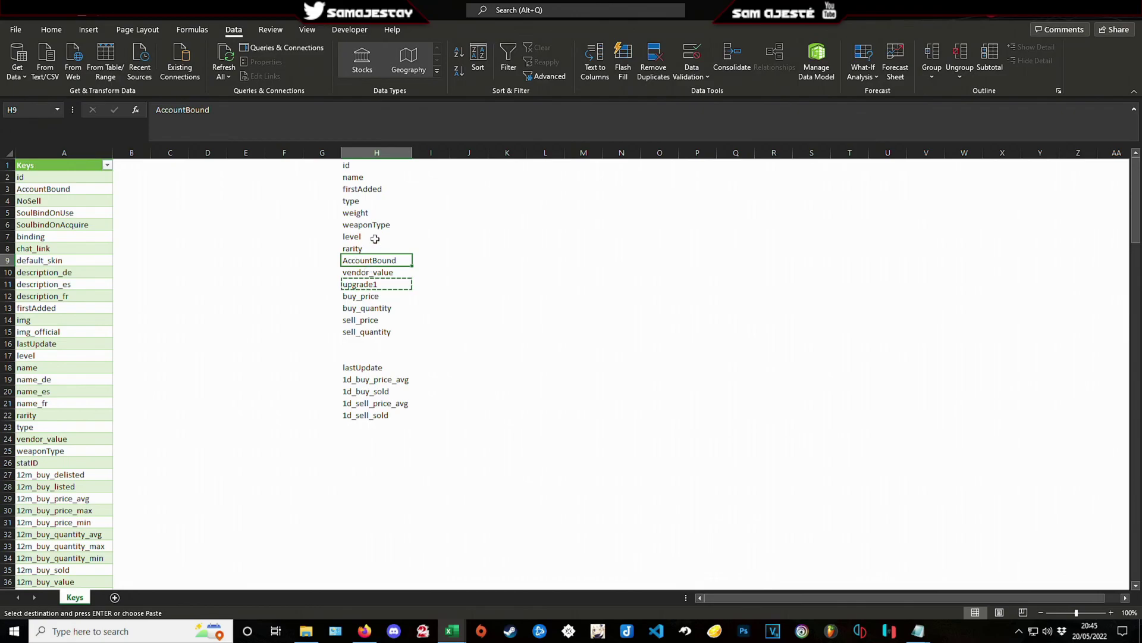
pyautogui.click(368, 237)
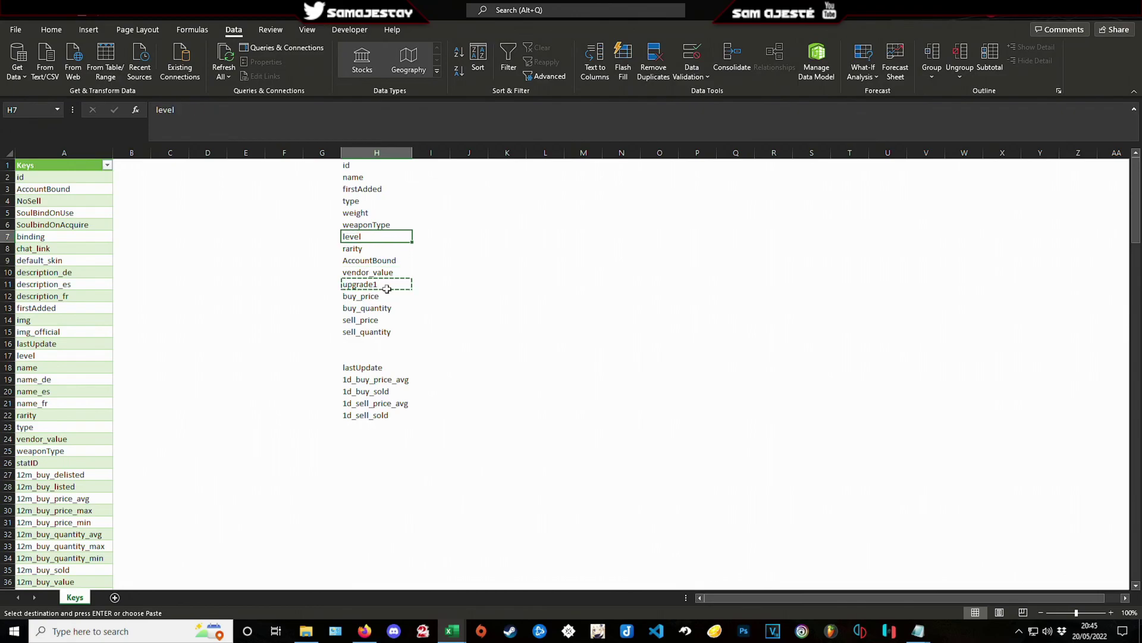
pyautogui.click(370, 260)
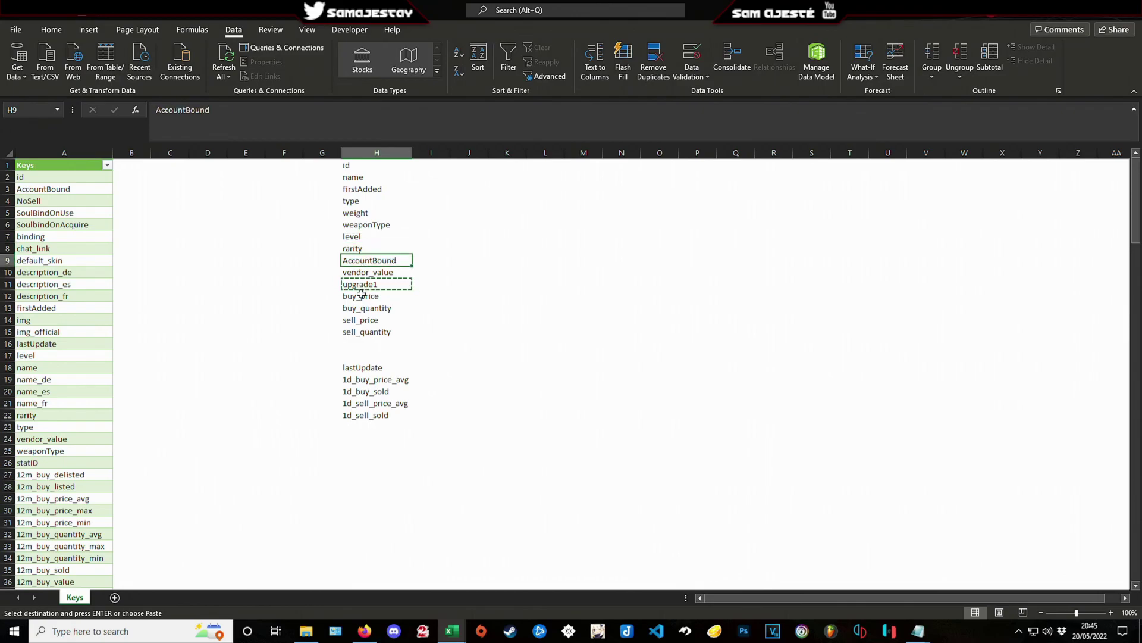
pyautogui.hotkey('ctrl', 'shift', '+')
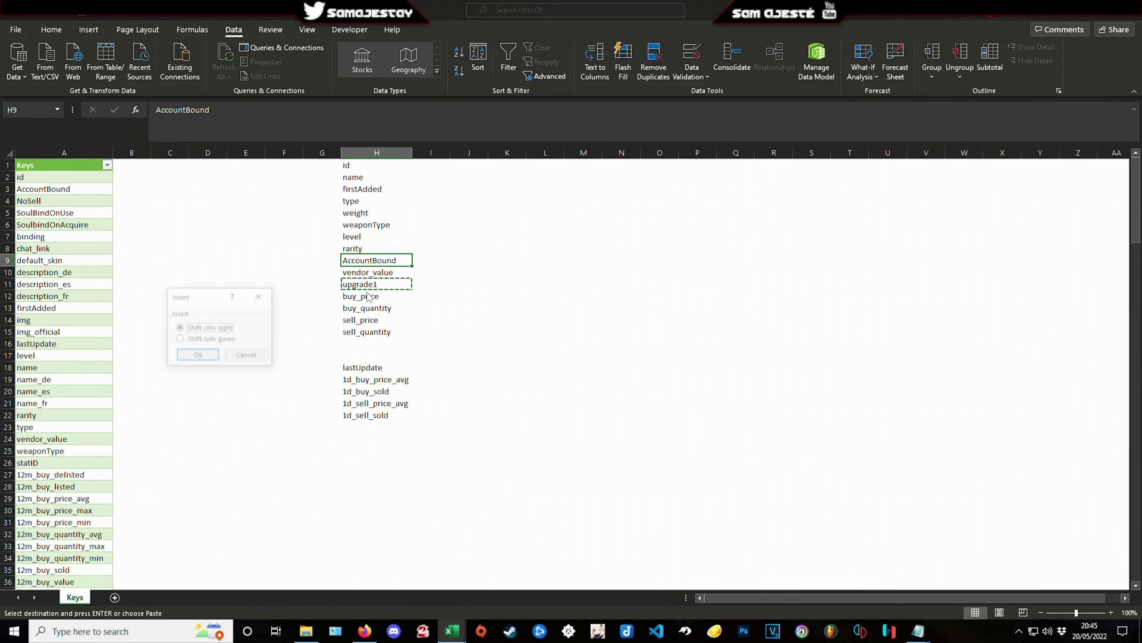
pyautogui.press('Return')
pyautogui.click(510, 270)
# Step: Delete the duplicate upgrade1 and the blank cells H16:H17, shifting cells up
pyautogui.click(360, 296)
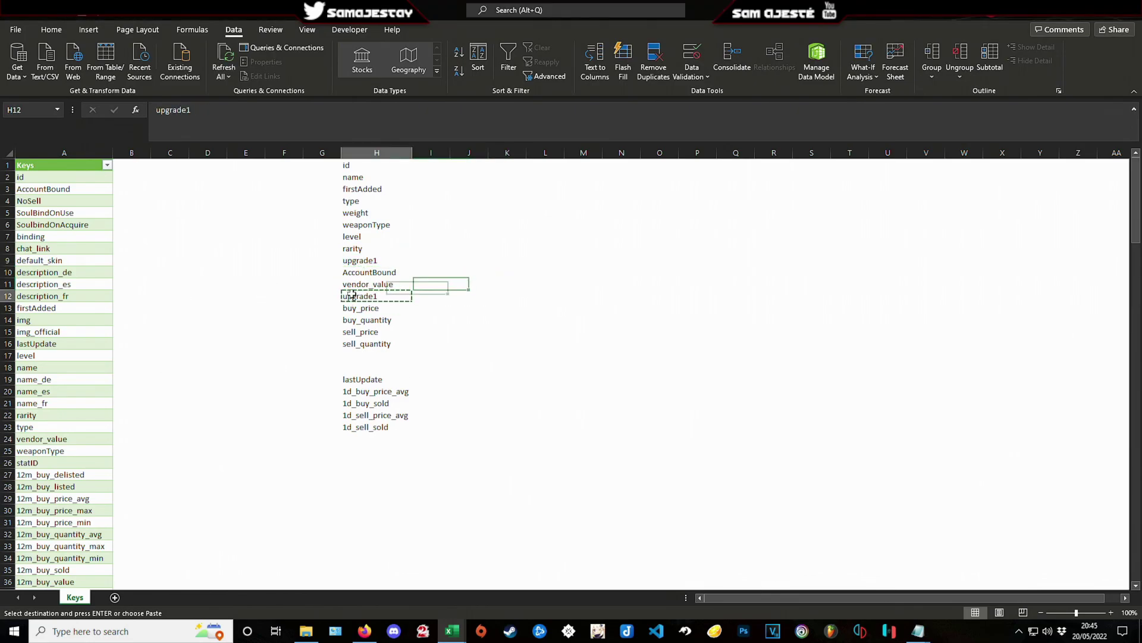
pyautogui.hotkey('ctrl', '-')
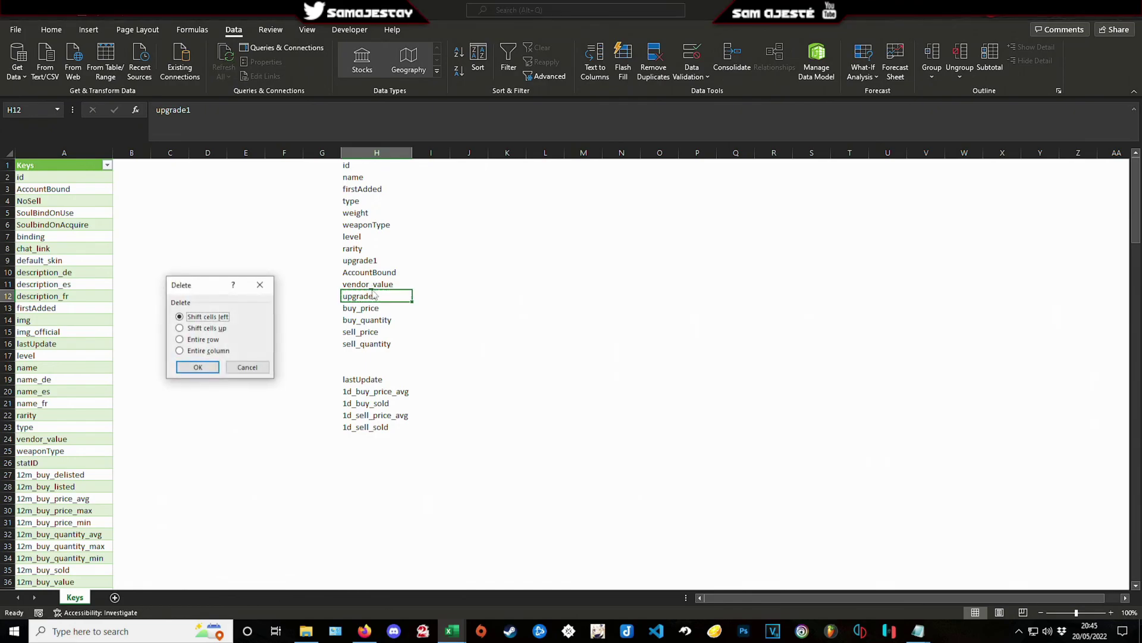
pyautogui.press('Down')
pyautogui.press('Return')
pyautogui.moveTo(354, 344); pyautogui.dragTo(358, 354)
pyautogui.hotkey('ctrl', '-')
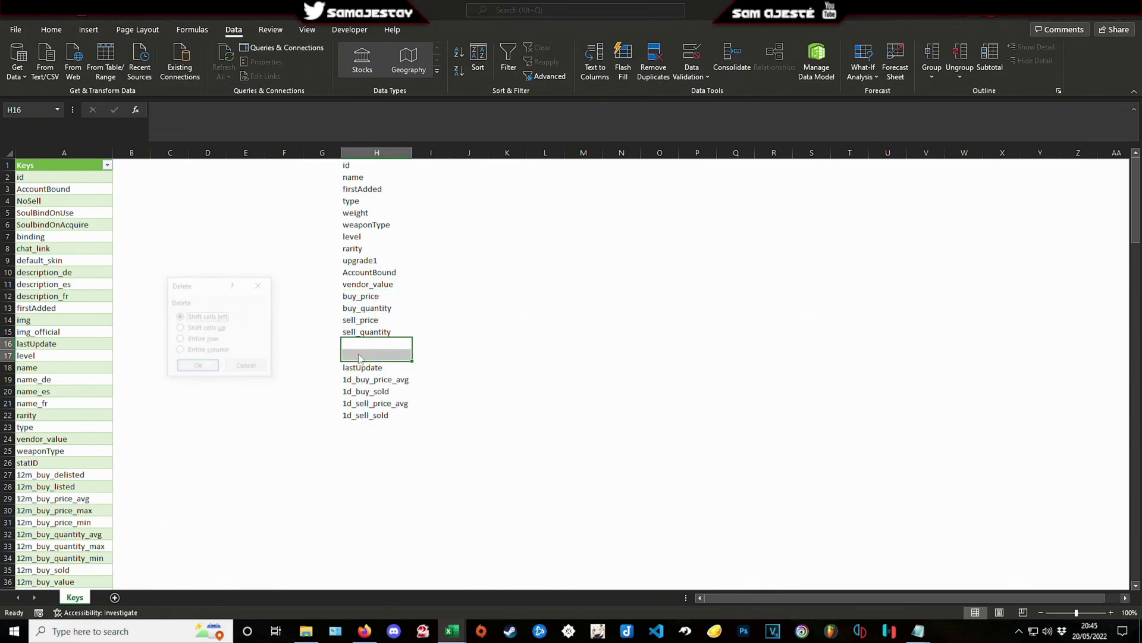
pyautogui.press('Down')
pyautogui.press('Return')
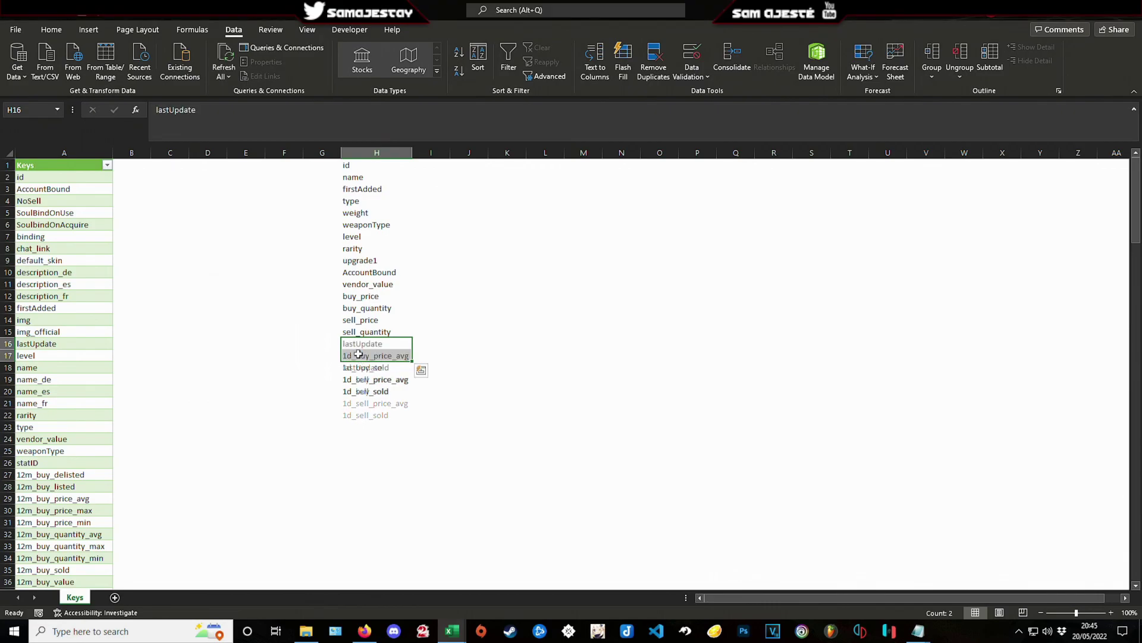
pyautogui.click(566, 324)
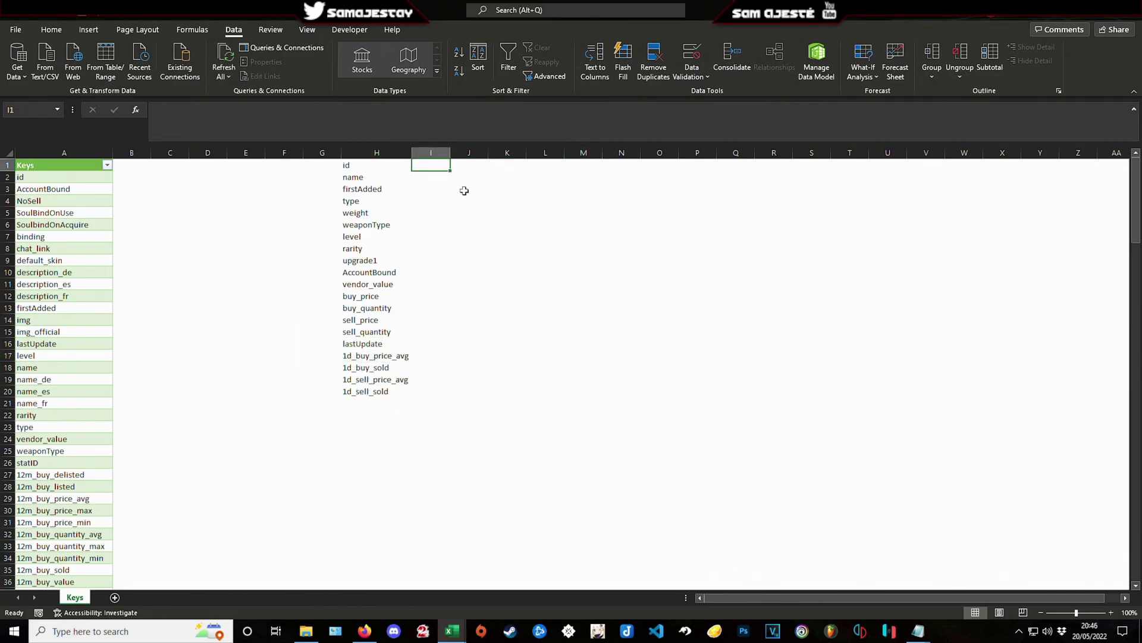
# Step: Enter =H1 in I1 and =I1&","&H2 in I2, then fill down to I20
pyautogui.write('=')
pyautogui.press('Left')
pyautogui.press('Return')
pyautogui.write('=')
pyautogui.press('Up')
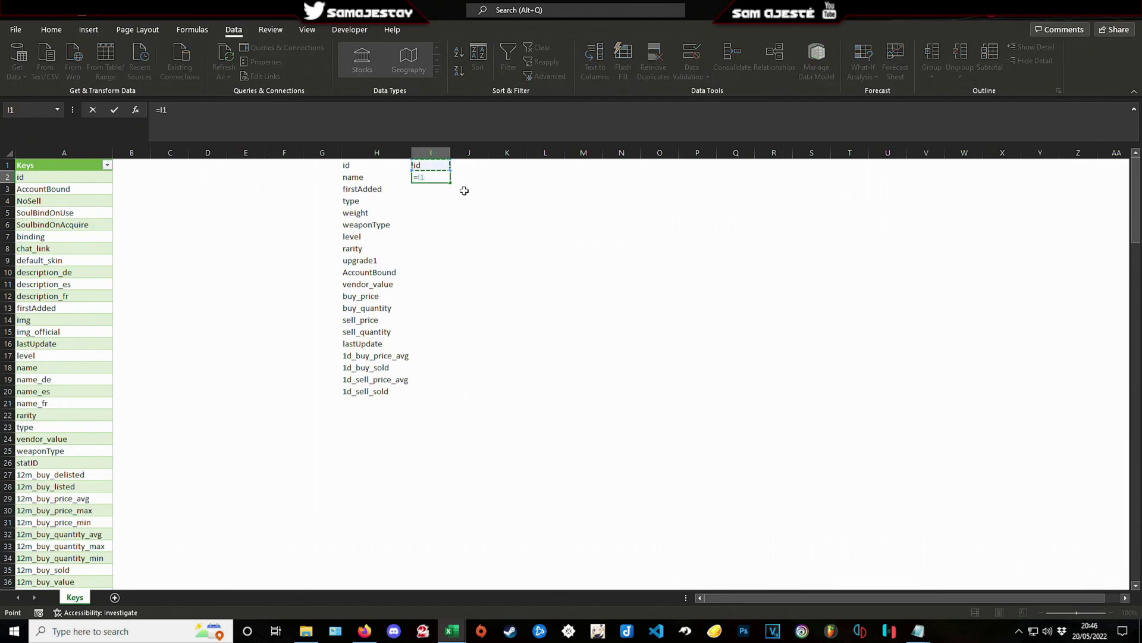
pyautogui.write('&","&')
pyautogui.press('Left')
pyautogui.press('Return')
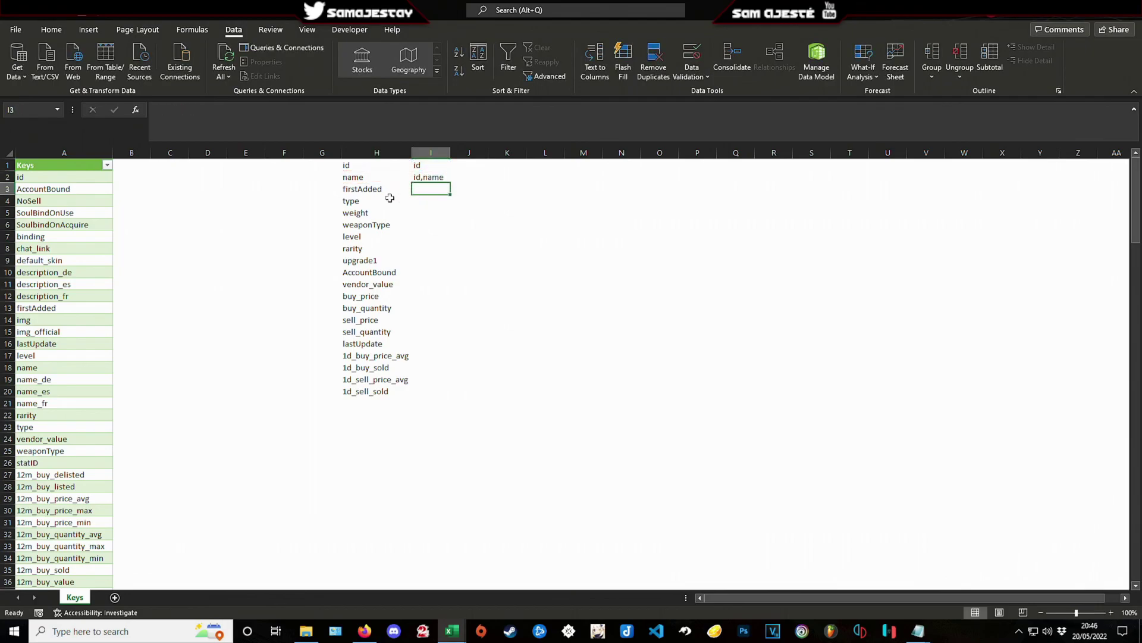
pyautogui.click(439, 175)
pyautogui.moveTo(450, 183); pyautogui.dragTo(450, 396)
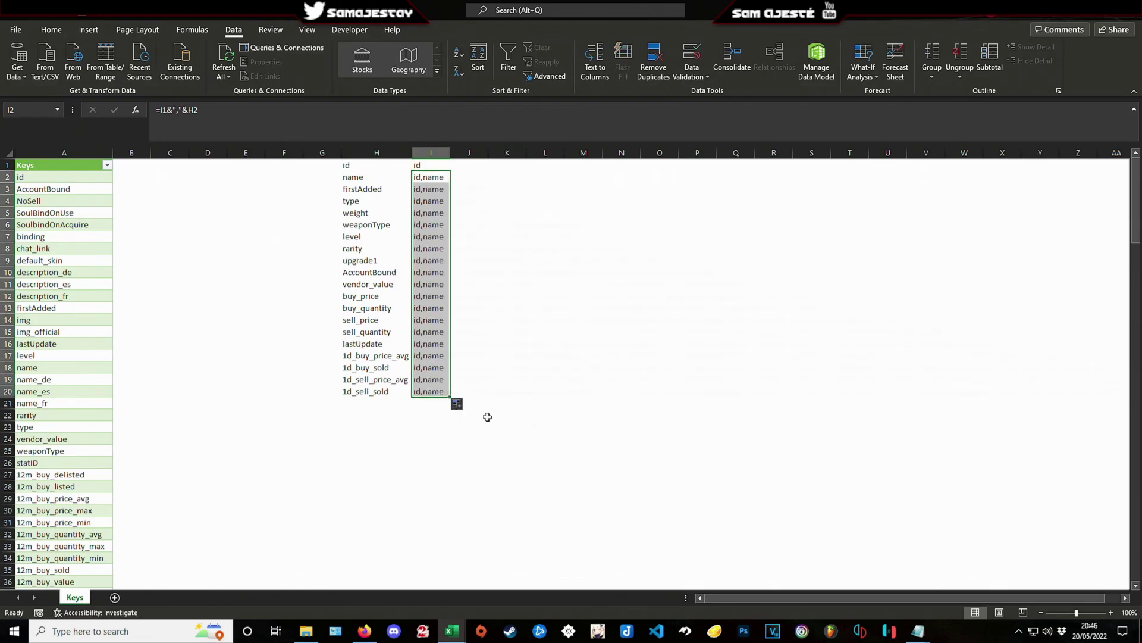
# Step: Convert I20 to a plain-text value and select its full field list in the formula bar
pyautogui.click(423, 390)
pyautogui.hotkey('ctrl', 'c')
pyautogui.hotkey('ctrl', 'alt', 'v')
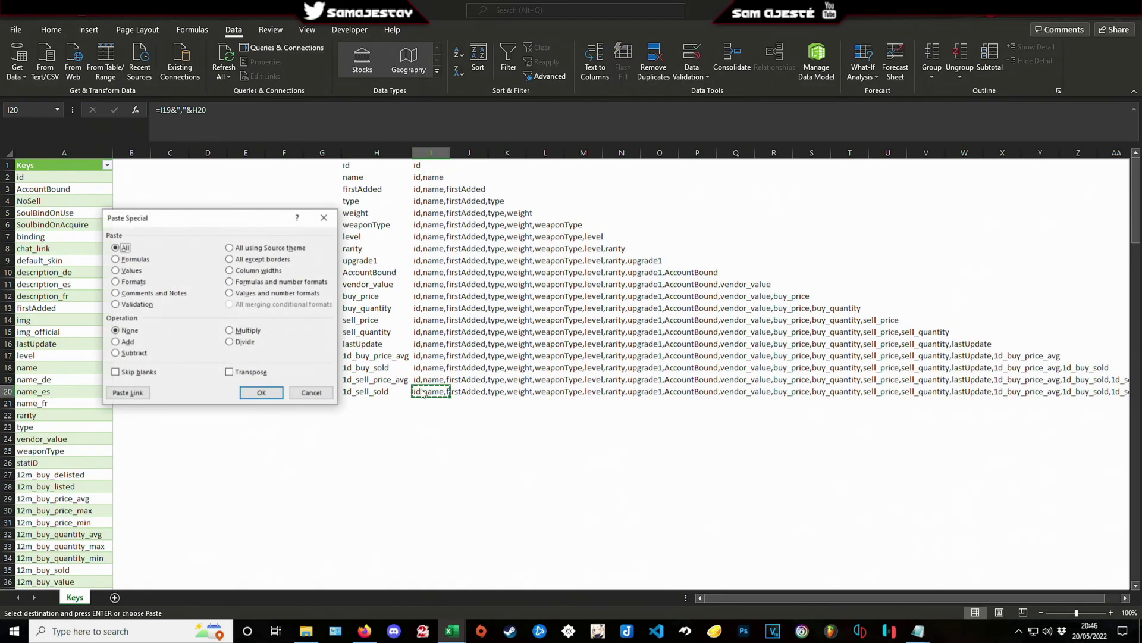
pyautogui.press('Down')
pyautogui.press('Down')
pyautogui.press('Return')
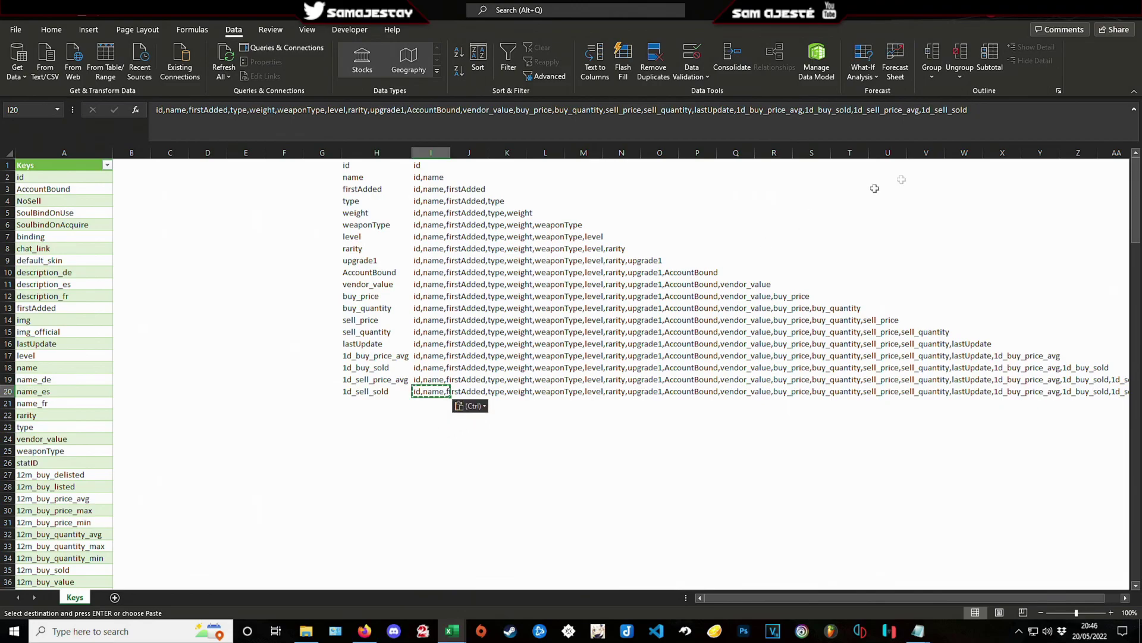
pyautogui.click(947, 109)
pyautogui.moveTo(948, 110); pyautogui.dragTo(120, 105)
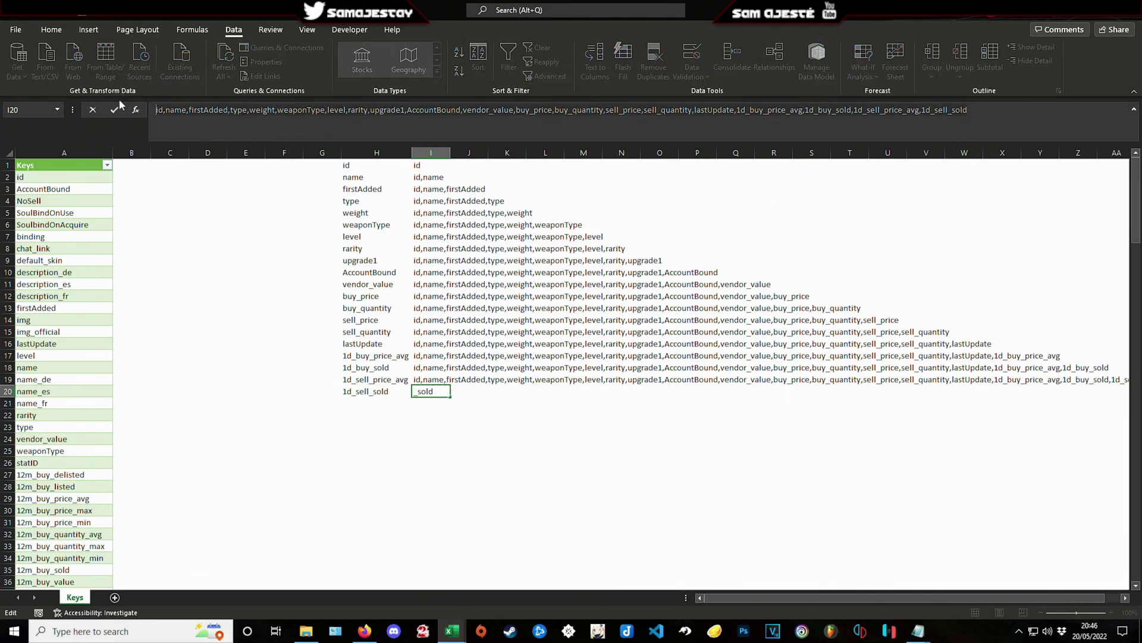
# Step: Replace Notepad's first line with the copied 20-field list above the CSV URL, then return to Excel
pyautogui.moveTo(919, 631)
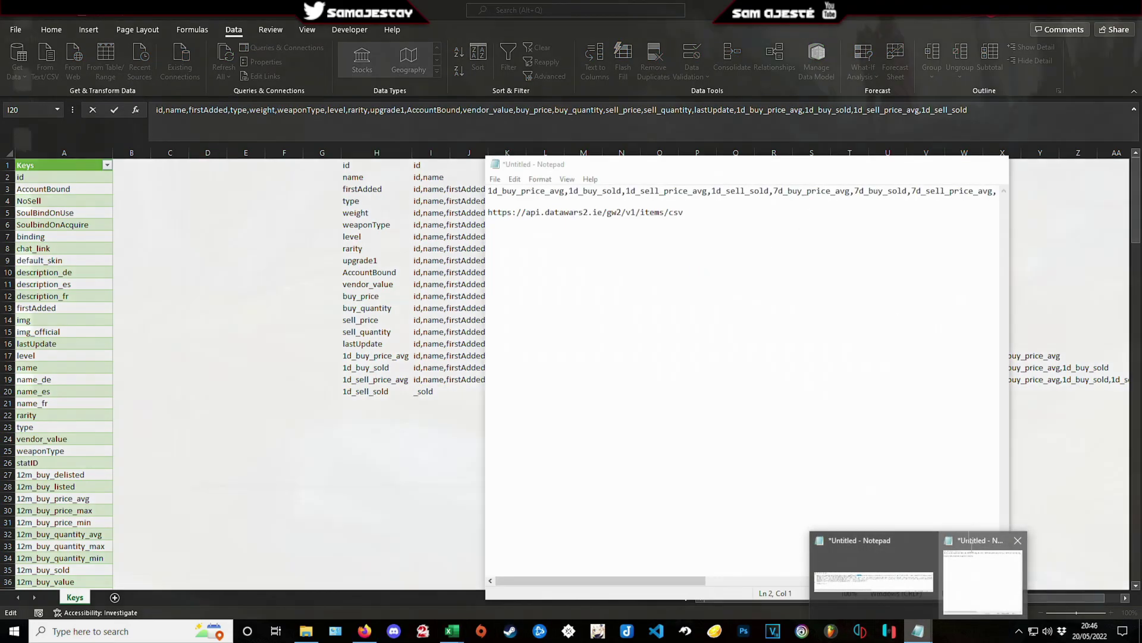
pyautogui.click(976, 564)
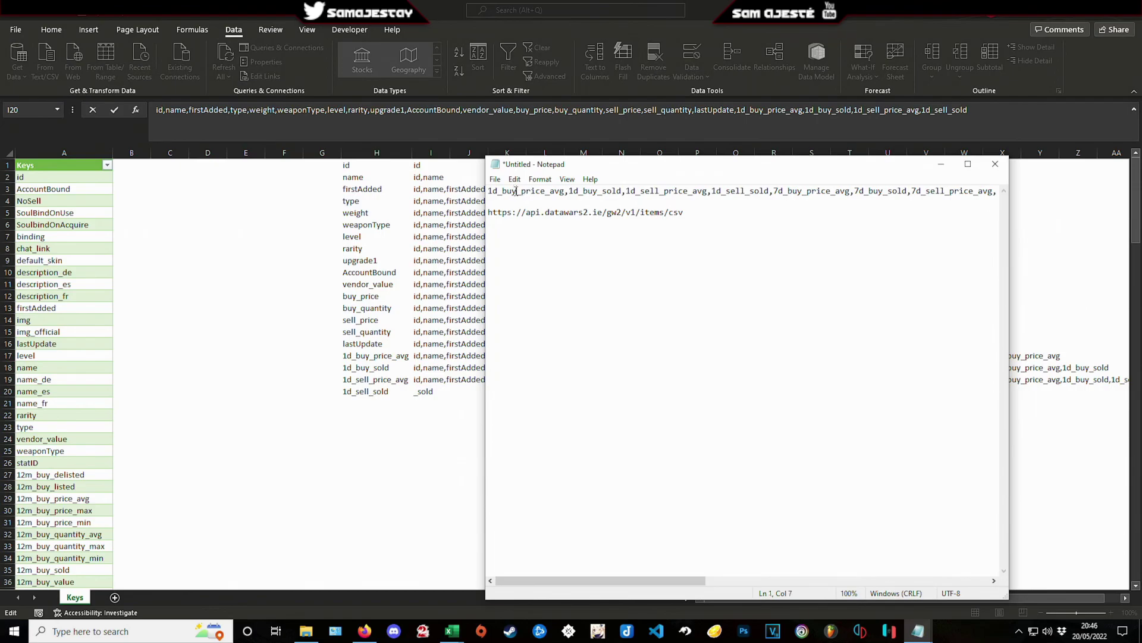
pyautogui.hotkey('ctrl', 'a')
pyautogui.click(515, 191)
pyautogui.hotkey('ctrl', 'a')
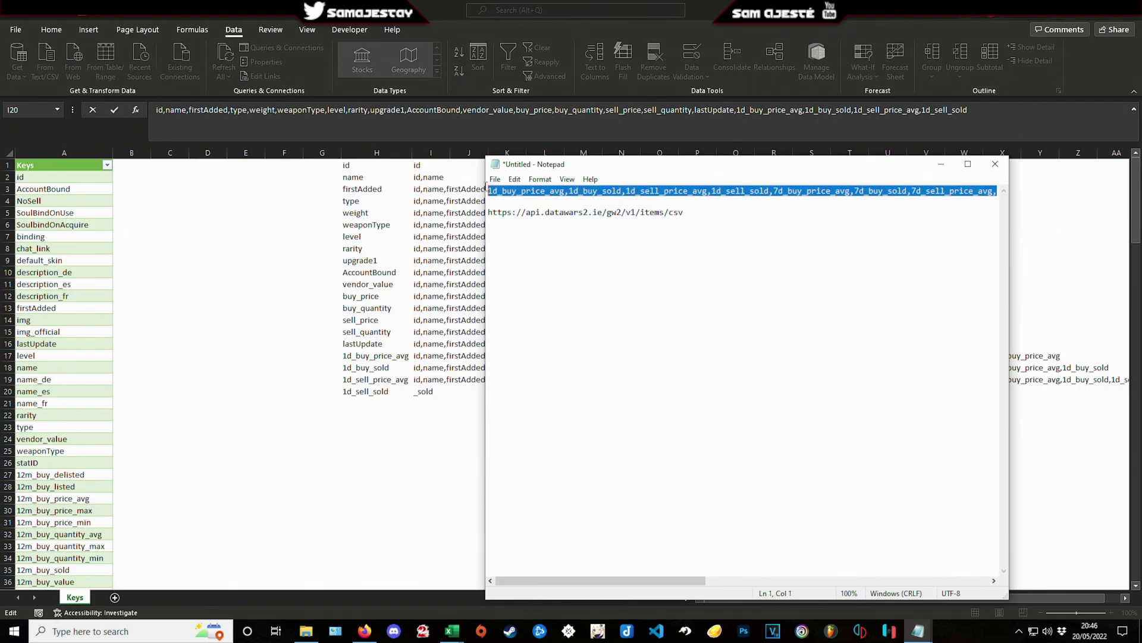
pyautogui.hotkey('ctrl', 'v')
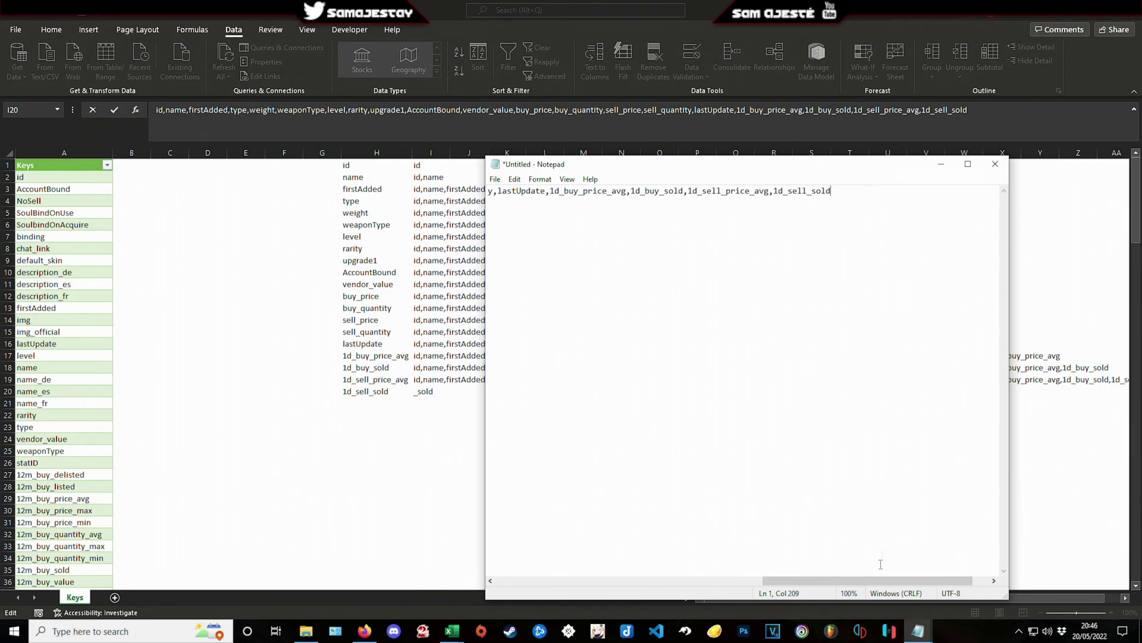
pyautogui.press('Return')
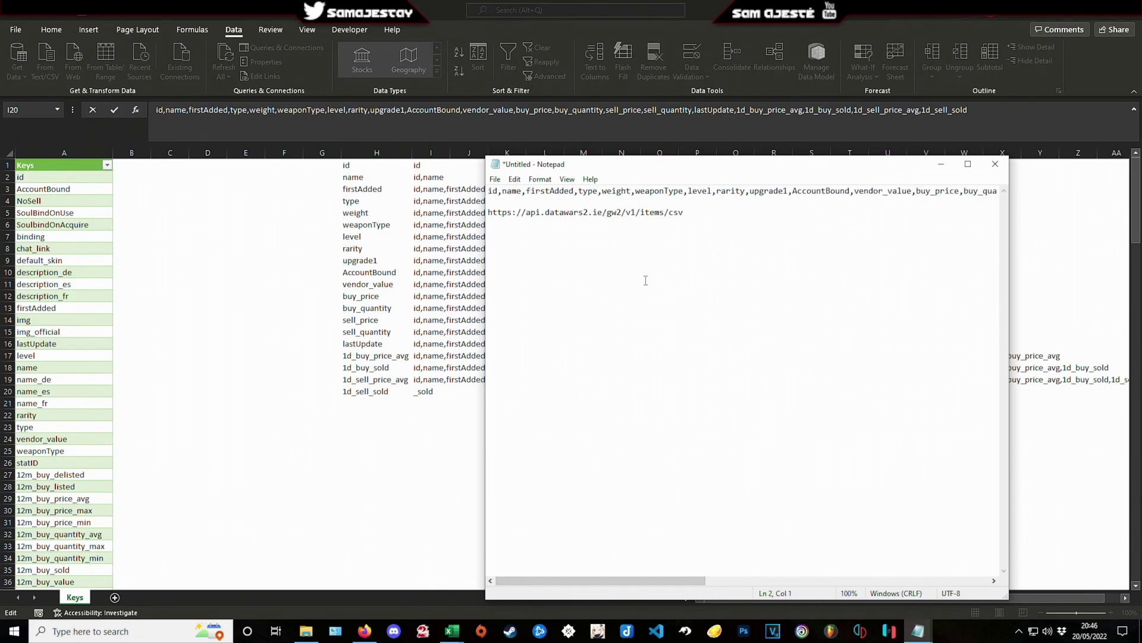
pyautogui.hotkey('alt', 'Tab')
pyautogui.click(316, 357)
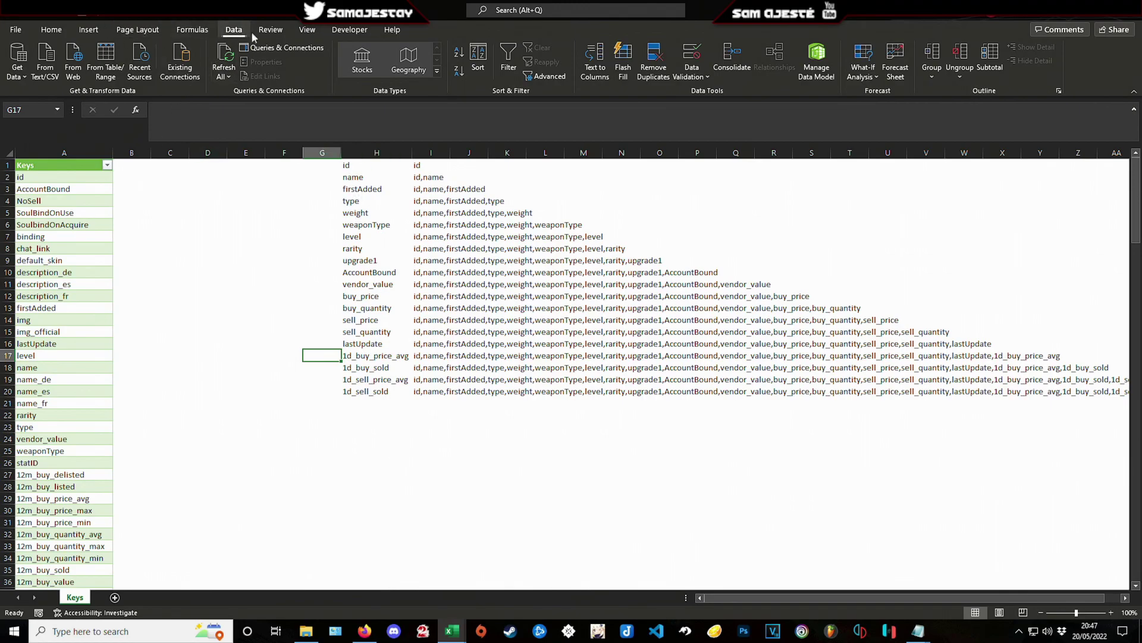
pyautogui.click(73, 59)
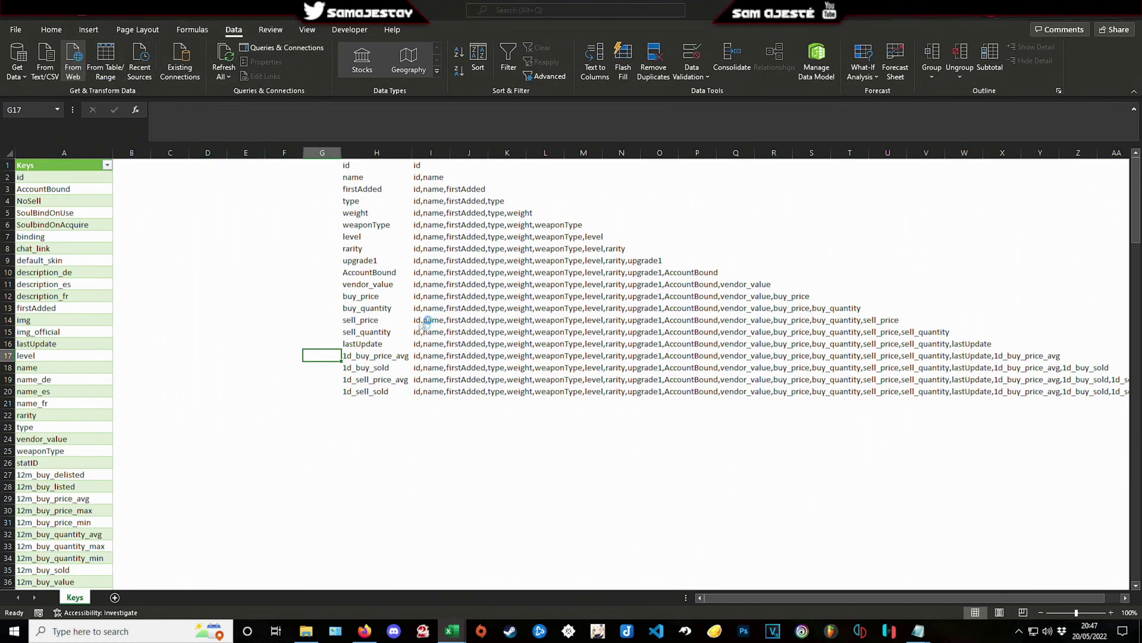
# Step: Try importing the bare items CSV URL From Web, then discard the unfiltered preview
pyautogui.moveTo(918, 631)
pyautogui.click(926, 560)
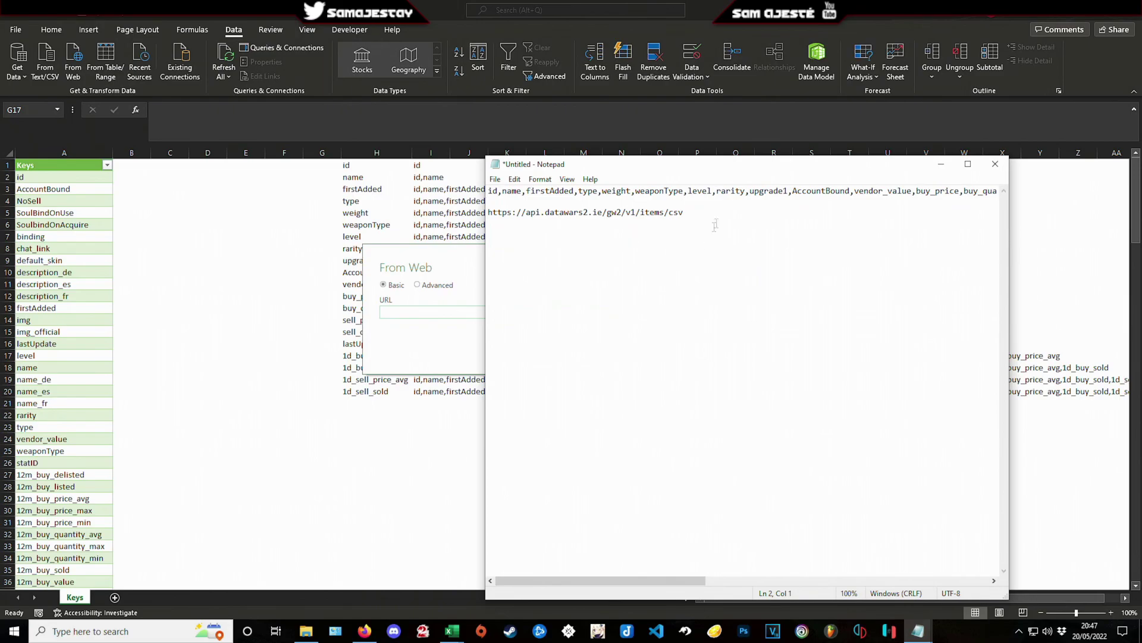
pyautogui.moveTo(715, 225); pyautogui.dragTo(468, 218)
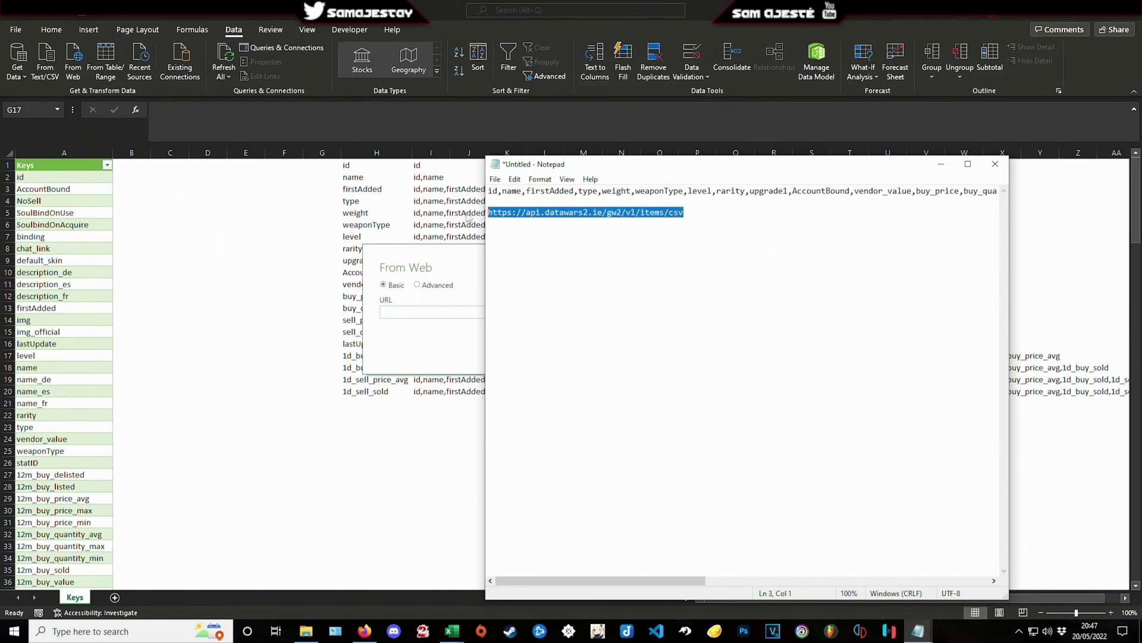
pyautogui.click(408, 311)
pyautogui.hotkey('ctrl', 'v')
pyautogui.click(695, 349)
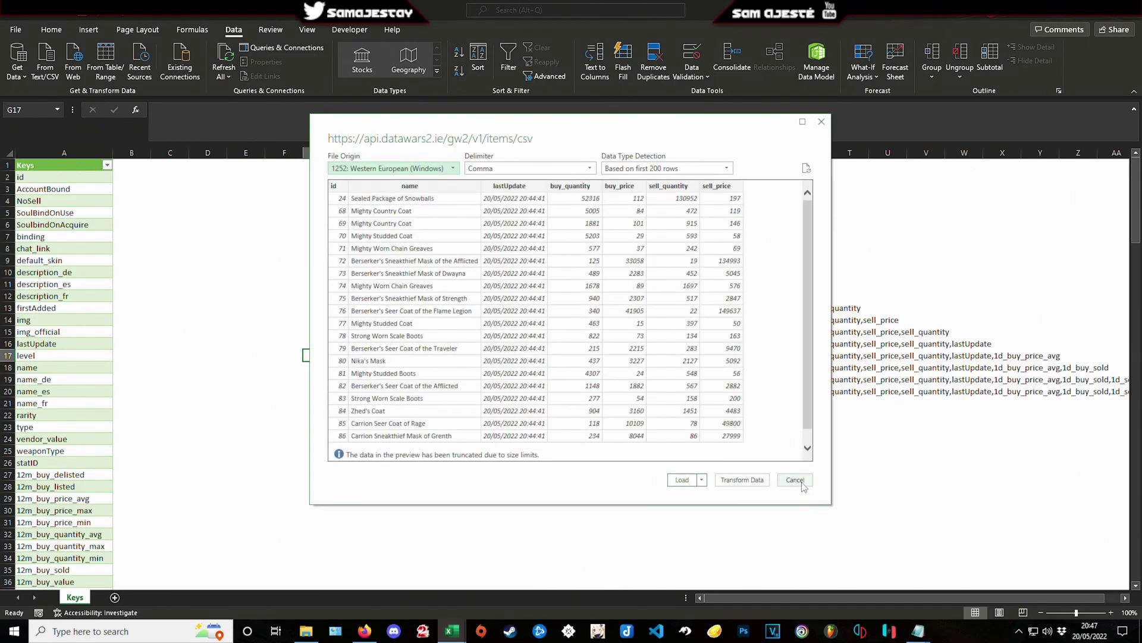
pyautogui.click(802, 483)
# Step: Import the CSV URL with ?fields= plus the copied field list, opening Power Query Editor
pyautogui.click(73, 60)
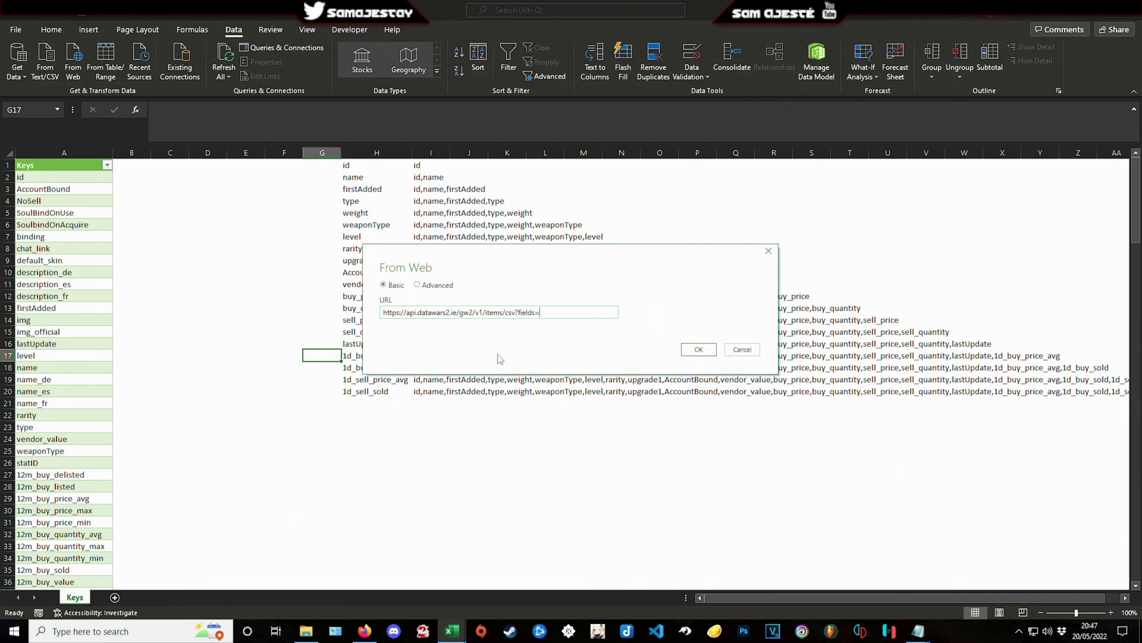
pyautogui.moveTo(918, 631)
pyautogui.click(863, 559)
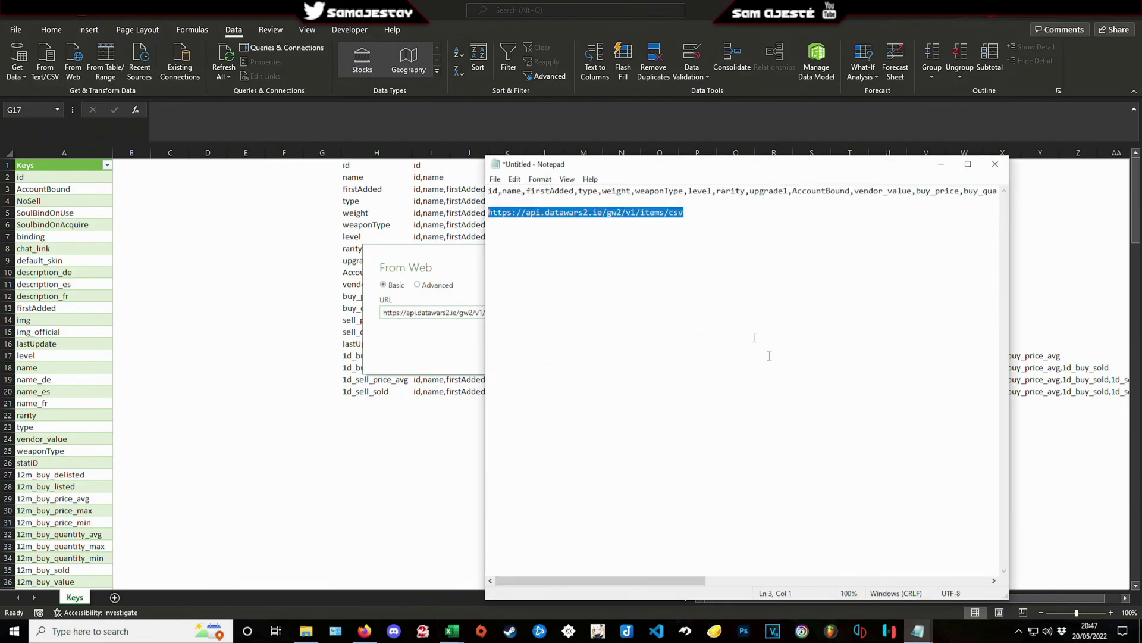
pyautogui.click(487, 190)
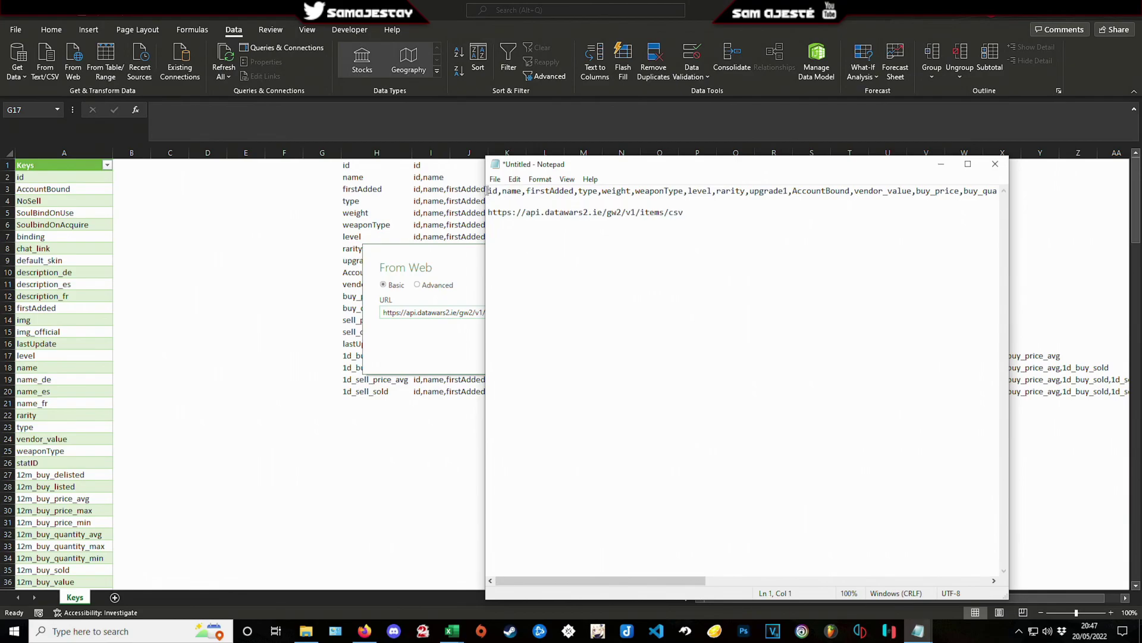
pyautogui.hotkey('shift', 'End')
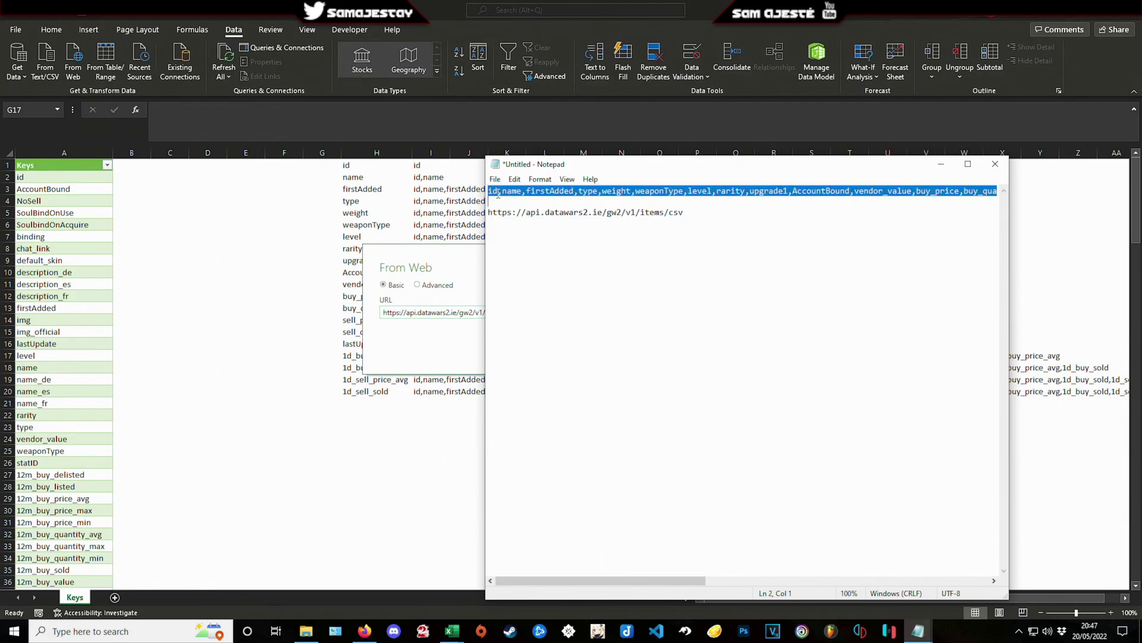
pyautogui.click(410, 331)
pyautogui.click(570, 313)
pyautogui.hotkey('ctrl', 'v')
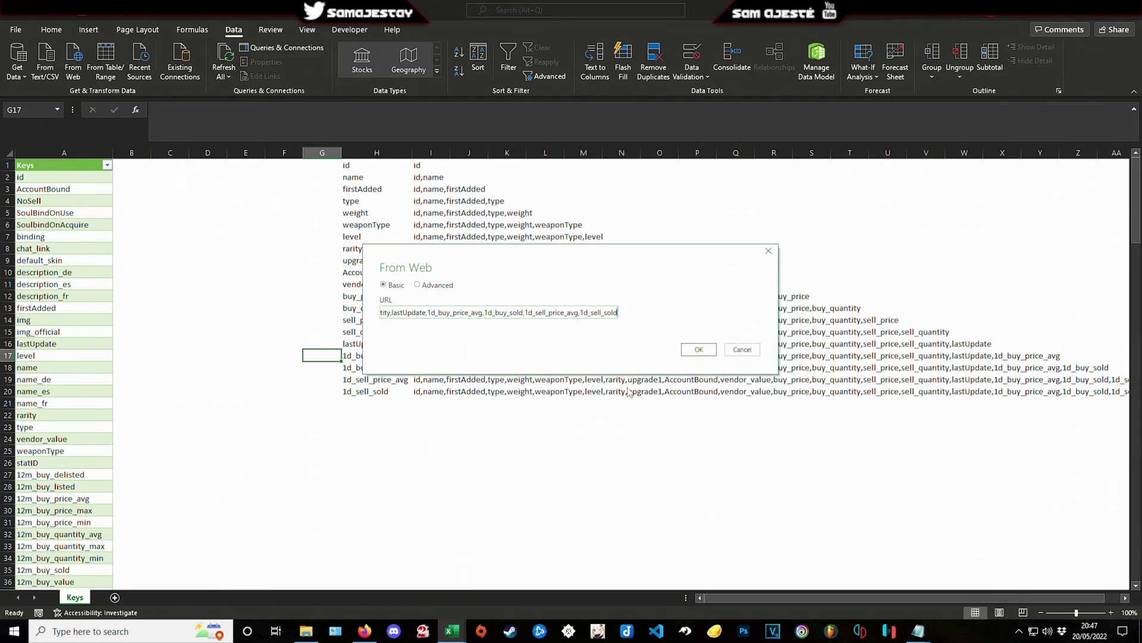
pyautogui.click(700, 350)
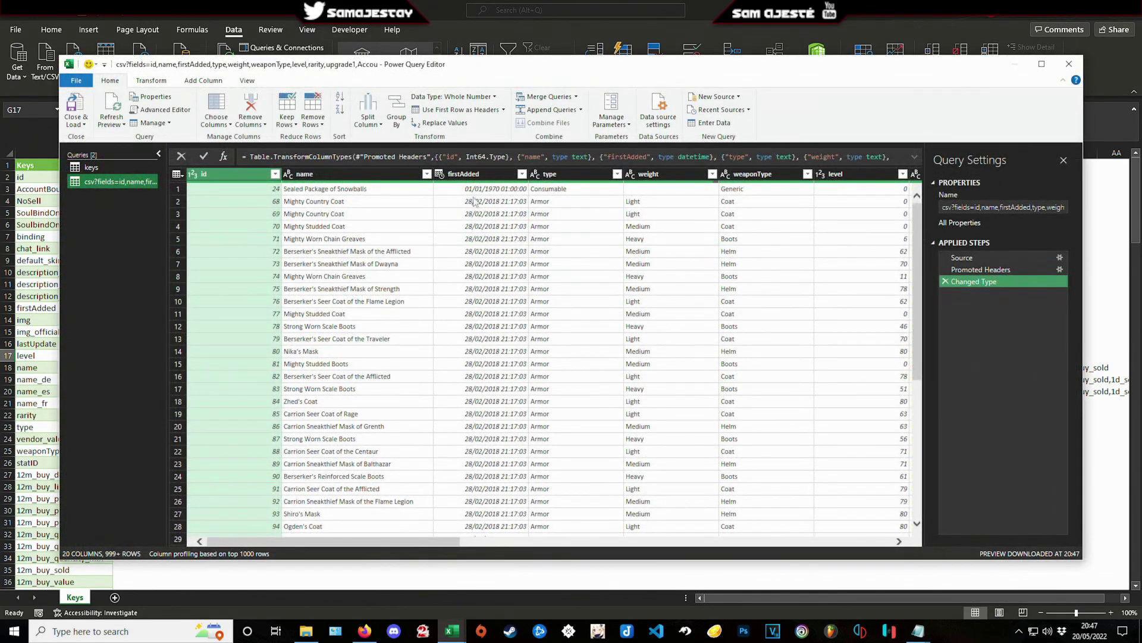
# Step: Try a date type on firstAdded, remove that extra step, and Close & Load the query
pyautogui.click(480, 174)
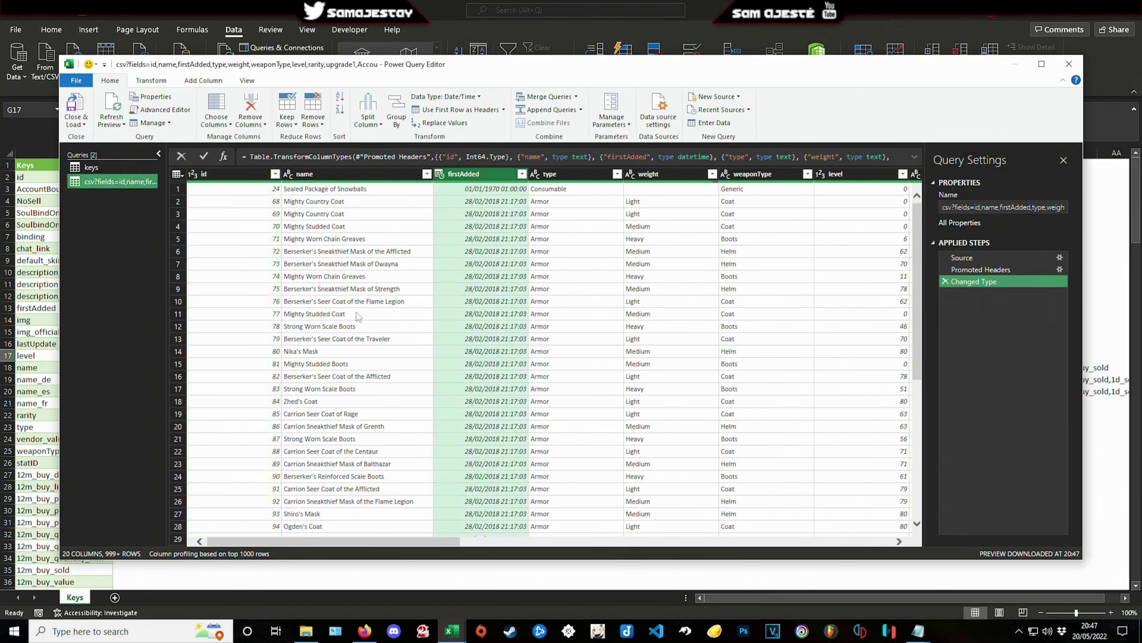
pyautogui.click(445, 97)
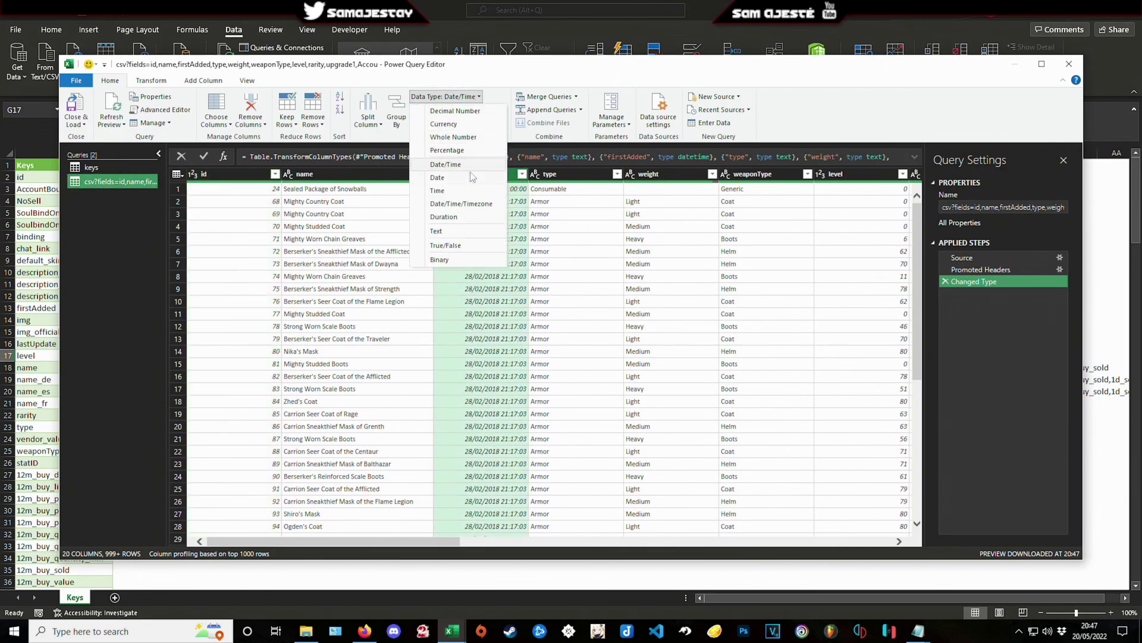
pyautogui.click(461, 191)
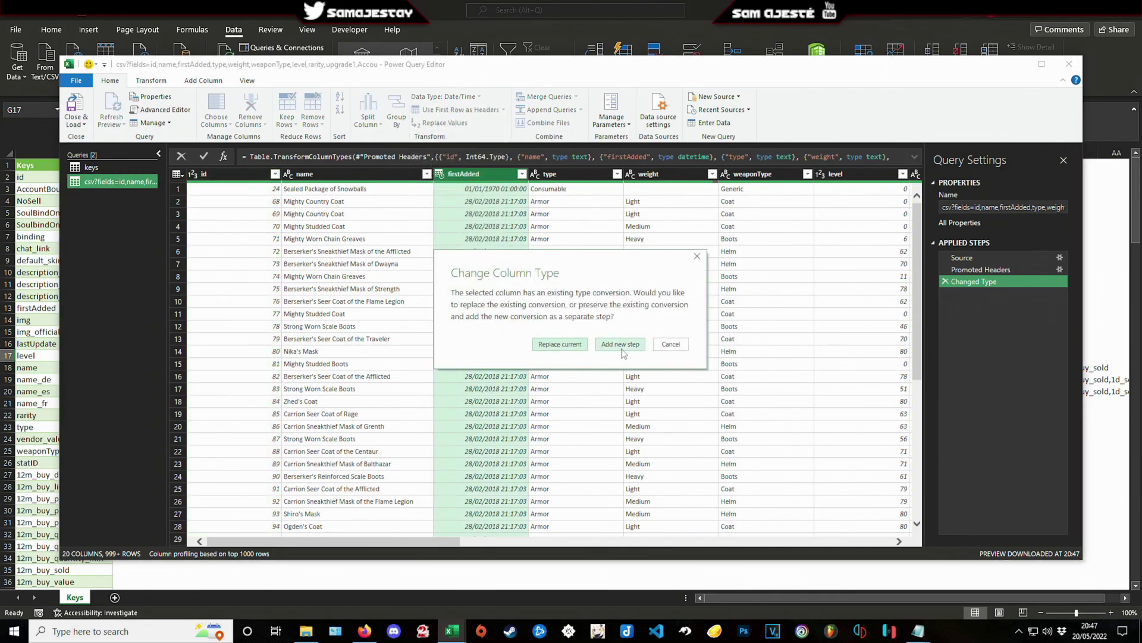
pyautogui.click(639, 351)
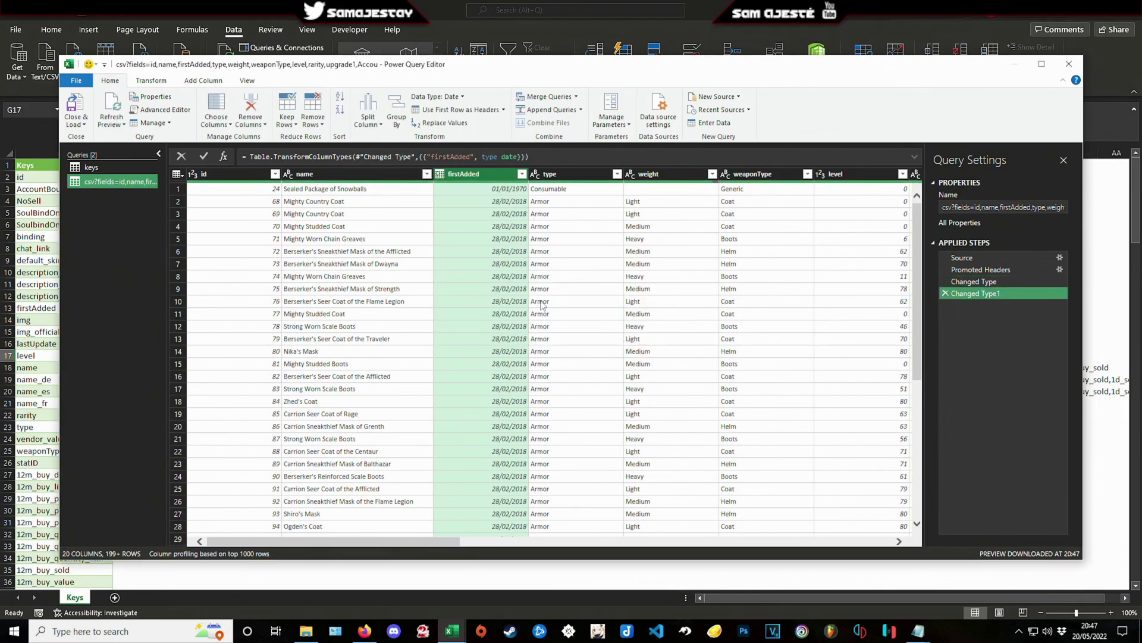
pyautogui.click(945, 292)
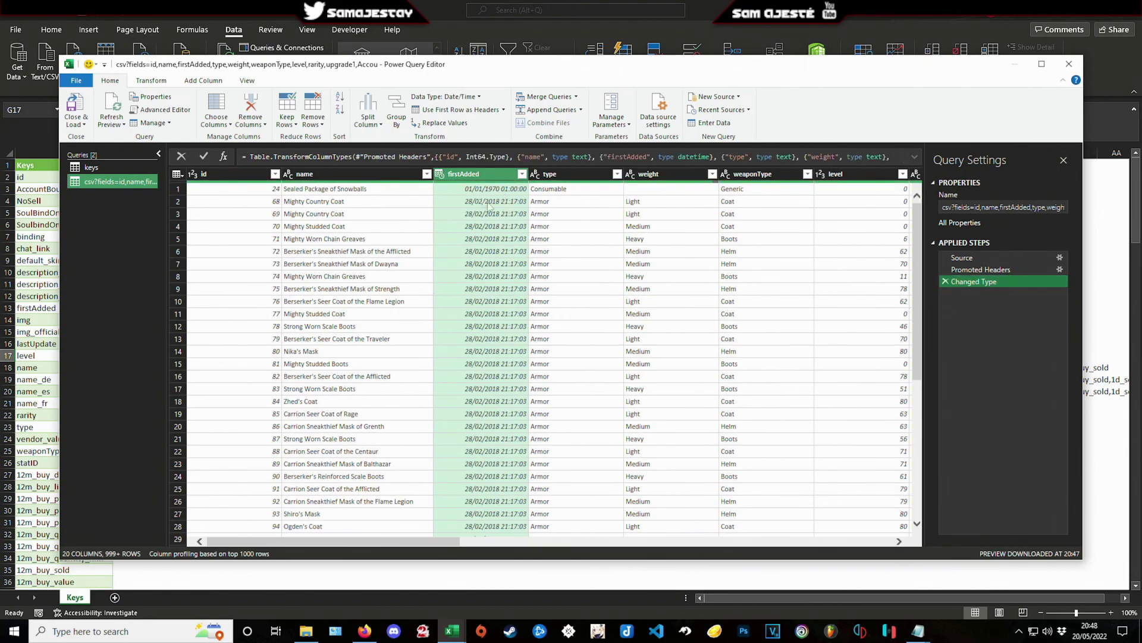
pyautogui.moveTo(424, 543); pyautogui.dragTo(900, 559)
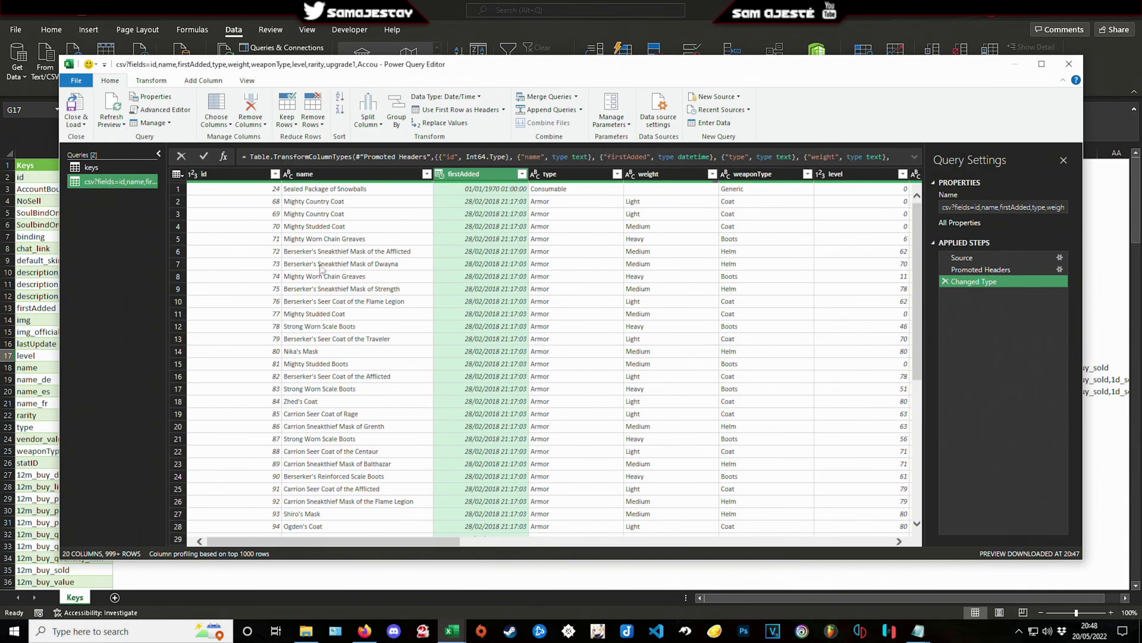
pyautogui.click(75, 102)
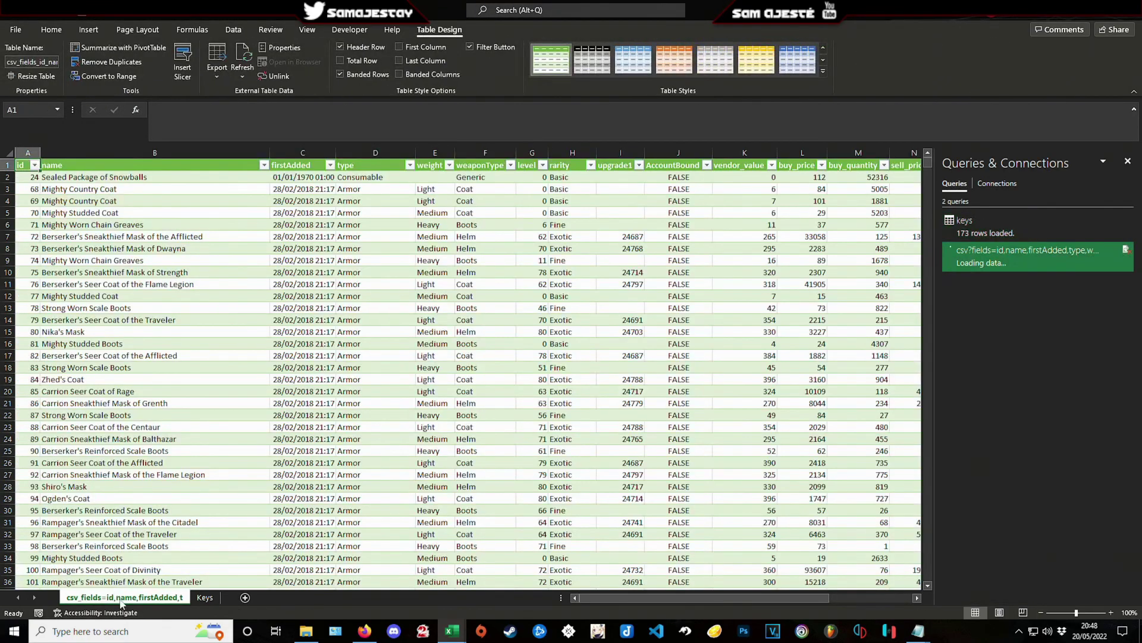
# Step: Rename the new worksheet to TP and move it after the Keys sheet
pyautogui.doubleClick(123, 600)
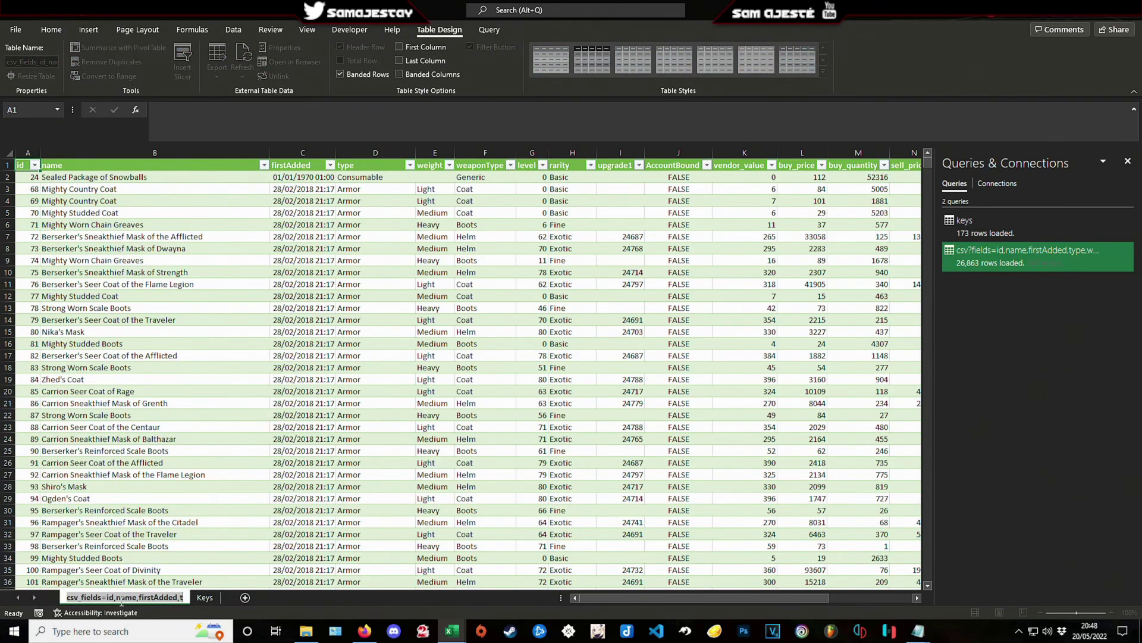
pyautogui.write('TP')
pyautogui.press('Return')
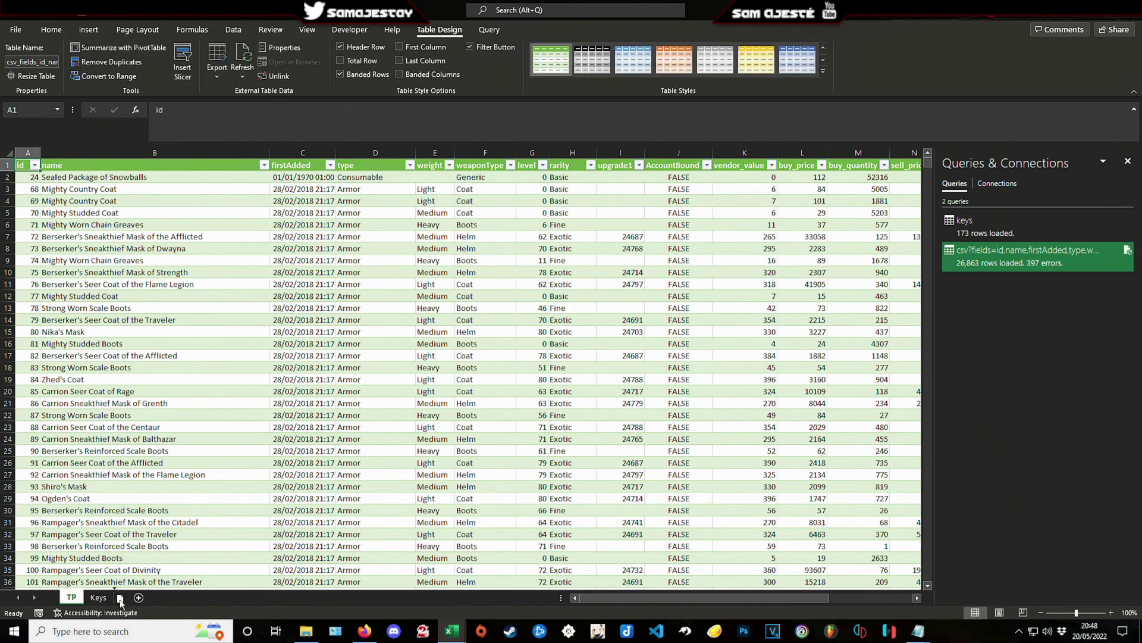
pyautogui.moveTo(120, 601); pyautogui.dragTo(116, 600)
pyautogui.rightClick(998, 252)
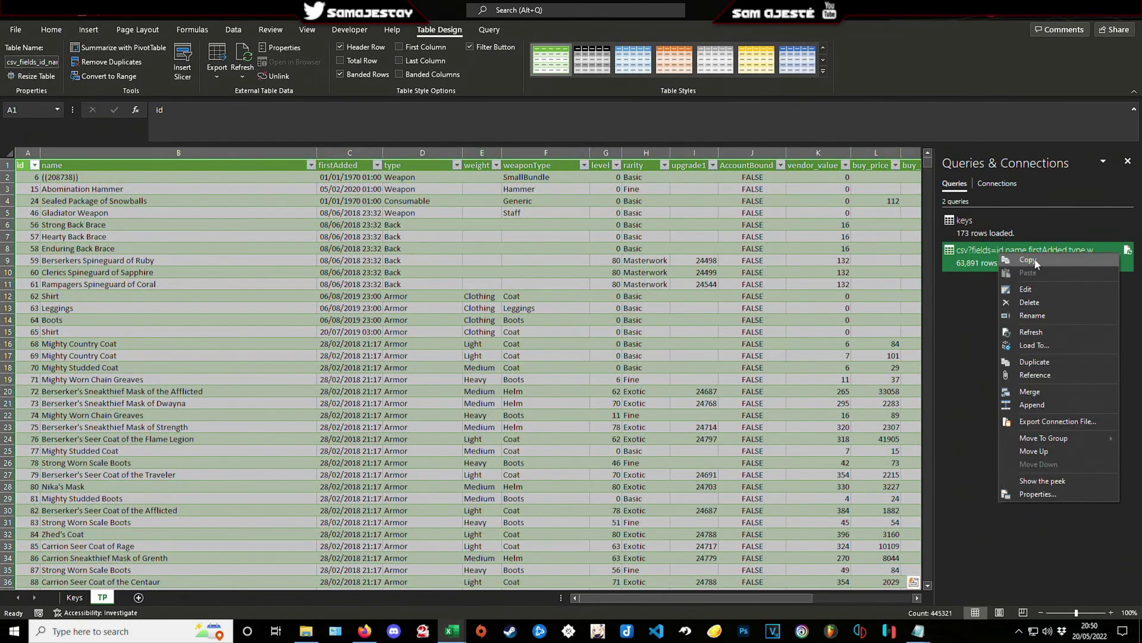
pyautogui.click(1026, 289)
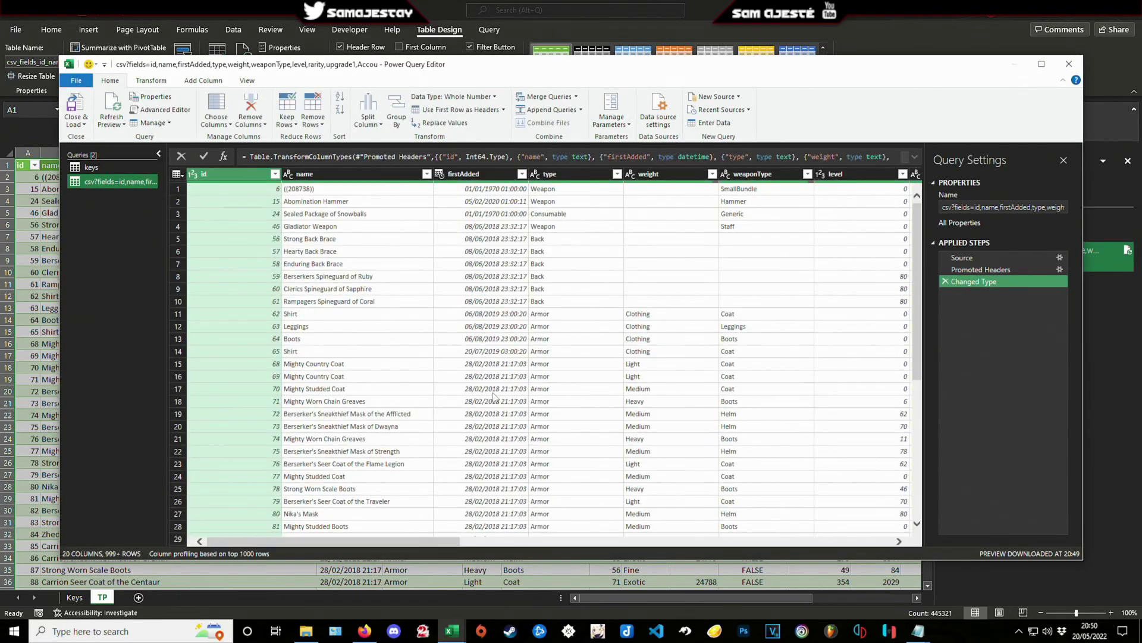
# Step: Inspect the full value list of the 1d_sell_price_avg column without filtering
pyautogui.click(431, 537)
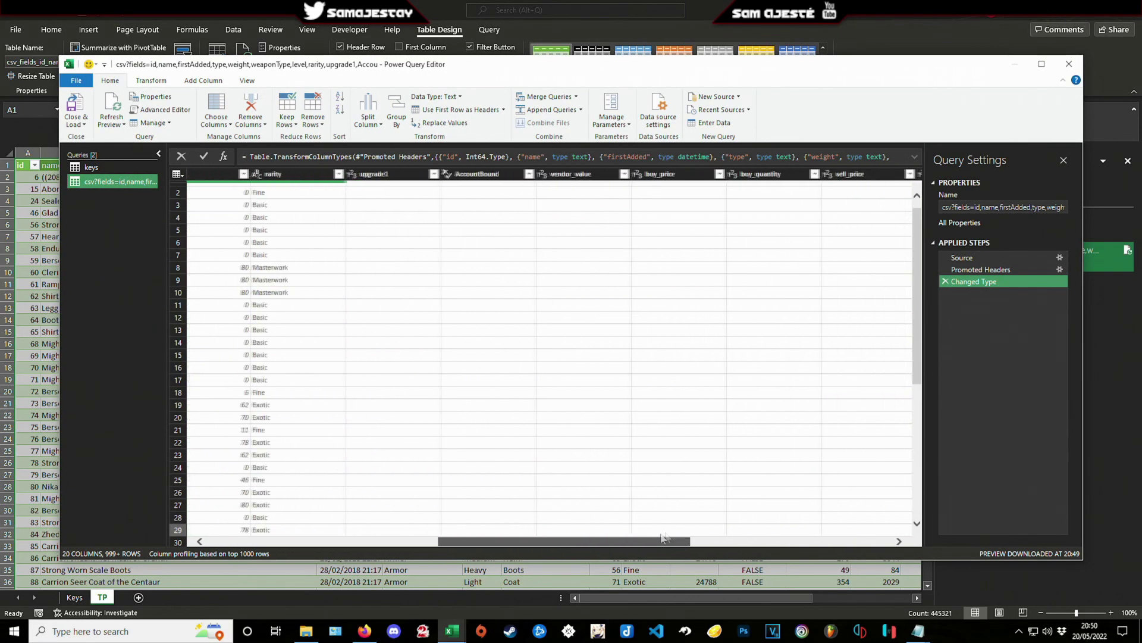
pyautogui.moveTo(665, 537); pyautogui.dragTo(867, 538)
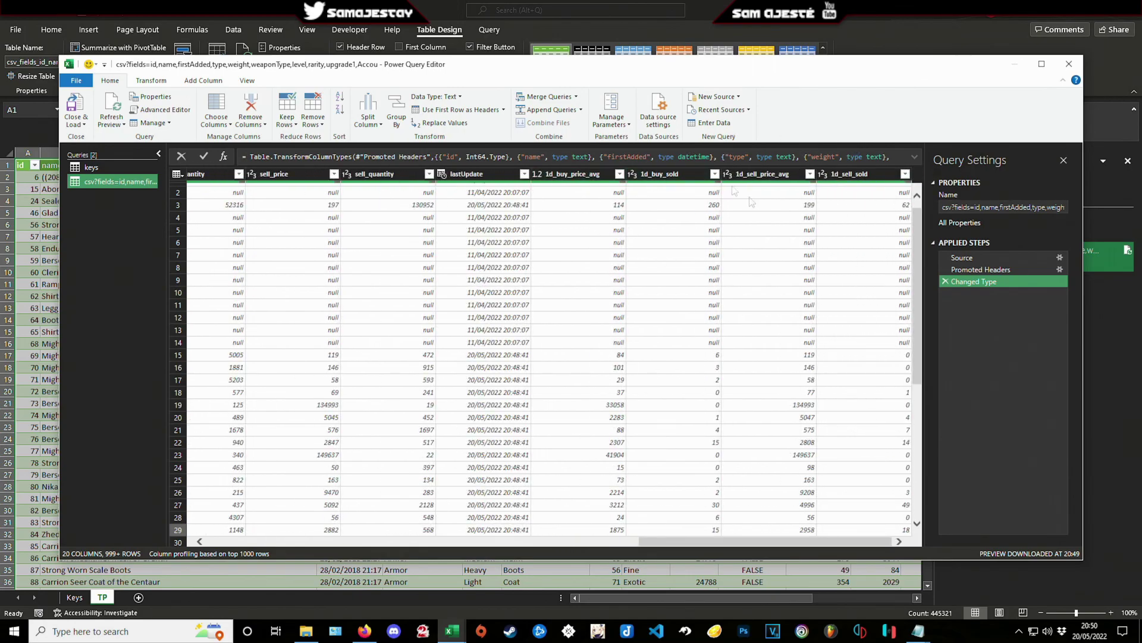
pyautogui.click(773, 174)
pyautogui.click(810, 174)
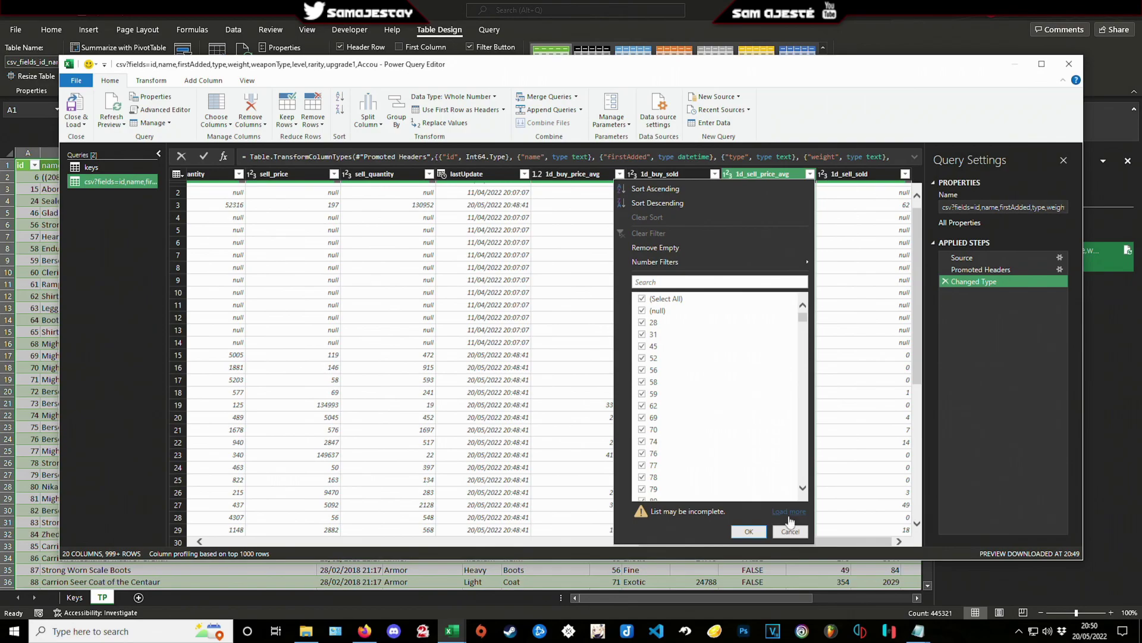
pyautogui.click(789, 512)
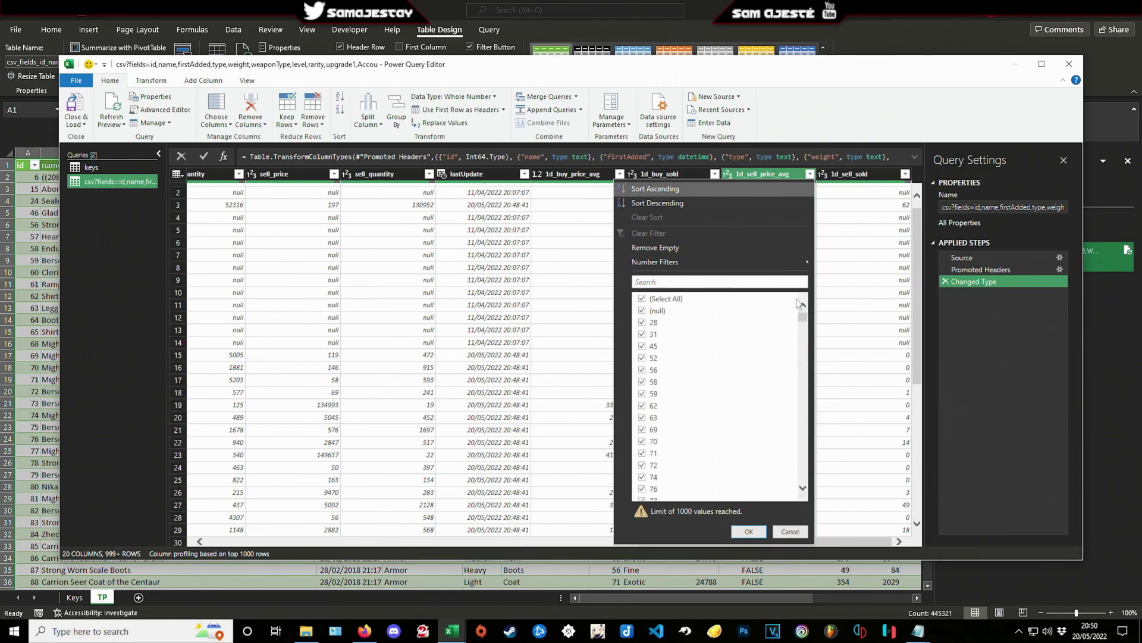
pyautogui.moveTo(808, 318); pyautogui.dragTo(803, 455)
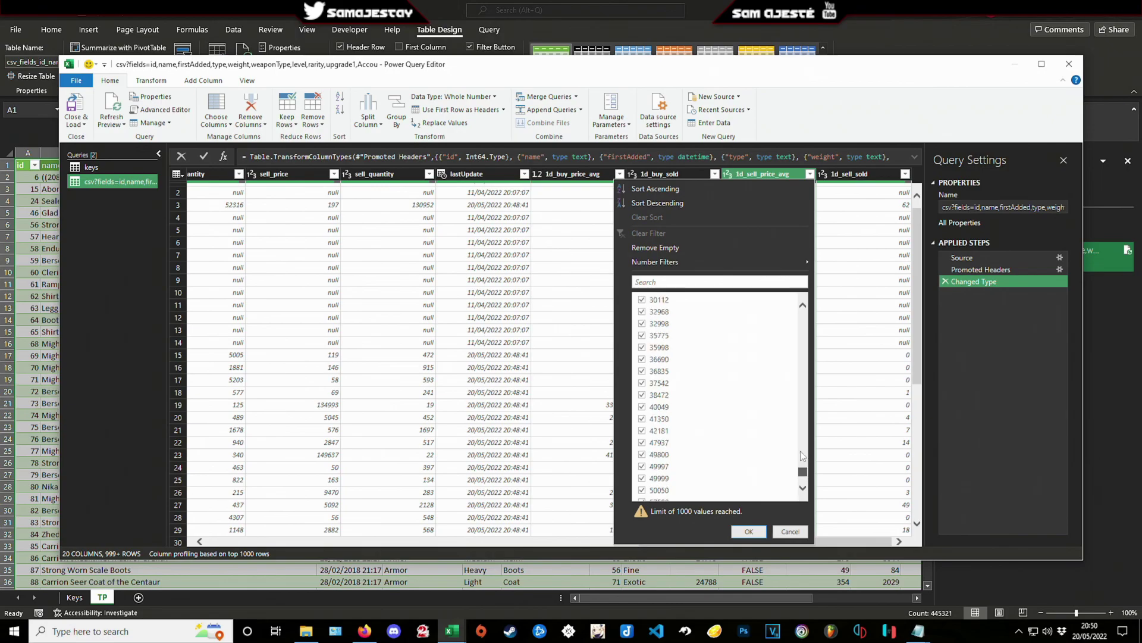
pyautogui.click(857, 242)
# Step: Replace errors in 1d_sell_price_avg with 0
pyautogui.click(756, 177)
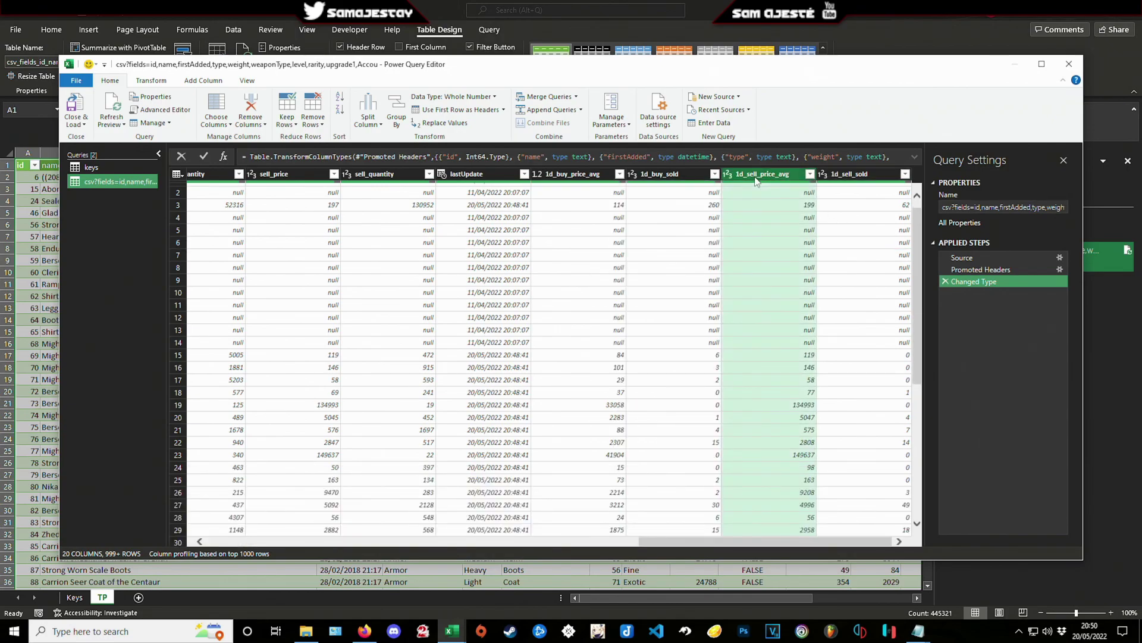
pyautogui.rightClick(756, 181)
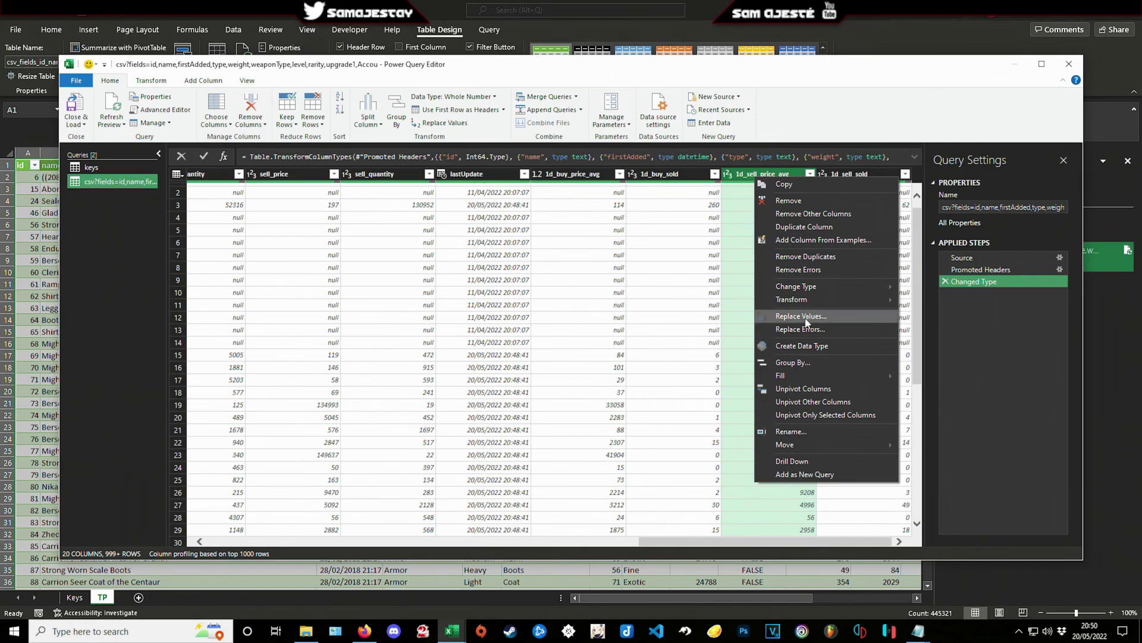
pyautogui.click(788, 329)
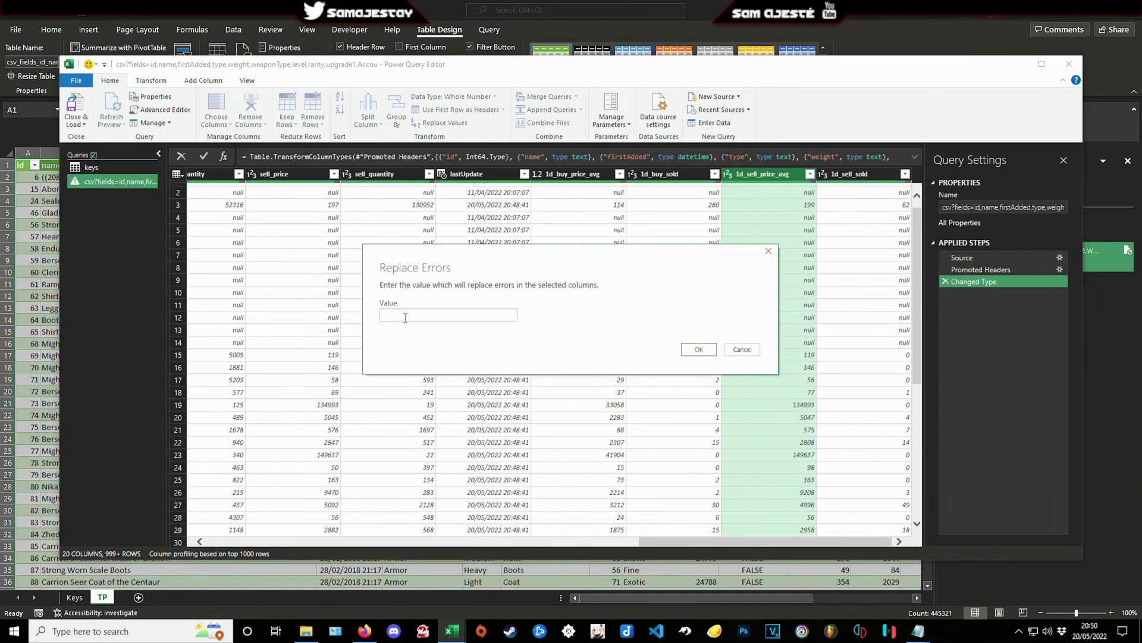
pyautogui.write('0')
pyautogui.click(699, 349)
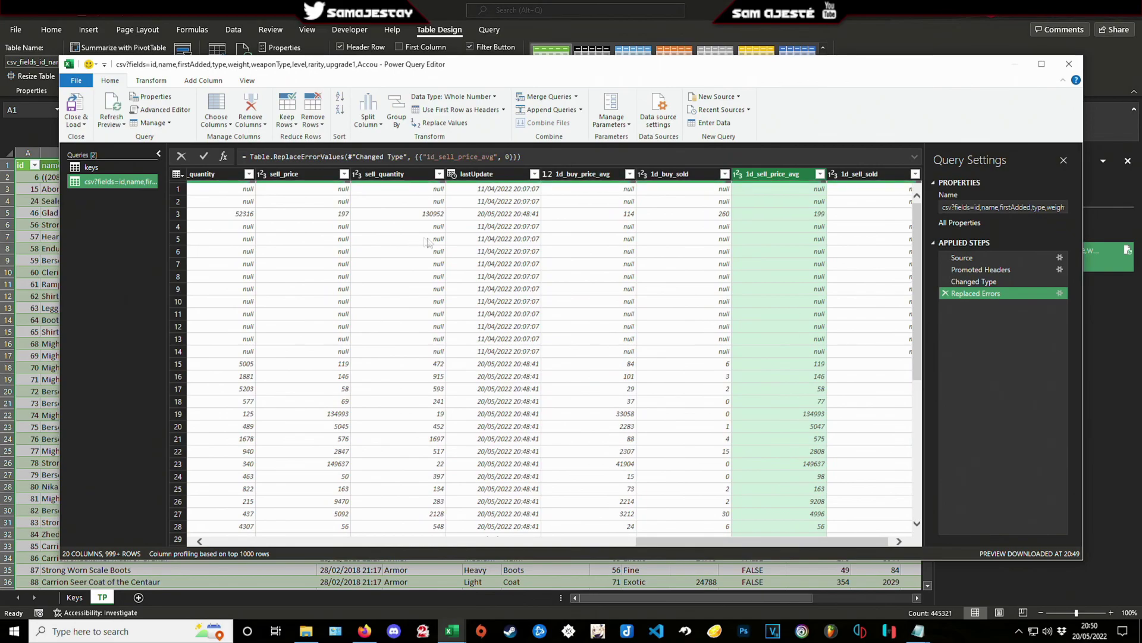
# Step: Close & Load the corrected query into TP and check a firstAdded date-time in C14
pyautogui.click(72, 109)
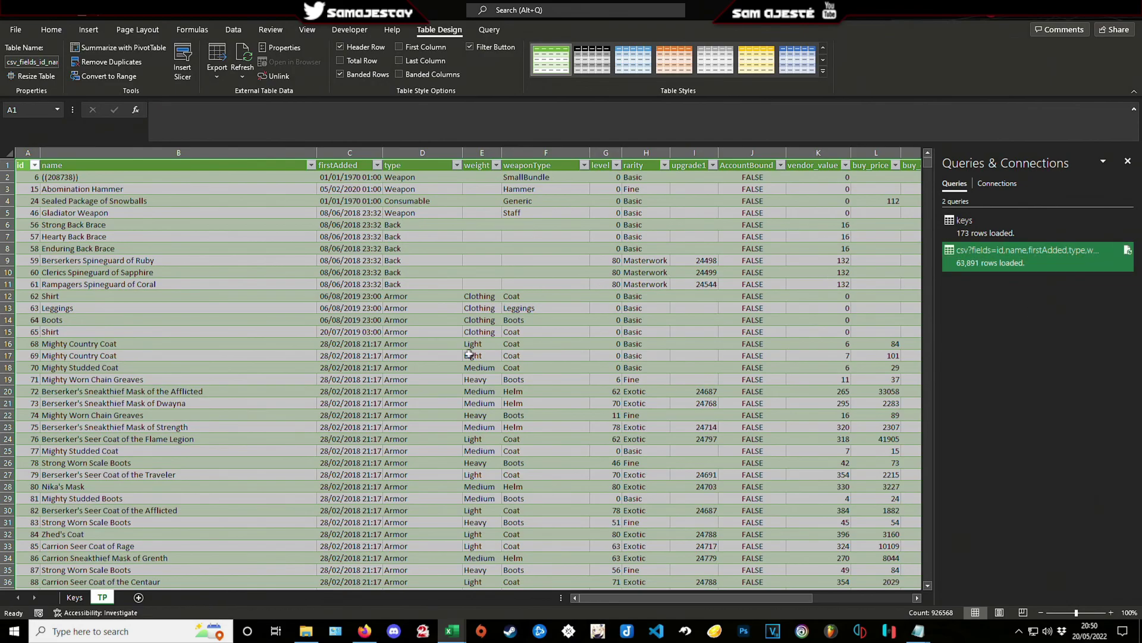
pyautogui.click(357, 322)
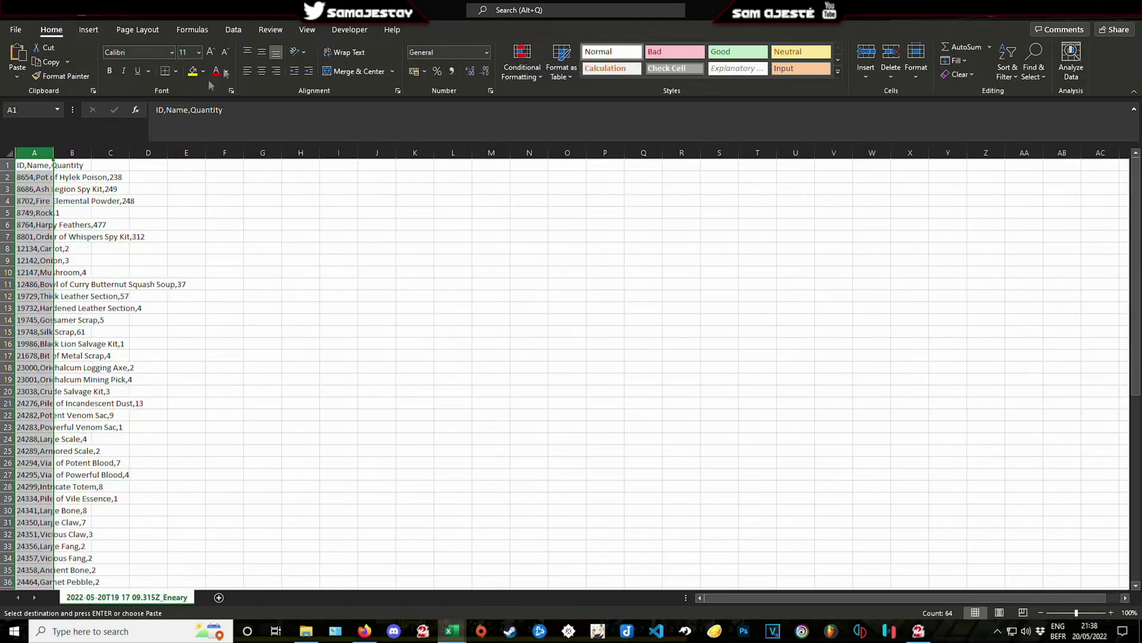
# Step: Split column A by commas into ID, Name and Quantity, then autofit columns A:C
pyautogui.click(233, 30)
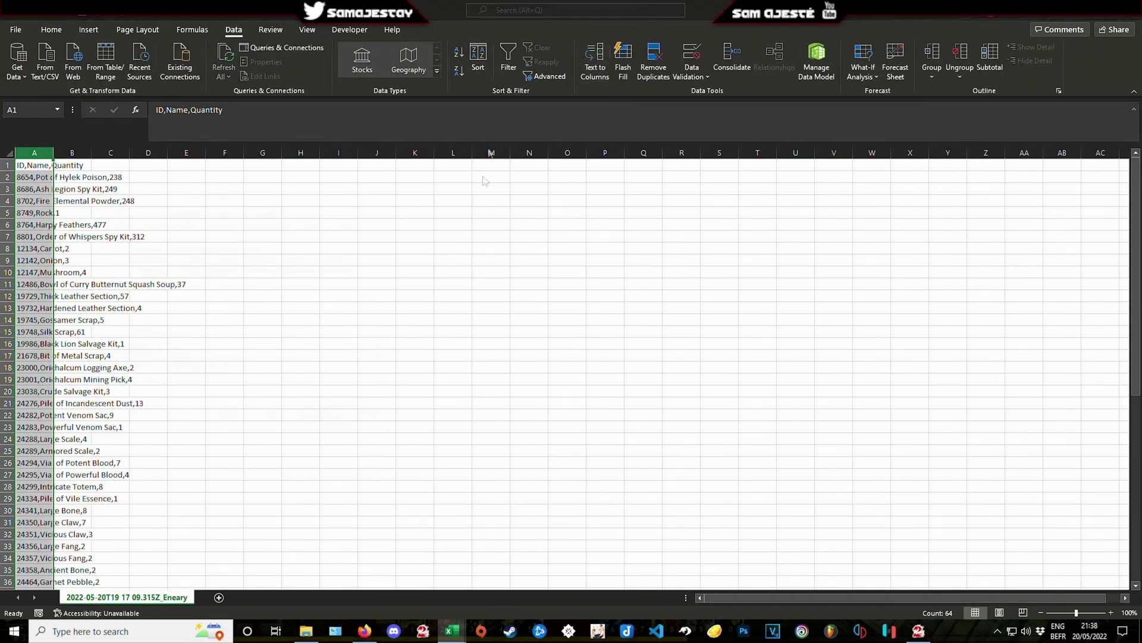
pyautogui.click(595, 63)
pyautogui.click(369, 417)
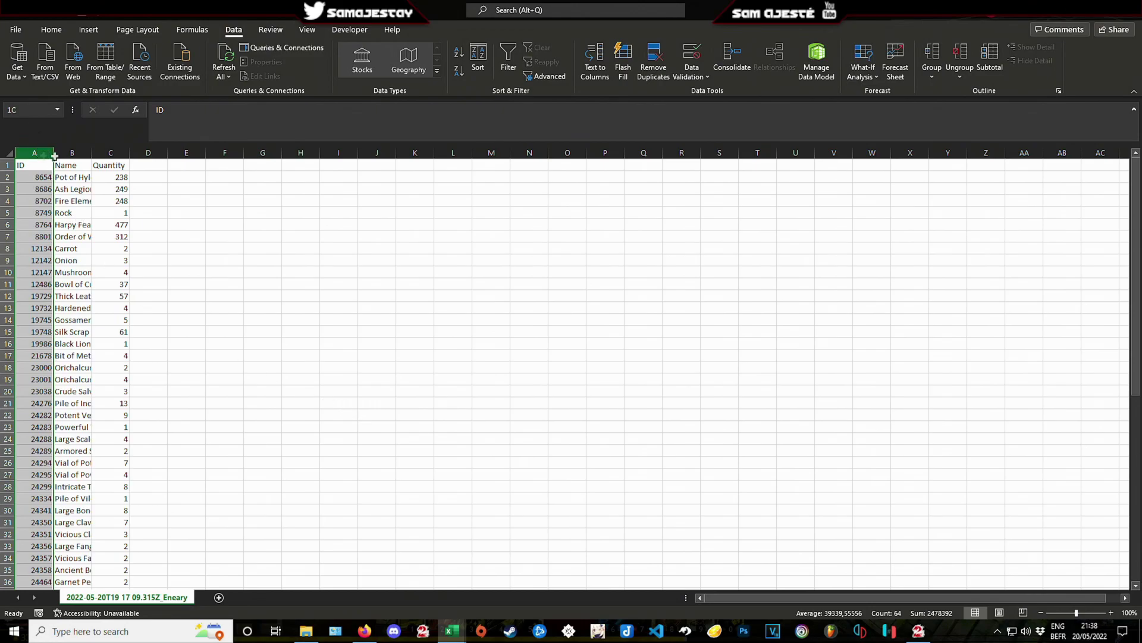
pyautogui.moveTo(54, 155); pyautogui.dragTo(129, 154)
pyautogui.doubleClick(129, 154)
pyautogui.click(238, 179)
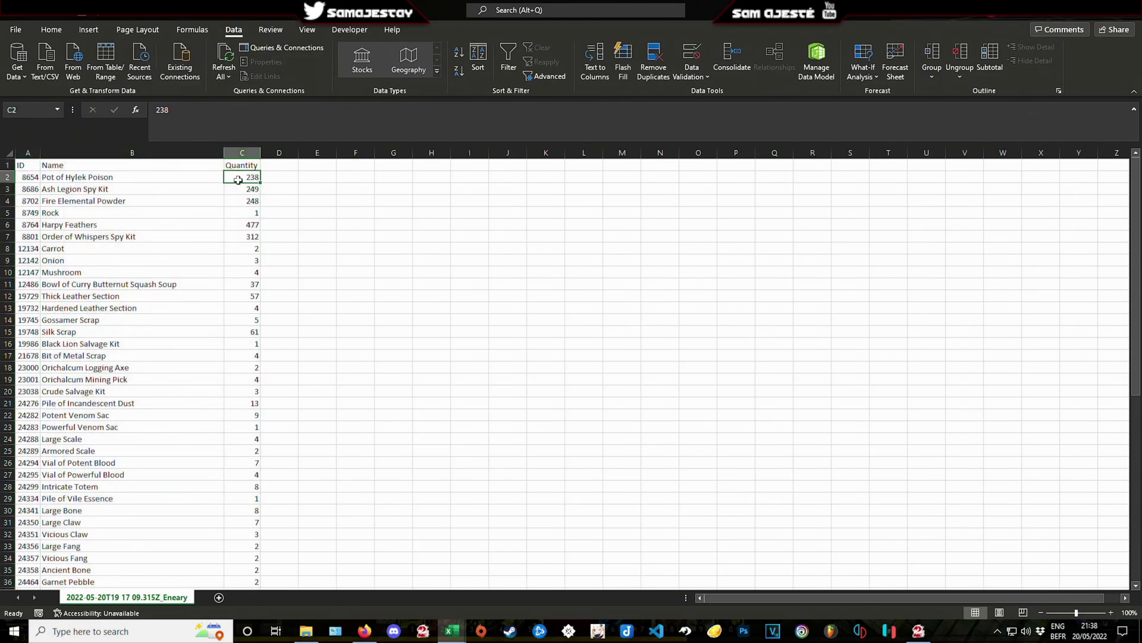
# Step: Arrange the 9357 workbook and the CSV side by side on screen
pyautogui.press('super+Right')
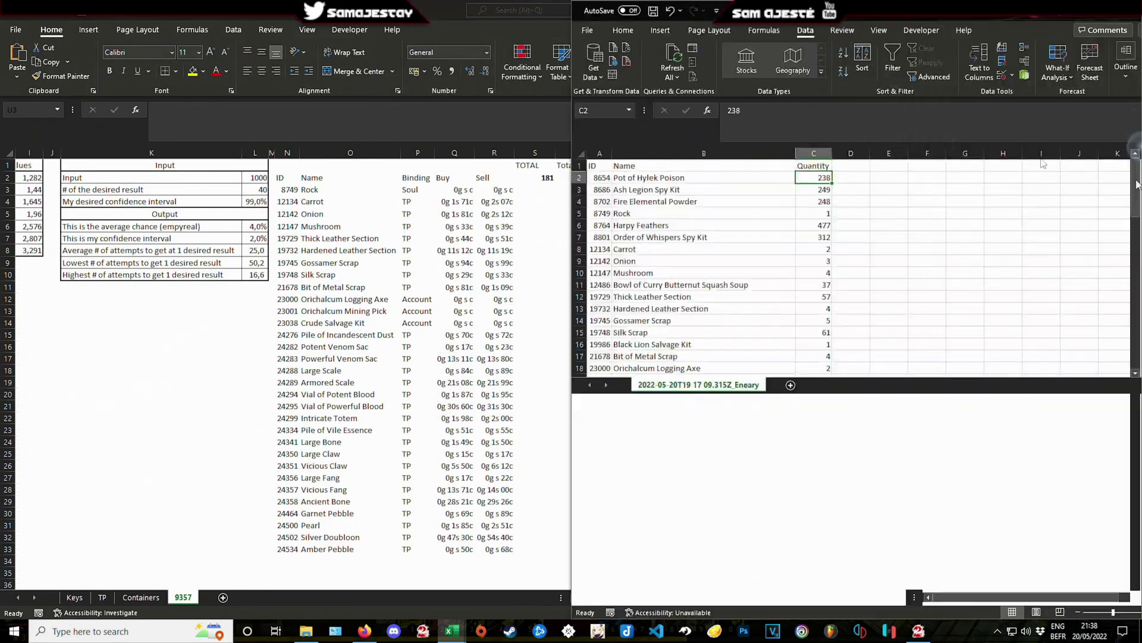
pyautogui.click(237, 155)
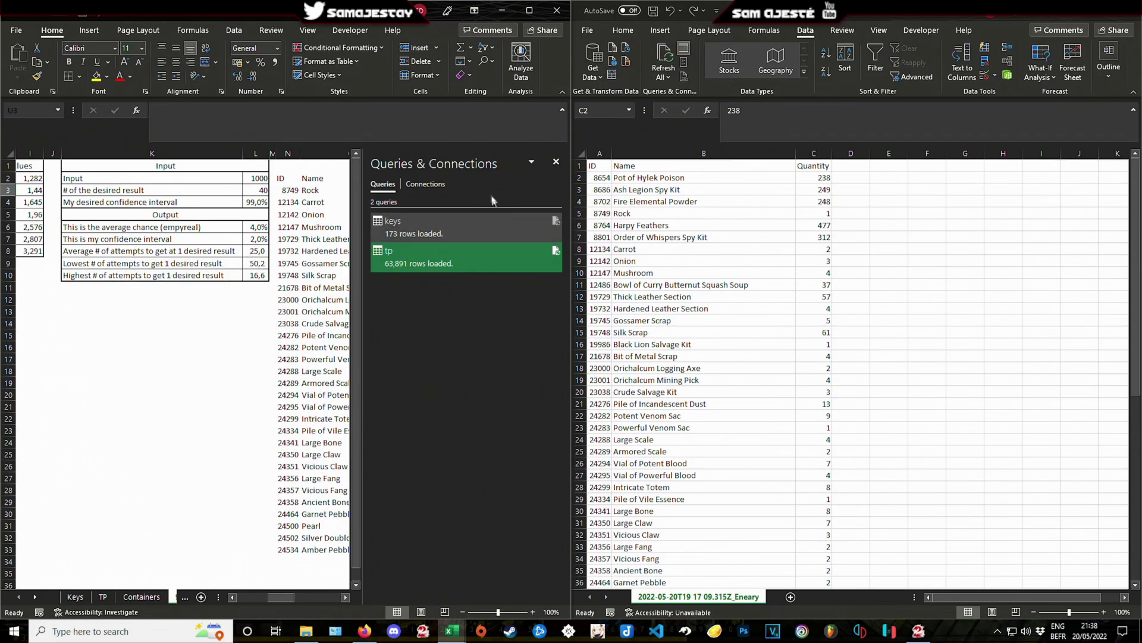
pyautogui.click(553, 165)
pyautogui.click(469, 191)
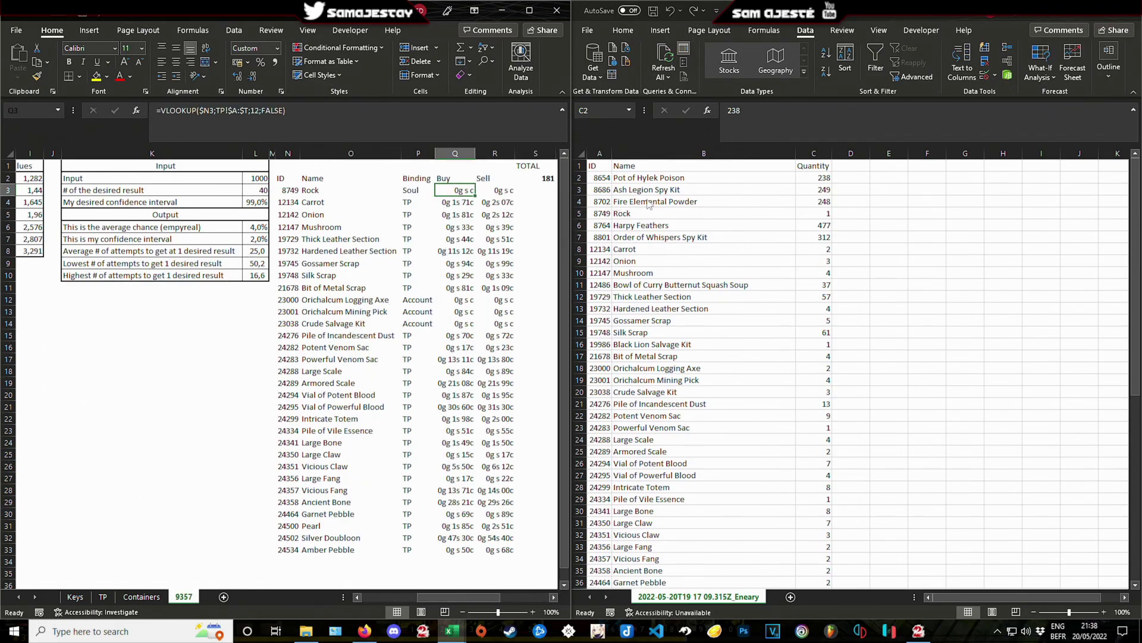
# Step: Enter =VLOOKUP($N3;CSV!$A:$C;3;0) in U3 to fetch the item quantity
pyautogui.press('Right')
pyautogui.press('Right')
pyautogui.press('Right')
pyautogui.press('Right')
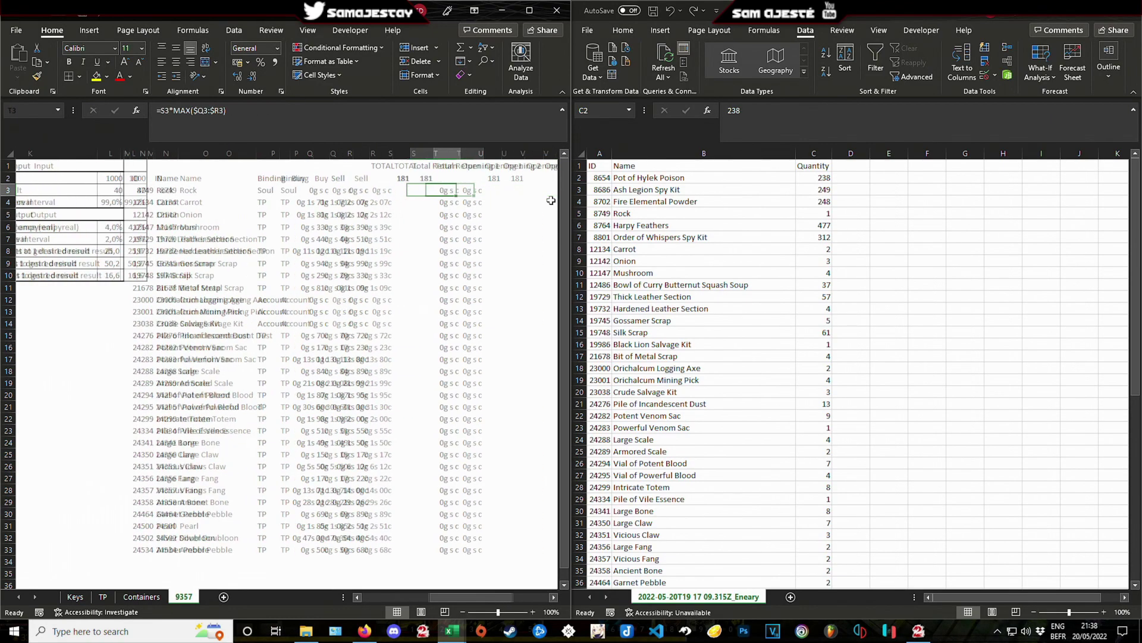
pyautogui.write('=vl')
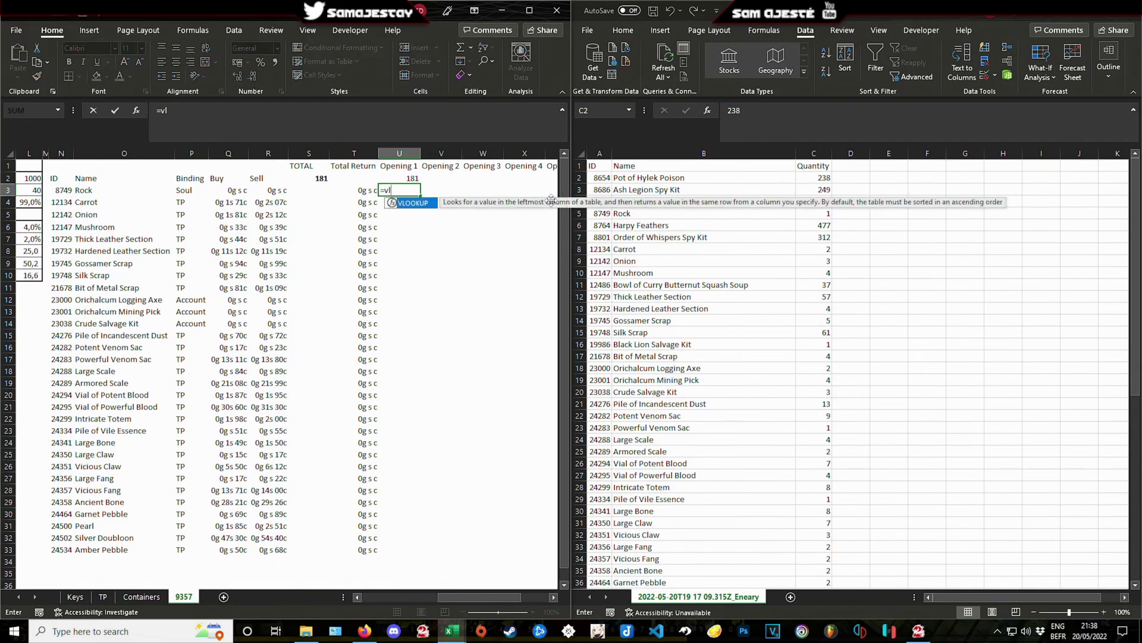
pyautogui.write('ookup(')
pyautogui.click(62, 190)
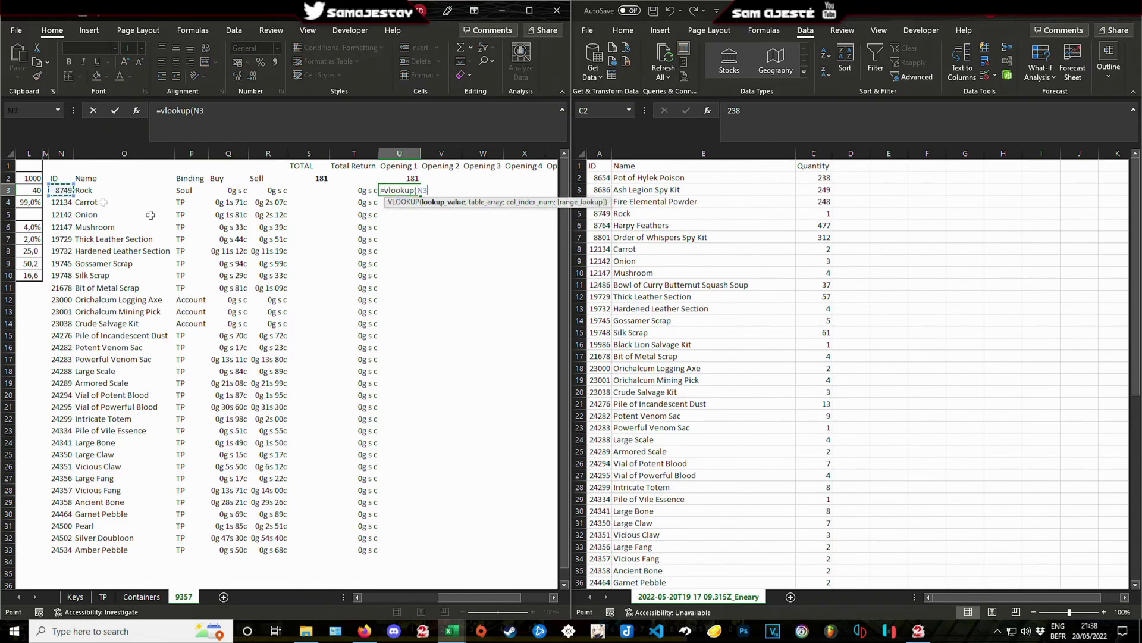
pyautogui.press('F4')
pyautogui.press('F4')
pyautogui.press('F4')
pyautogui.write(';')
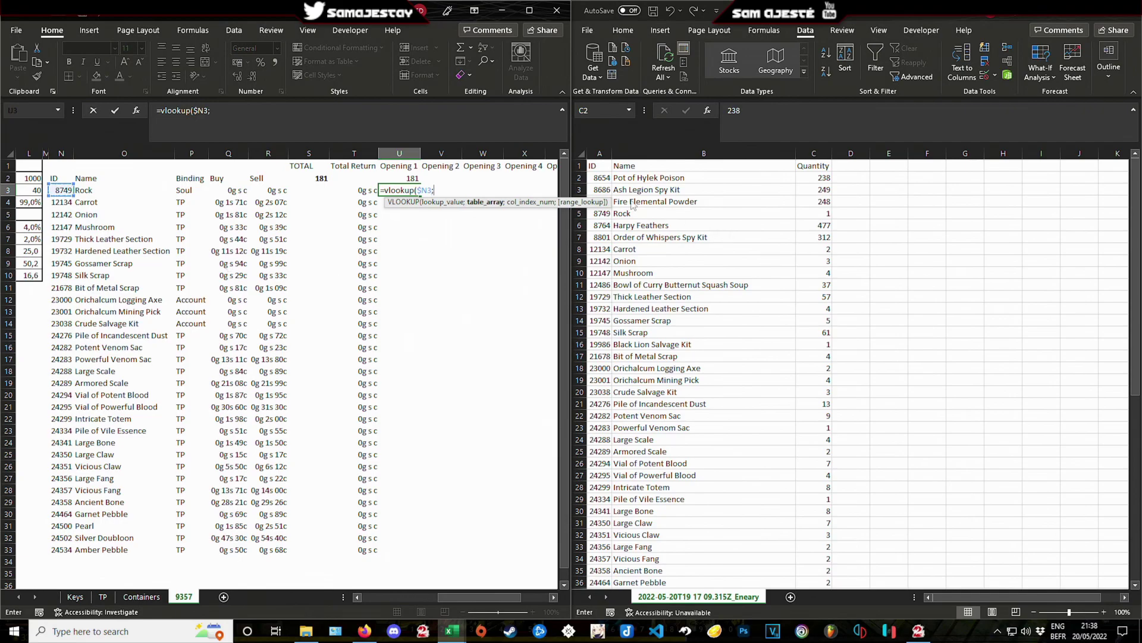
pyautogui.moveTo(601, 153); pyautogui.dragTo(823, 162)
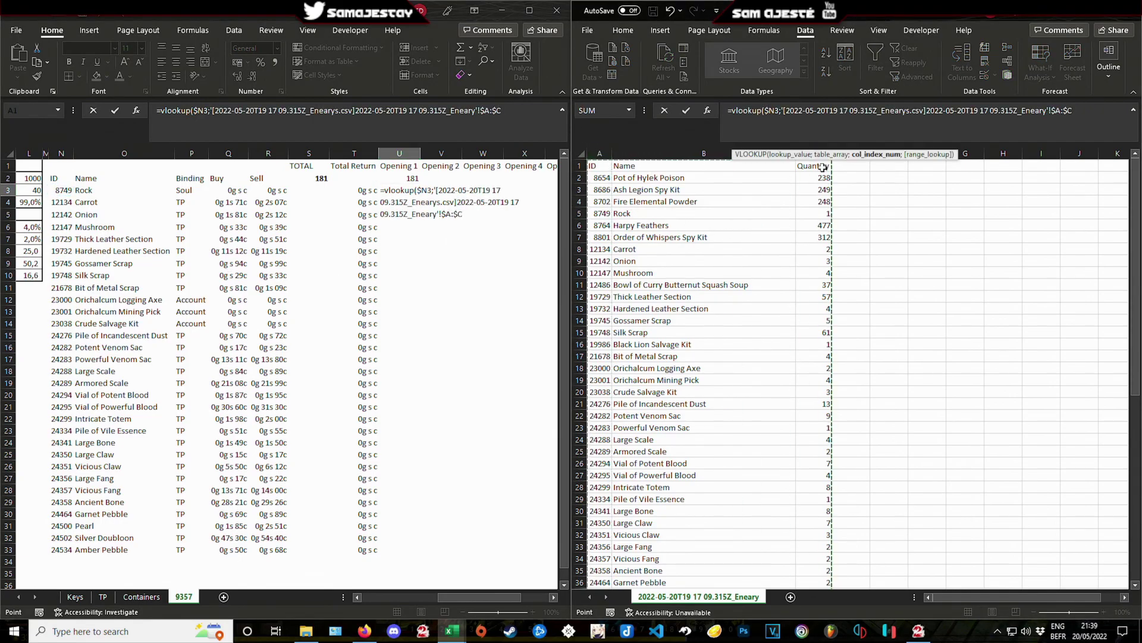
pyautogui.write(';3;0')
pyautogui.press('Return')
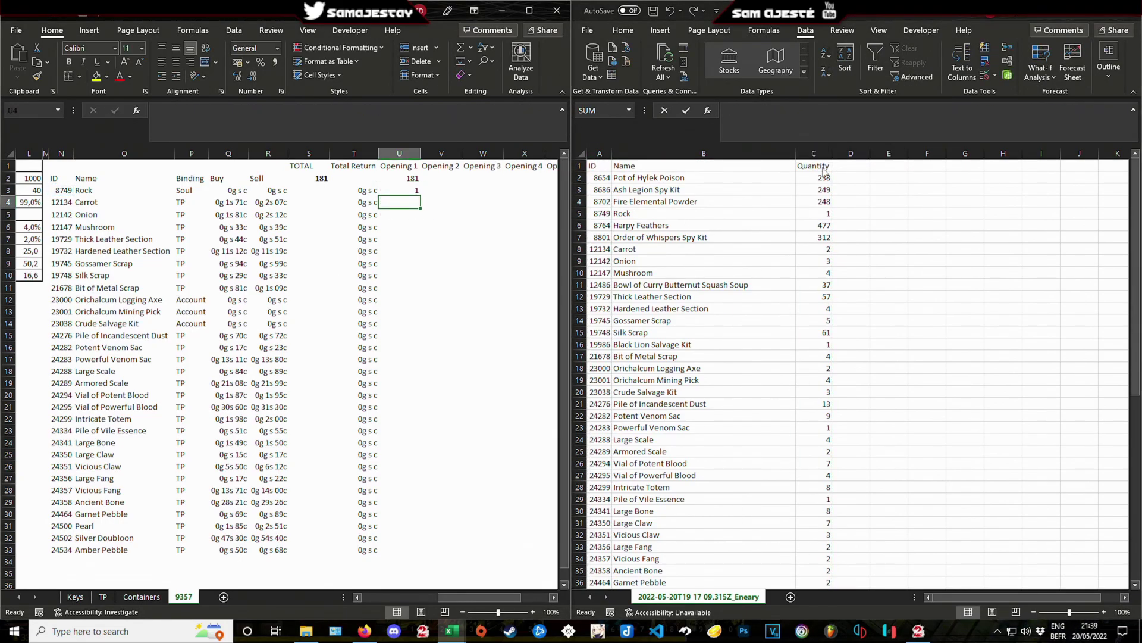
# Step: Fill the lookup down to U33 and convert the results to plain values
pyautogui.click(417, 189)
pyautogui.moveTo(421, 196); pyautogui.dragTo(442, 553)
pyautogui.hotkey('ctrl', 'c')
pyautogui.hotkey('ctrl', 'alt', 'v')
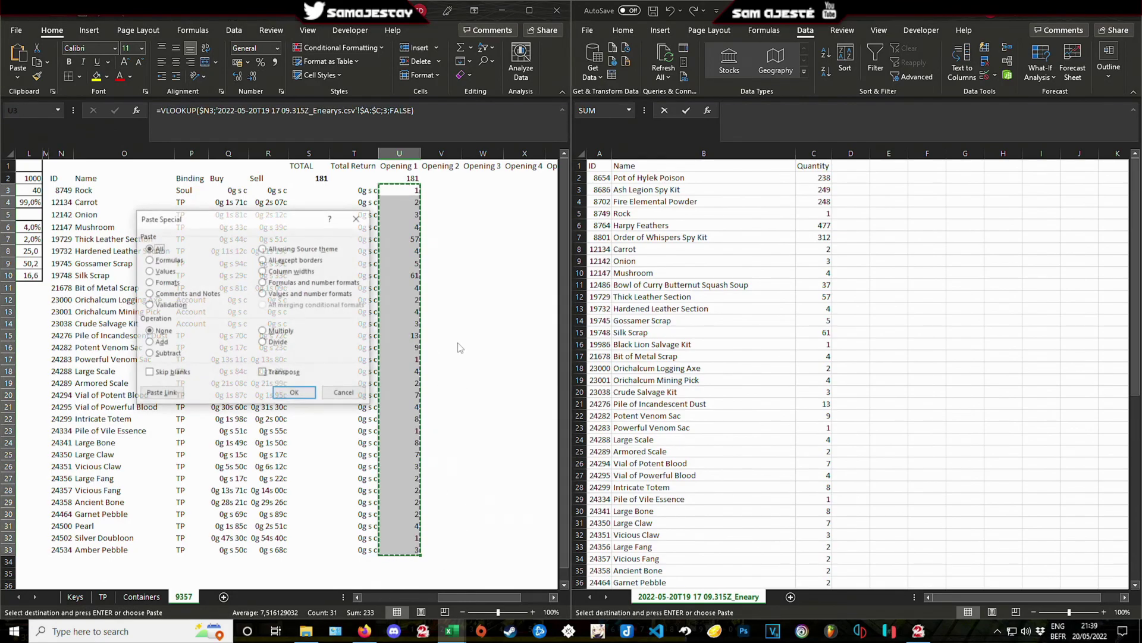
pyautogui.press('v')
pyautogui.press('Return')
# Step: Close the exported drops CSV, maximize the main workbook and review the Opening 1 quantities in U2:U33
pyautogui.click(1128, 10)
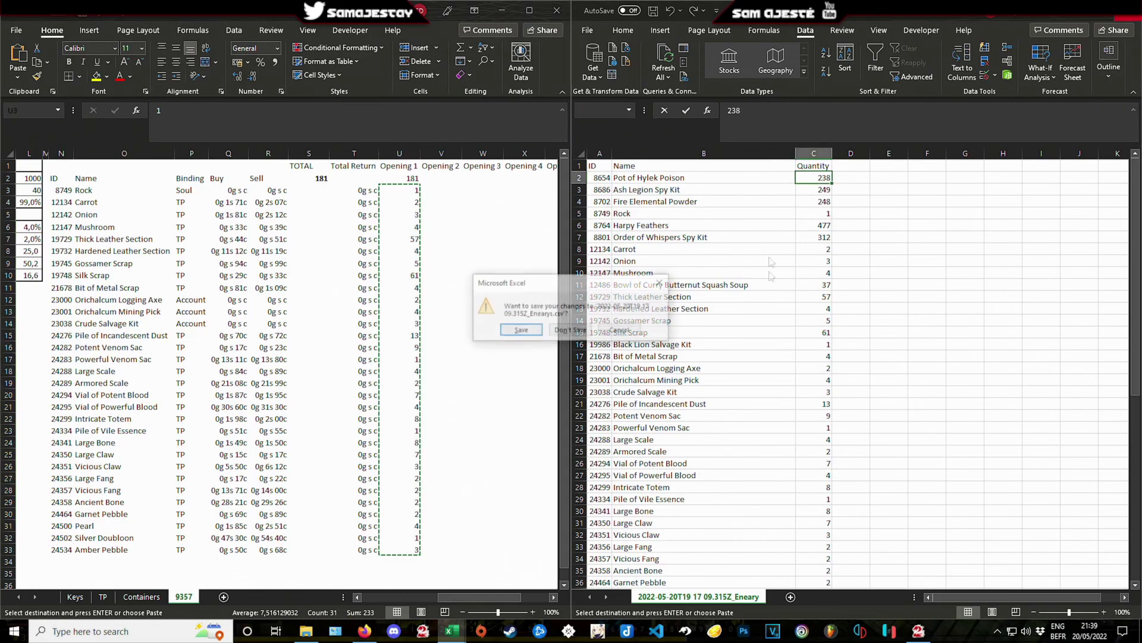
pyautogui.click(570, 329)
pyautogui.click(528, 10)
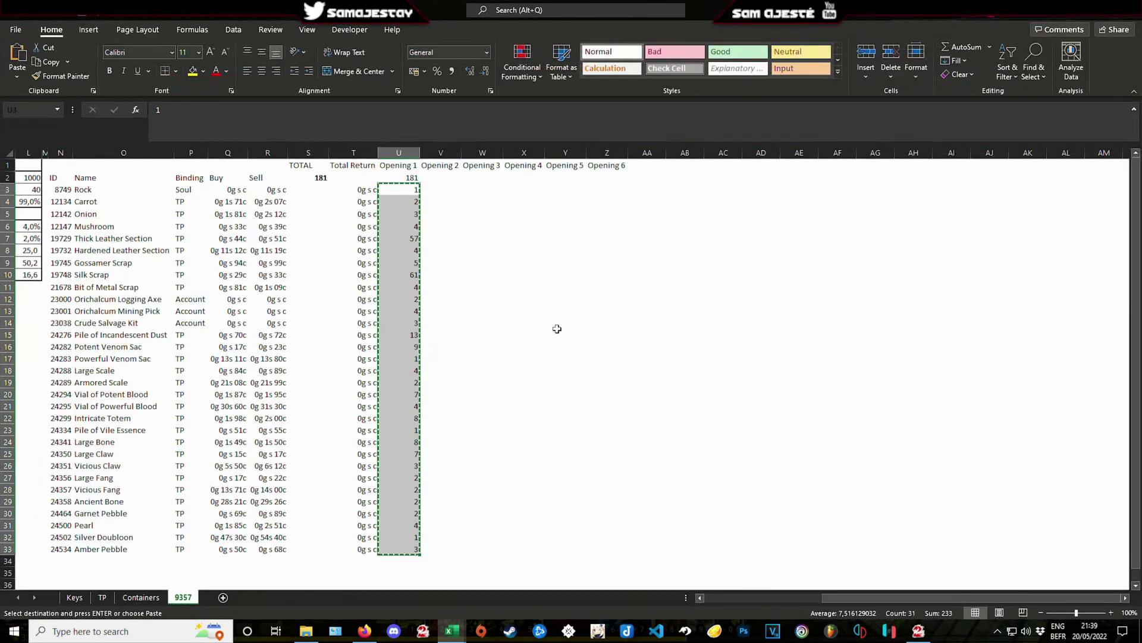
pyautogui.click(555, 327)
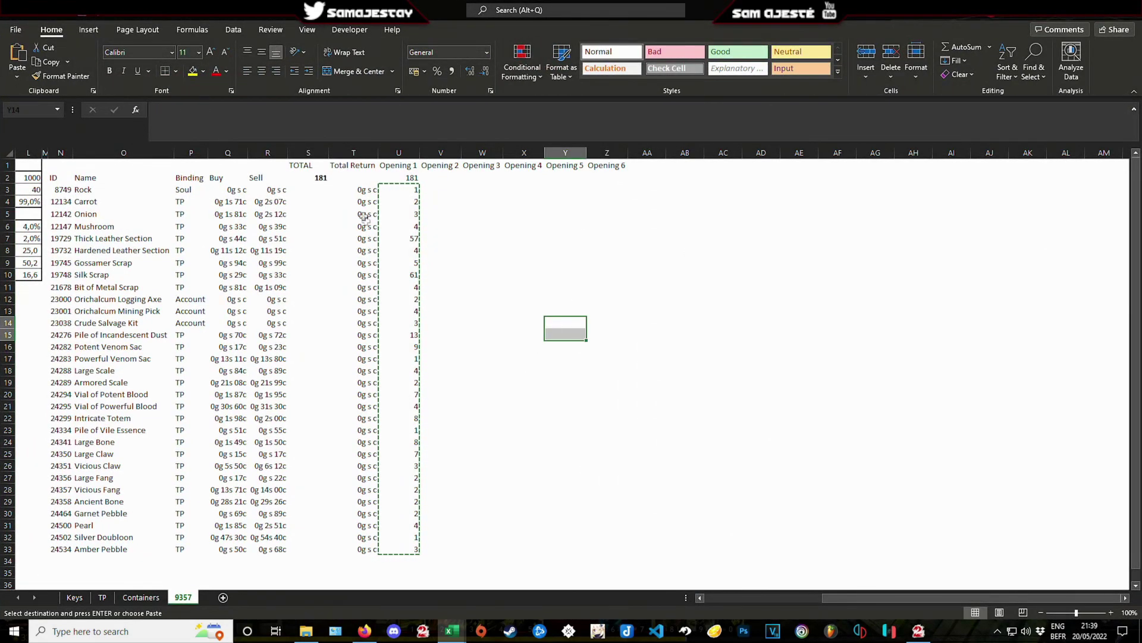
pyautogui.click(414, 188)
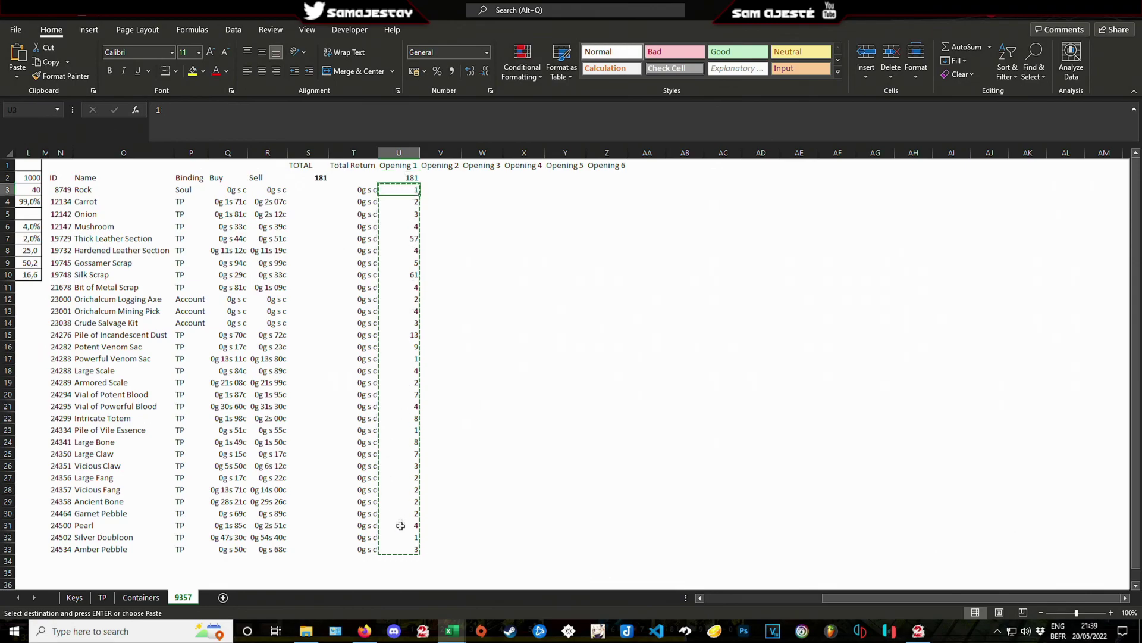
pyautogui.keyDown('shift'); pyautogui.click(415, 547); pyautogui.keyUp('shift')
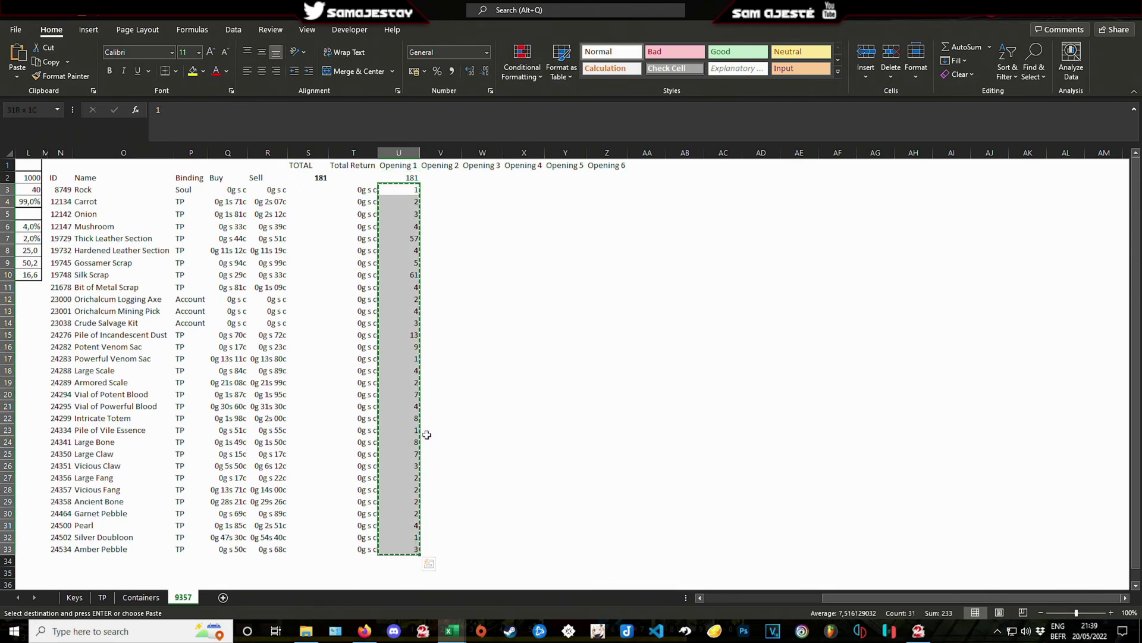
pyautogui.hscroll(-4, 866, 604)
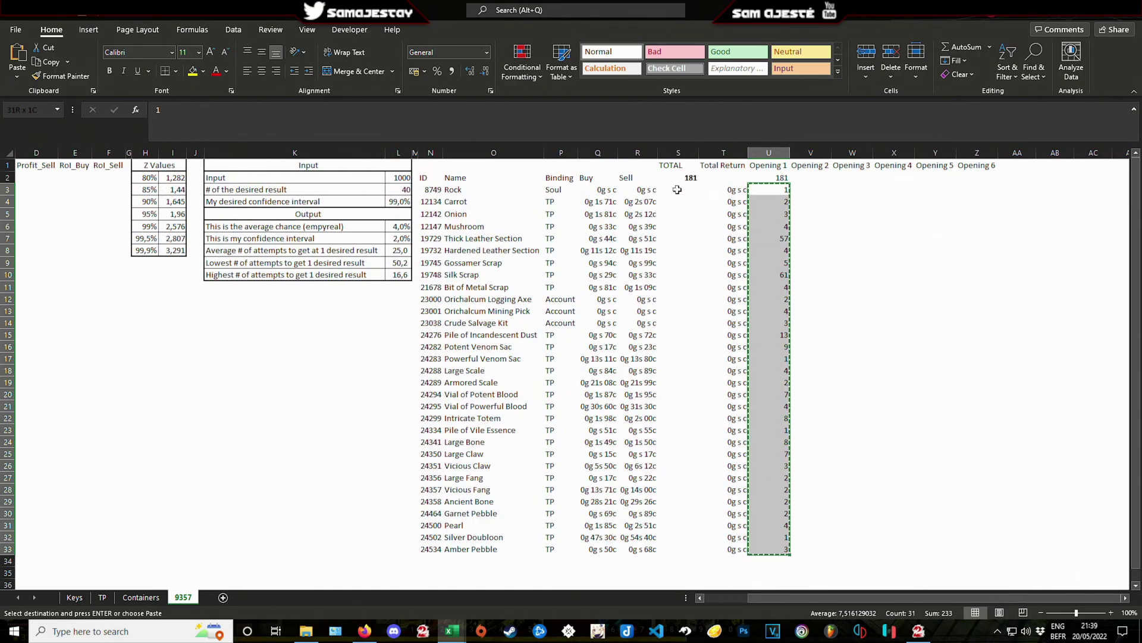
# Step: Fill S3:S33 with S2's TOTAL sum formula using Paste Special formulas
pyautogui.click(683, 190)
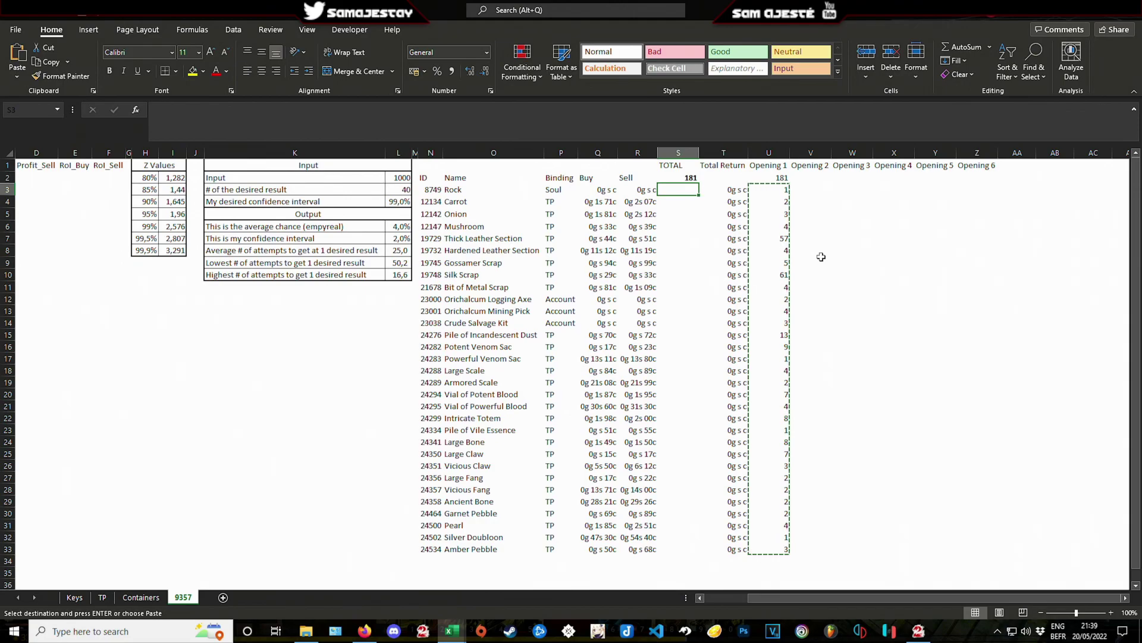
pyautogui.click(680, 176)
pyautogui.hotkey('ctrl', 'c')
pyautogui.moveTo(683, 189); pyautogui.dragTo(680, 543)
pyautogui.hotkey('ctrl', 'alt', 'v')
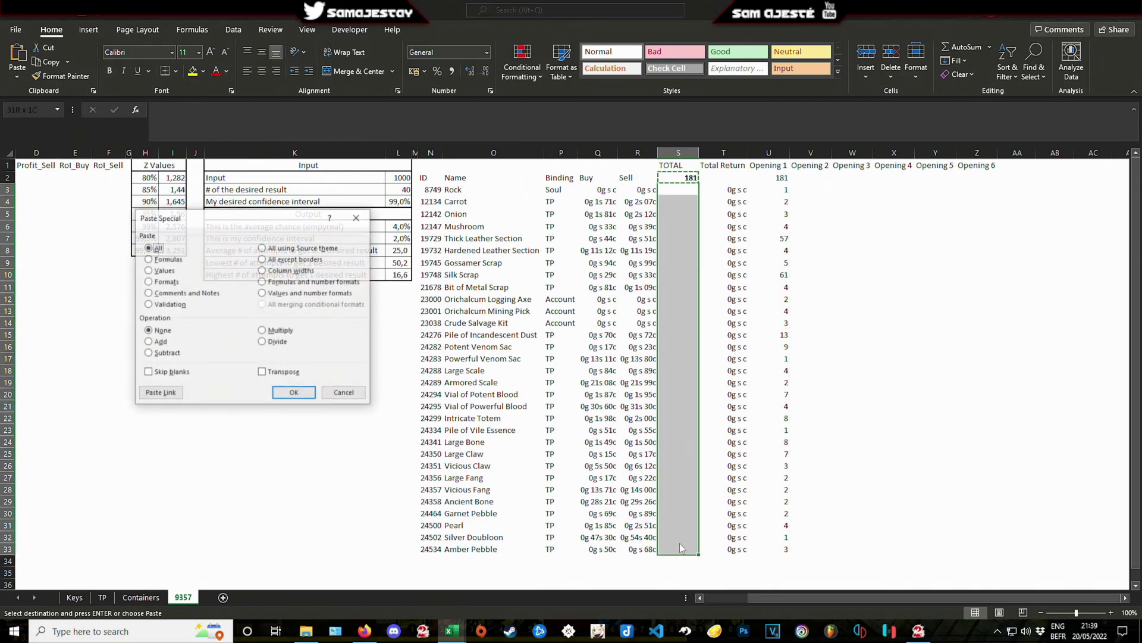
pyautogui.press('f')
pyautogui.press('Return')
pyautogui.click(891, 281)
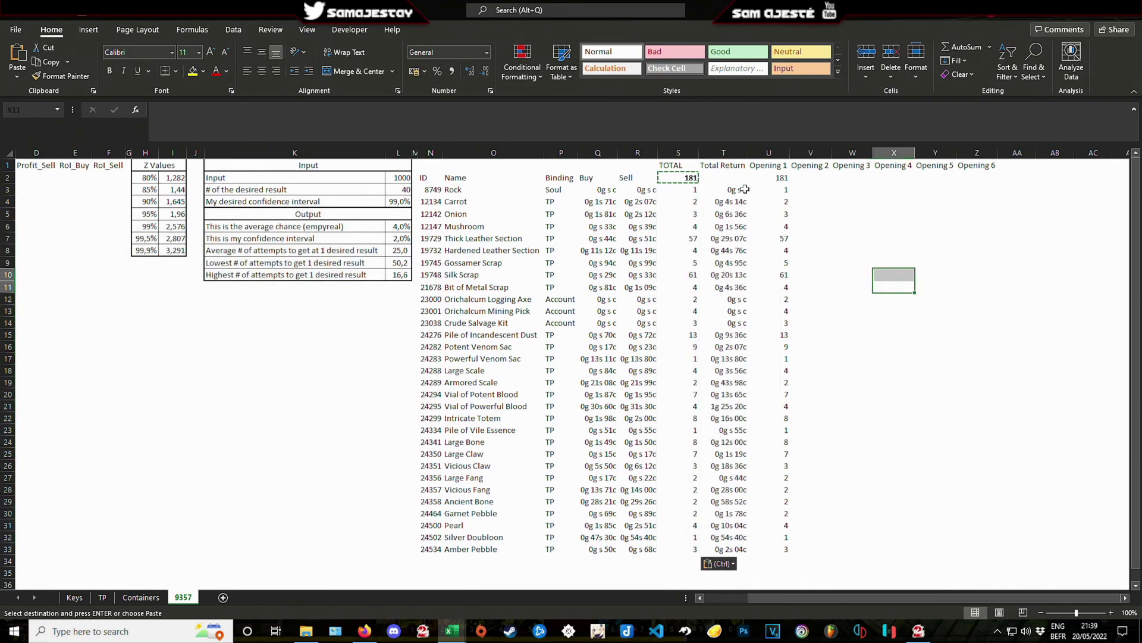
pyautogui.moveTo(724, 189); pyautogui.dragTo(724, 440)
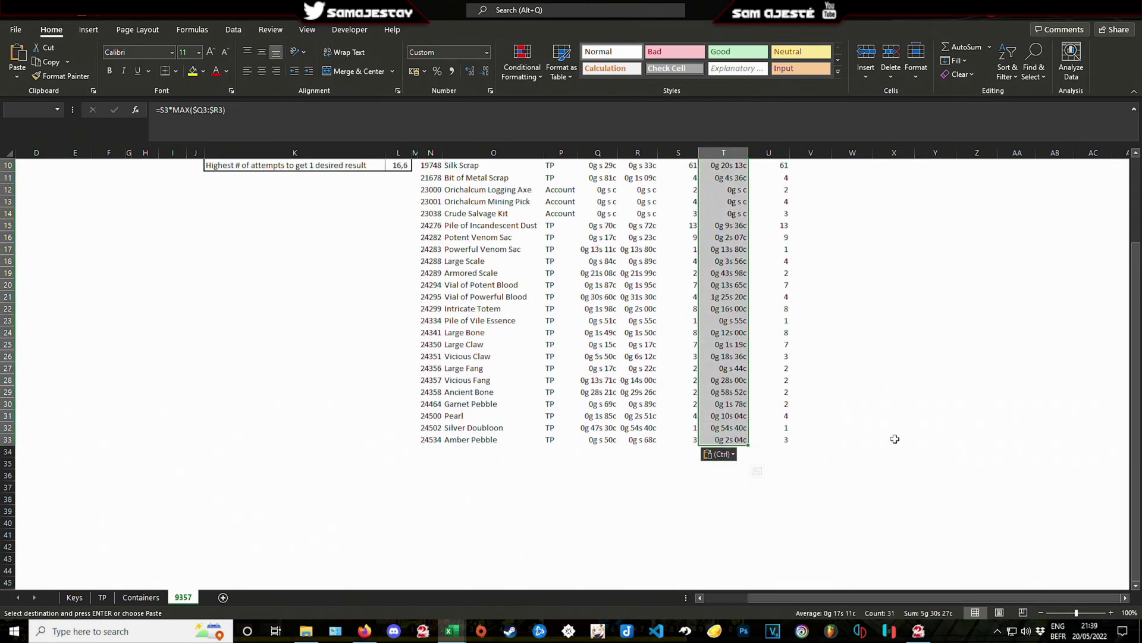
pyautogui.scroll(2, 807, 452)
# Step: Start a SUBTOTAL formula with the SUM option in T34, under Total Return
pyautogui.click(823, 533)
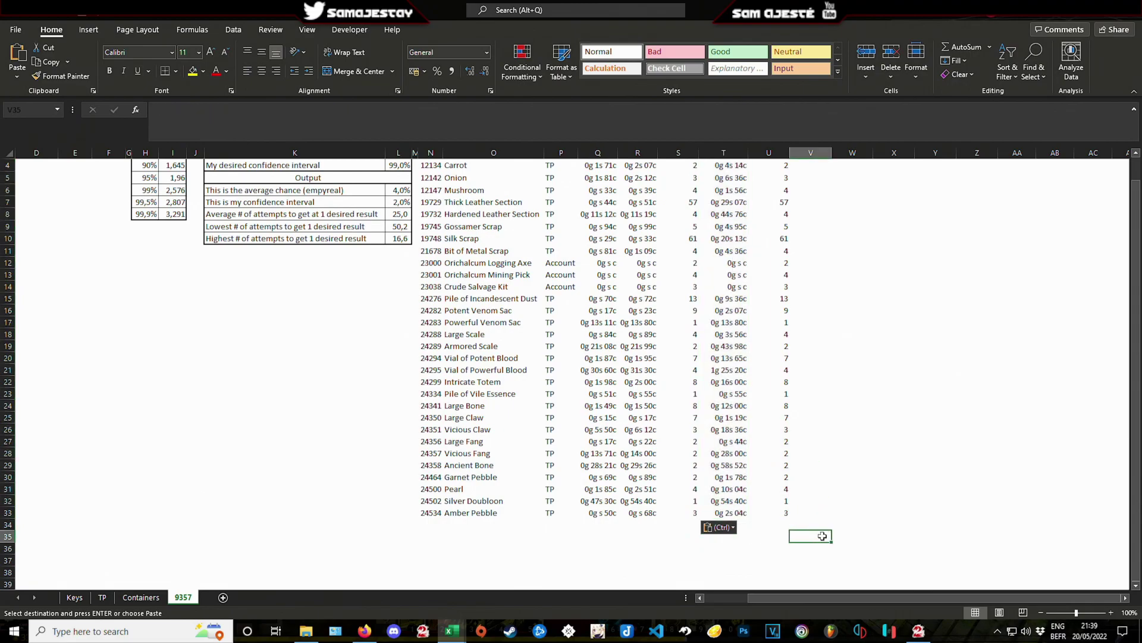
pyautogui.press('Up')
pyautogui.press('Left')
pyautogui.press('Left')
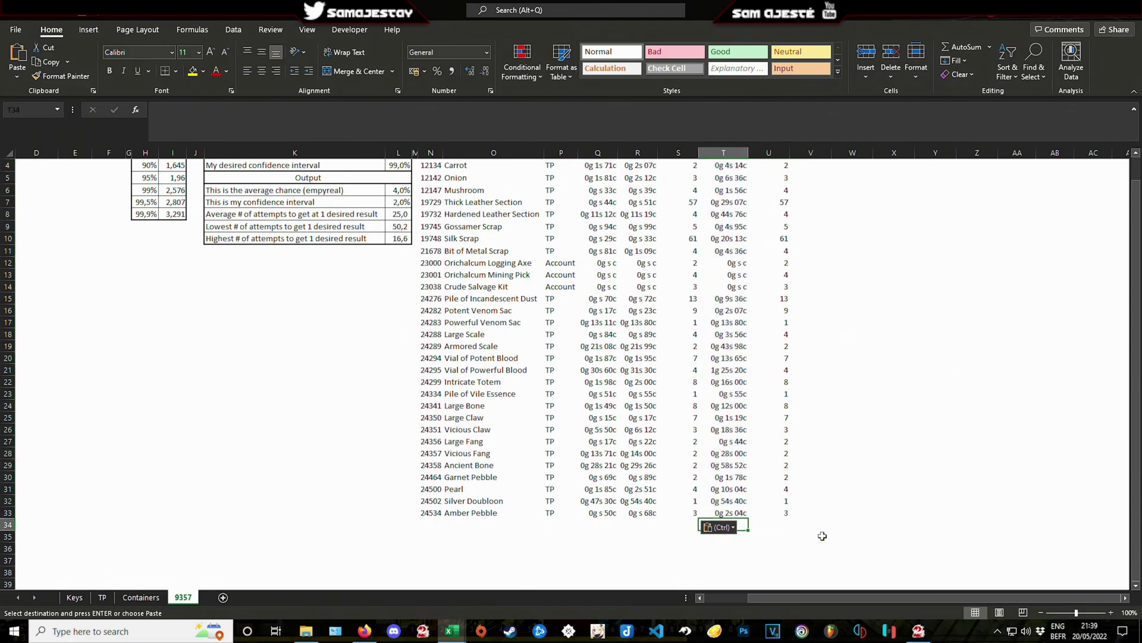
pyautogui.write('=s')
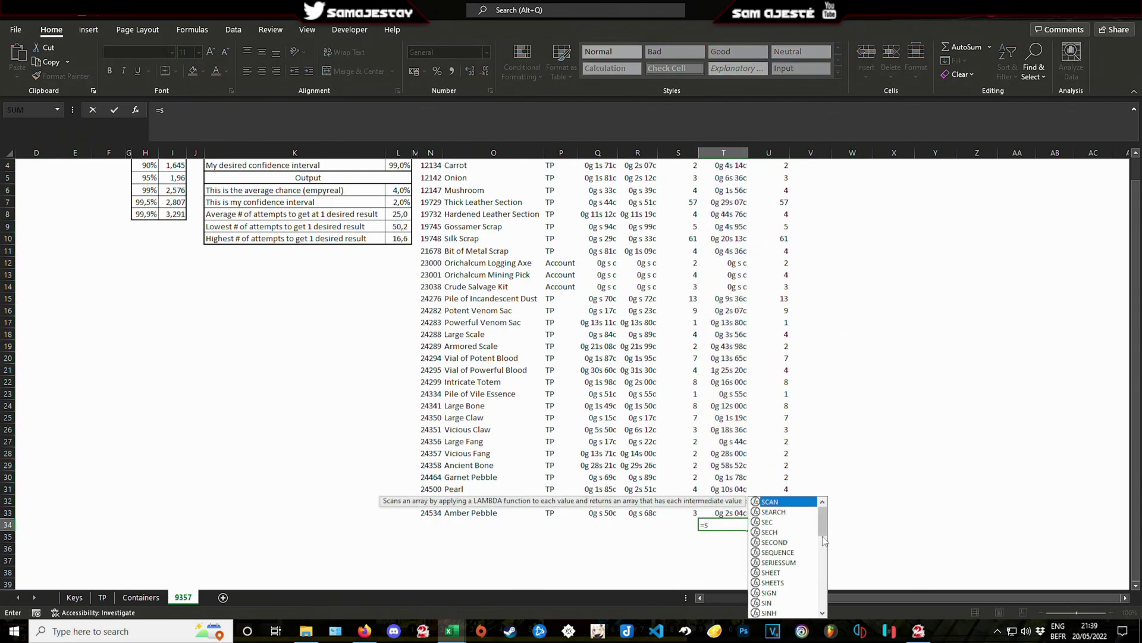
pyautogui.press('BackSpace')
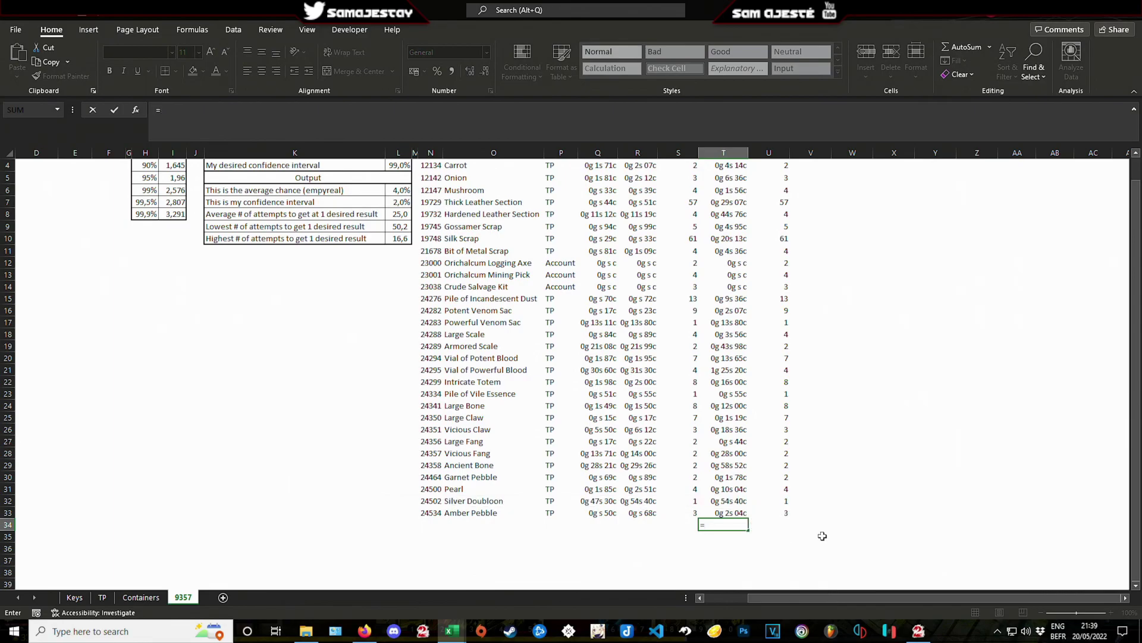
pyautogui.write('tot')
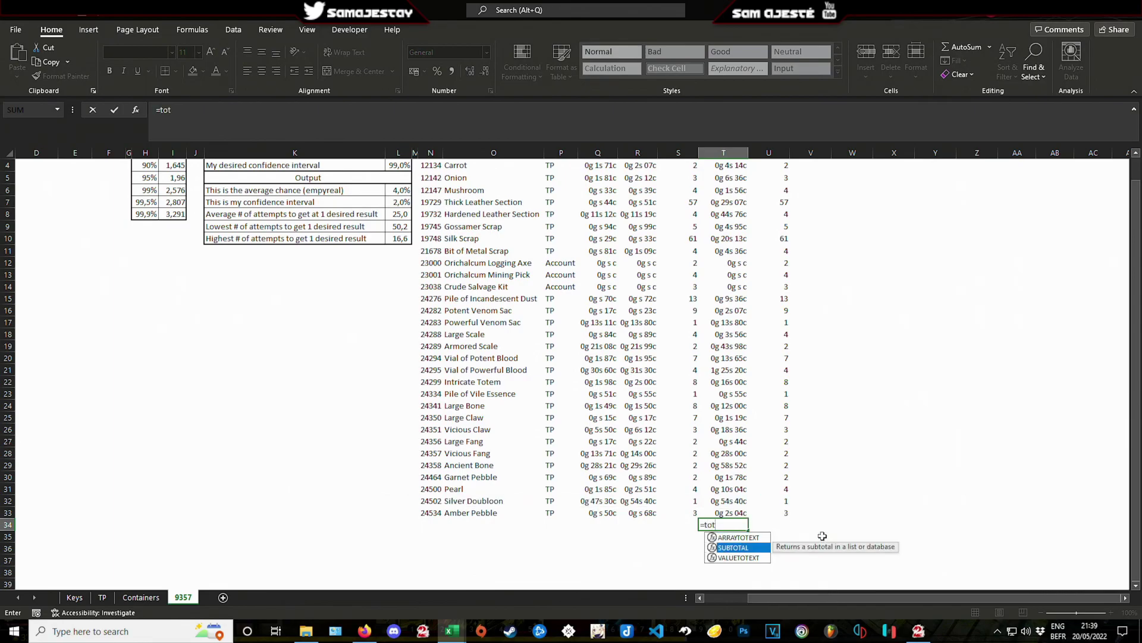
pyautogui.hotkey('ctrl', 'Return')
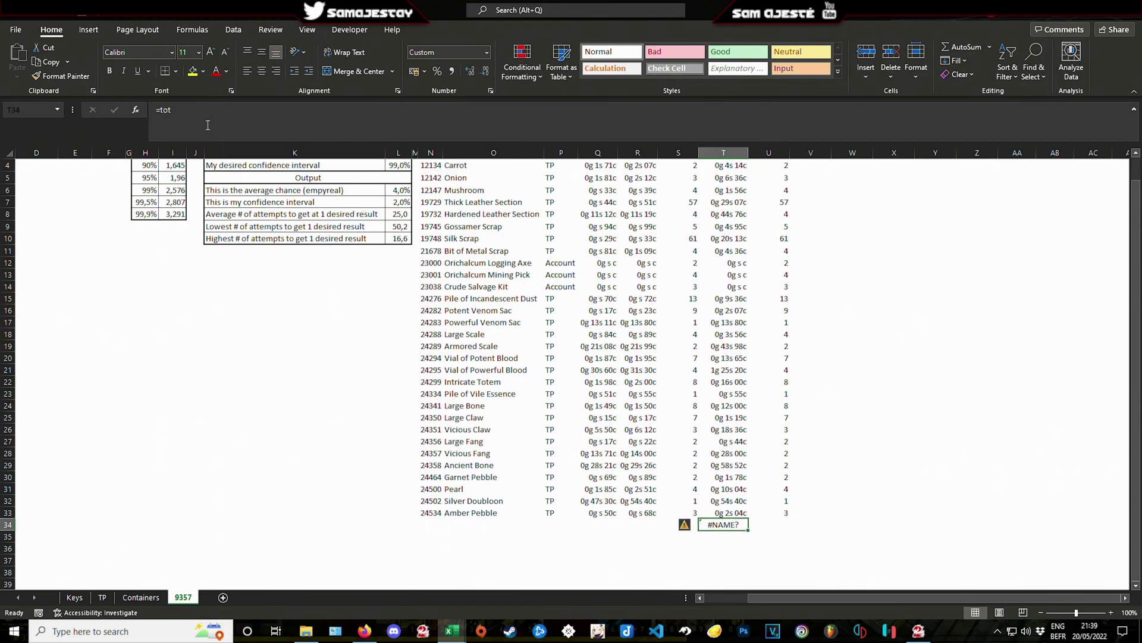
pyautogui.write('=subtot')
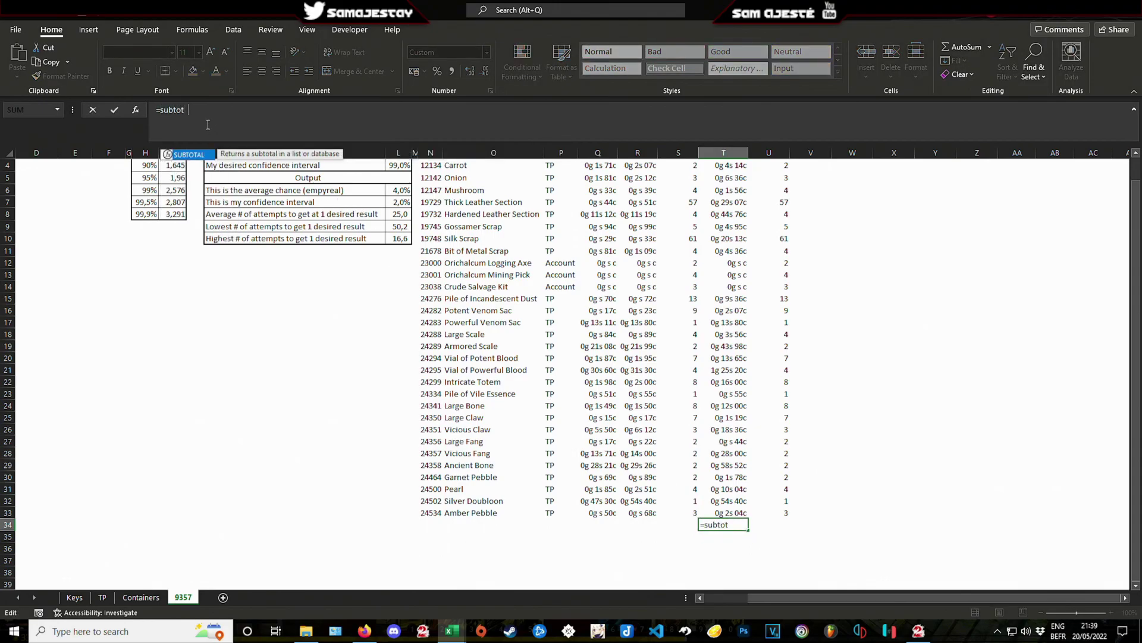
pyautogui.write('al(')
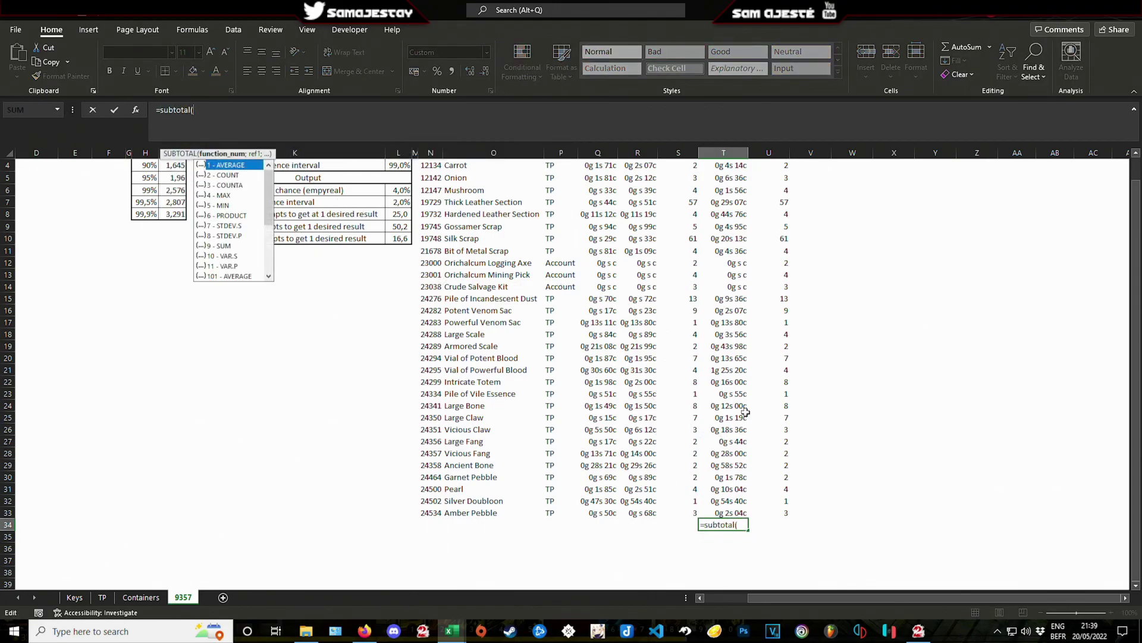
pyautogui.doubleClick(223, 246)
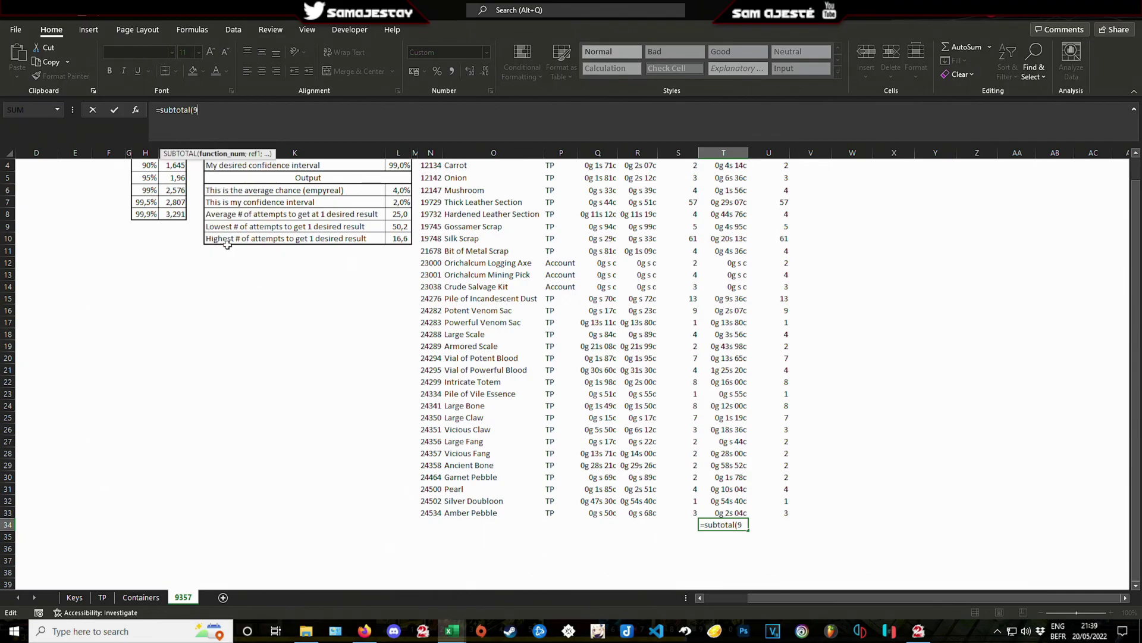
pyautogui.scroll(1, 783, 293)
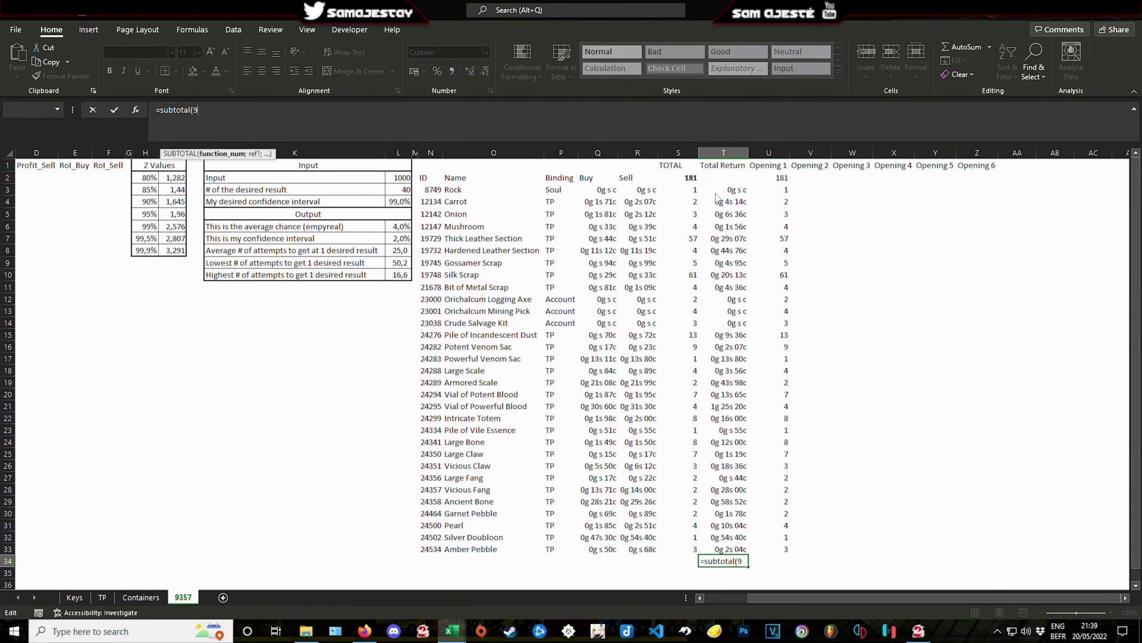
pyautogui.press('Return')
pyautogui.click(576, 348)
# Step: Complete =SUBTOTAL(9;$T$3:$T$33) in T34, totalling 5g 30s 27c
pyautogui.write(';')
pyautogui.moveTo(732, 190); pyautogui.dragTo(723, 550)
pyautogui.press('F4')
pyautogui.write(')')
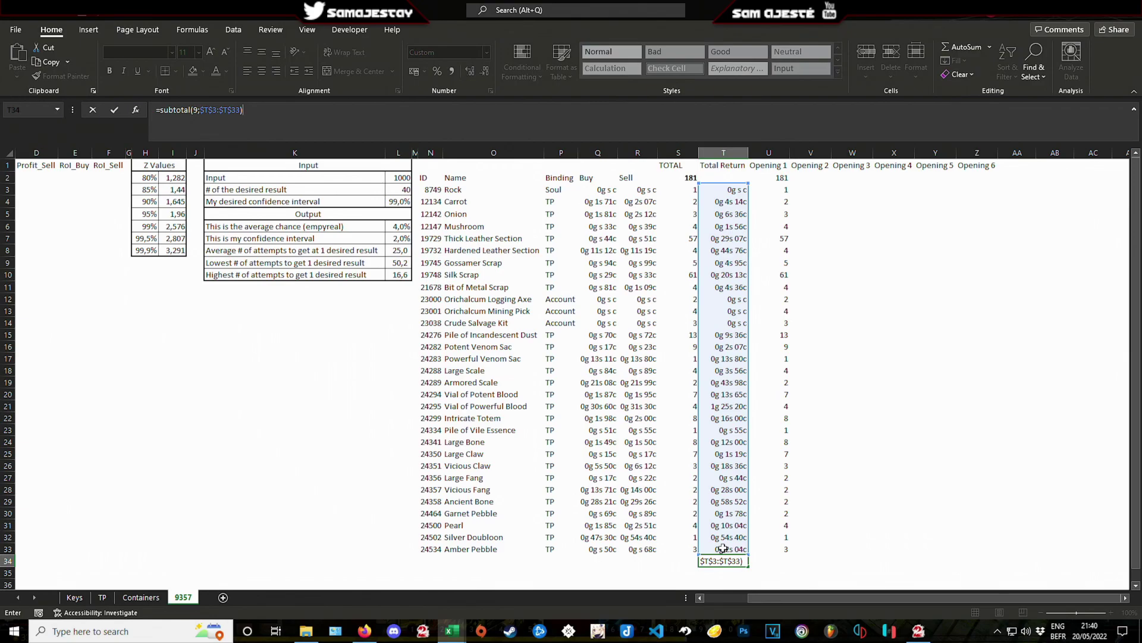
pyautogui.press('Return')
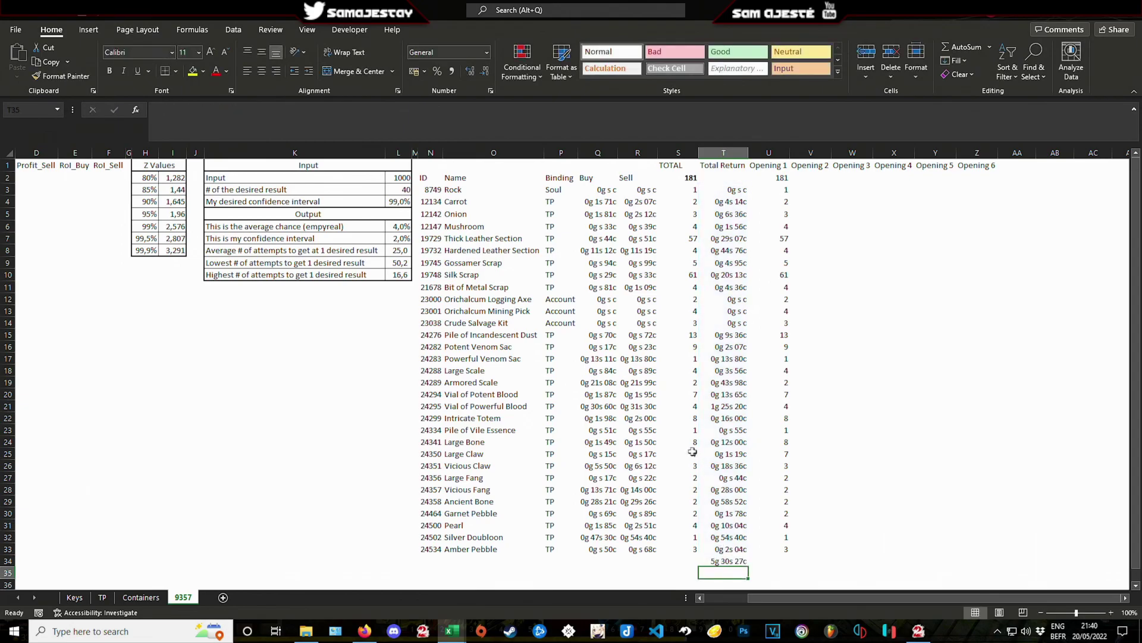
pyautogui.click(737, 562)
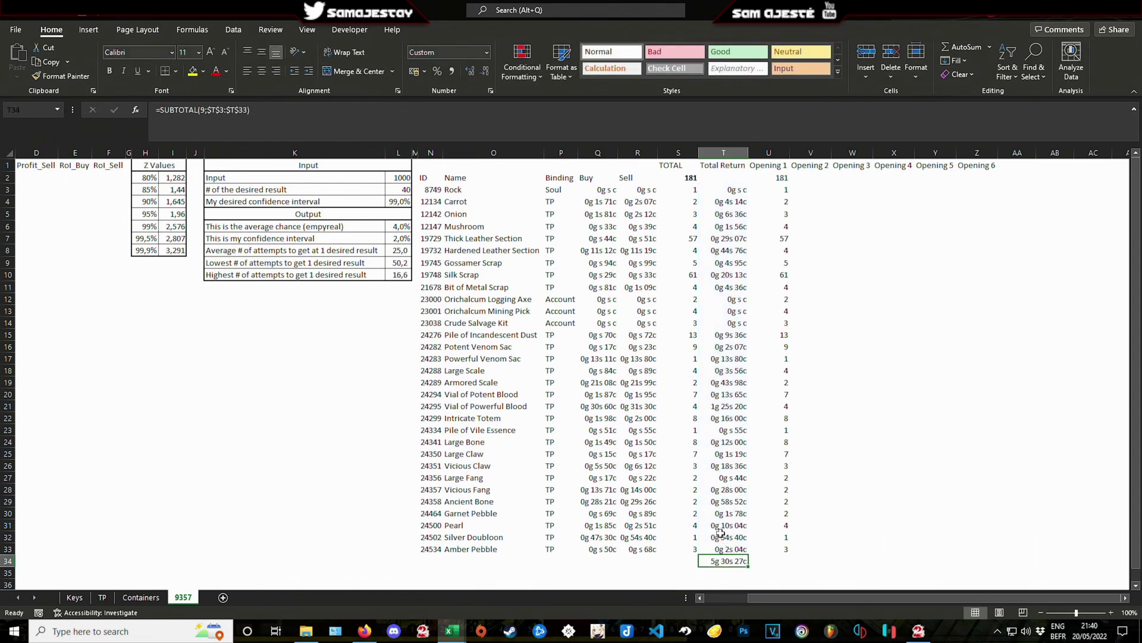
# Step: Move the Total Return SUBTOTAL from T34 up to T2
pyautogui.click(512, 430)
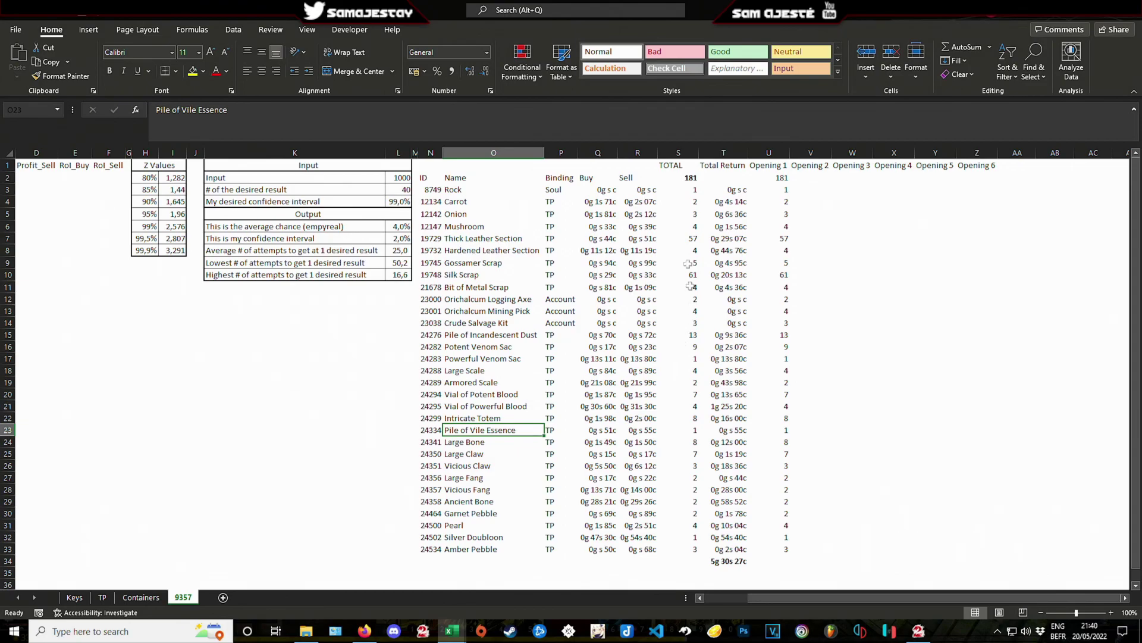
pyautogui.click(687, 190)
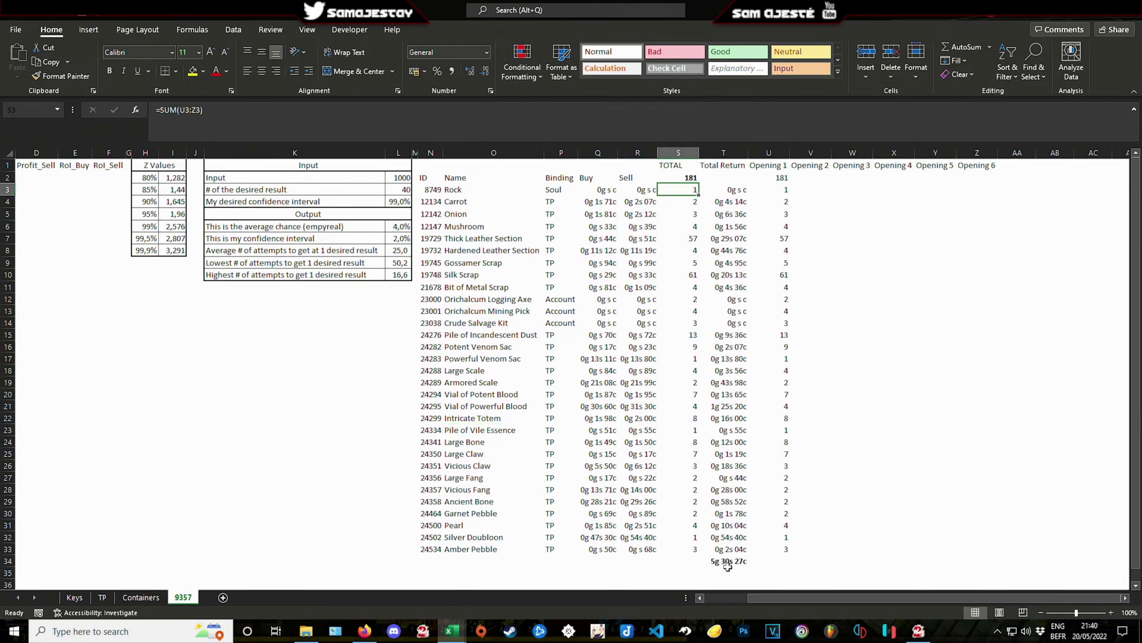
pyautogui.moveTo(727, 568); pyautogui.dragTo(724, 177)
pyautogui.click(896, 312)
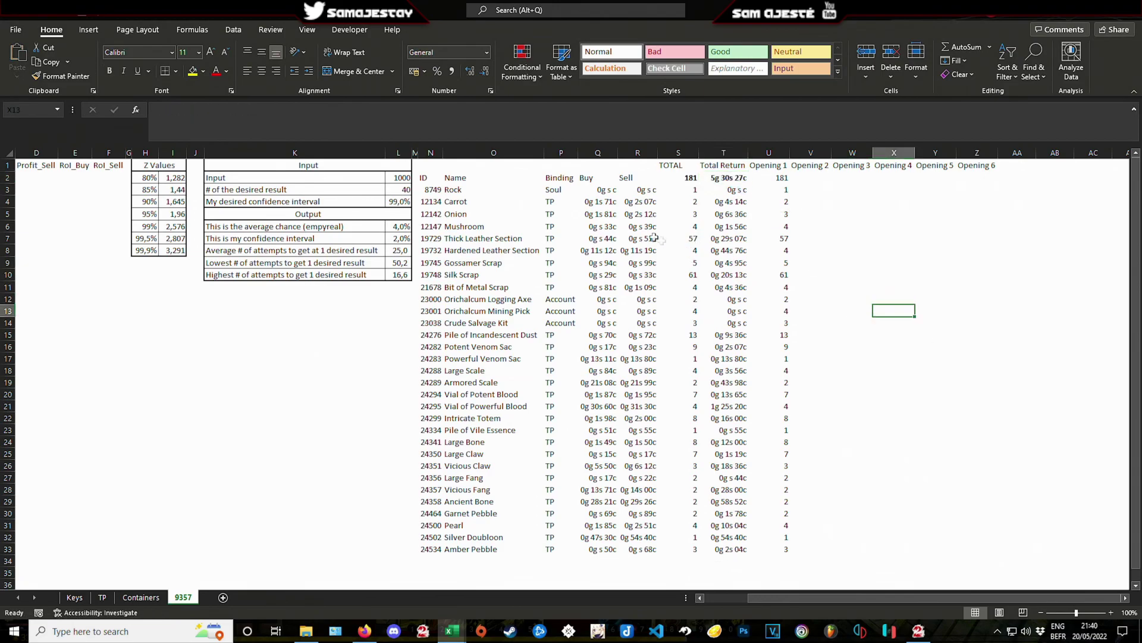
# Step: Review the Sell lookup formulas and begin an =INDEX( formula in the calculator's input cell
pyautogui.click(561, 214)
pyautogui.click(655, 203)
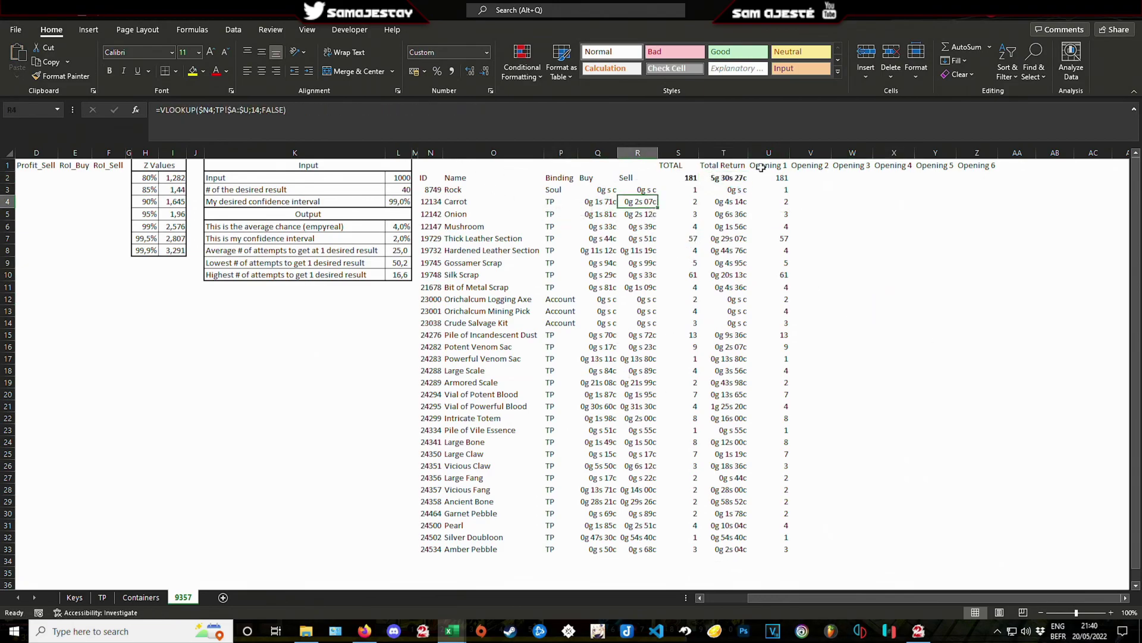
pyautogui.click(808, 166)
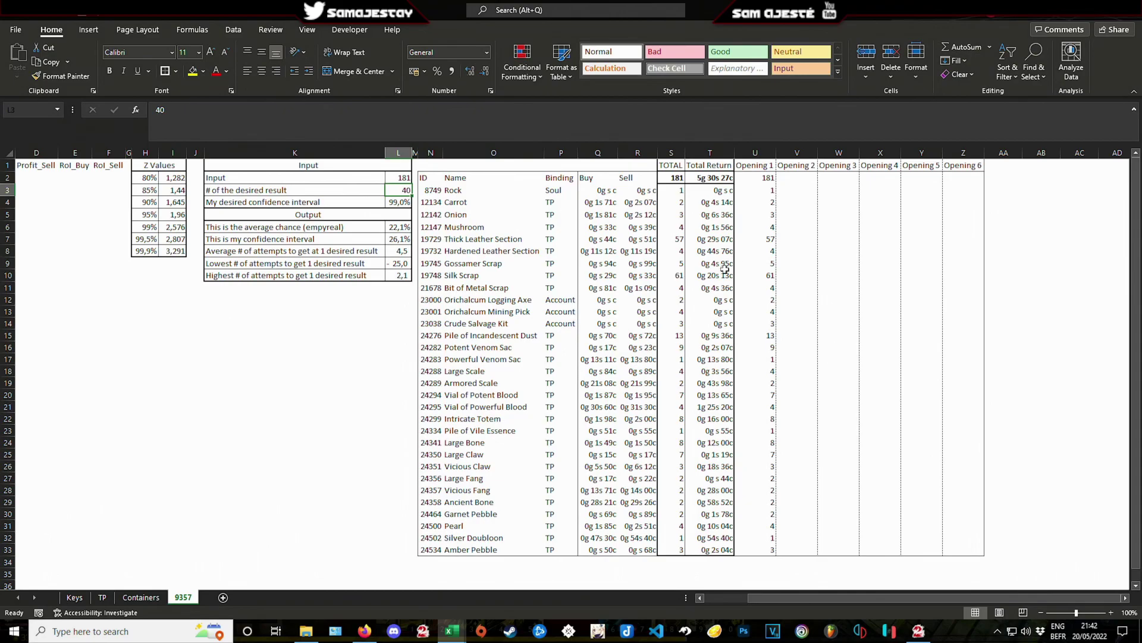
pyautogui.write('=index')
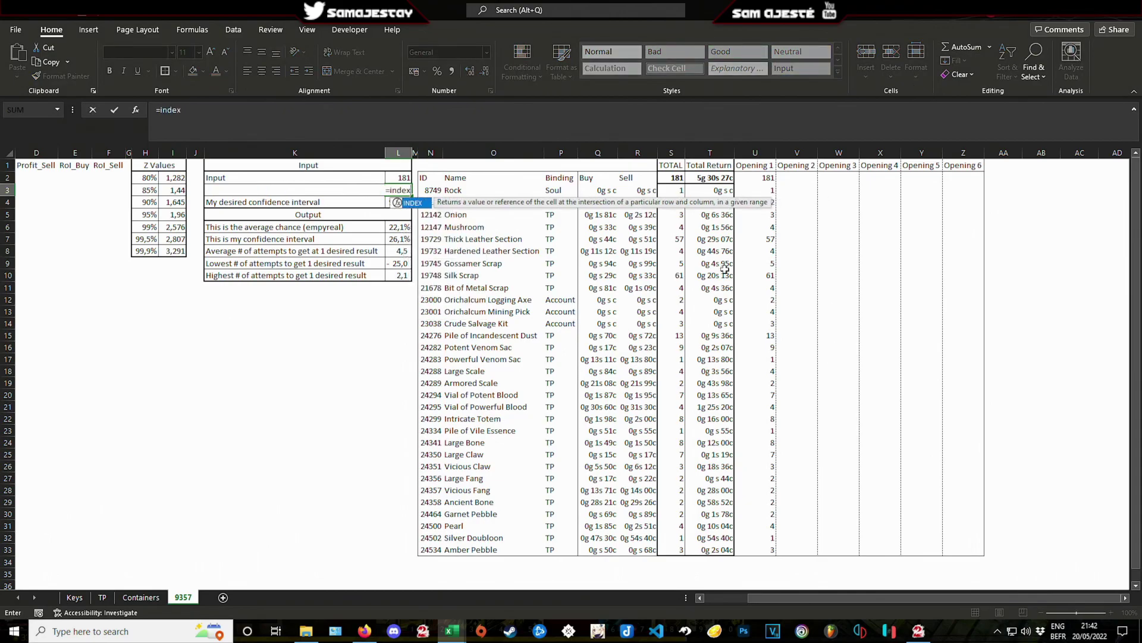
pyautogui.write('(')
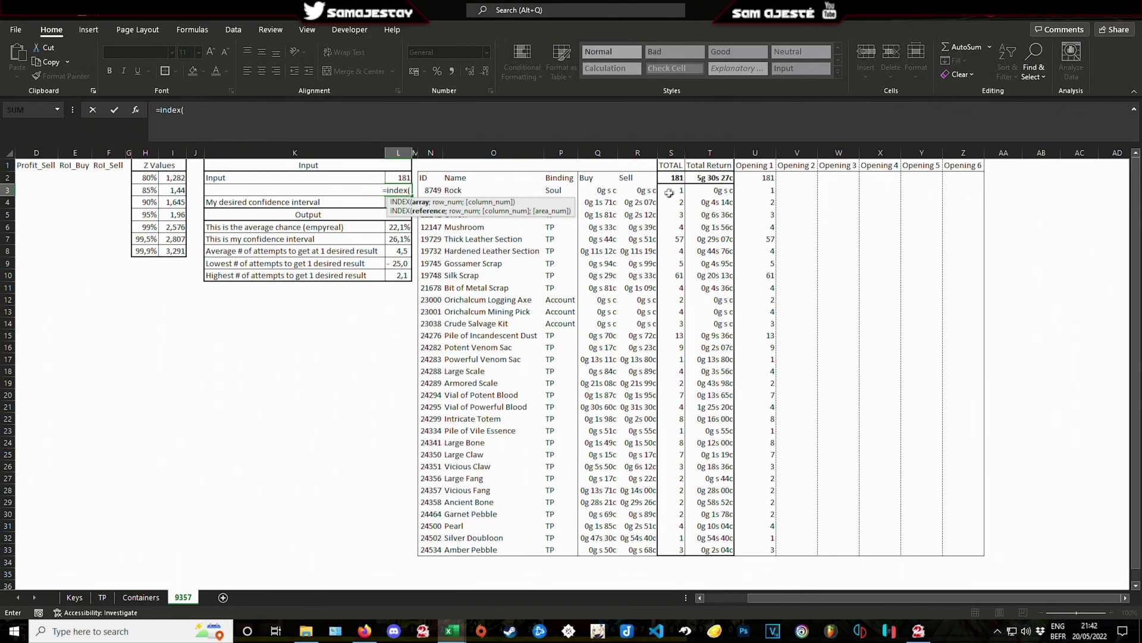
# Step: Give the INDEX formula the absolute range $S$3:$S$33 and begin a MATCH(MAX( lookup
pyautogui.click(673, 190)
pyautogui.moveTo(678, 548); pyautogui.dragTo(682, 557)
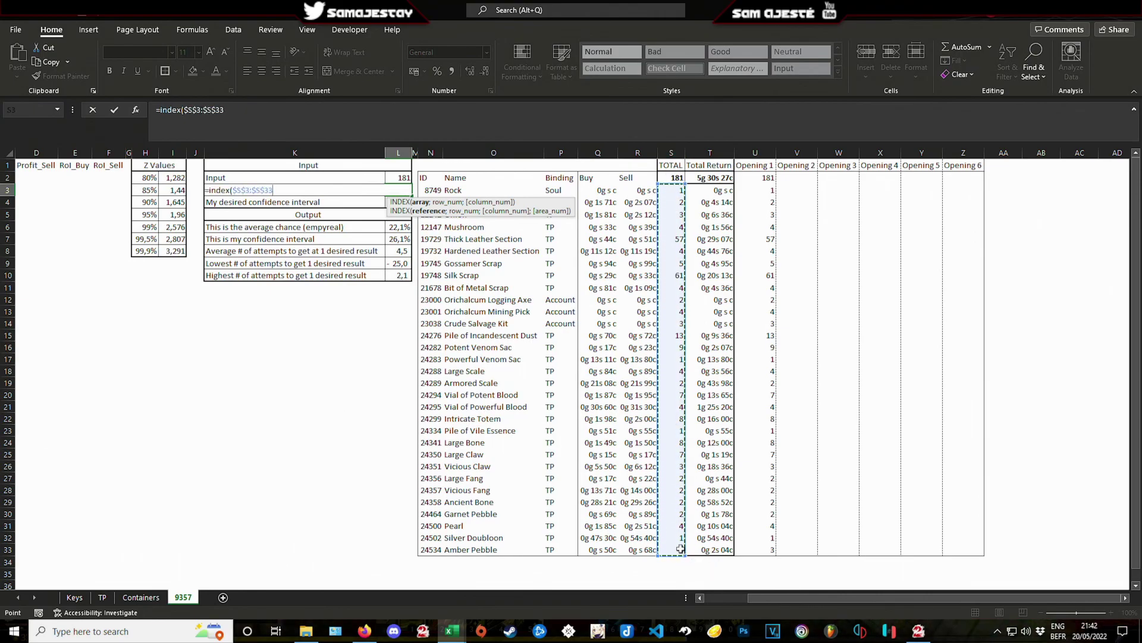
pyautogui.press('F4')
pyautogui.write(';')
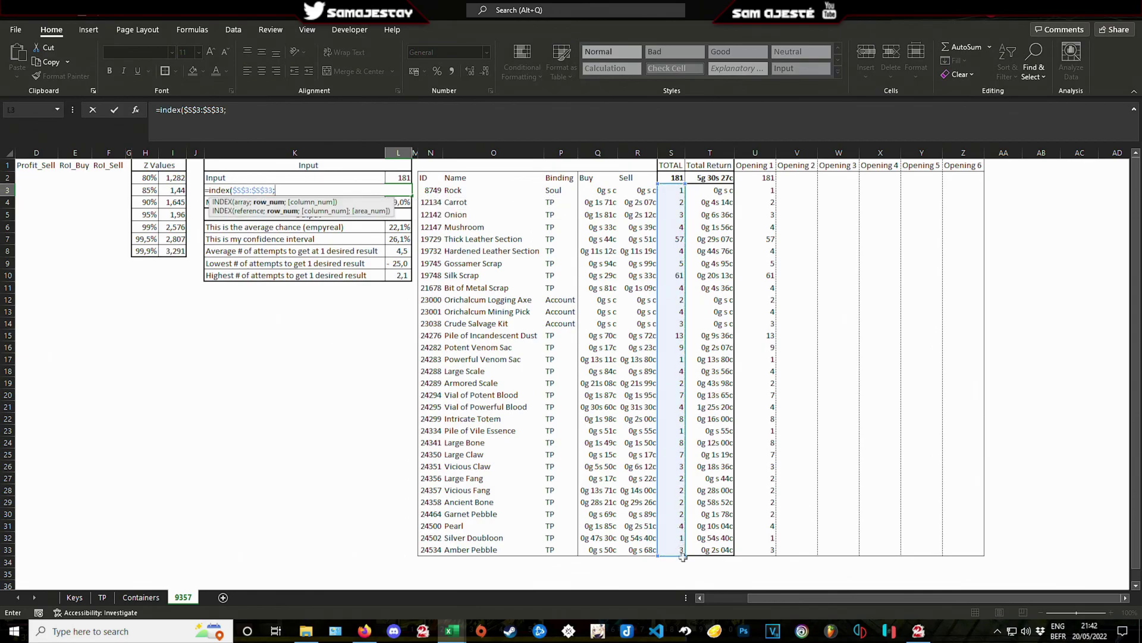
pyautogui.write('equiv')
pyautogui.press('BackSpace')
pyautogui.press('BackSpace')
pyautogui.press('BackSpace')
pyautogui.press('BackSpace')
pyautogui.press('BackSpace')
pyautogui.press('BackSpace')
pyautogui.press('BackSpace')
pyautogui.press('BackSpace')
pyautogui.write('mlatc')
pyautogui.press('BackSpace')
pyautogui.press('BackSpace')
pyautogui.press('BackSpace')
pyautogui.press('BackSpace')
pyautogui.write('atch')
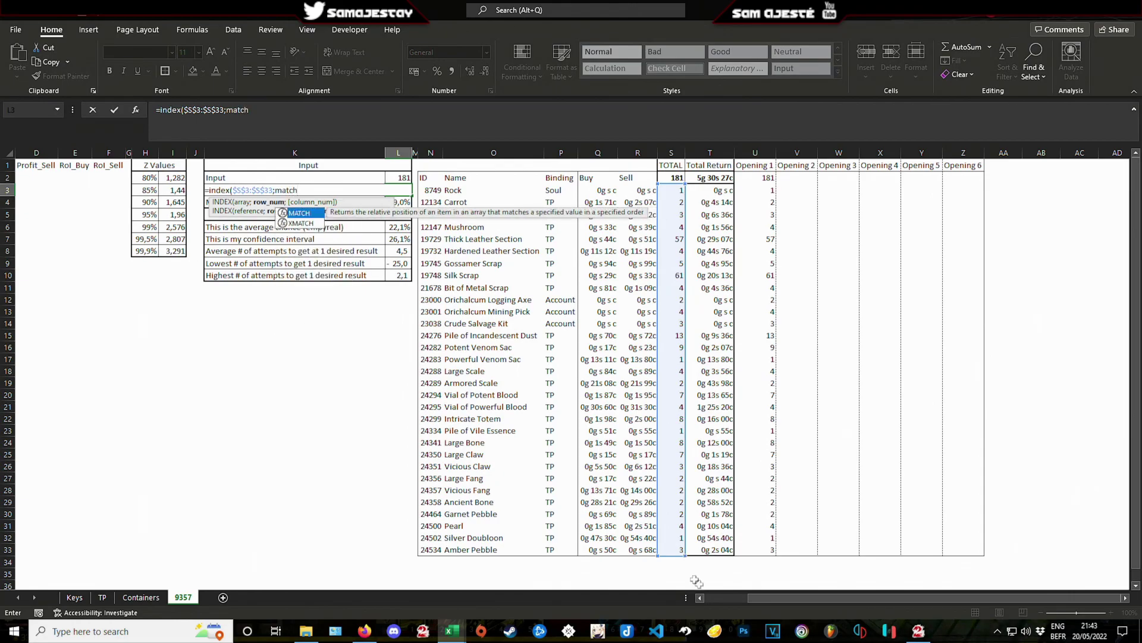
pyautogui.write('(')
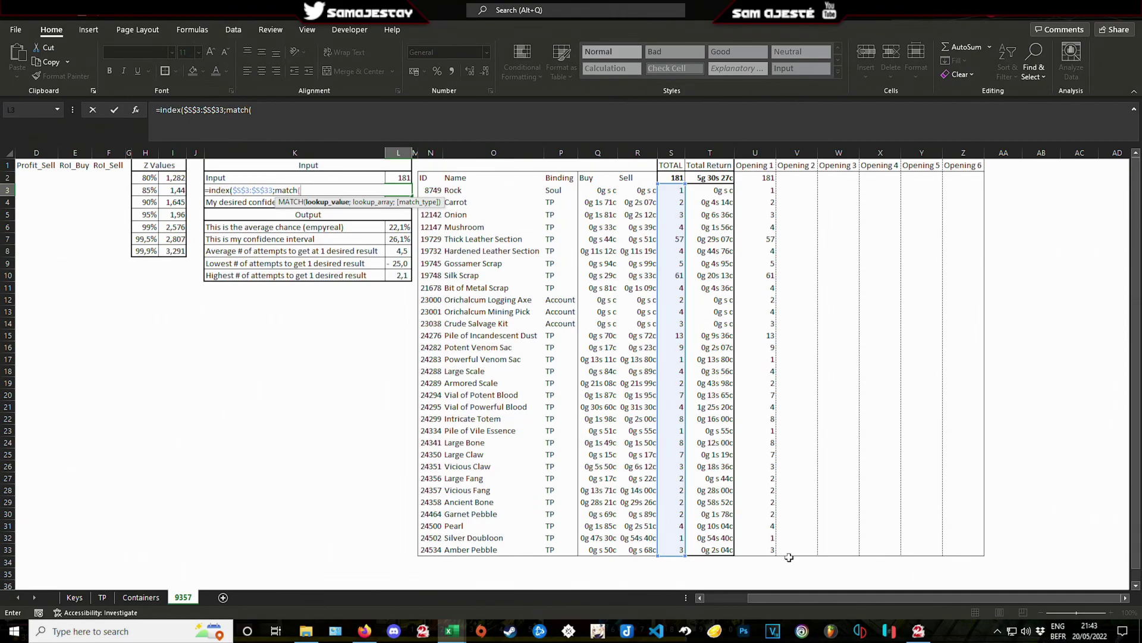
pyautogui.write('max(')
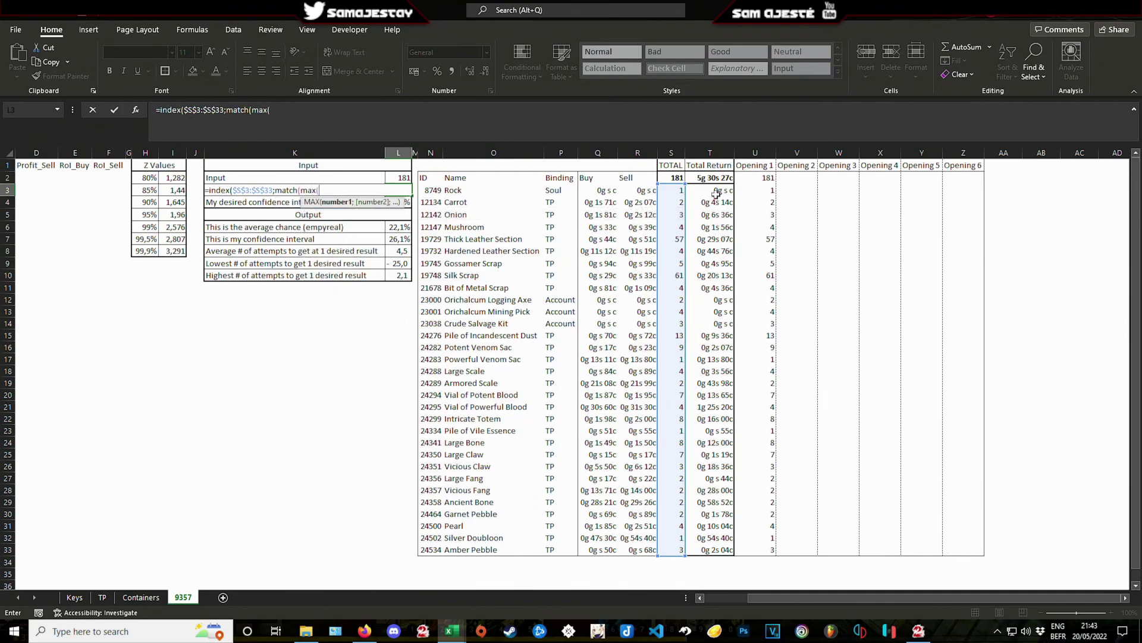
# Step: Finish =INDEX($S$3:$S$33;MATCH(MAX($T$3:$T$33);$T$3:$T$33;0)) in L3, returning 4
pyautogui.moveTo(716, 195); pyautogui.dragTo(717, 553)
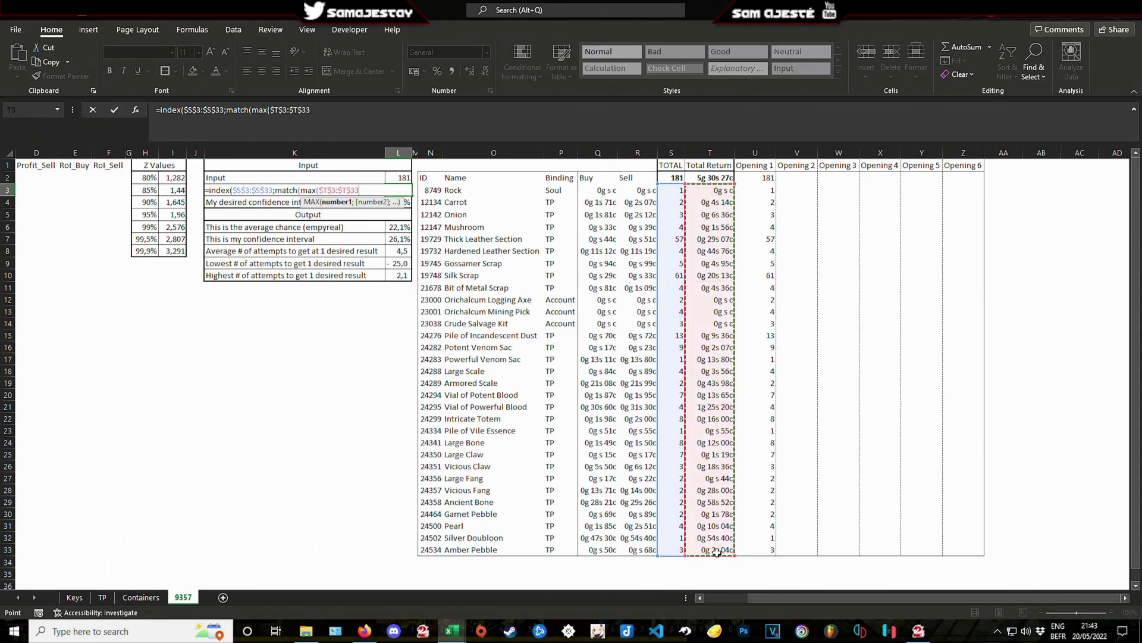
pyautogui.write(';')
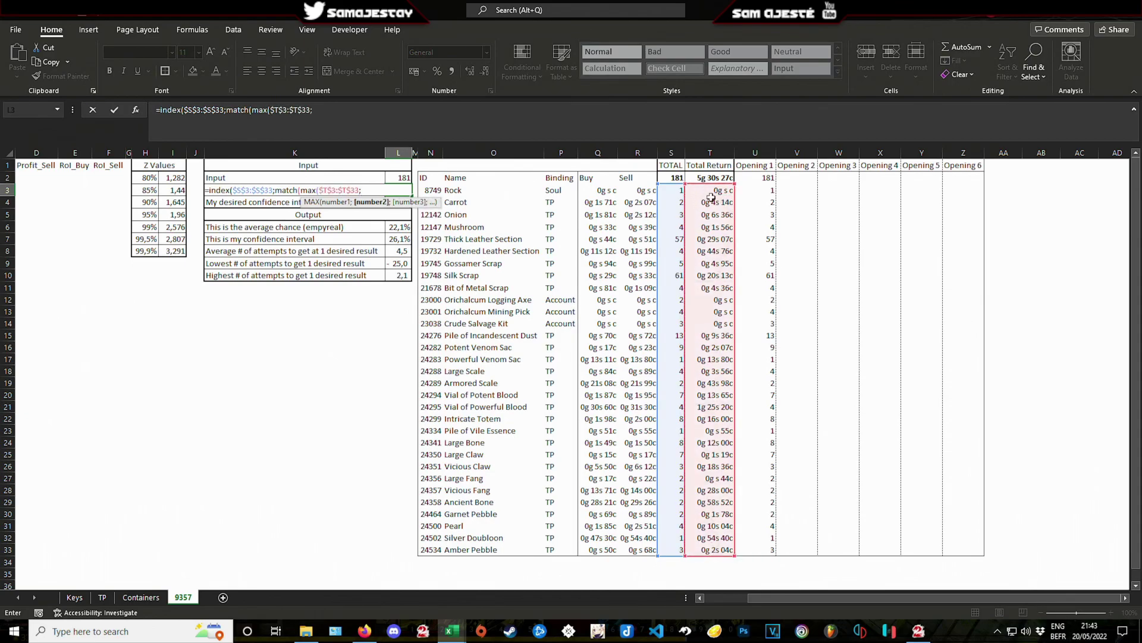
pyautogui.press('BackSpace')
pyautogui.write(');')
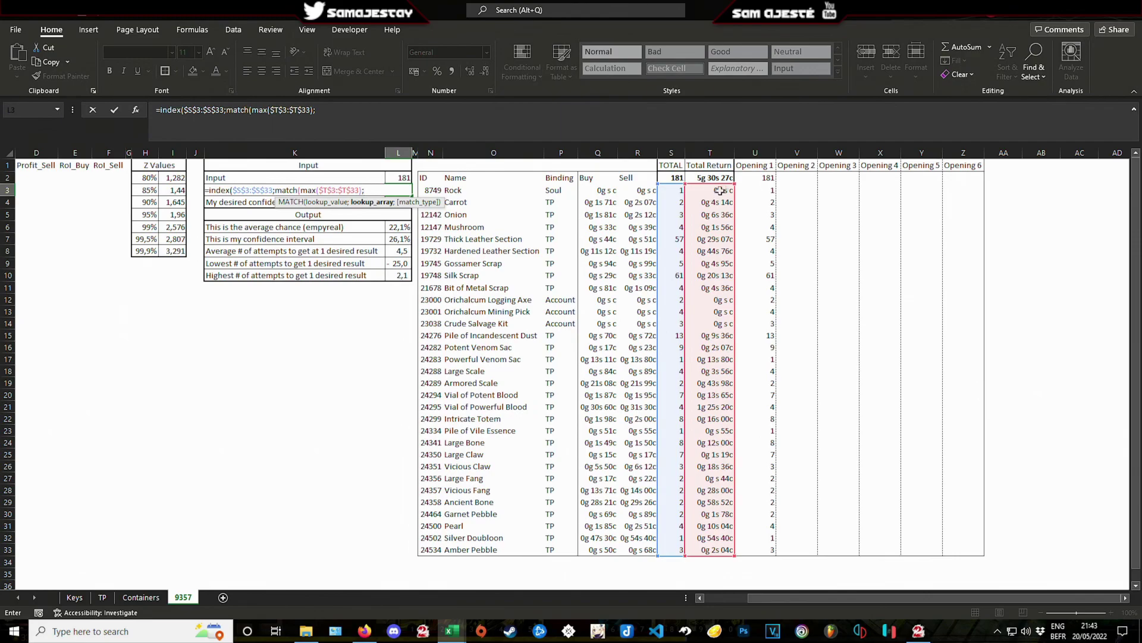
pyautogui.click(720, 190)
pyautogui.moveTo(720, 191); pyautogui.dragTo(704, 552)
pyautogui.press('F4')
pyautogui.write(';0')
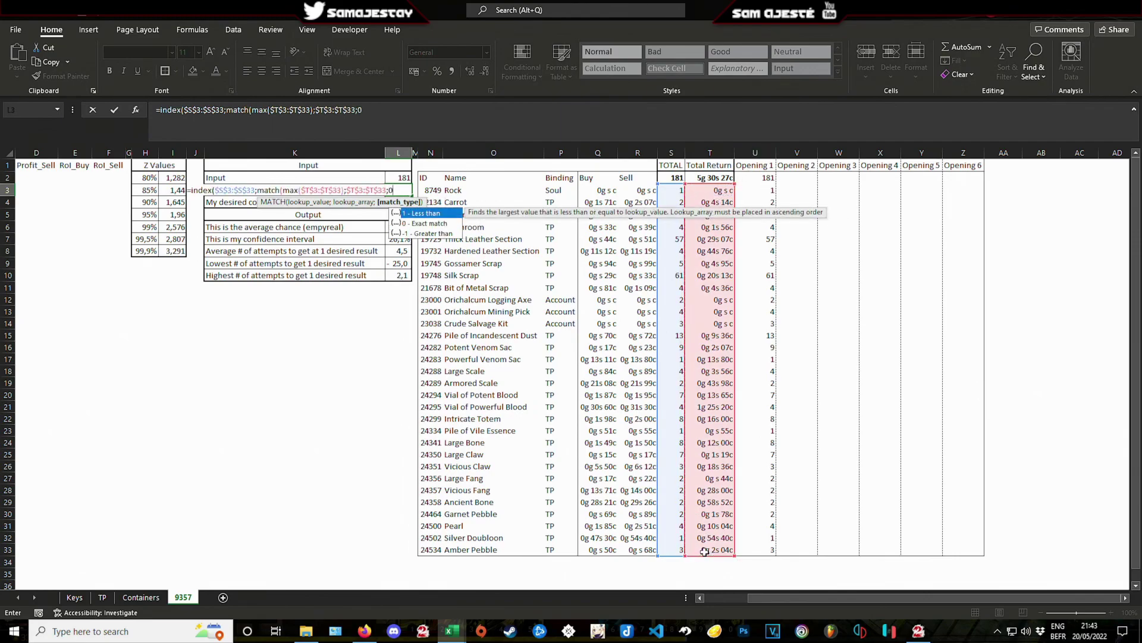
pyautogui.press('Return')
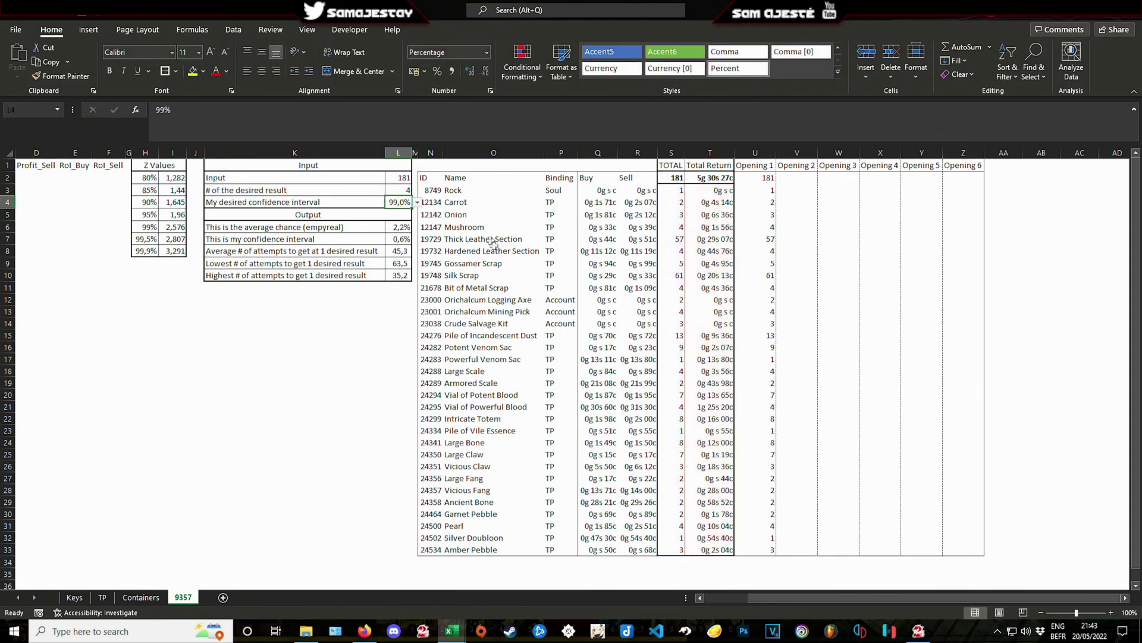
pyautogui.click(645, 322)
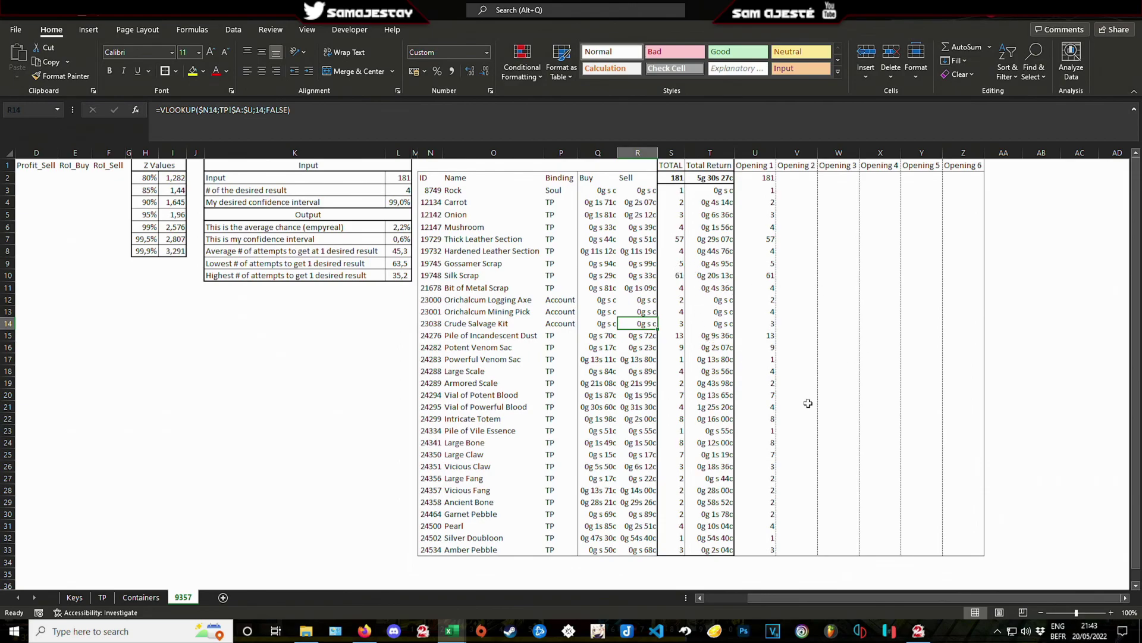
pyautogui.click(403, 189)
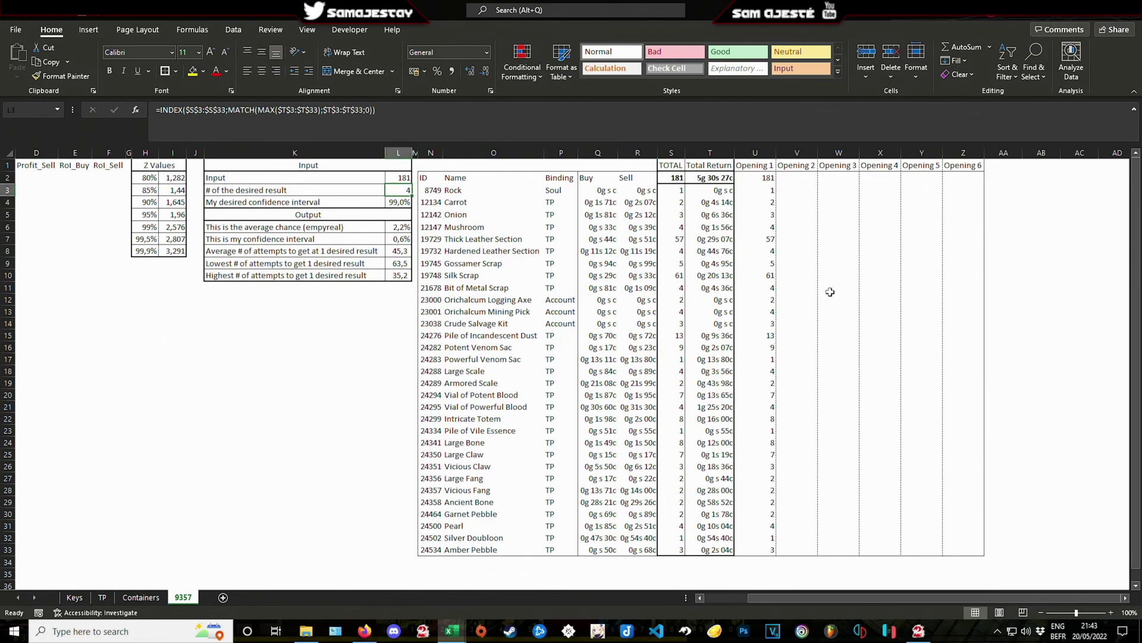
pyautogui.click(715, 190)
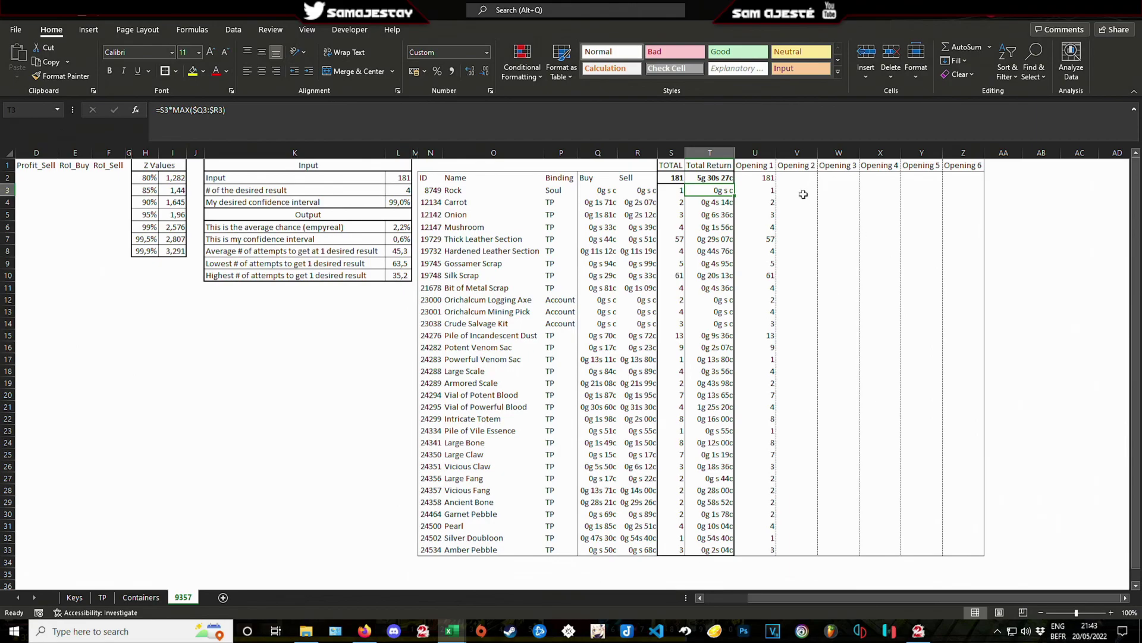
pyautogui.moveTo(714, 407); pyautogui.dragTo(425, 406)
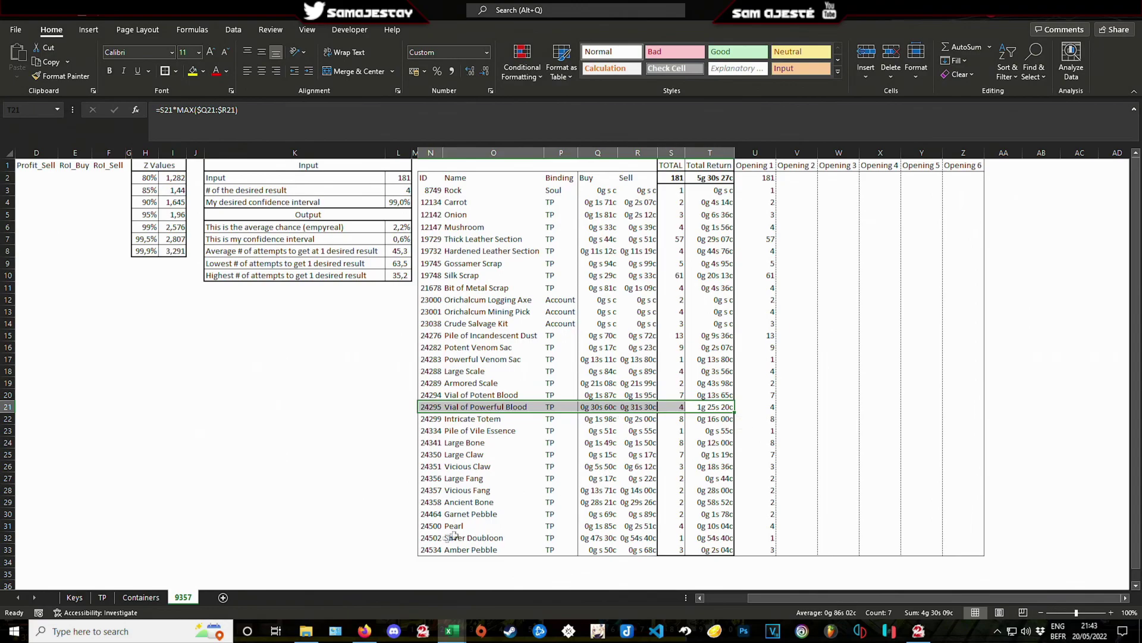
pyautogui.moveTo(426, 539); pyautogui.dragTo(634, 538)
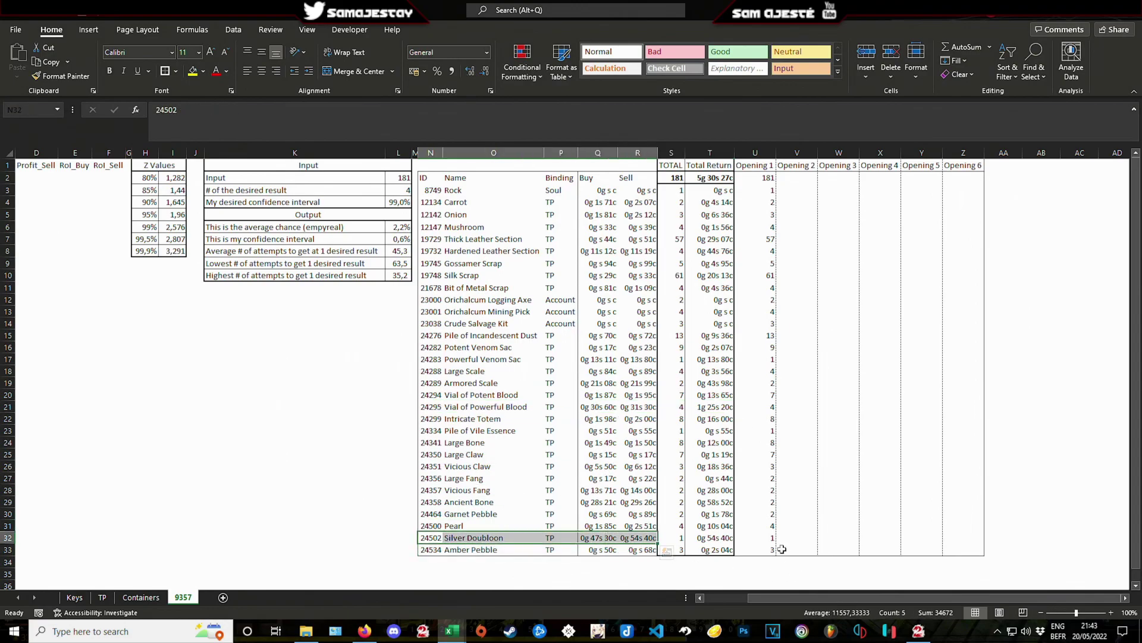
pyautogui.click(678, 536)
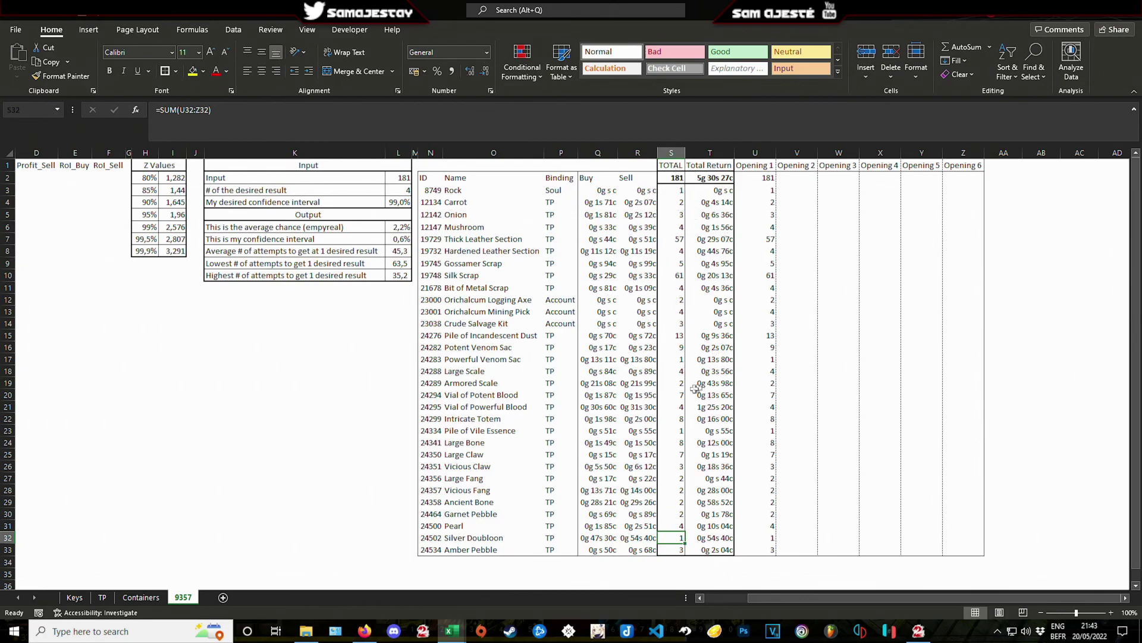
pyautogui.click(678, 404)
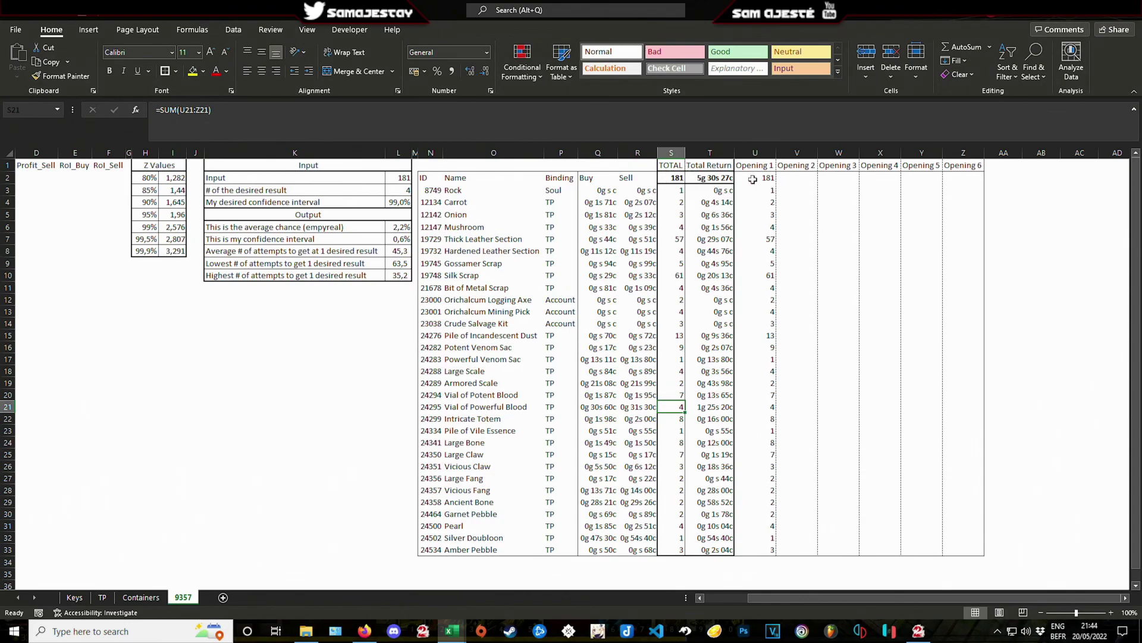
pyautogui.moveTo(752, 179); pyautogui.dragTo(952, 184)
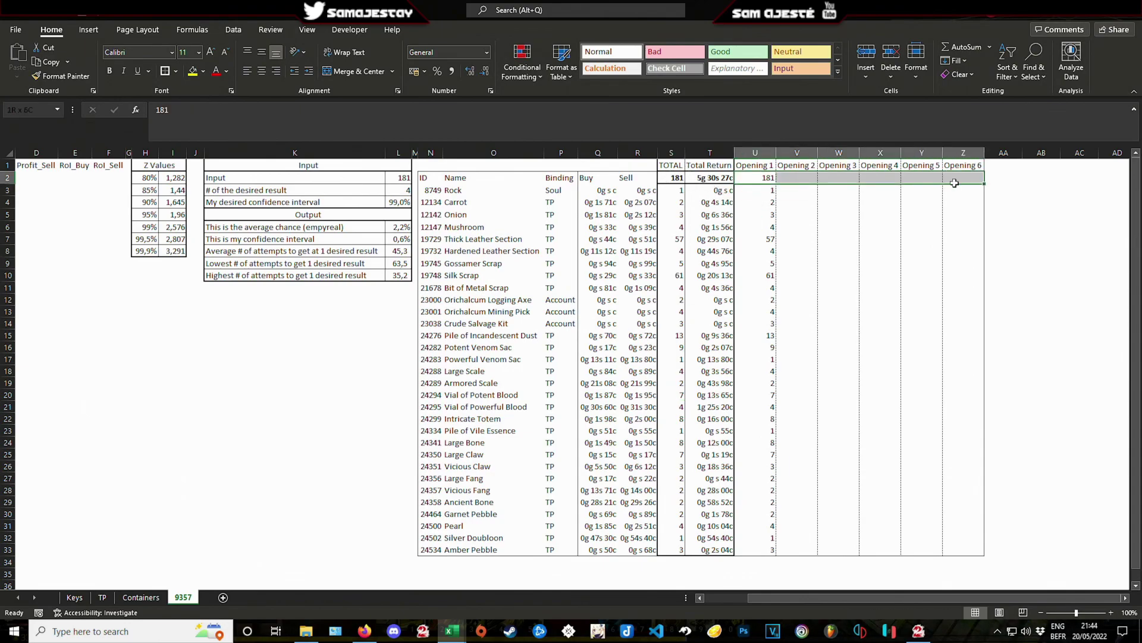
# Step: Add a border to the opening totals row and review the ID-to-Sell header row
pyautogui.click(177, 72)
pyautogui.click(198, 115)
pyautogui.click(645, 239)
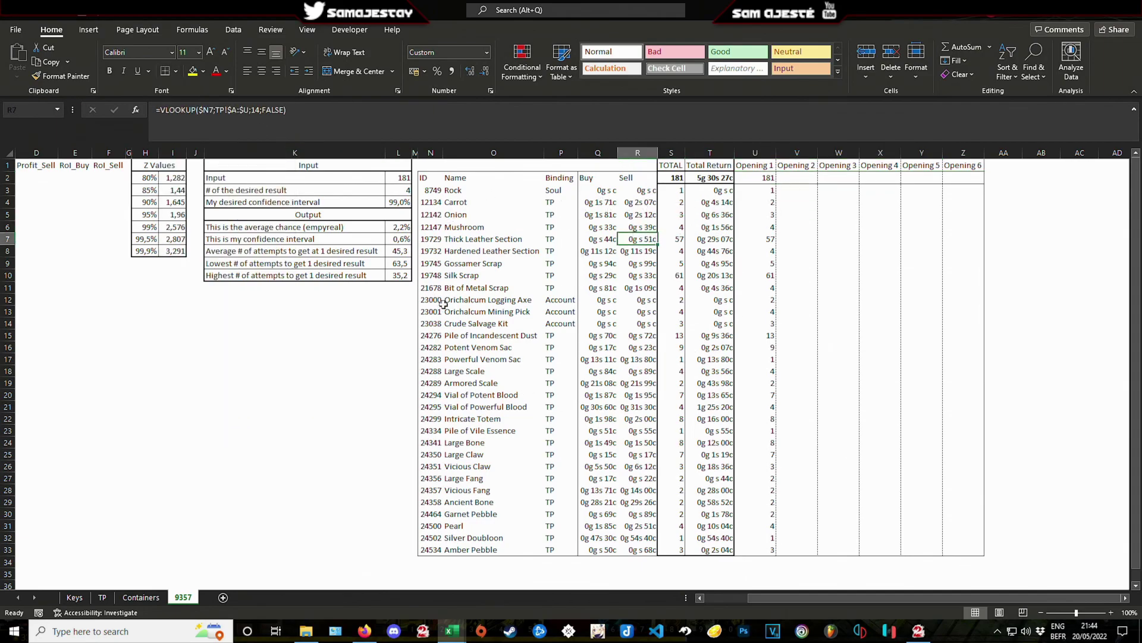
pyautogui.moveTo(593, 177); pyautogui.dragTo(633, 177)
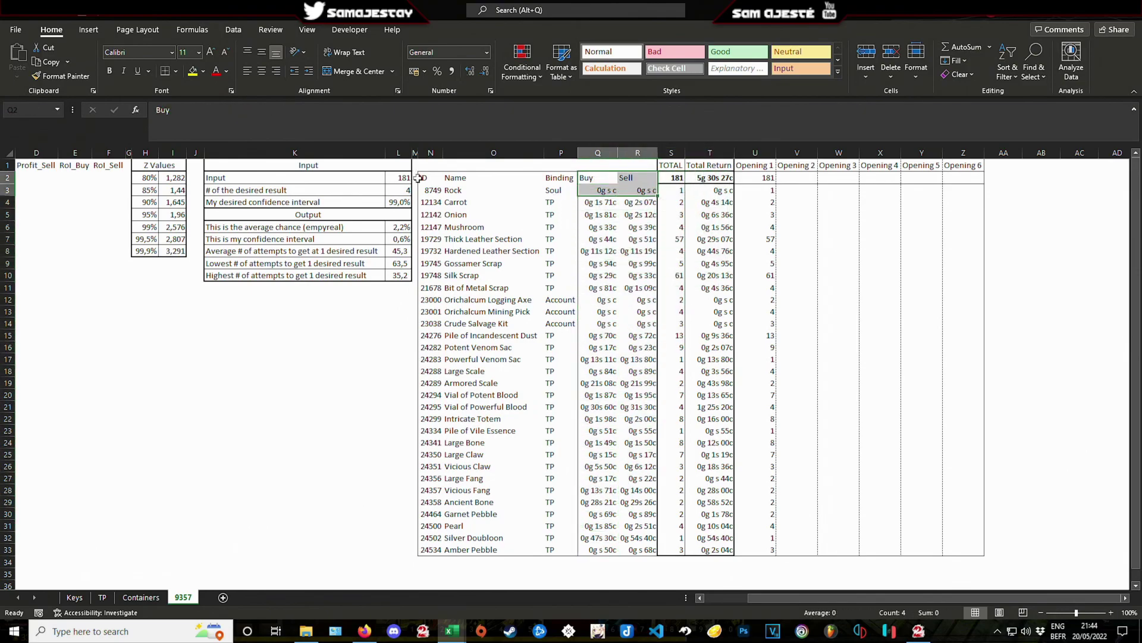
pyautogui.moveTo(423, 177); pyautogui.dragTo(637, 177)
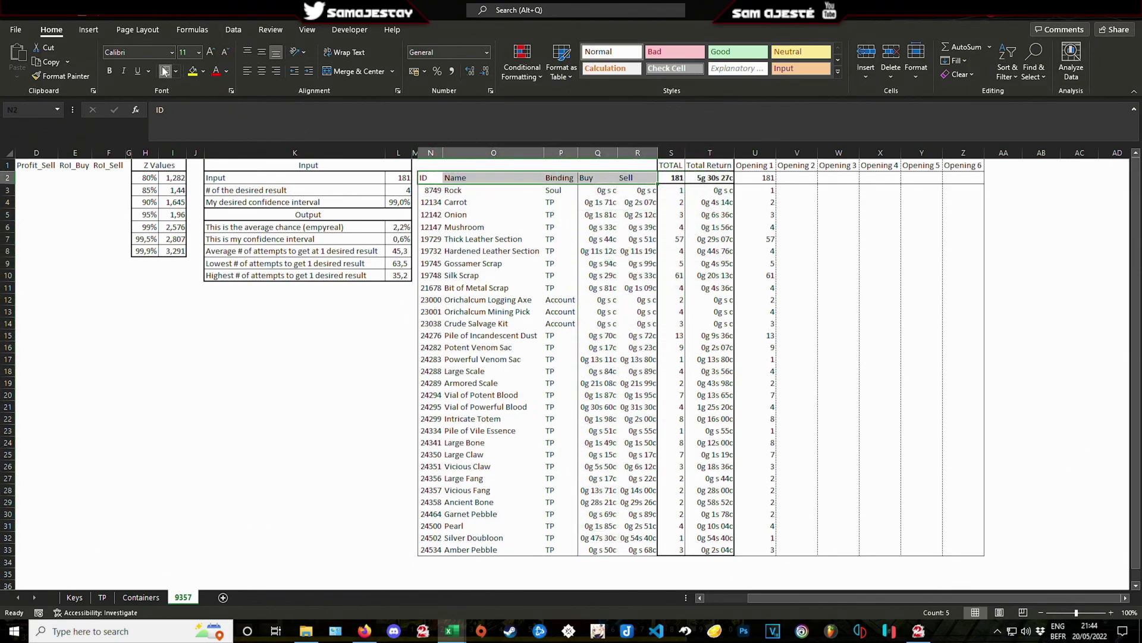
pyautogui.click(617, 248)
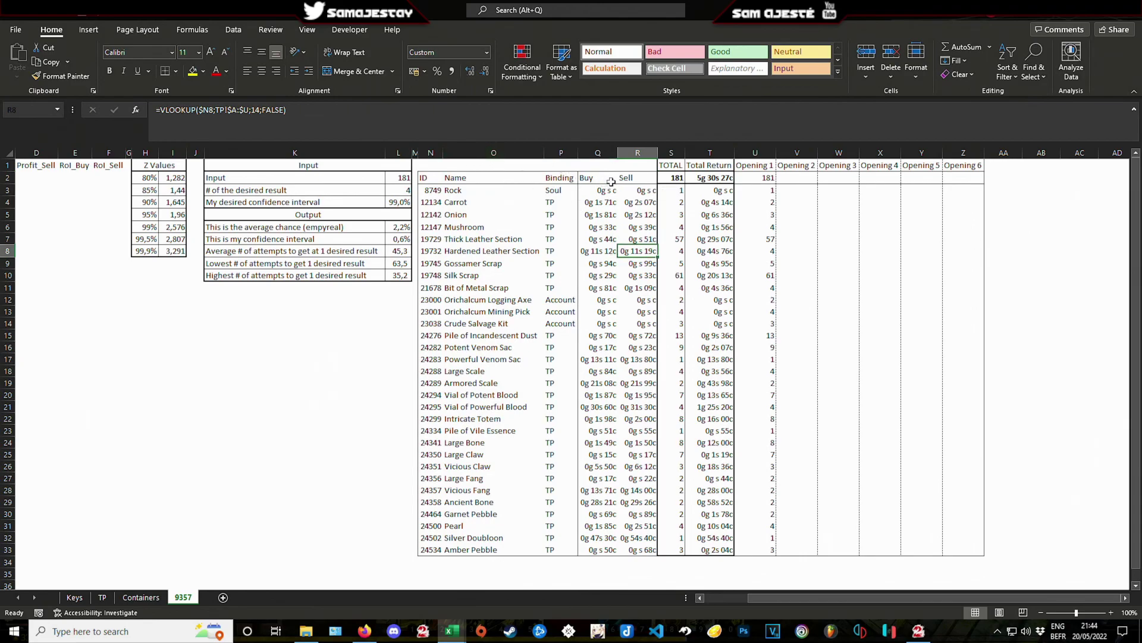
pyautogui.click(867, 268)
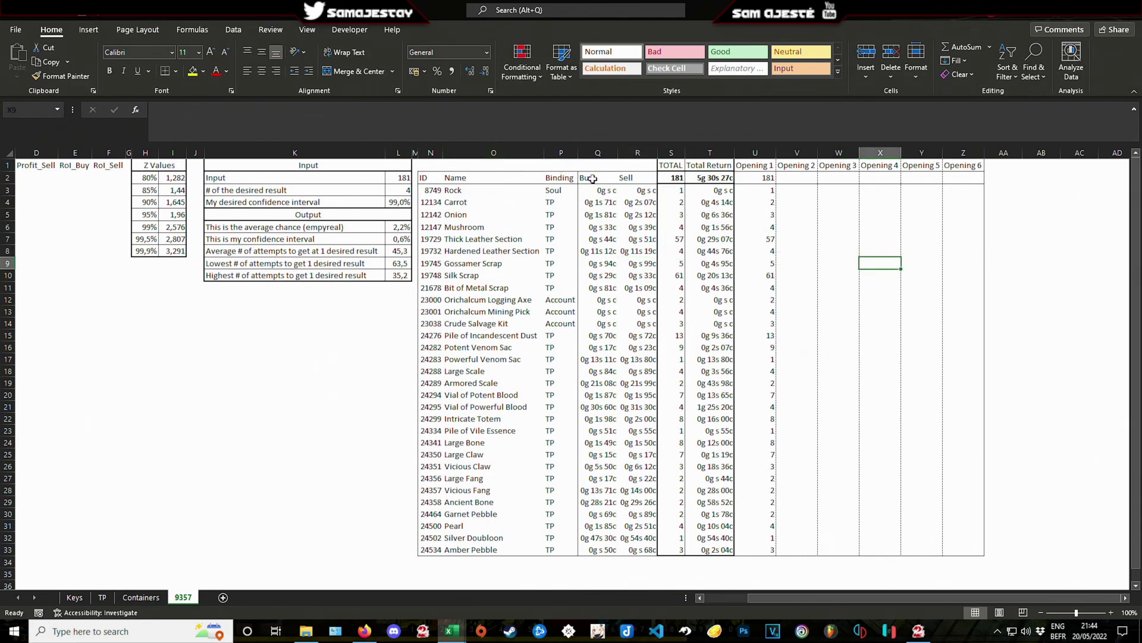
# Step: Give the Buy price column a thin dashed border
pyautogui.click(605, 194)
pyautogui.moveTo(603, 177); pyautogui.dragTo(608, 548)
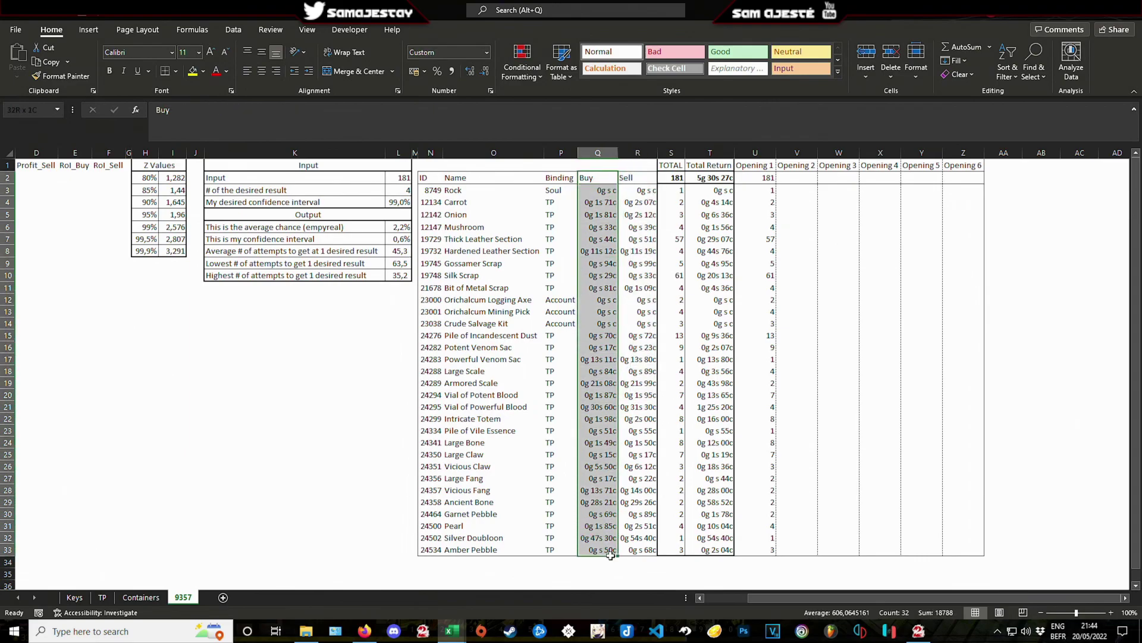
pyautogui.click(175, 72)
pyautogui.click(249, 423)
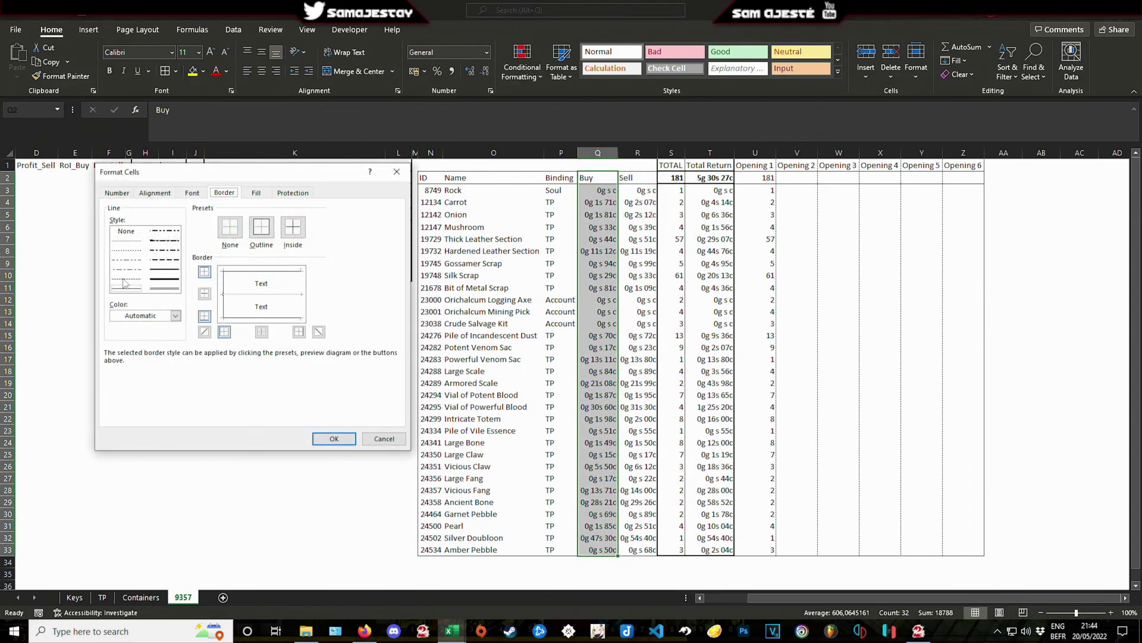
pyautogui.click(124, 279)
pyautogui.click(334, 438)
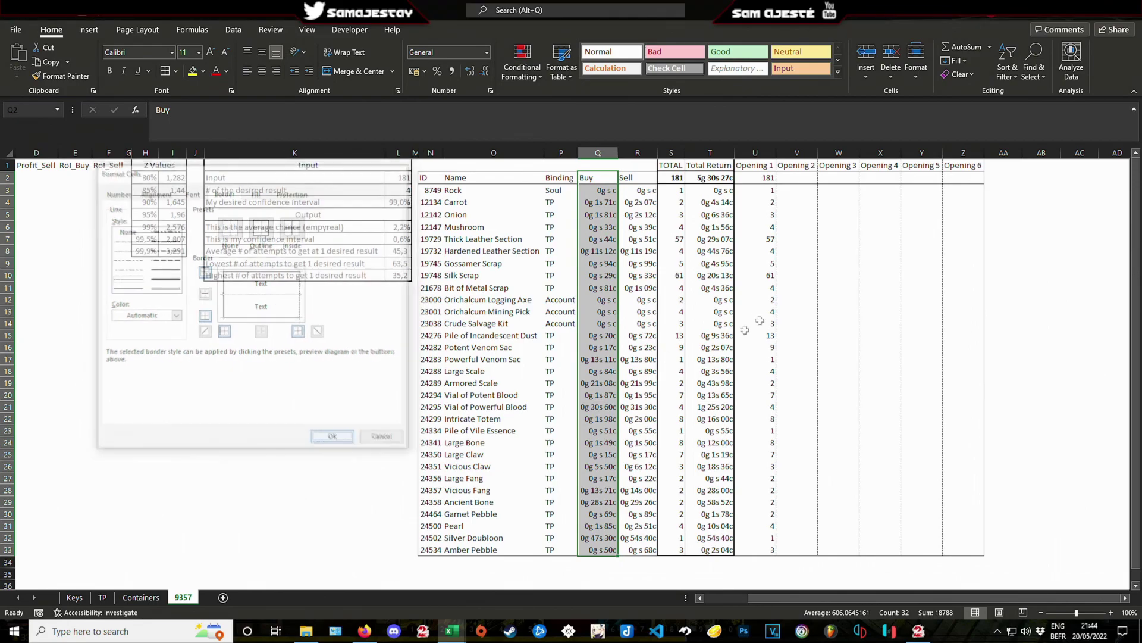
pyautogui.click(754, 311)
# Step: Add dashed left and right borders to the Name column
pyautogui.moveTo(448, 175); pyautogui.dragTo(485, 550)
pyautogui.click(176, 72)
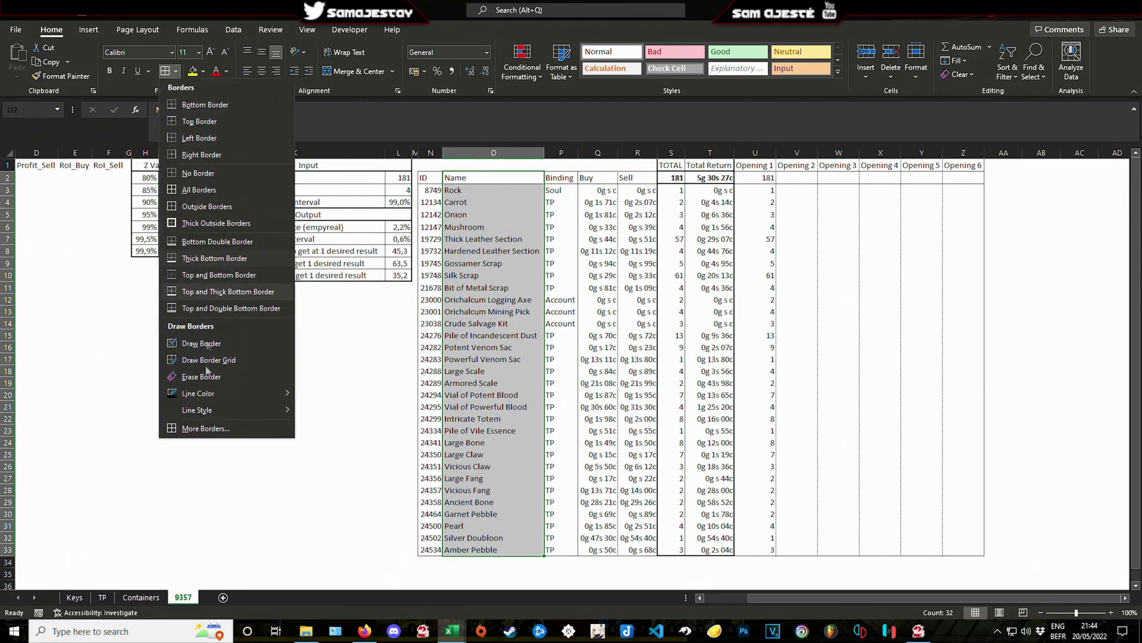
pyautogui.click(197, 431)
pyautogui.click(121, 279)
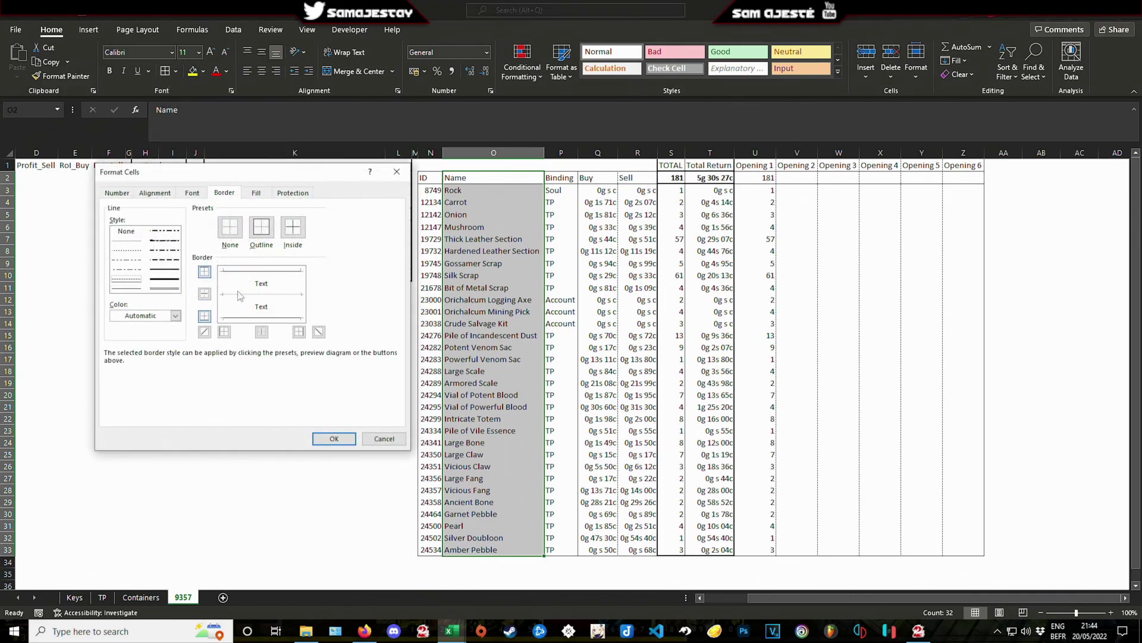
pyautogui.click(226, 290)
pyautogui.click(300, 286)
pyautogui.click(334, 438)
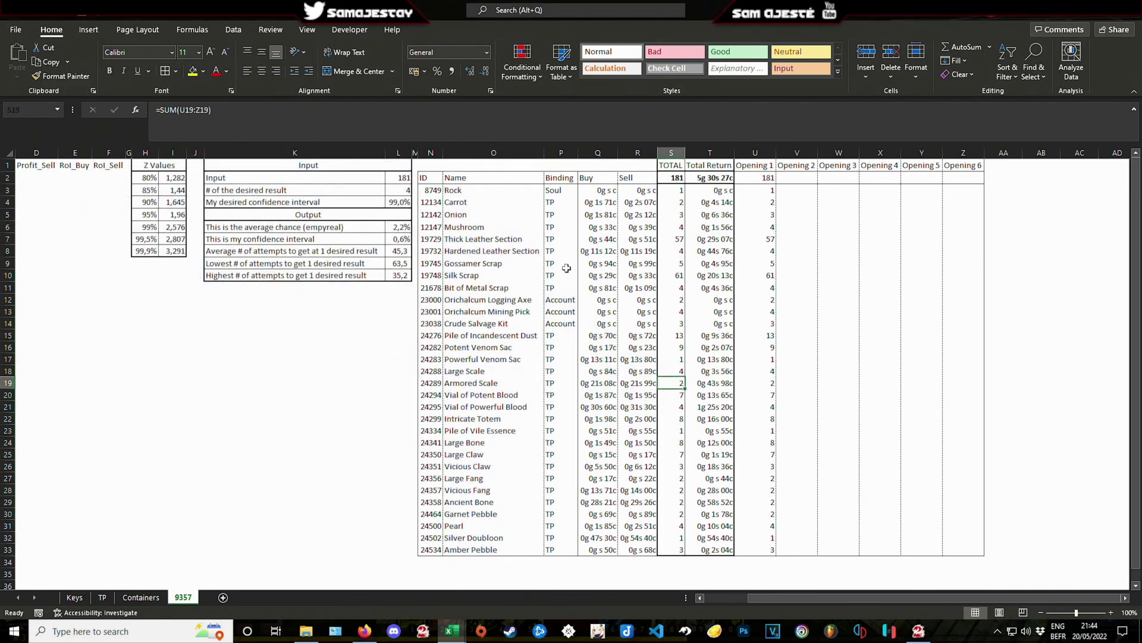
# Step: Delete the empty gap column J between the Z Values table and the calculator
pyautogui.moveTo(432, 153); pyautogui.dragTo(981, 154)
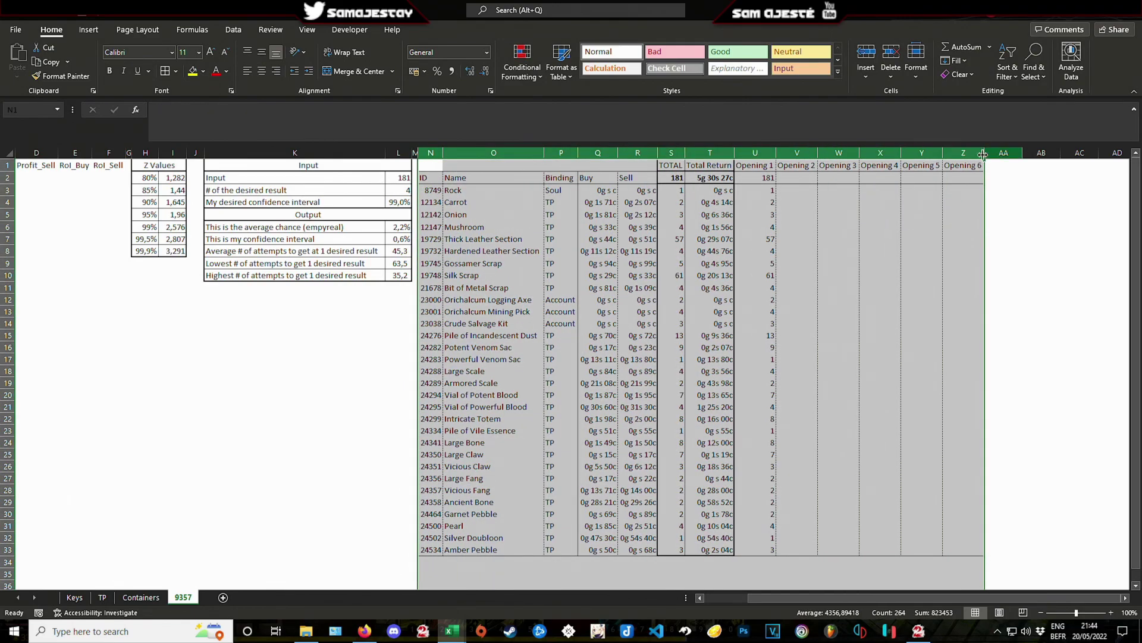
pyautogui.click(881, 244)
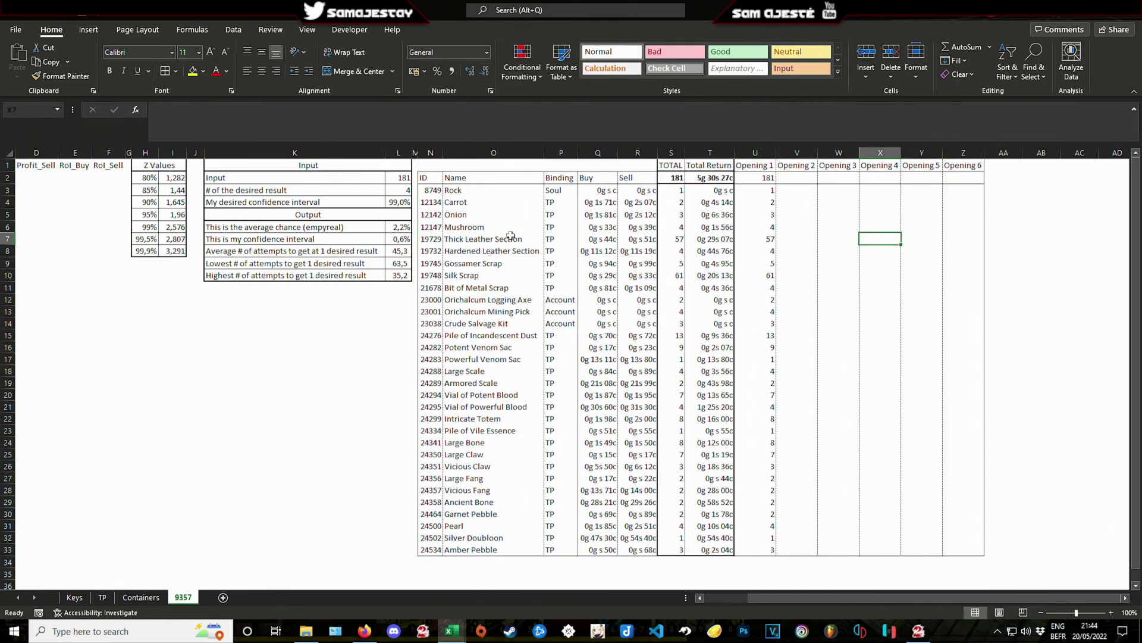
pyautogui.click(195, 153)
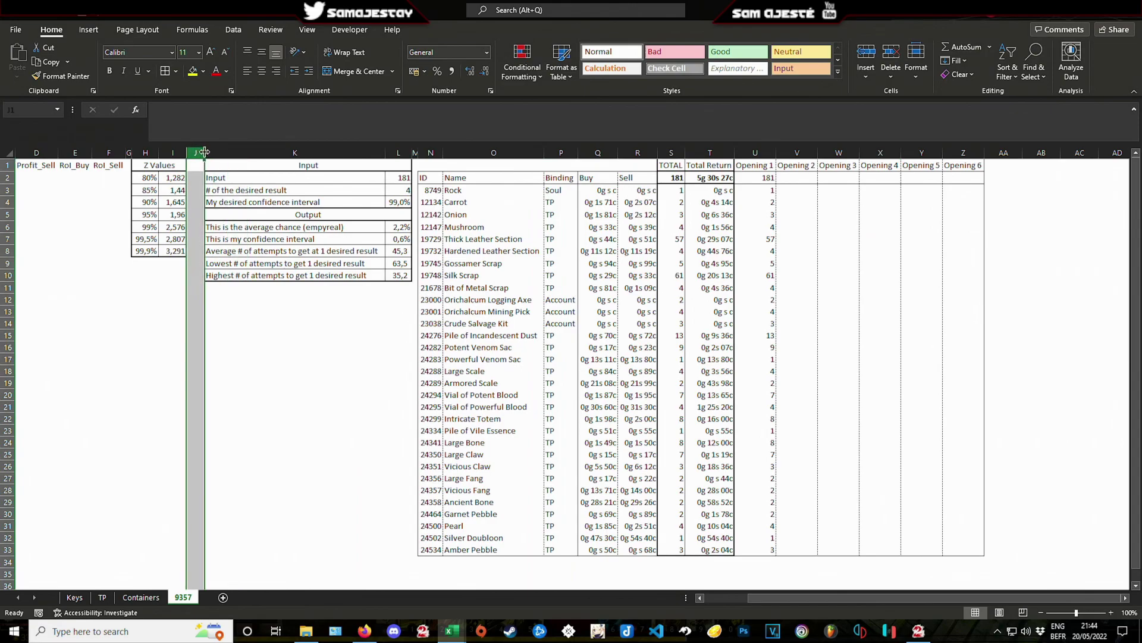
pyautogui.moveTo(204, 153); pyautogui.dragTo(191, 150)
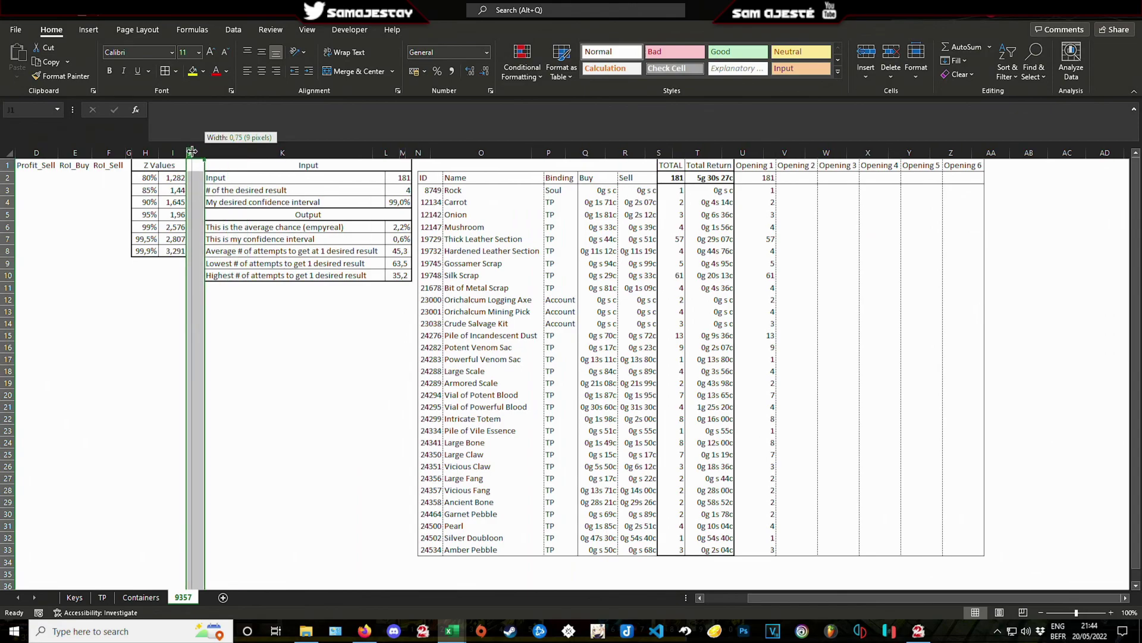
pyautogui.moveTo(192, 151); pyautogui.dragTo(193, 152)
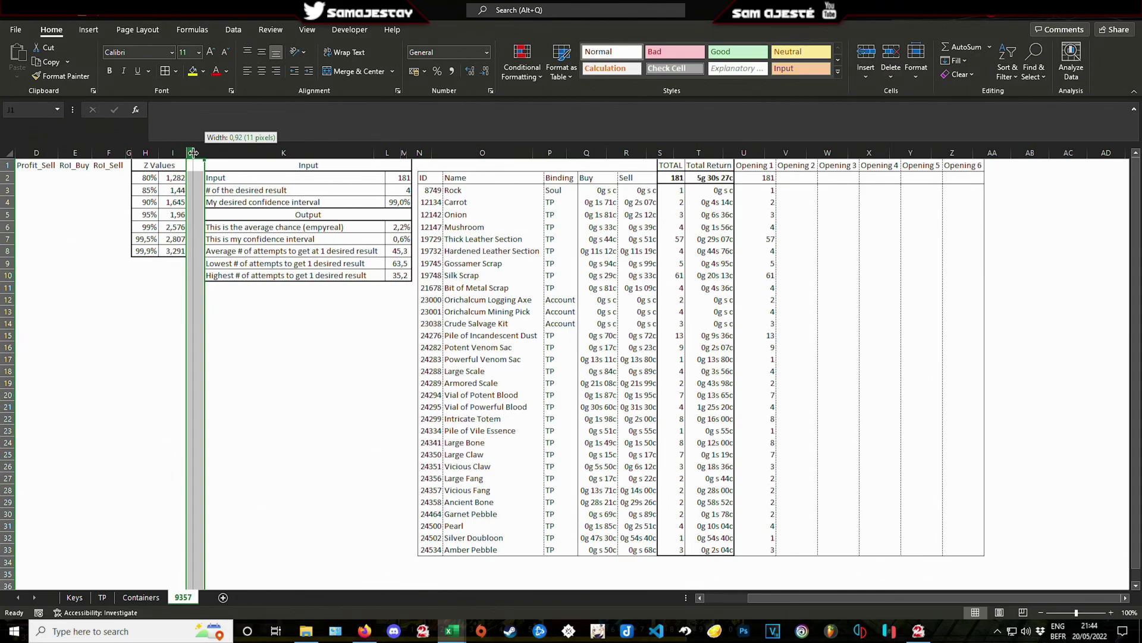
pyautogui.moveTo(193, 152); pyautogui.dragTo(192, 152)
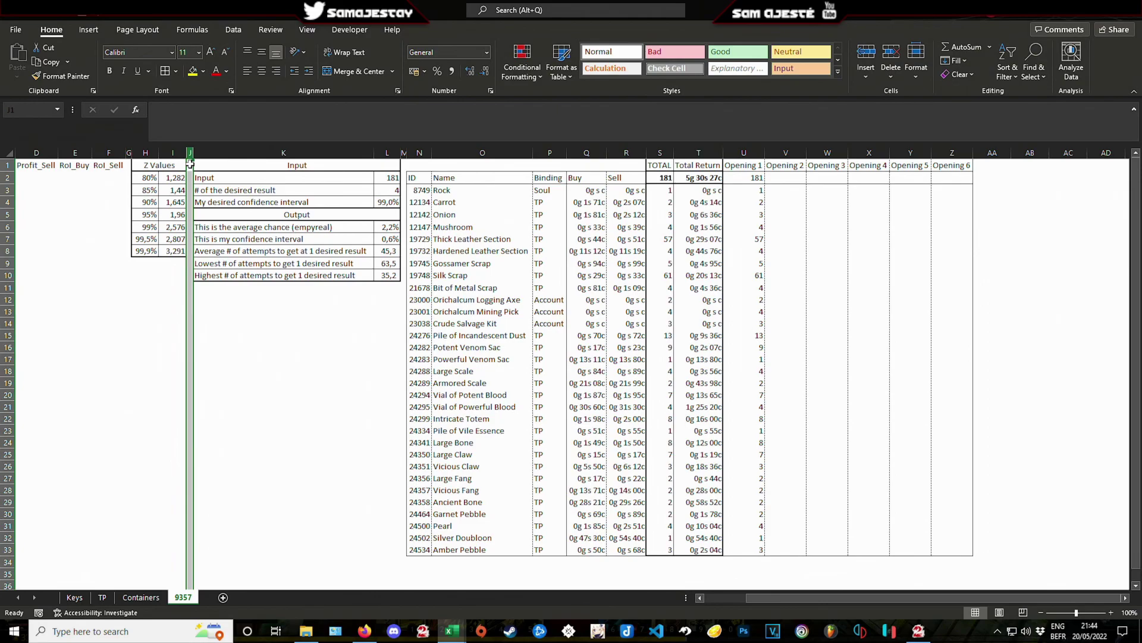
pyautogui.hotkey('ctrl', '-')
pyautogui.press('Left')
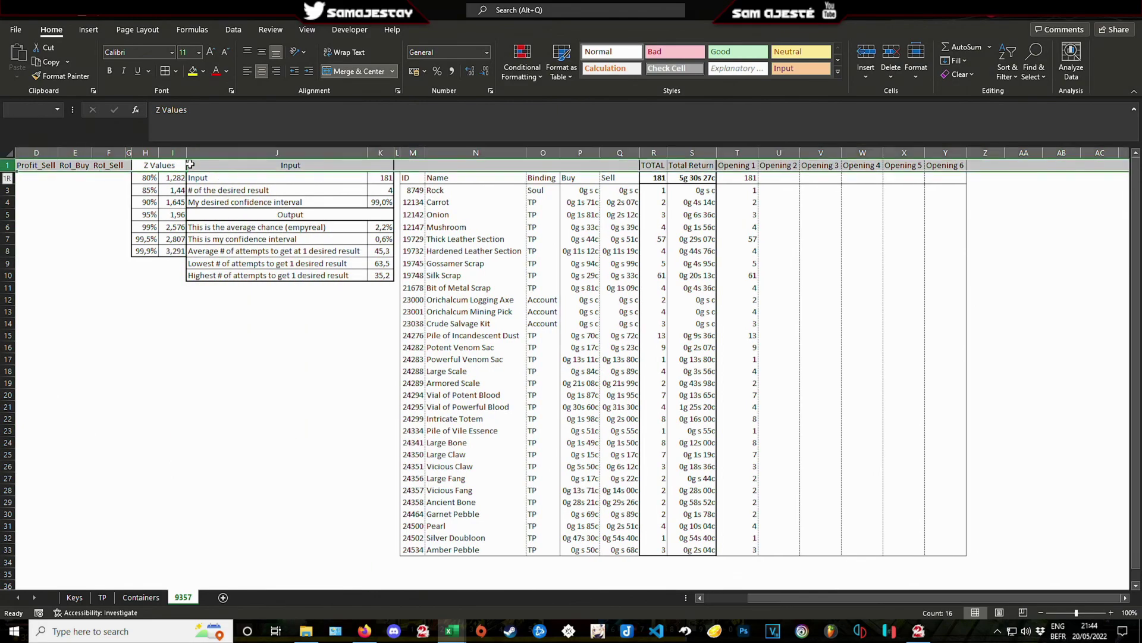
pyautogui.hotkey('ctrl', 'space')
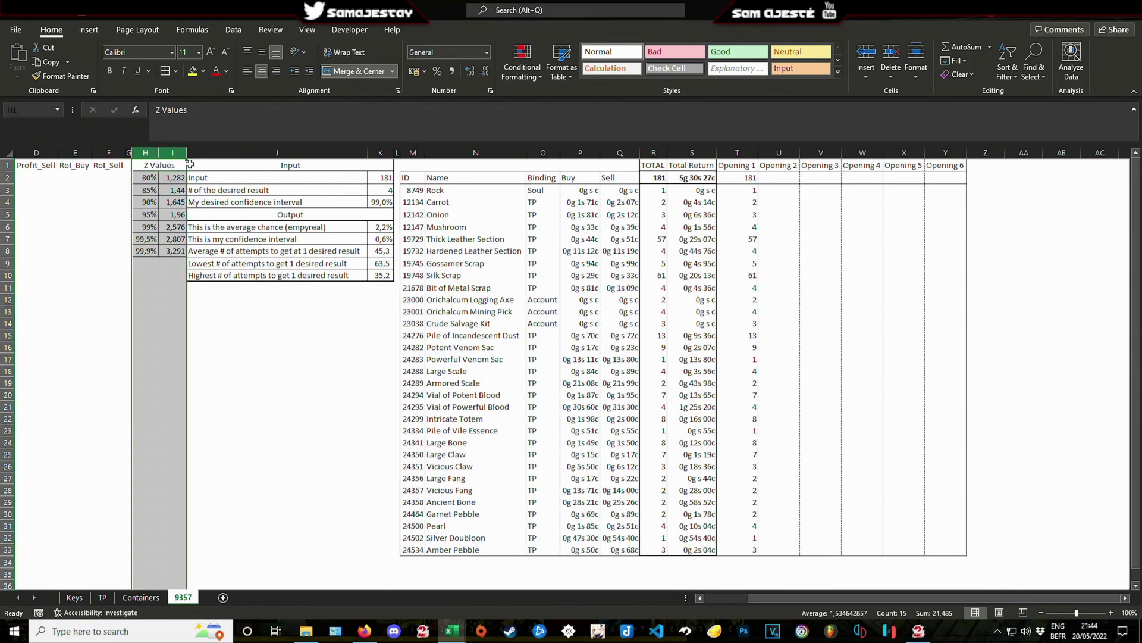
# Step: Delete Z Values columns H:I, jump back to the ROI headers and check K2's formula
pyautogui.rightClick(160, 153)
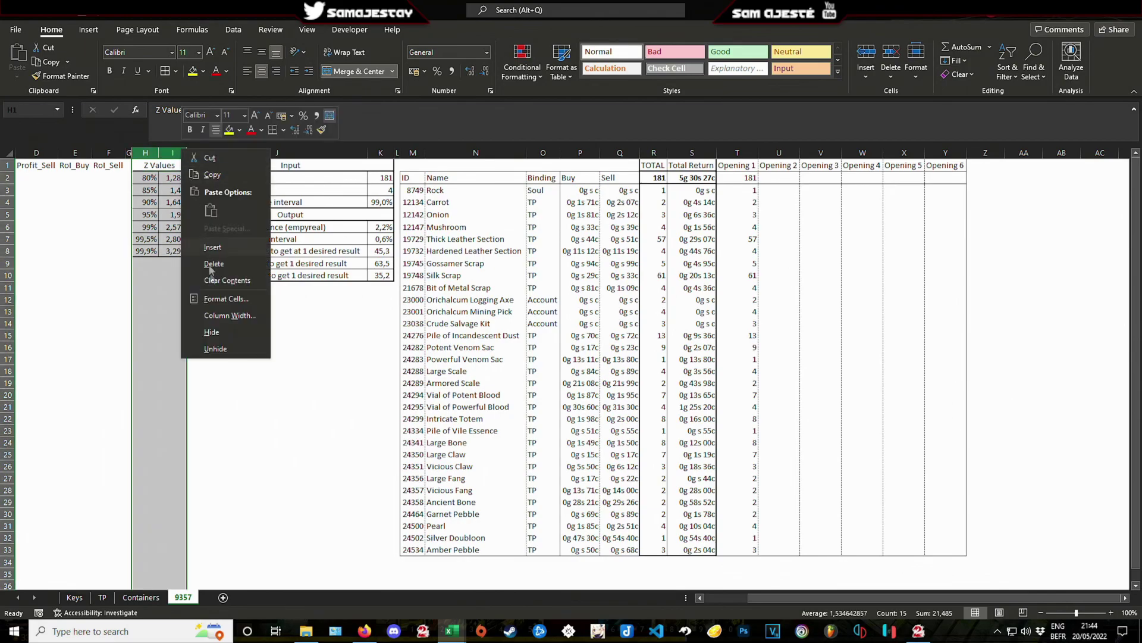
pyautogui.click(212, 265)
pyautogui.click(268, 326)
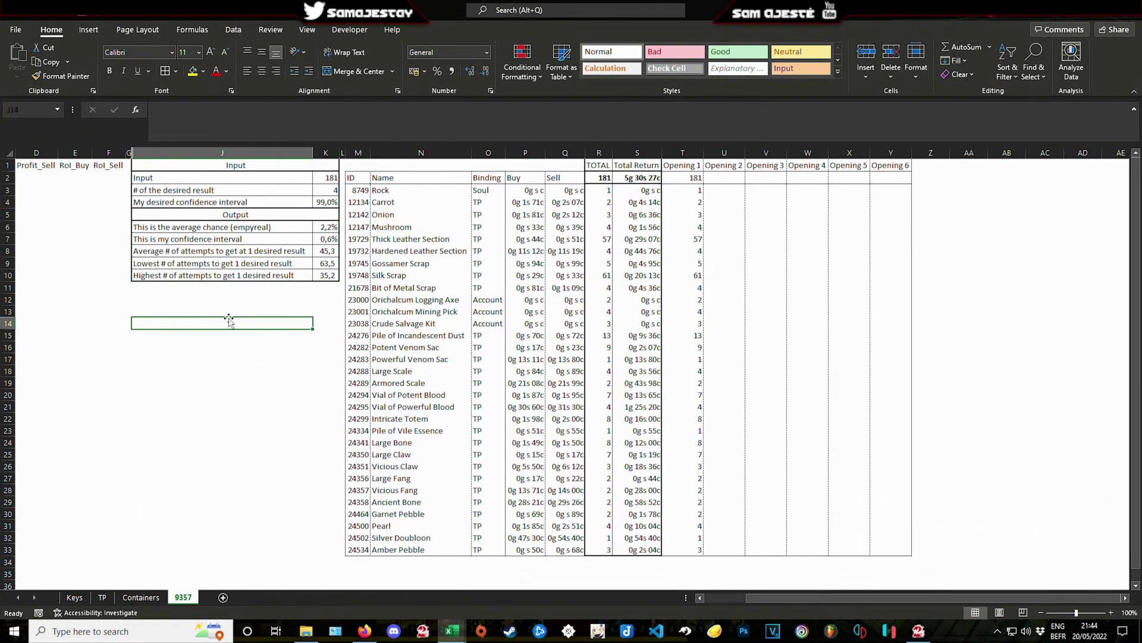
pyautogui.click(265, 168)
pyautogui.hotkey('ctrl', 'Home')
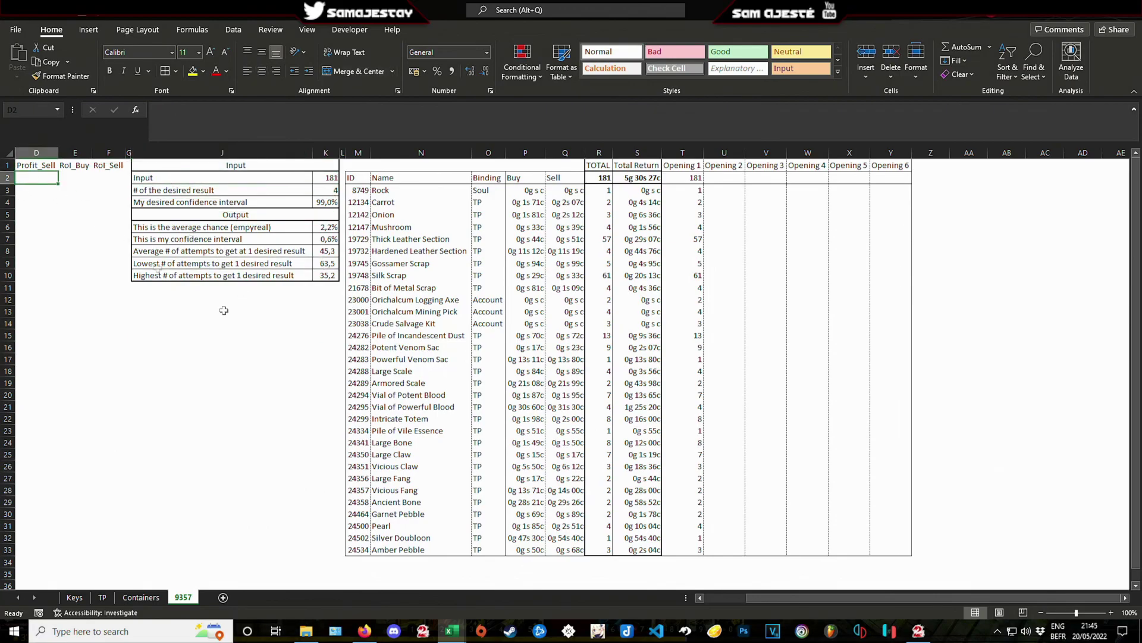
pyautogui.moveTo(785, 597); pyautogui.dragTo(700, 610)
pyautogui.press('Left')
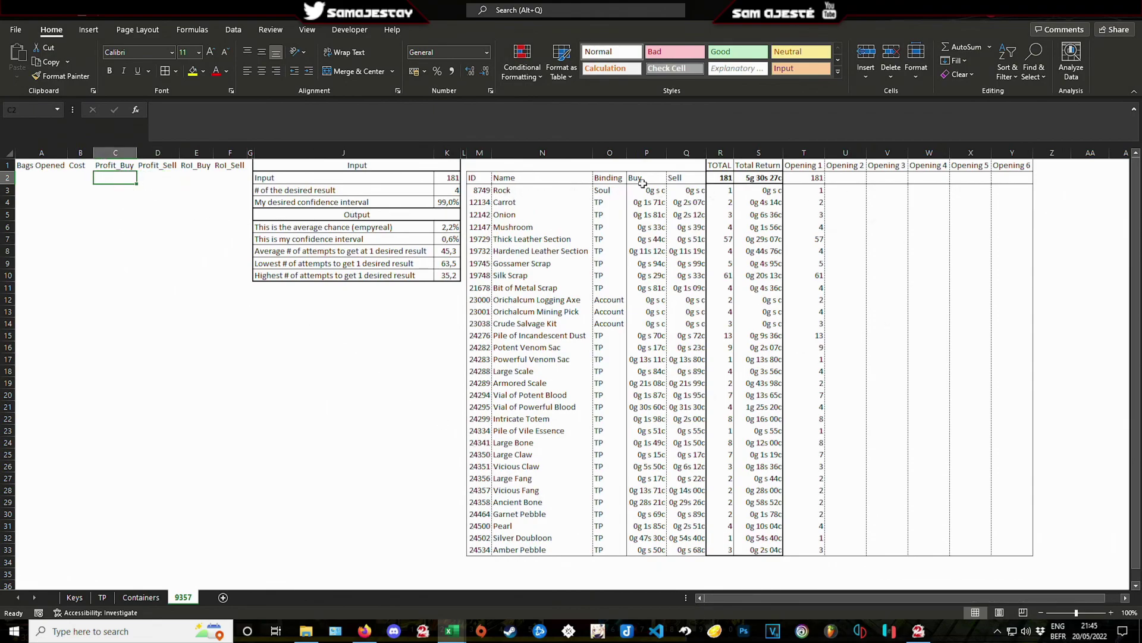
pyautogui.click(456, 178)
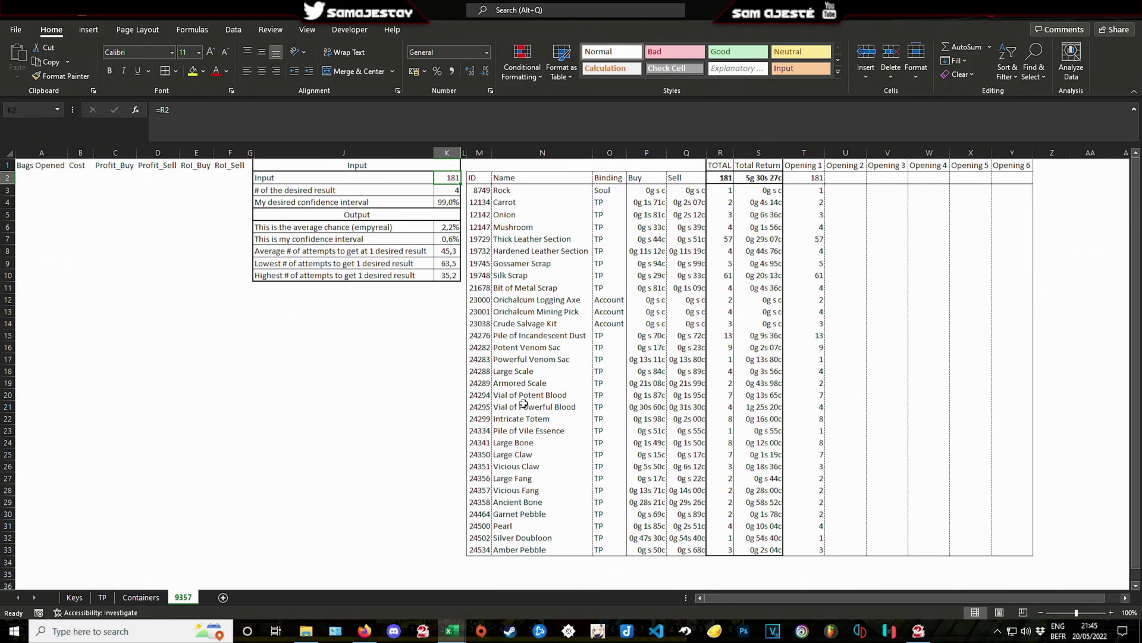
pyautogui.click(446, 192)
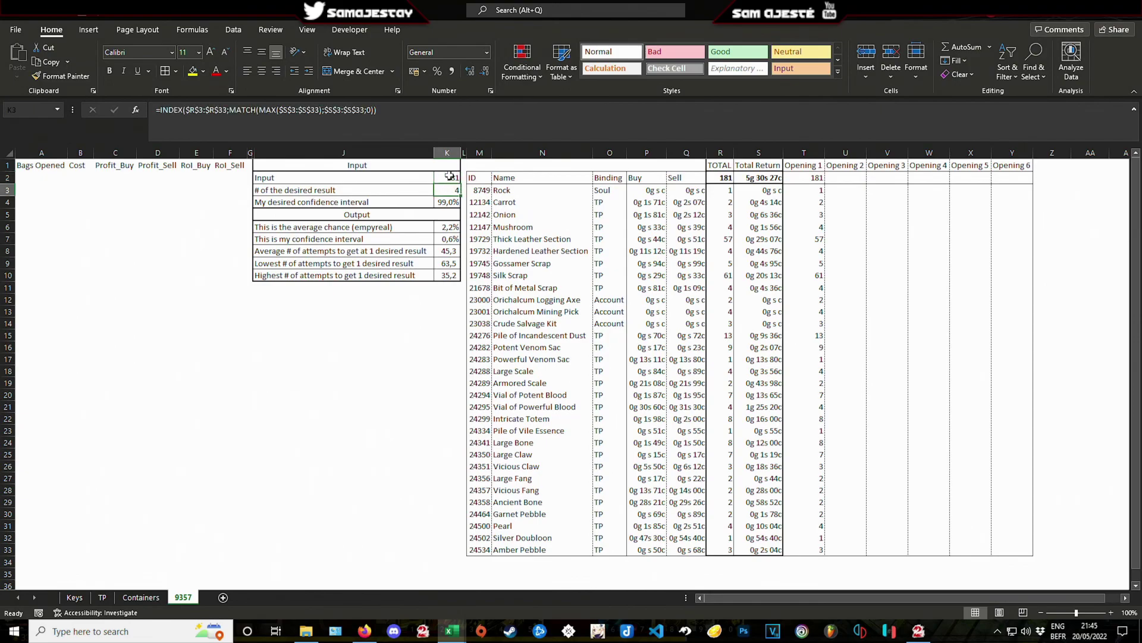
pyautogui.click(450, 176)
pyautogui.click(439, 240)
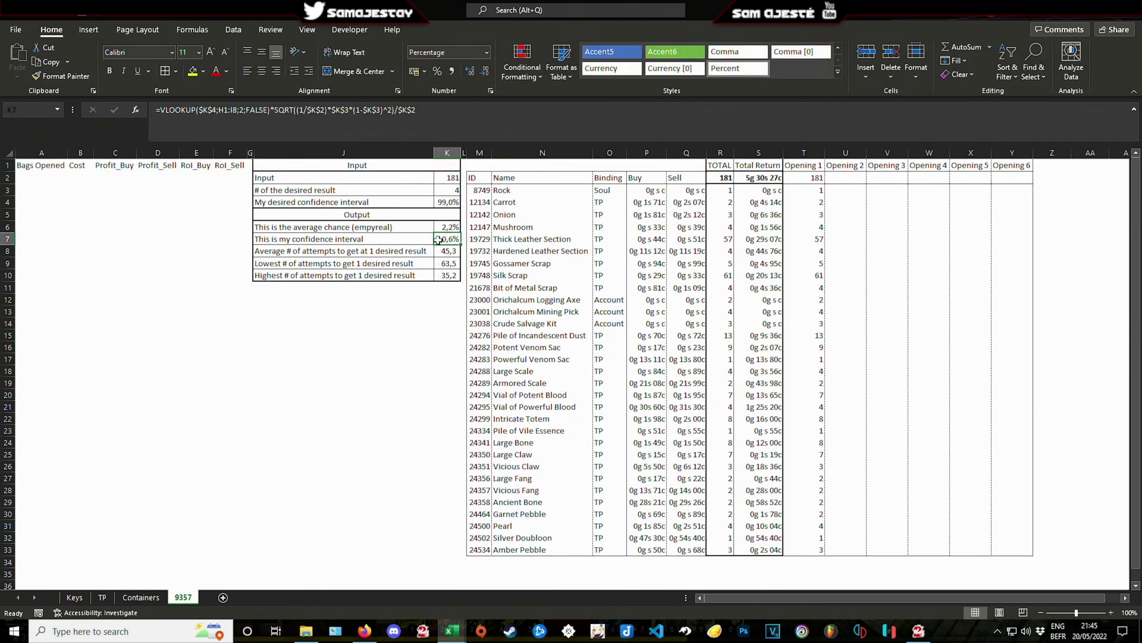
pyautogui.click(450, 225)
pyautogui.click(451, 238)
pyautogui.click(416, 333)
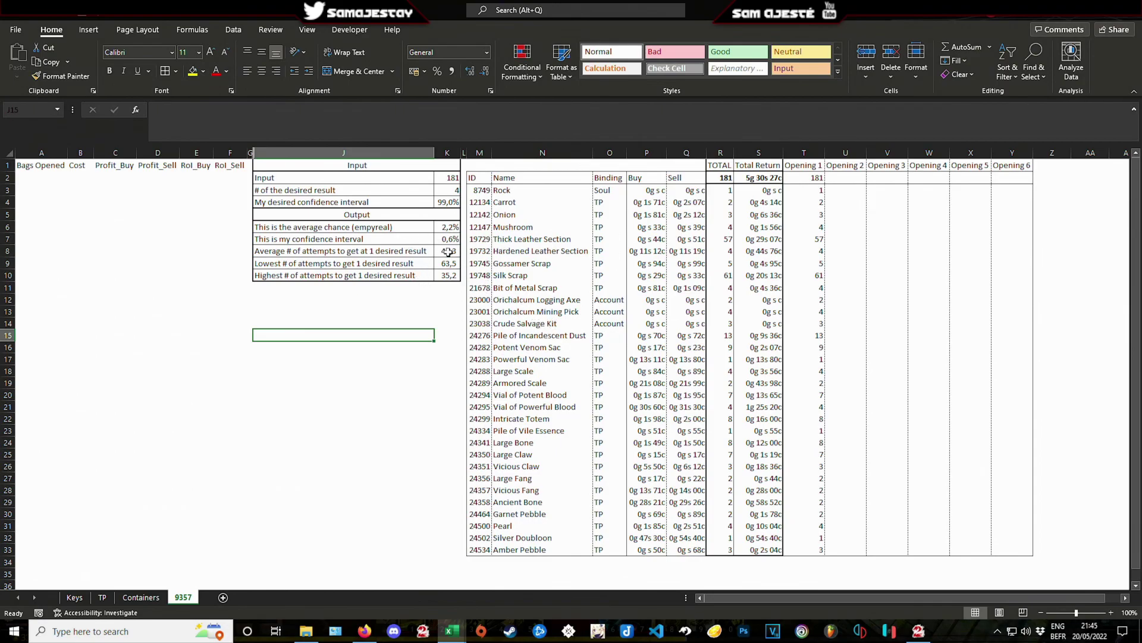
pyautogui.click(448, 275)
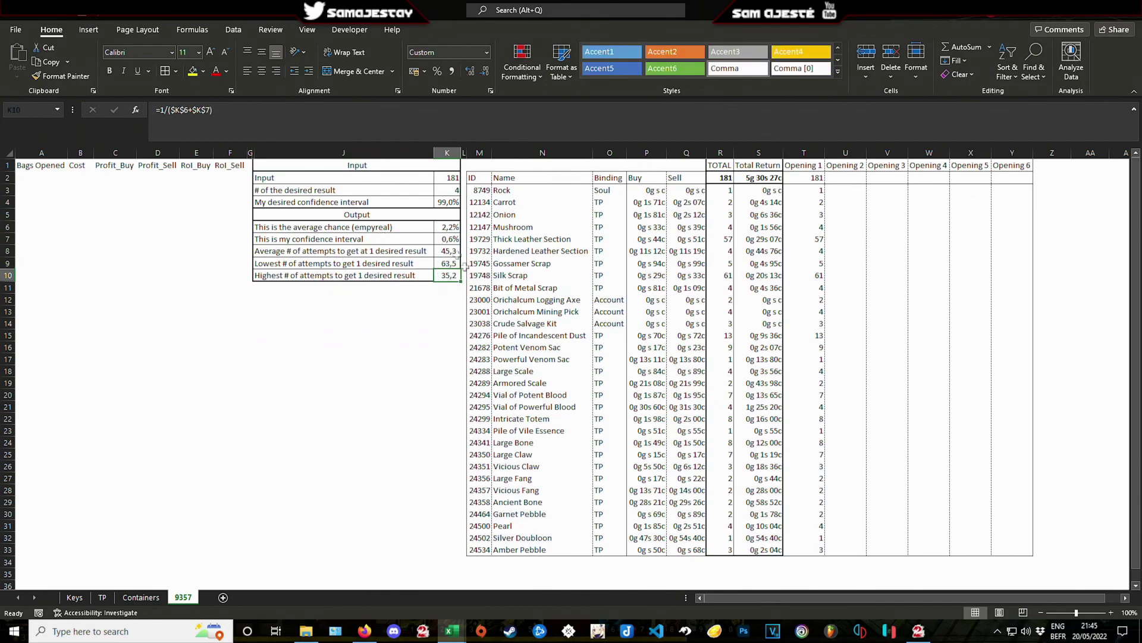
pyautogui.click(47, 178)
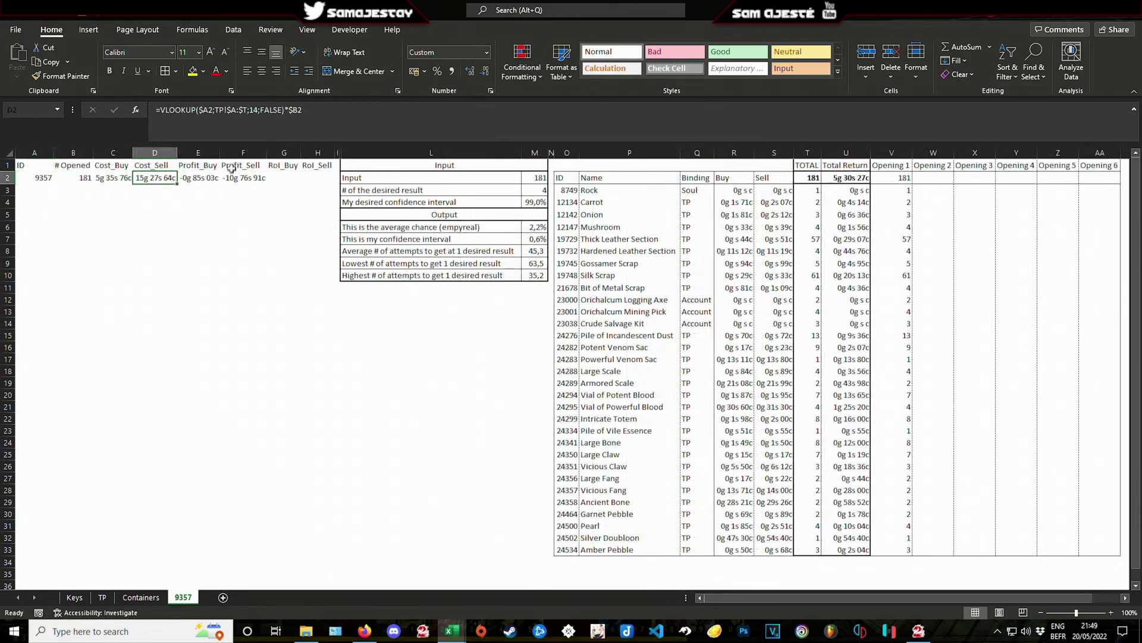
# Step: Enter =$E2/$C2 as RoI_Buy in G2 and format it as a percentage, showing -16%
pyautogui.click(242, 177)
pyautogui.click(198, 177)
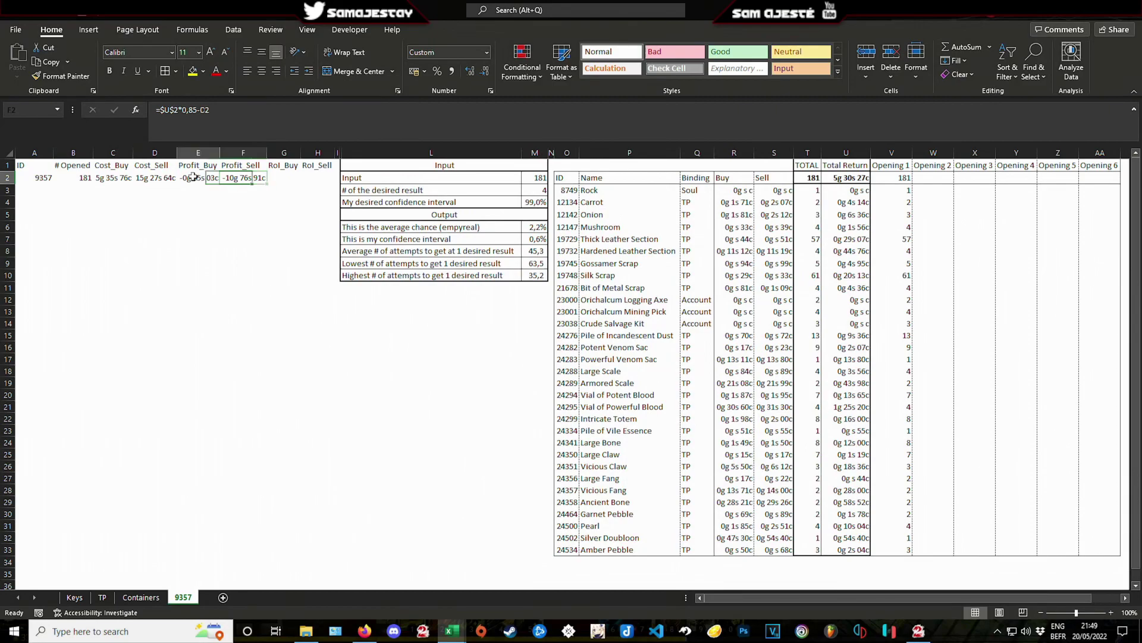
pyautogui.click(283, 177)
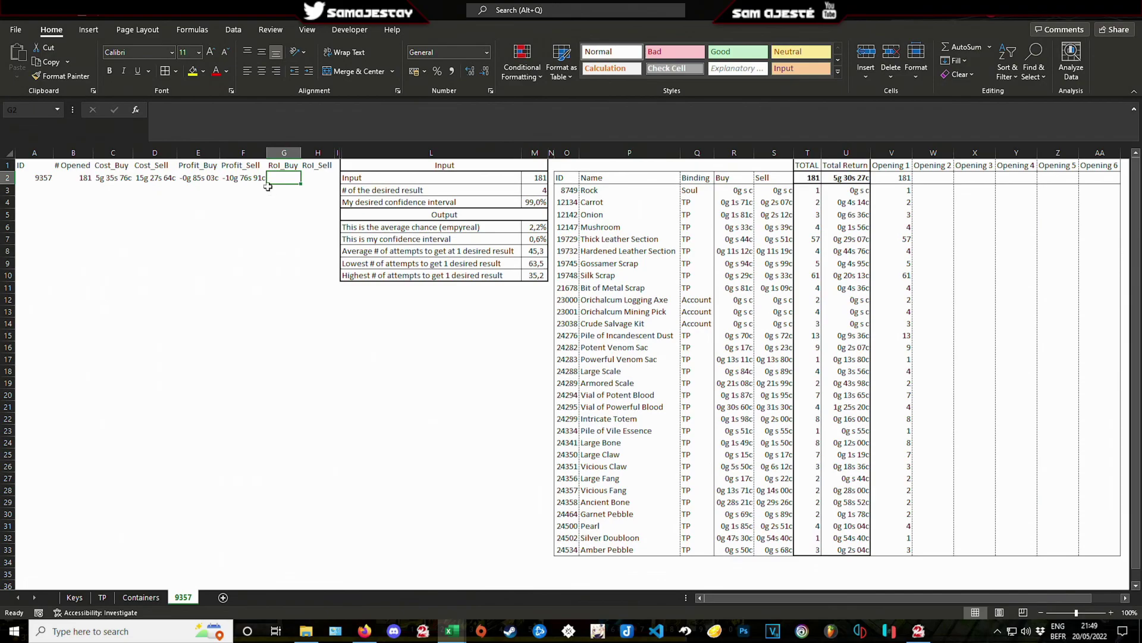
pyautogui.write('=')
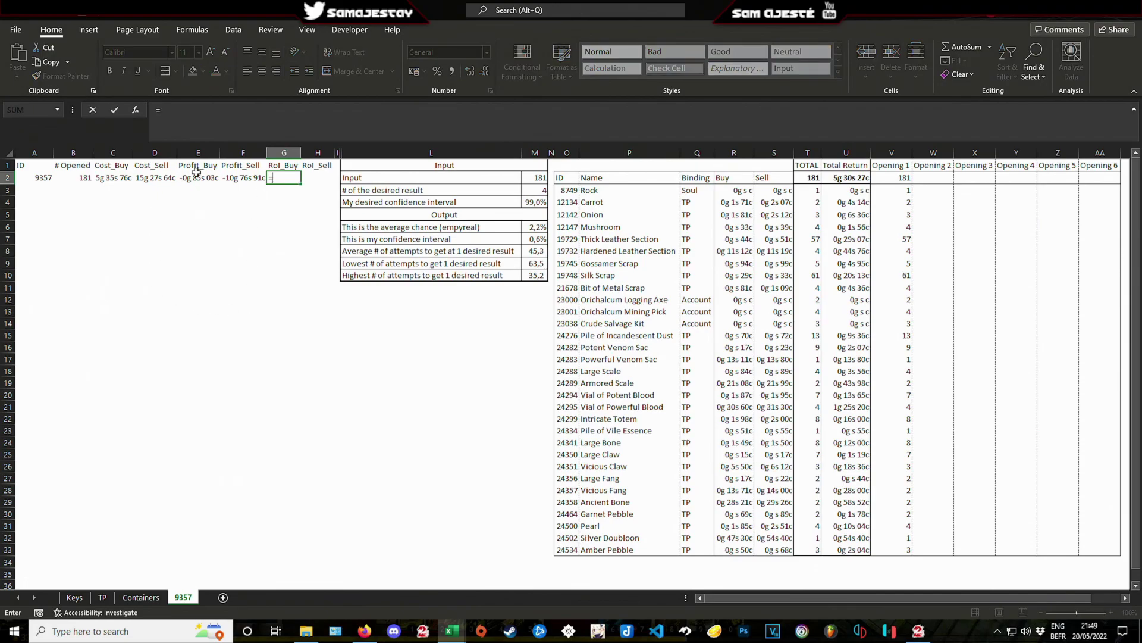
pyautogui.click(194, 179)
pyautogui.write('/')
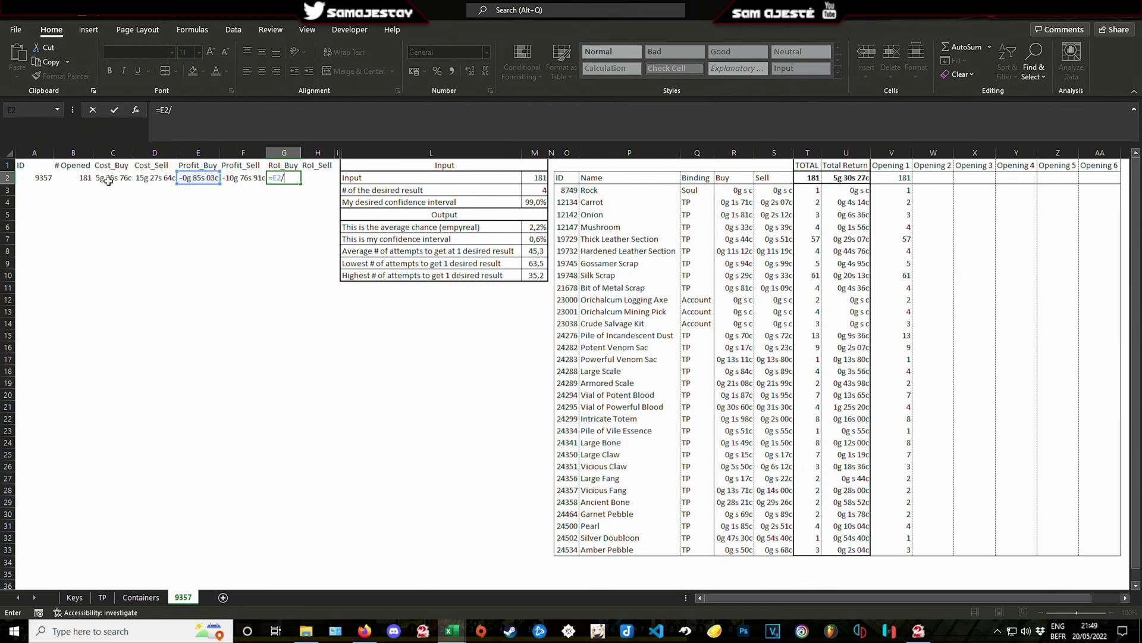
pyautogui.click(110, 178)
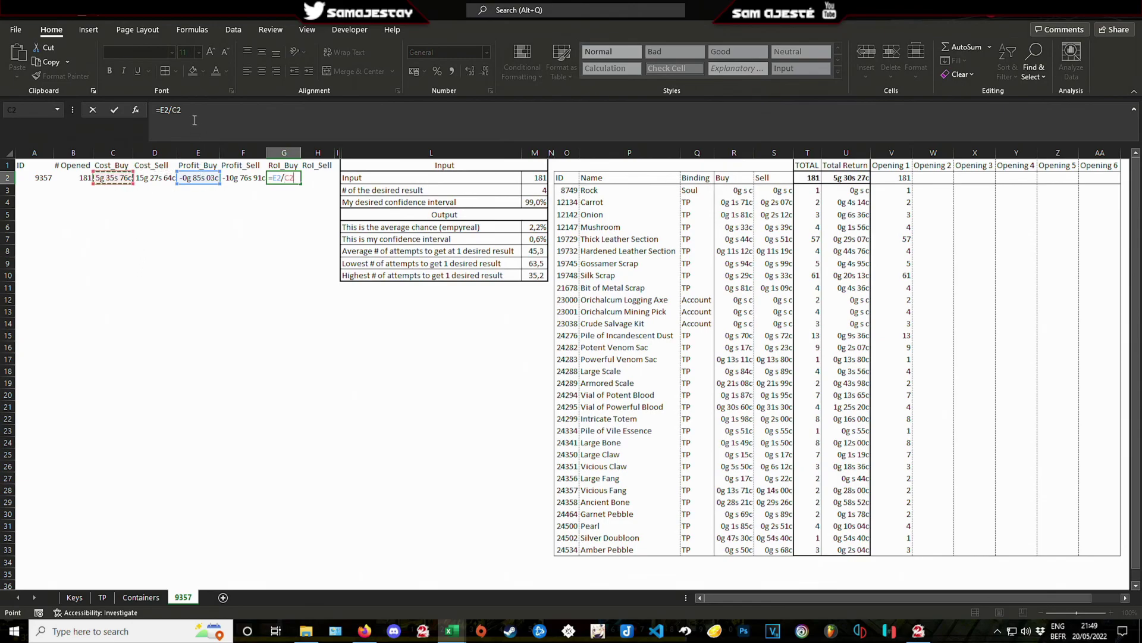
pyautogui.click(171, 111)
pyautogui.write('$')
pyautogui.click(160, 110)
pyautogui.write('$')
pyautogui.press('Return')
pyautogui.click(285, 177)
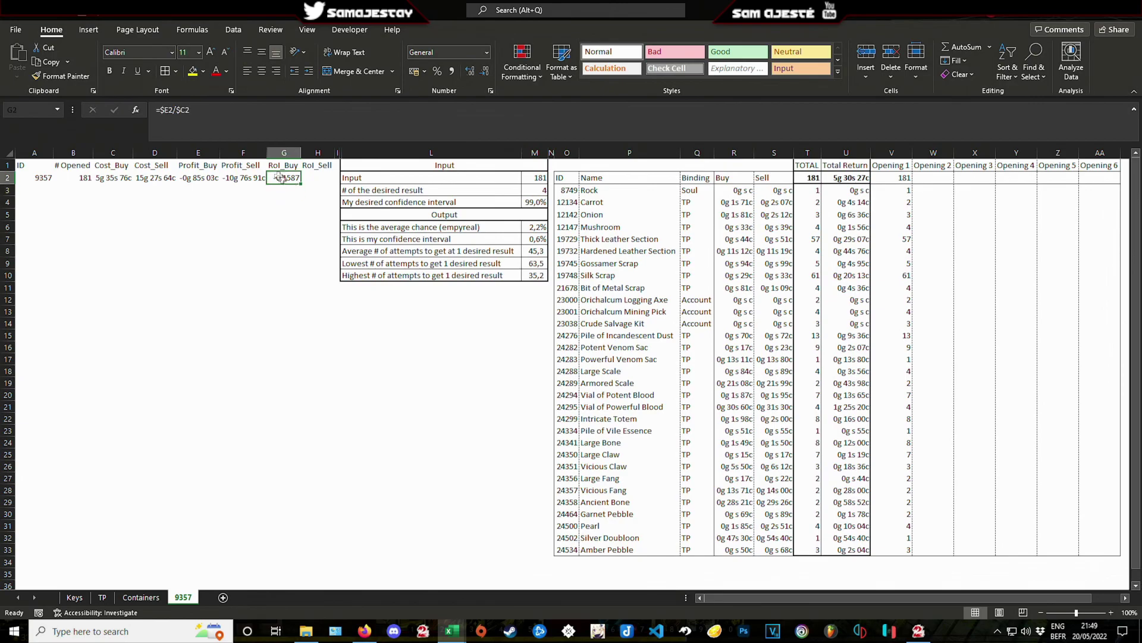
pyautogui.click(436, 72)
# Step: Copy it into H2 and change it to =$F2/$D2 for RoI_Sell, showing -70%
pyautogui.moveTo(294, 188); pyautogui.dragTo(321, 184)
pyautogui.doubleClick(317, 177)
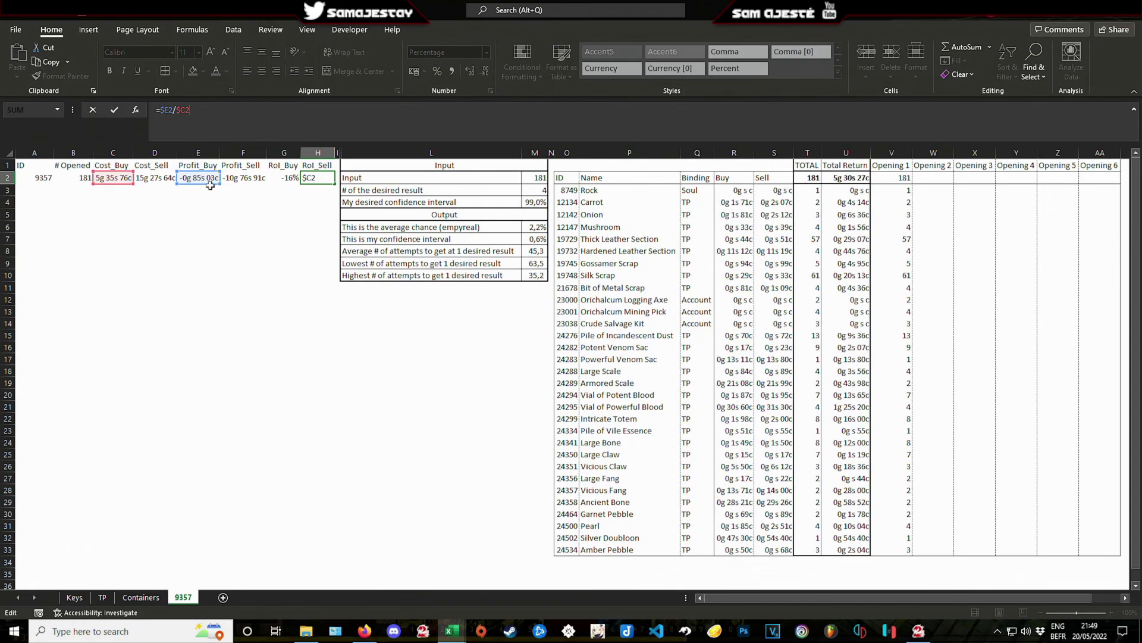
pyautogui.moveTo(212, 178); pyautogui.dragTo(255, 178)
pyautogui.moveTo(127, 185); pyautogui.dragTo(153, 187)
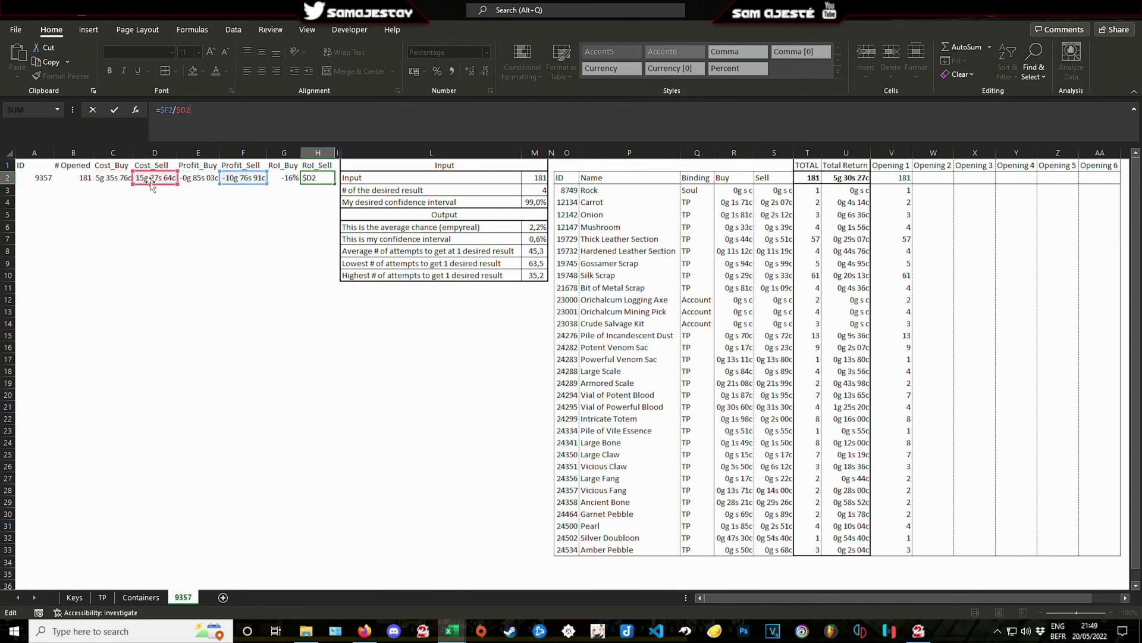
pyautogui.press('Return')
pyautogui.click(284, 214)
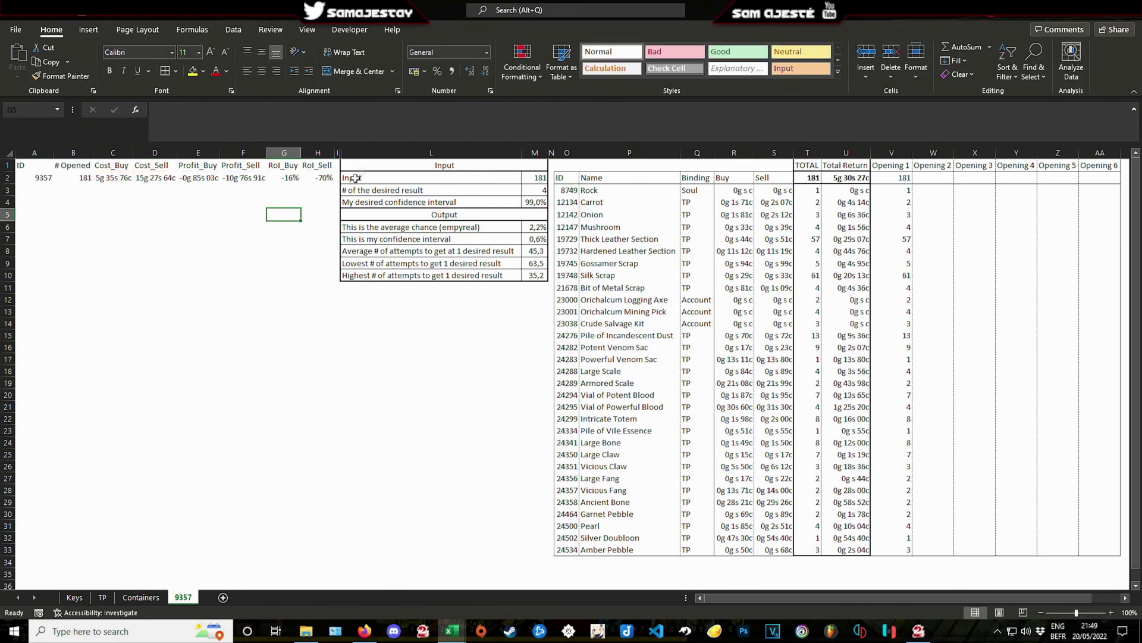
# Step: Review the 9357 summary row formulas in A2:H2 and the TOTAL and Total Return cells
pyautogui.moveTo(37, 169); pyautogui.dragTo(316, 177)
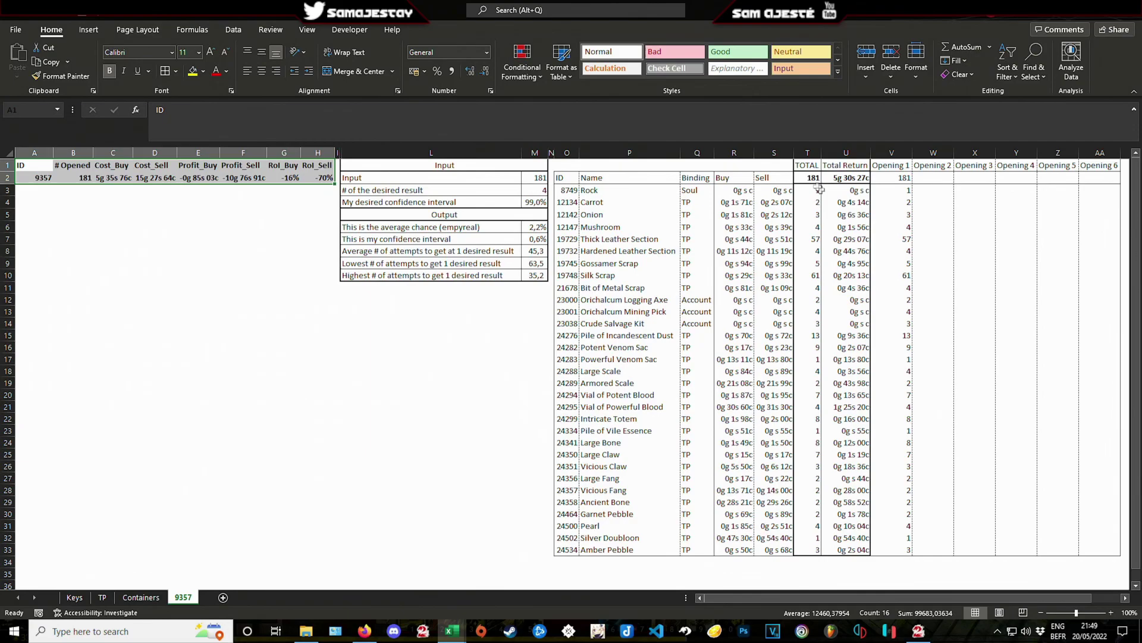
pyautogui.moveTo(813, 178); pyautogui.dragTo(836, 178)
pyautogui.click(458, 238)
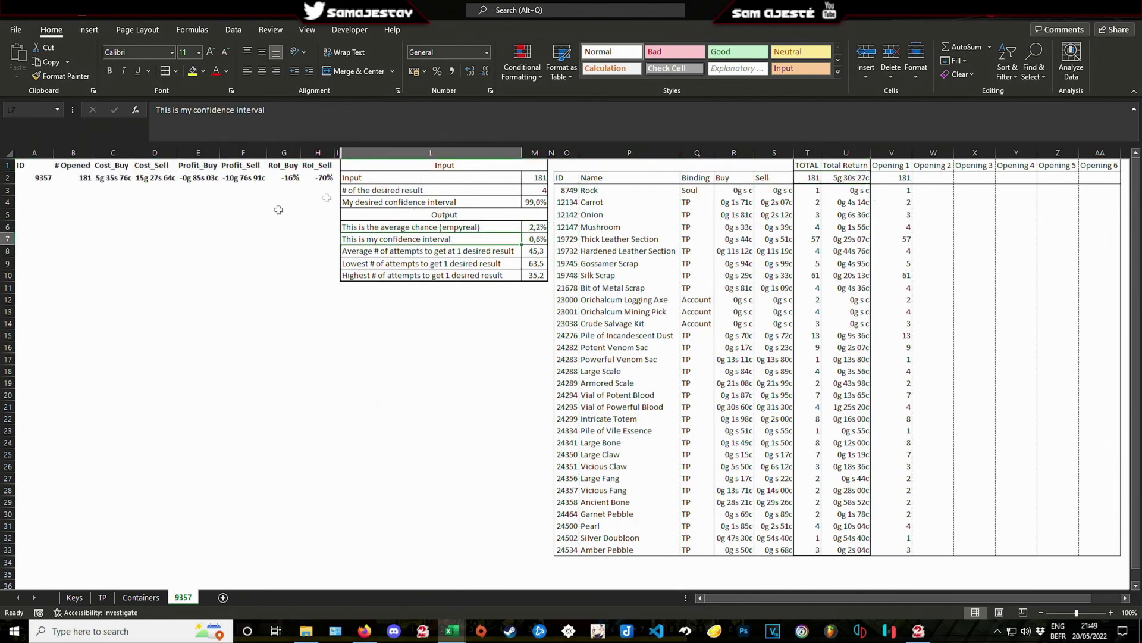
pyautogui.click(185, 179)
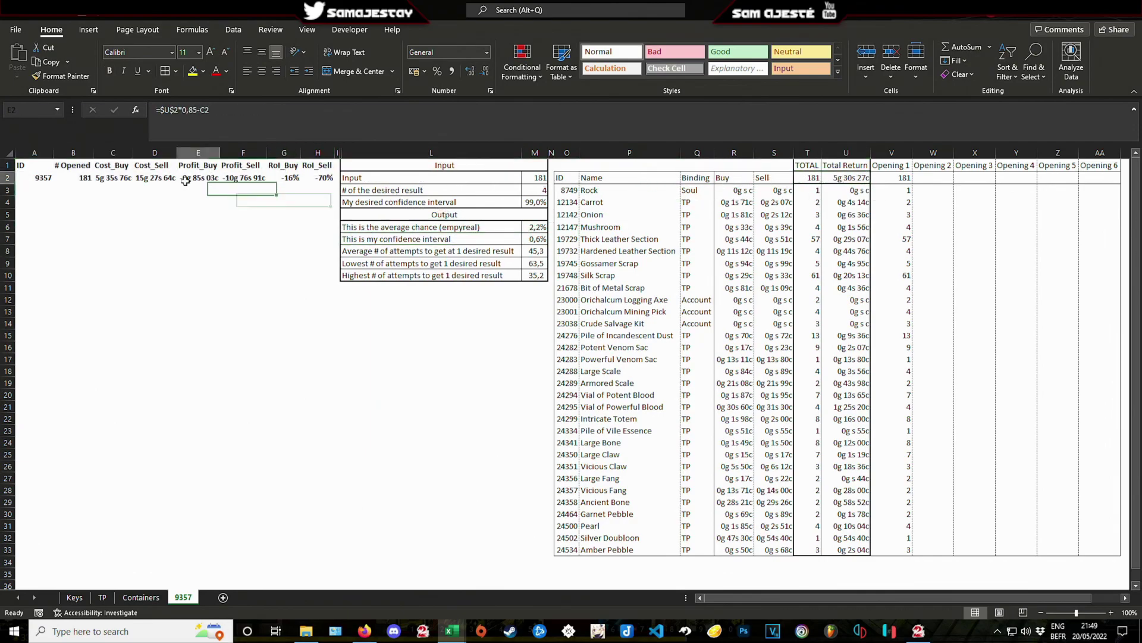
pyautogui.click(284, 177)
pyautogui.moveTo(35, 177); pyautogui.dragTo(321, 177)
pyautogui.click(284, 358)
# Step: Locate C1 beside the Containers sheet's ID and Name headers, then copy 9357's headers B1:H1
pyautogui.click(140, 597)
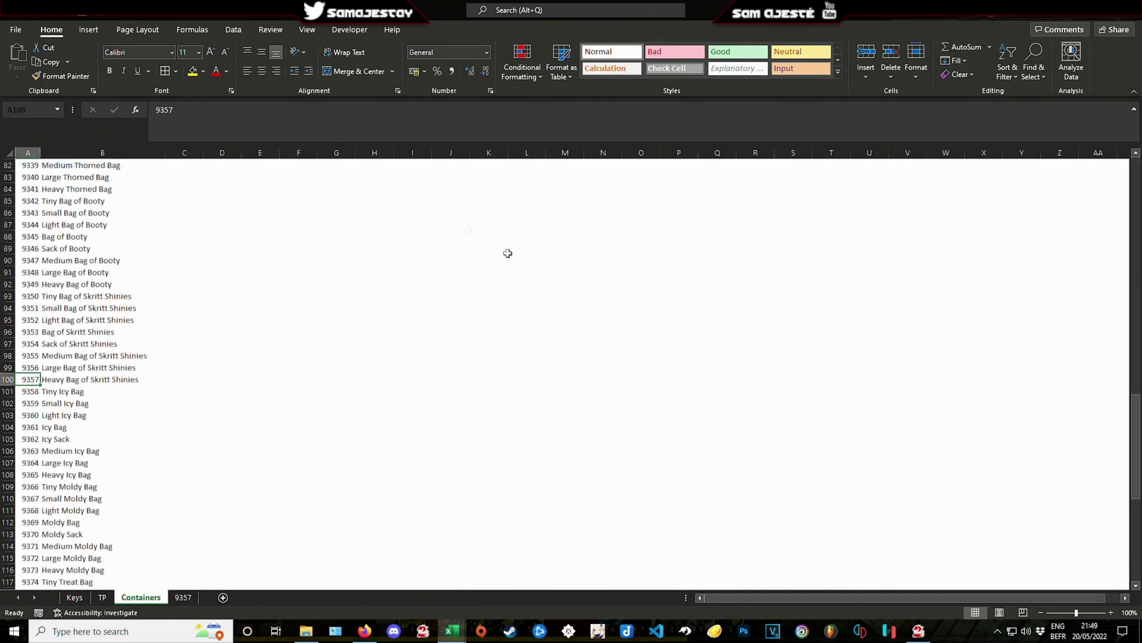
pyautogui.click(179, 224)
pyautogui.scroll(20, 165, 211)
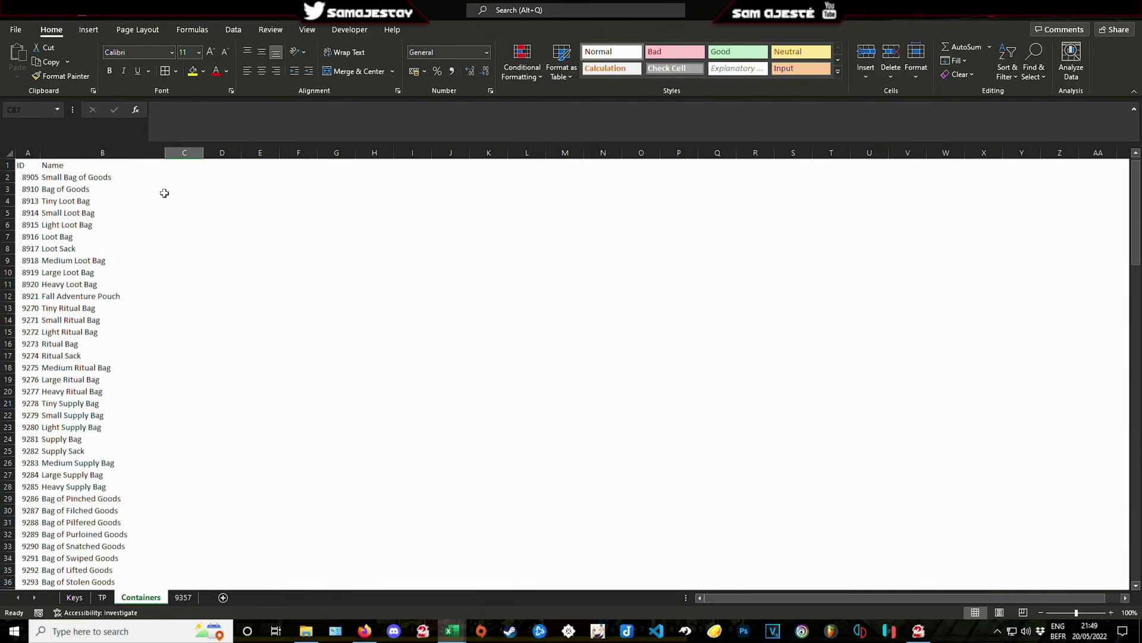
pyautogui.moveTo(39, 163); pyautogui.dragTo(119, 165)
pyautogui.click(185, 166)
pyautogui.click(183, 597)
pyautogui.click(73, 189)
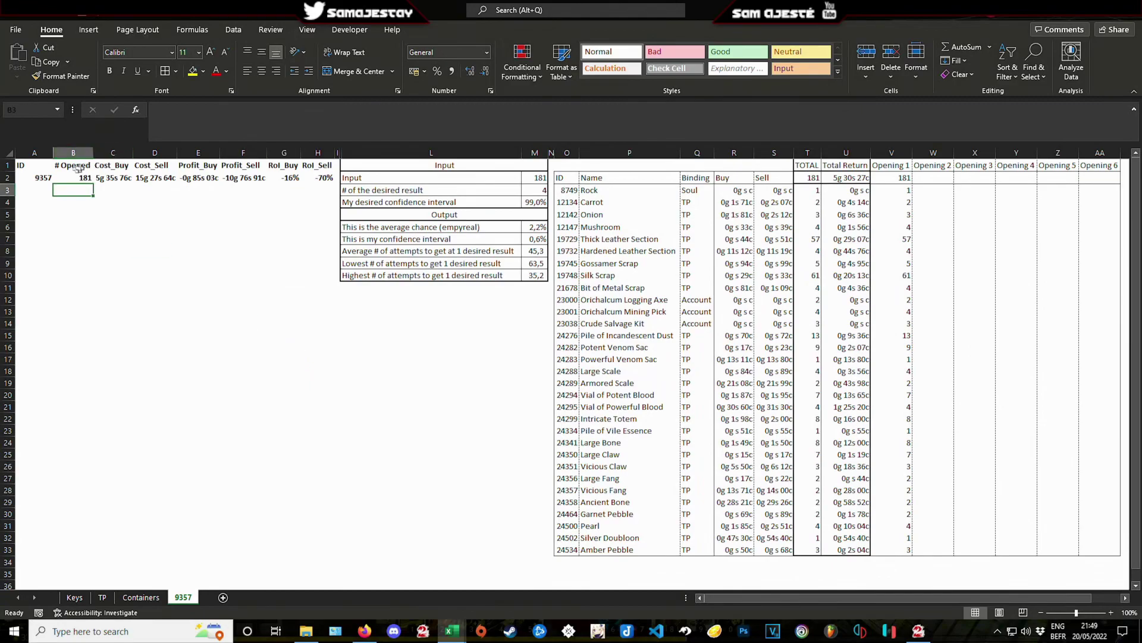
pyautogui.moveTo(77, 167); pyautogui.dragTo(321, 167)
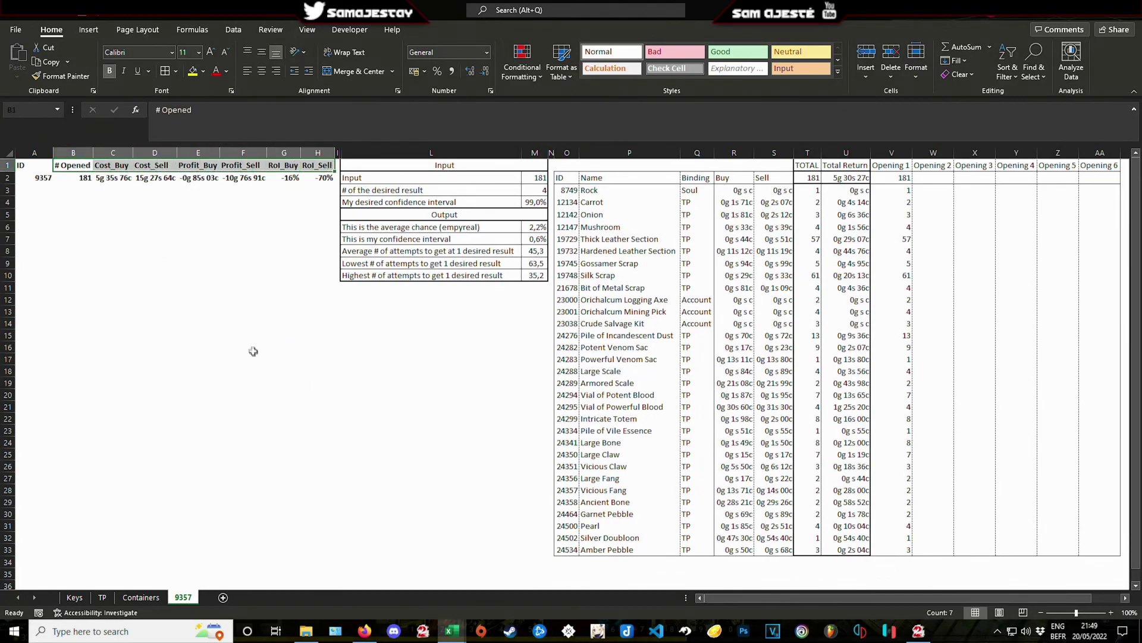
pyautogui.hotkey('ctrl', 'c')
# Step: Paste the summary headers into C1:I1 of the Containers sheet
pyautogui.click(143, 598)
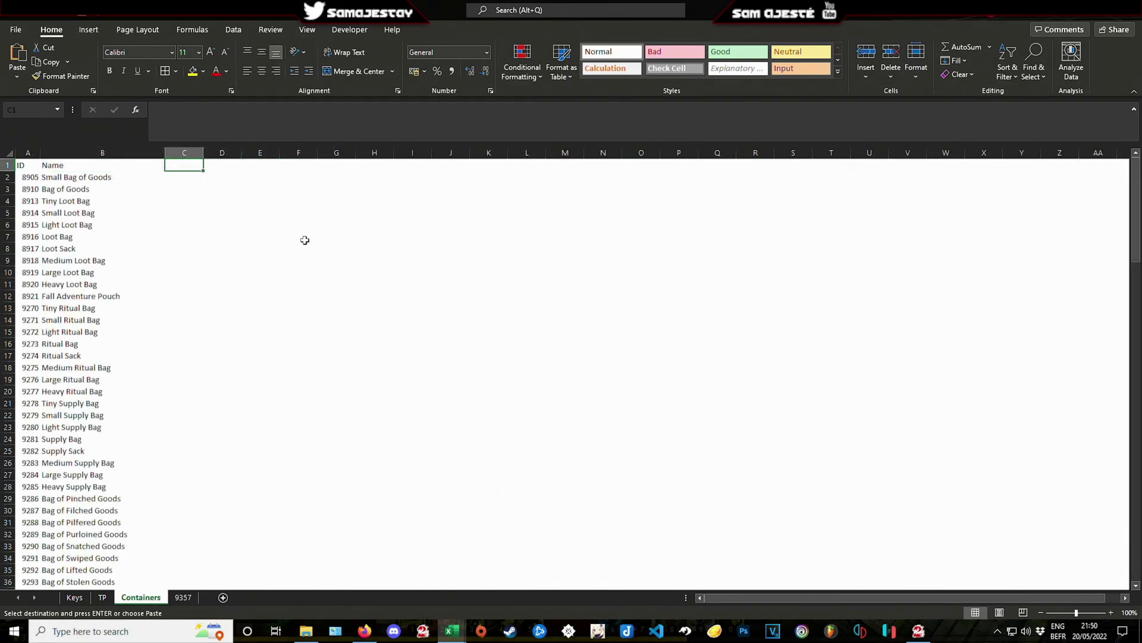
pyautogui.hotkey('ctrl', 'v')
pyautogui.moveTo(23, 165); pyautogui.dragTo(142, 162)
pyautogui.click(43, 199)
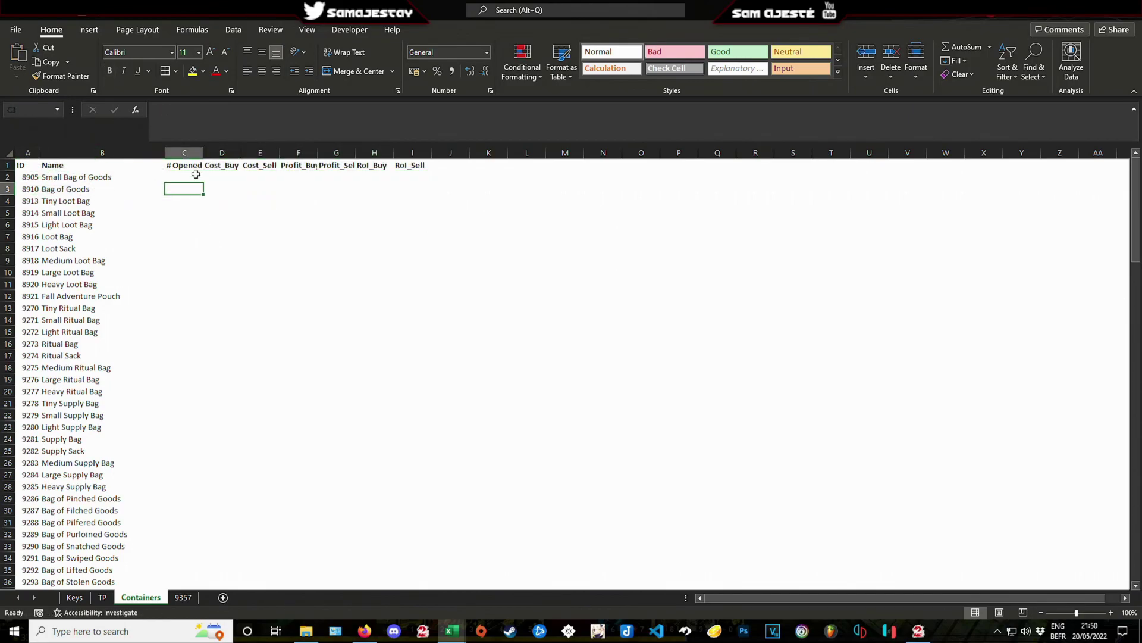
# Step: Locate the Heavy Bag of Skritt Shinies row and confirm # Opened sits in B2 of sheet 9357
pyautogui.click(196, 175)
pyautogui.scroll(-20, 227, 234)
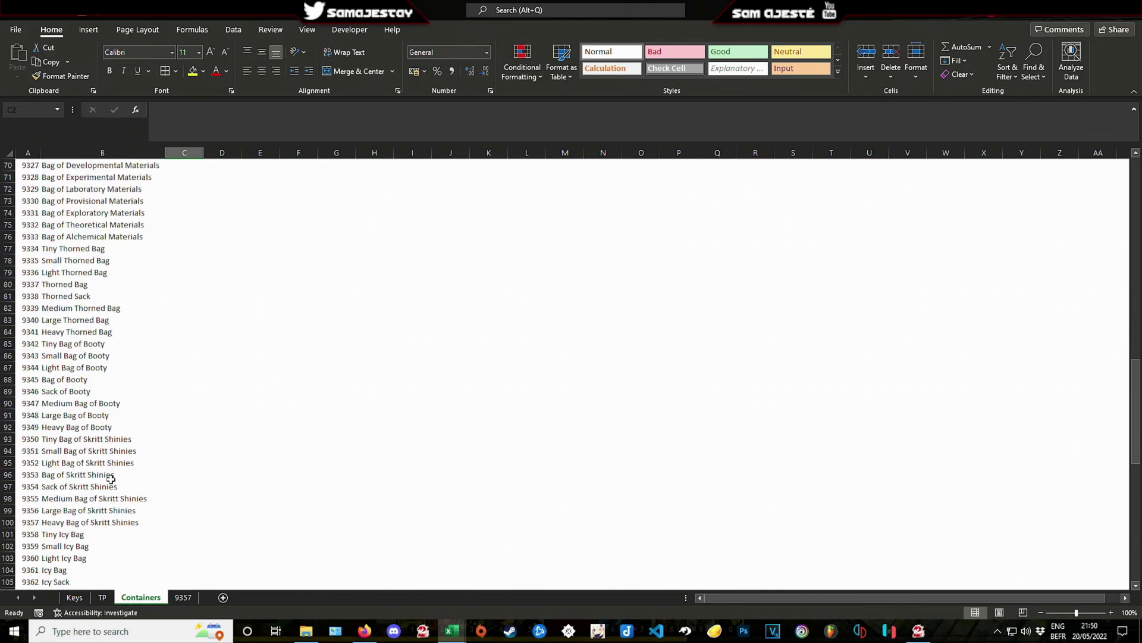
pyautogui.click(161, 520)
pyautogui.click(176, 525)
pyautogui.click(183, 597)
pyautogui.click(154, 214)
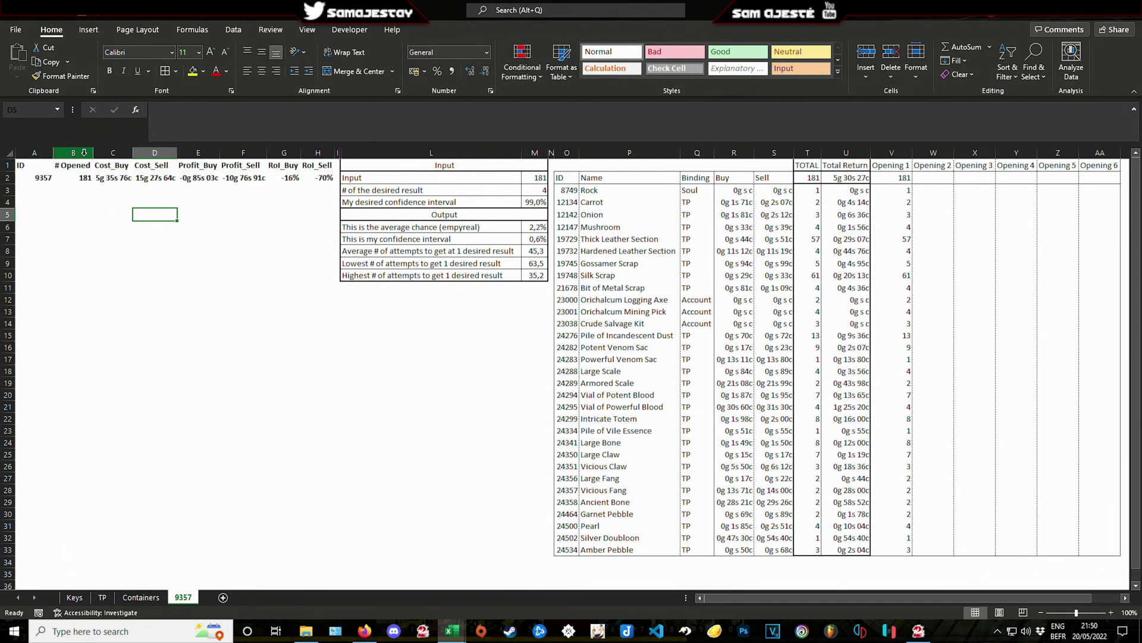
pyautogui.click(82, 179)
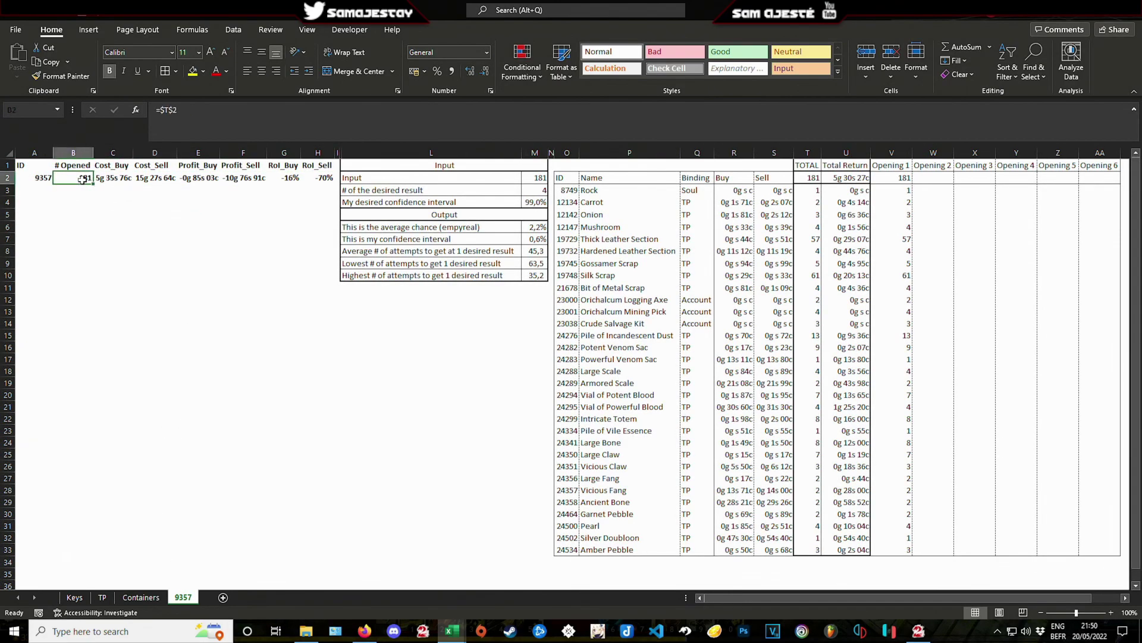
pyautogui.click(148, 598)
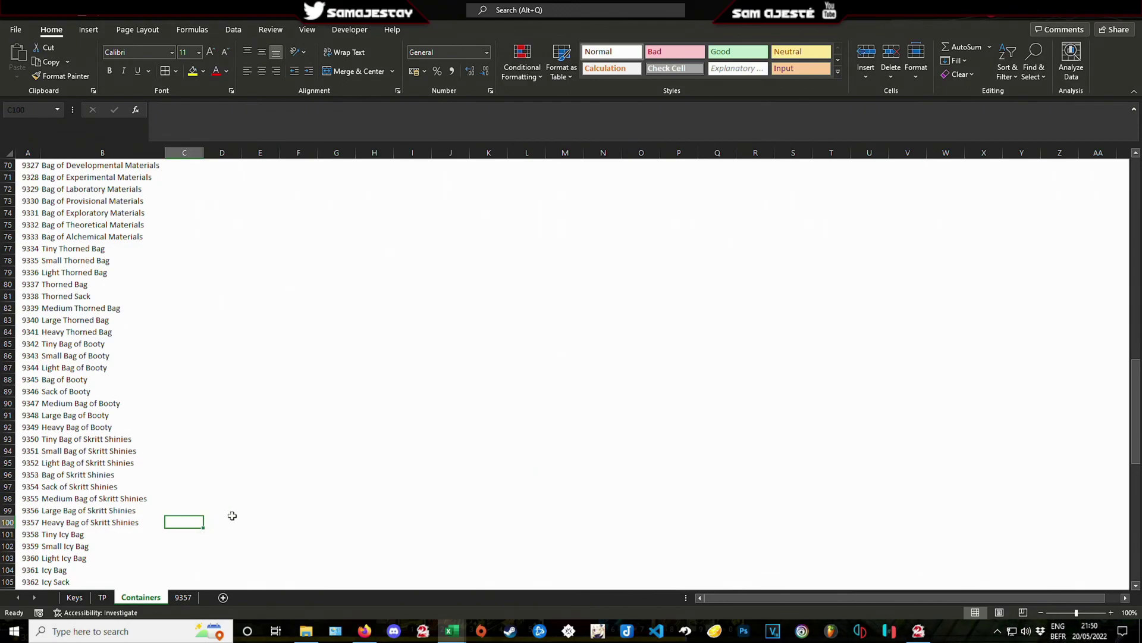
# Step: Enter =INDIRECT($A100&"!B2") in C100 to pull 181 opened from sheet 9357
pyautogui.write('=in')
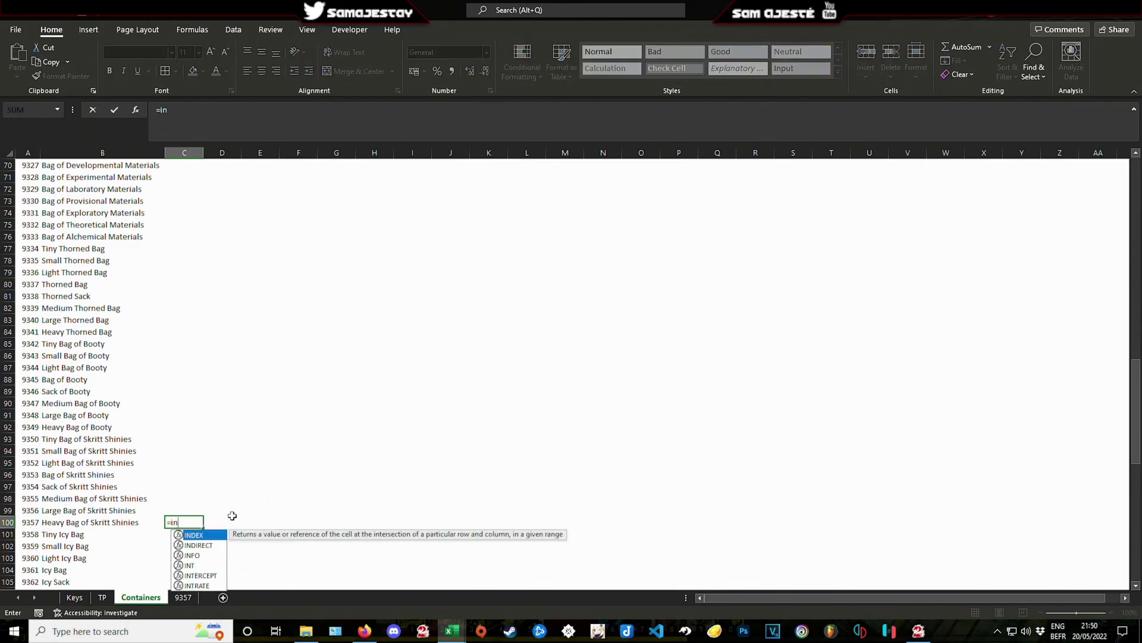
pyautogui.write('direct')
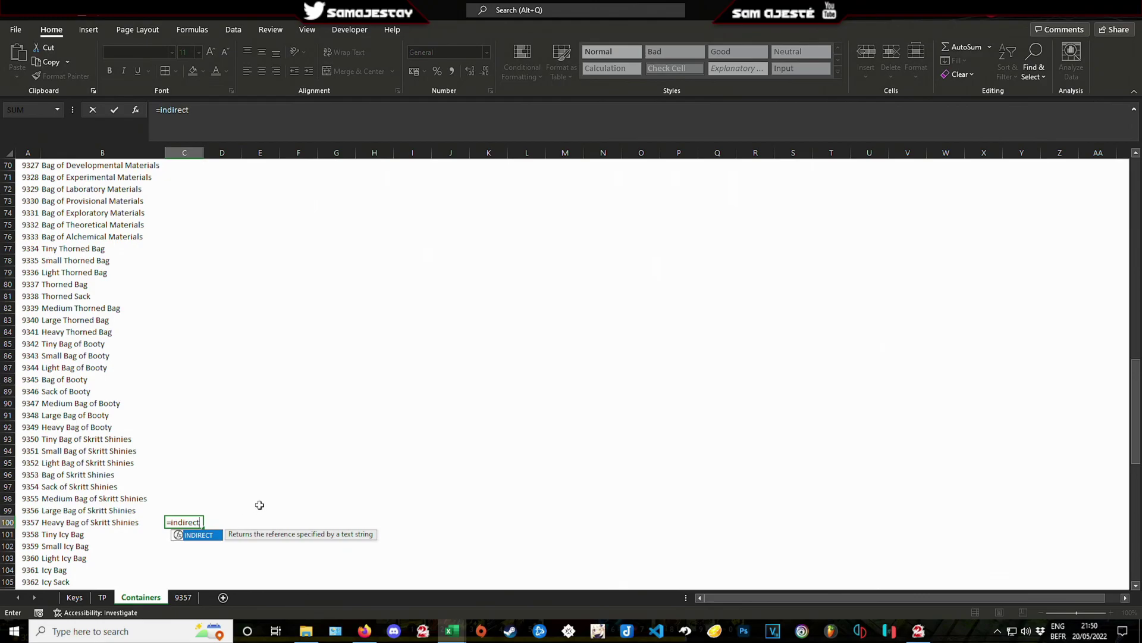
pyautogui.write('(')
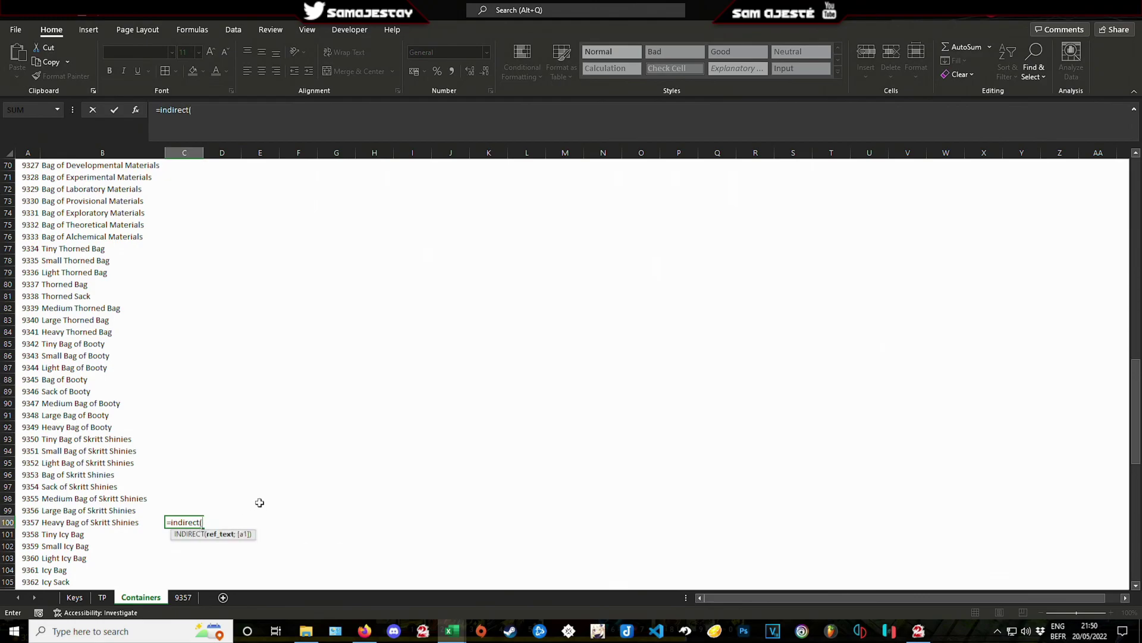
pyautogui.click(26, 521)
pyautogui.press('F4')
pyautogui.press('F4')
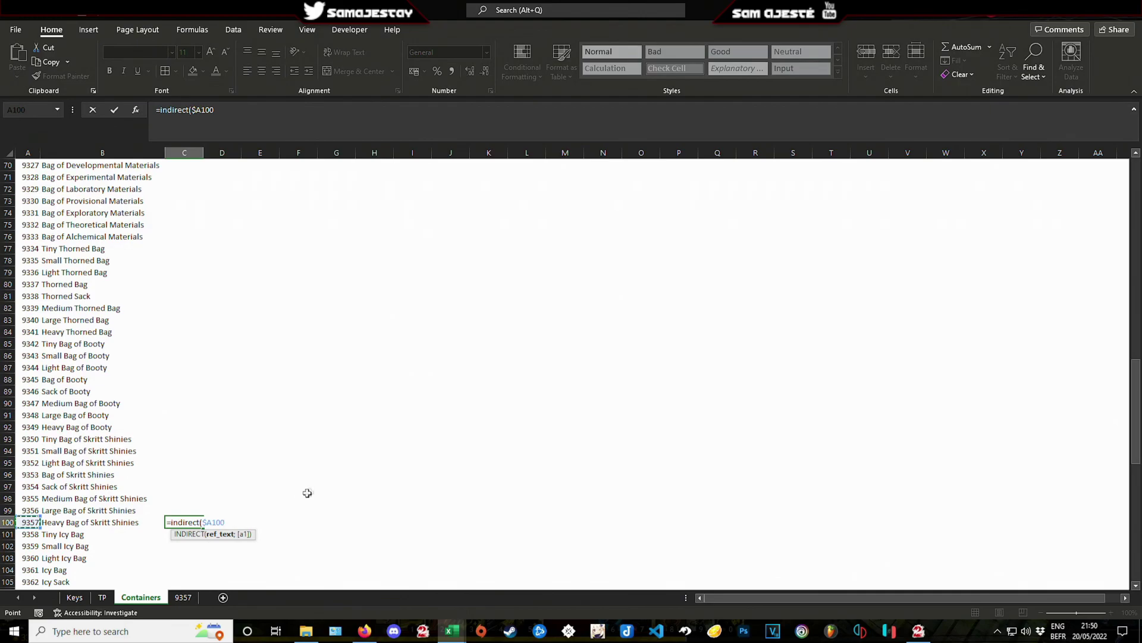
pyautogui.write('&')
pyautogui.write('2')
pyautogui.press('Return')
pyautogui.press('Up')
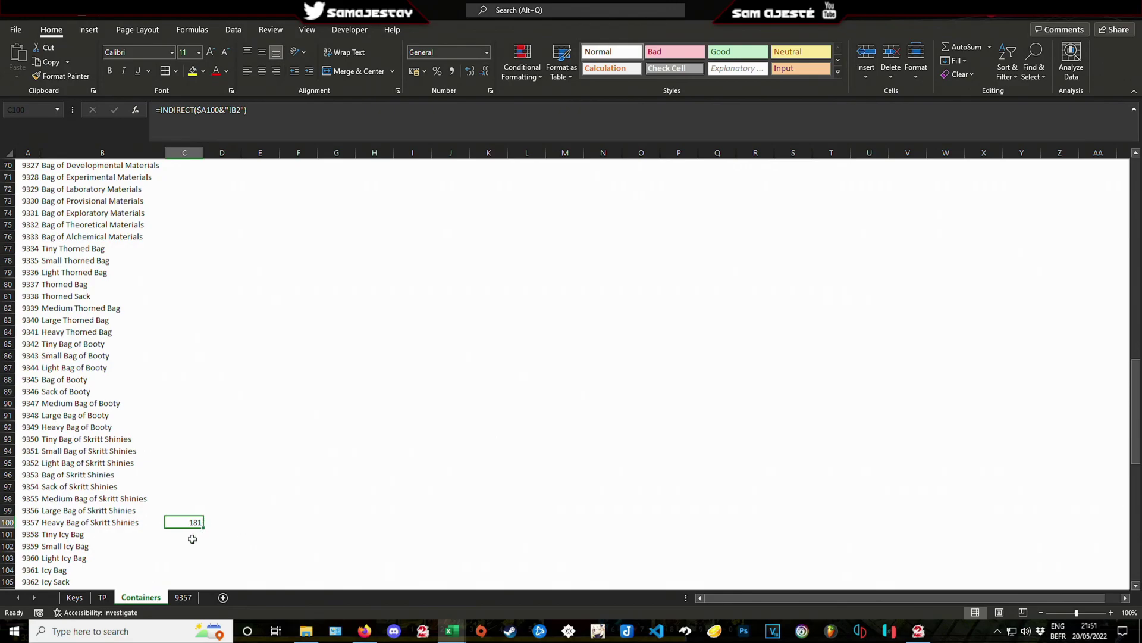
# Step: Fill C100's INDIRECT formula across to I100 and repoint D100 at column C
pyautogui.moveTo(204, 527); pyautogui.dragTo(432, 522)
pyautogui.scroll(20, 470, 443)
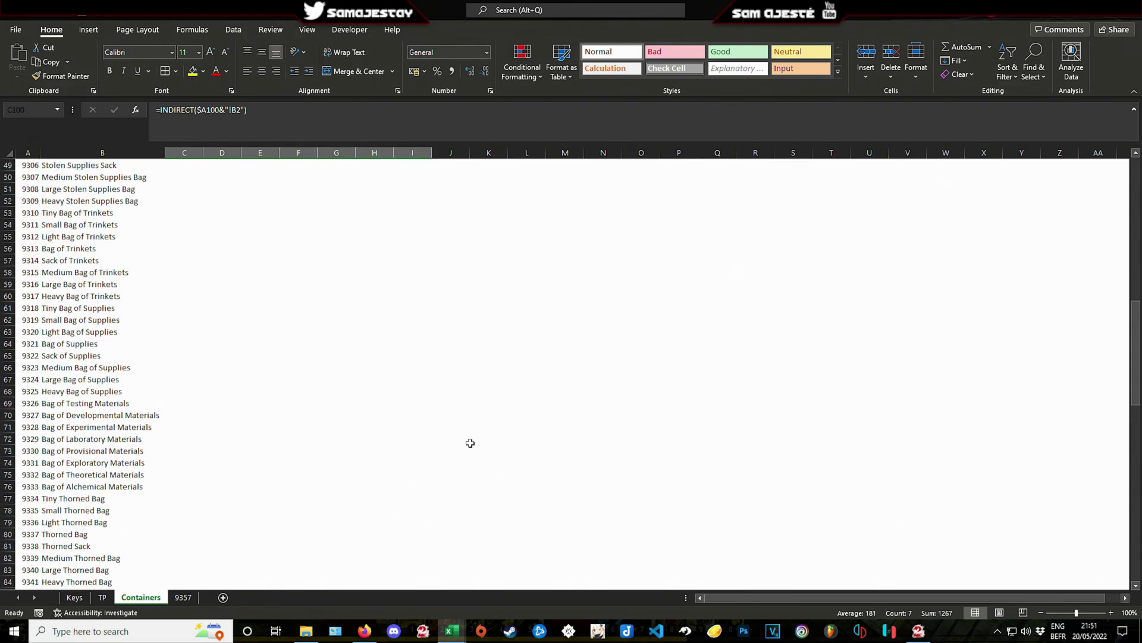
pyautogui.scroll(-20, 466, 420)
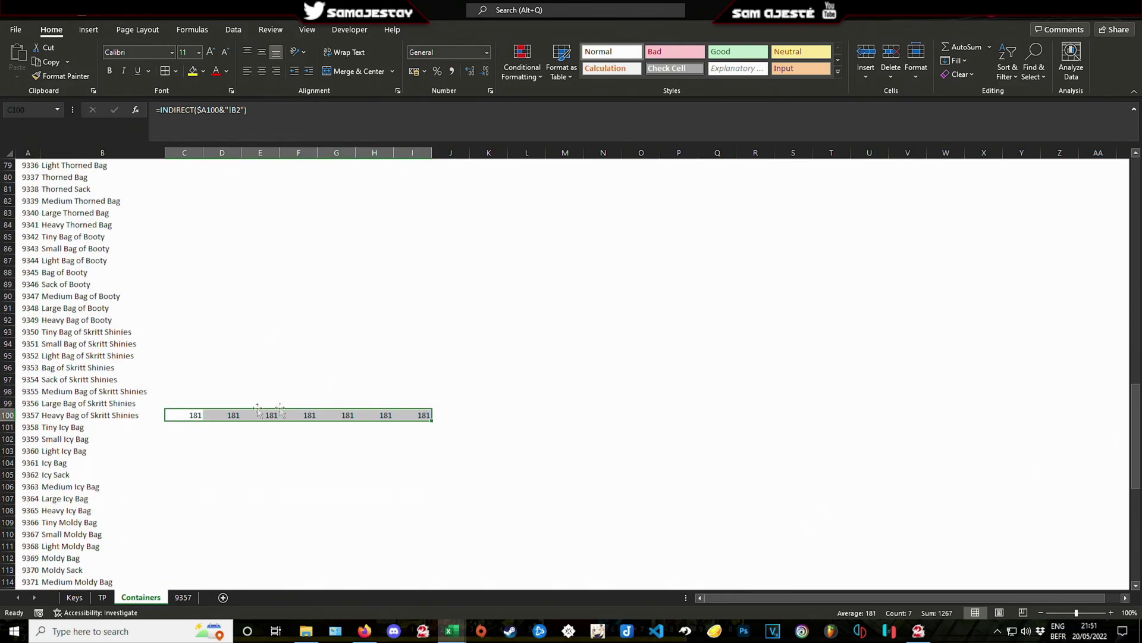
pyautogui.click(221, 418)
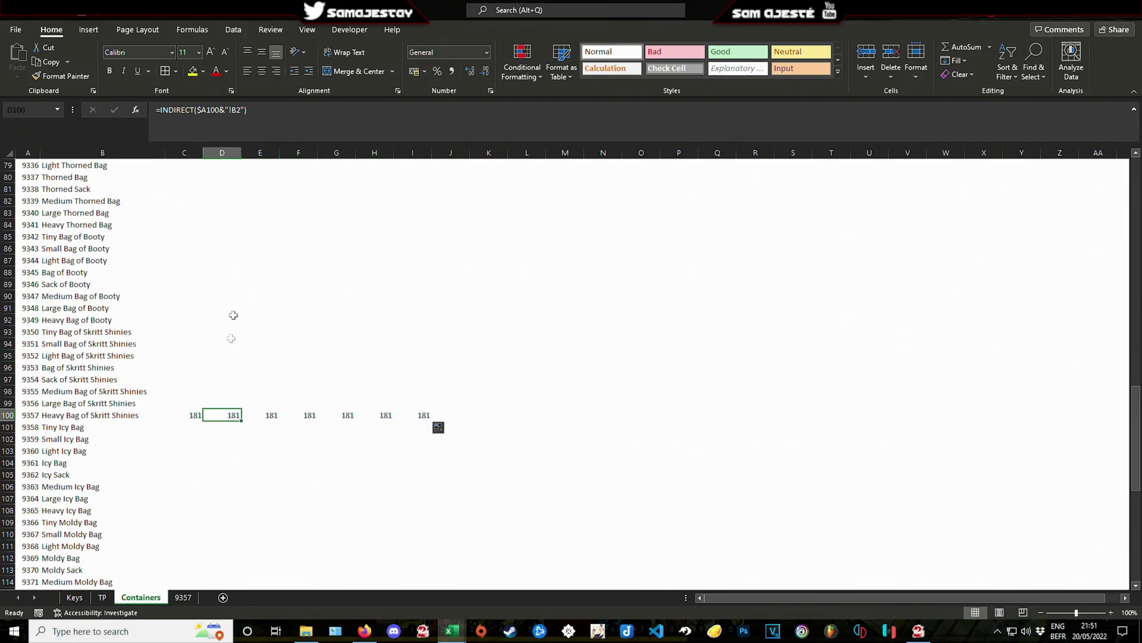
pyautogui.click(239, 110)
pyautogui.press('BackSpace')
pyautogui.write('C')
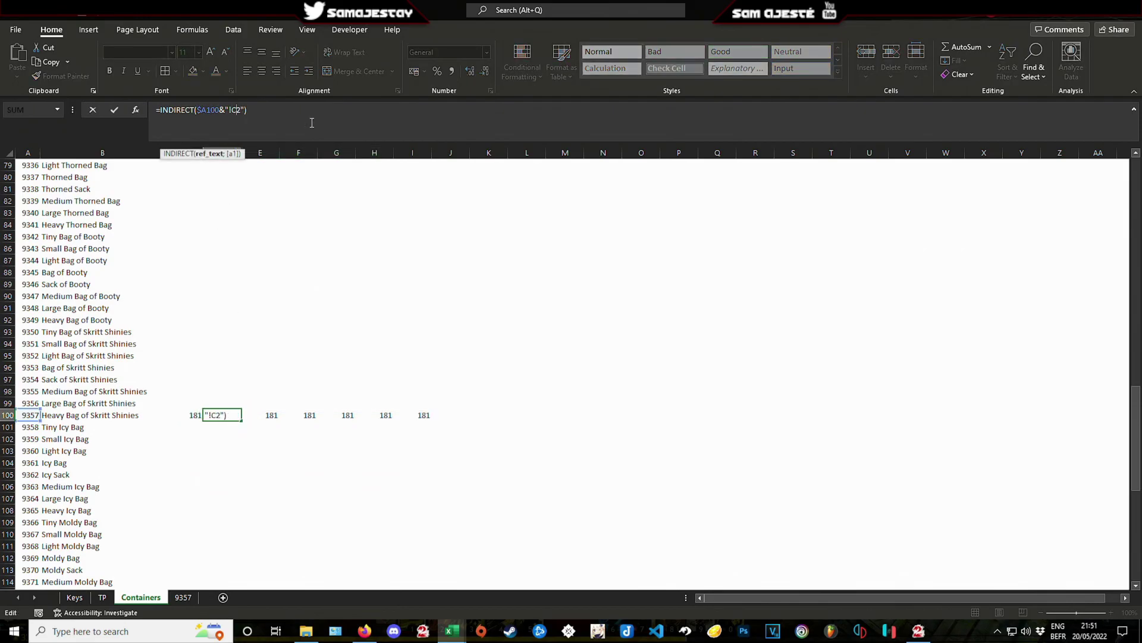
pyautogui.press('Tab')
# Step: Repoint E100, F100 and G100 at sheet 9357's row-2 columns D, E and F
pyautogui.click(241, 110)
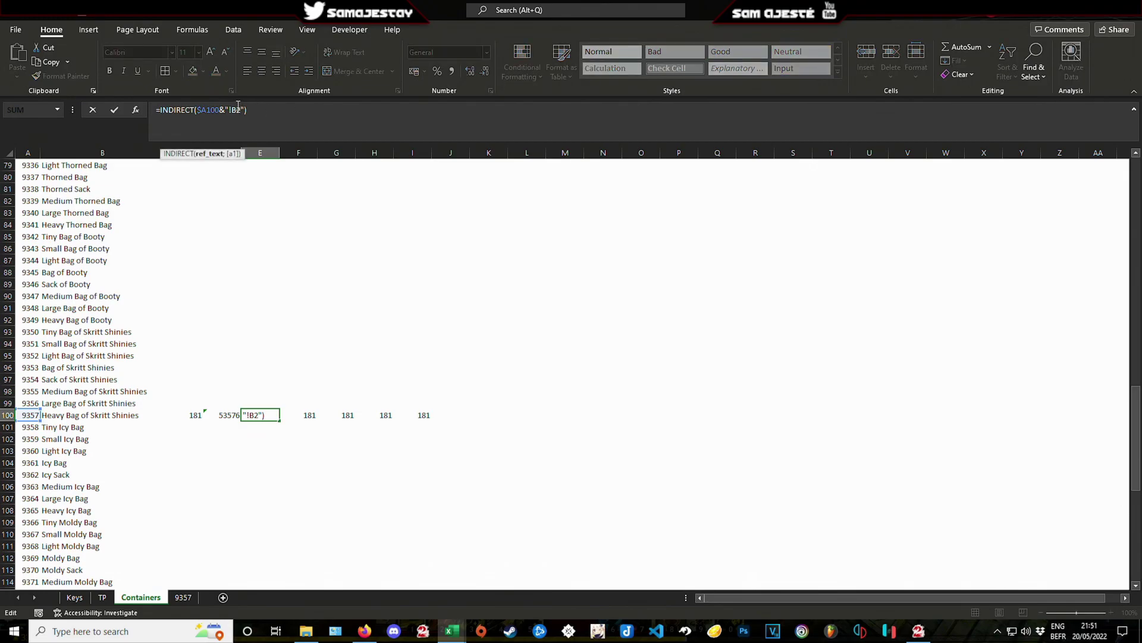
pyautogui.press('BackSpace')
pyautogui.write('D')
pyautogui.press('Tab')
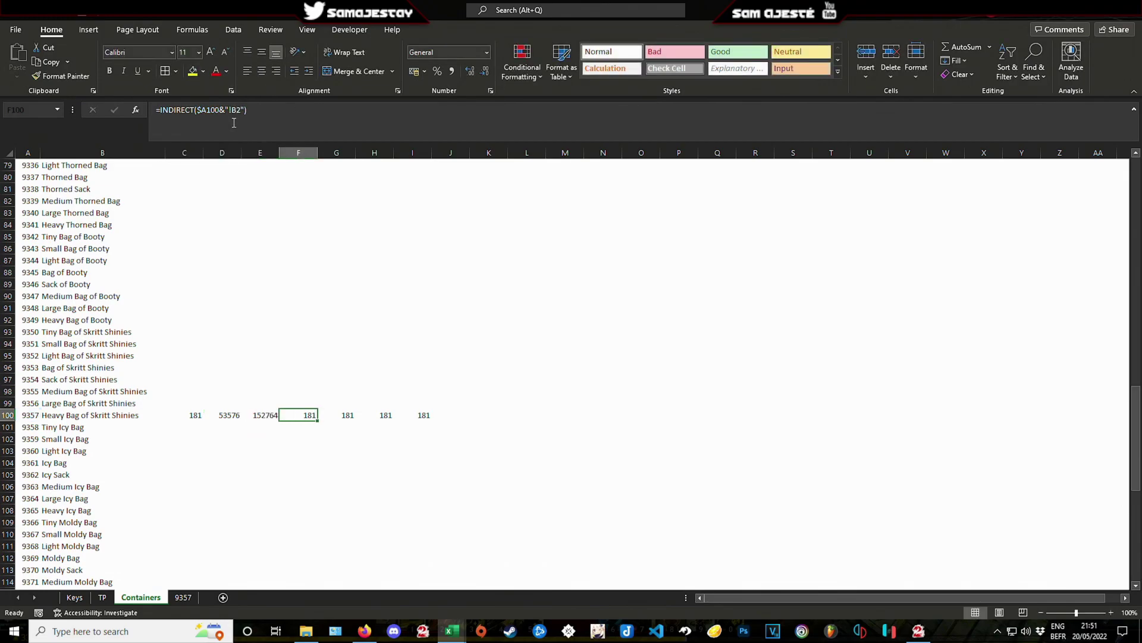
pyautogui.click(237, 112)
pyautogui.press('BackSpace')
pyautogui.write('E')
pyautogui.press('Tab')
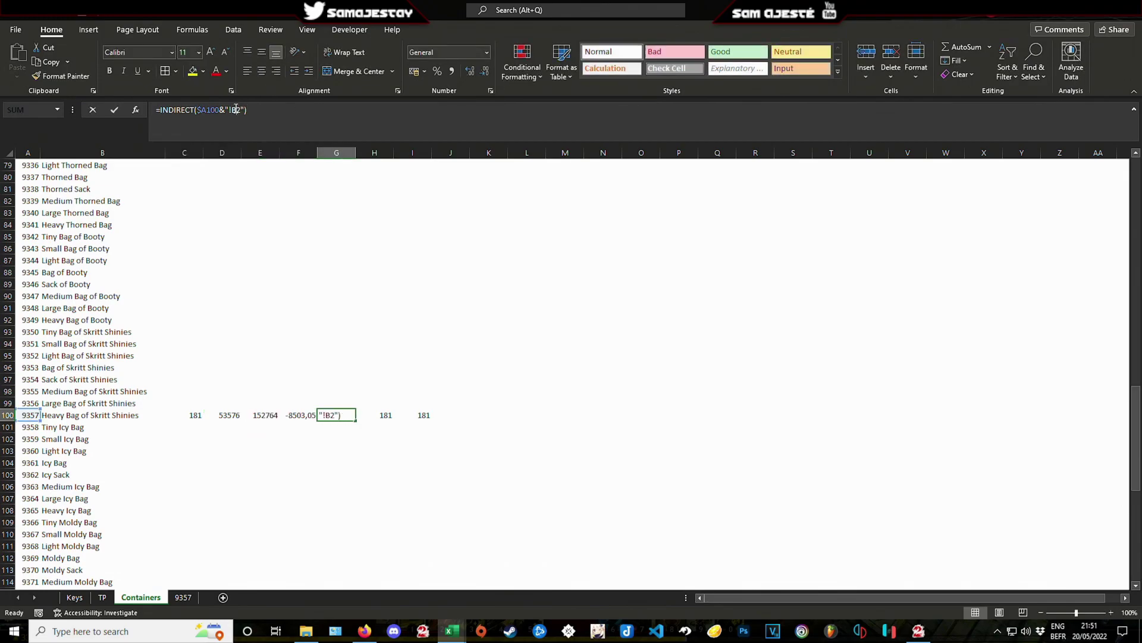
pyautogui.click(269, 120)
pyautogui.press('BackSpace')
pyautogui.write('F')
pyautogui.press('Tab')
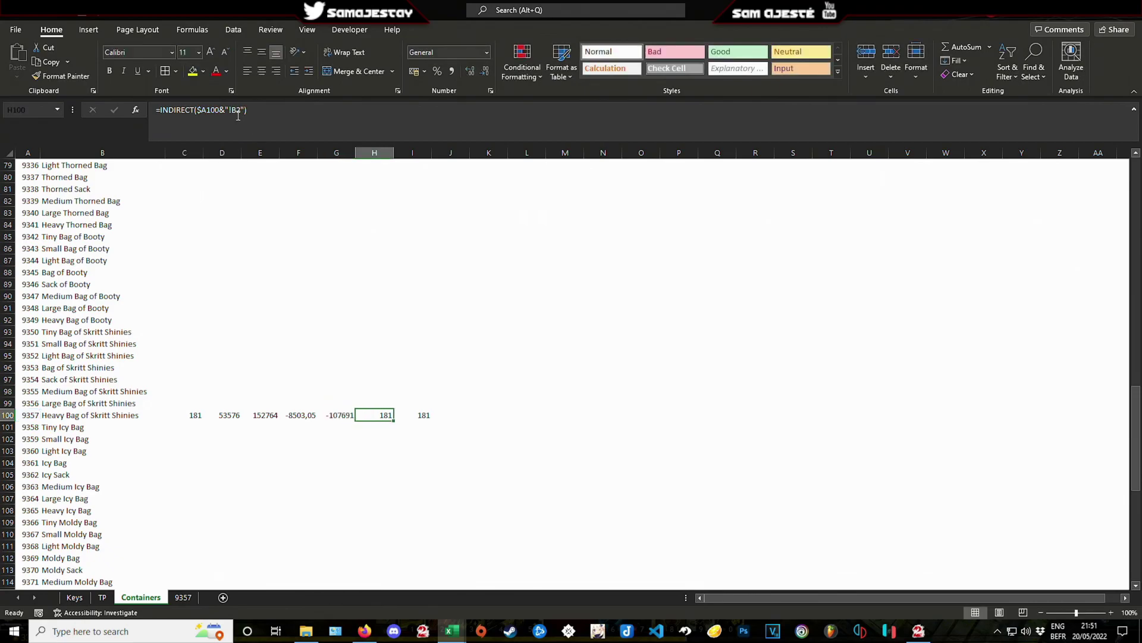
# Step: Repoint H100 and I100 at columns G and H, giving RoIs -0,15871 and -0,70495
pyautogui.click(238, 111)
pyautogui.press('BackSpace')
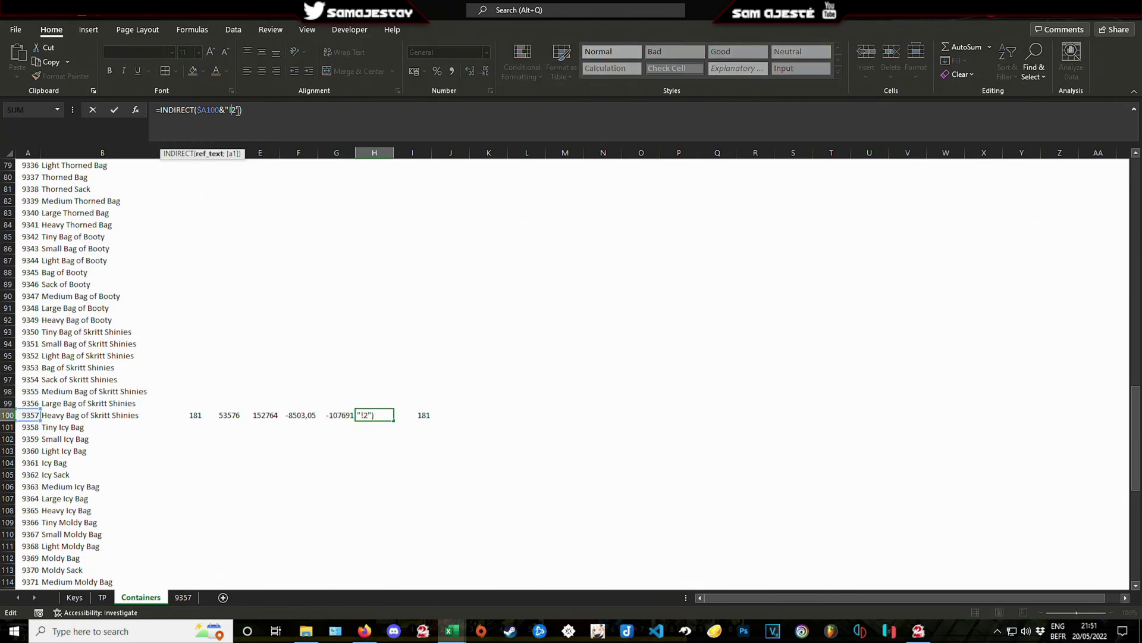
pyautogui.write('G')
pyautogui.press('Tab')
pyautogui.click(238, 111)
pyautogui.press('Return')
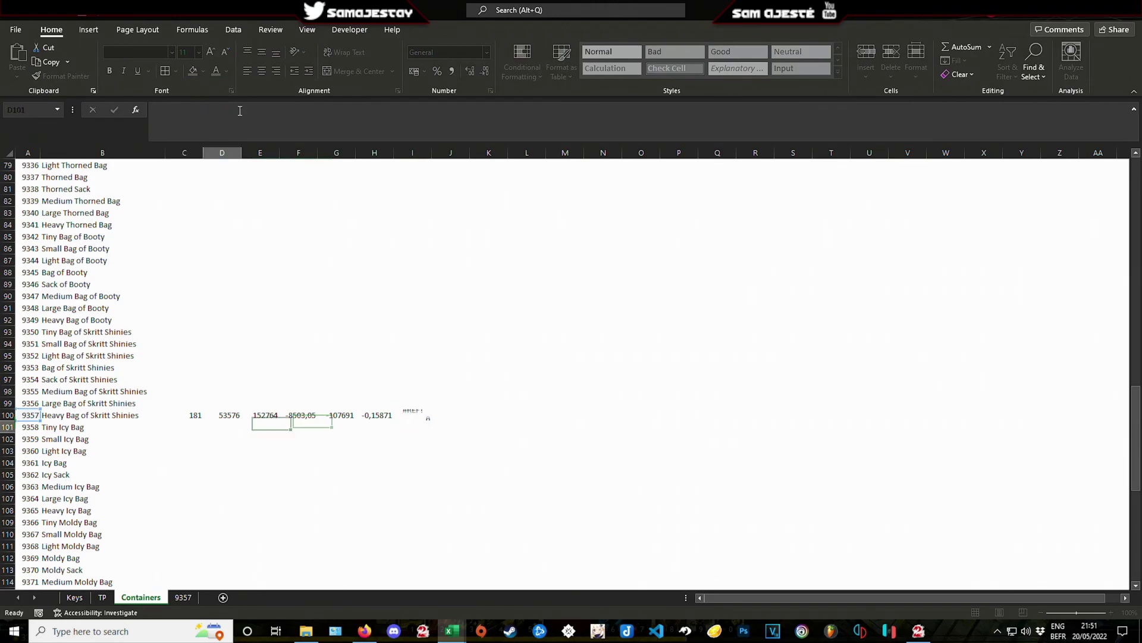
pyautogui.write('H')
pyautogui.press('Escape')
pyautogui.click(419, 414)
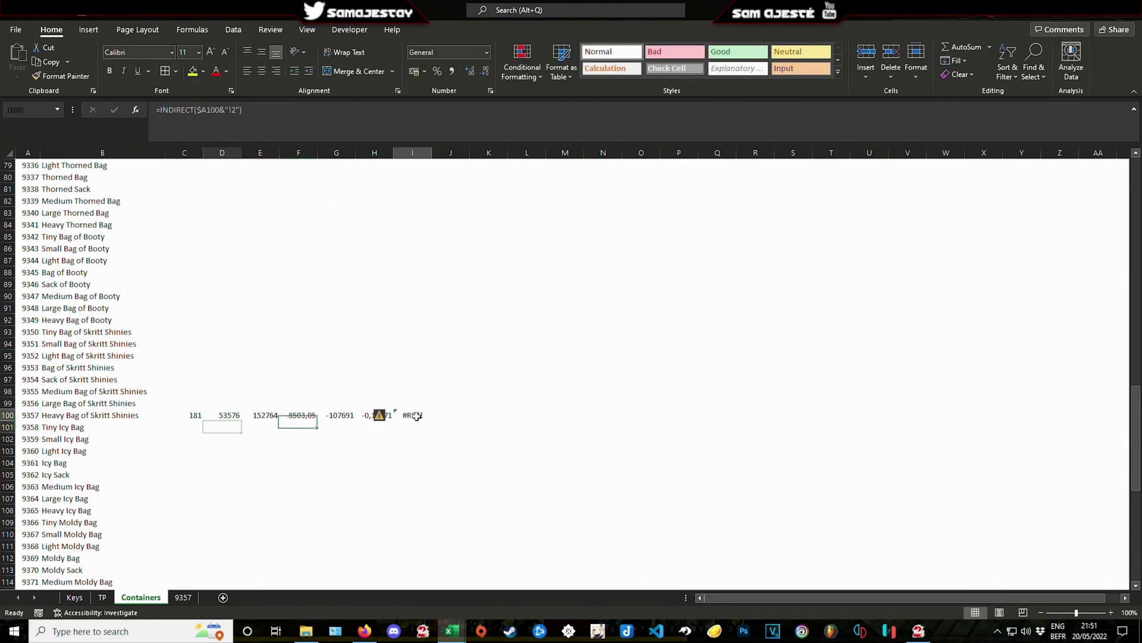
pyautogui.click(234, 112)
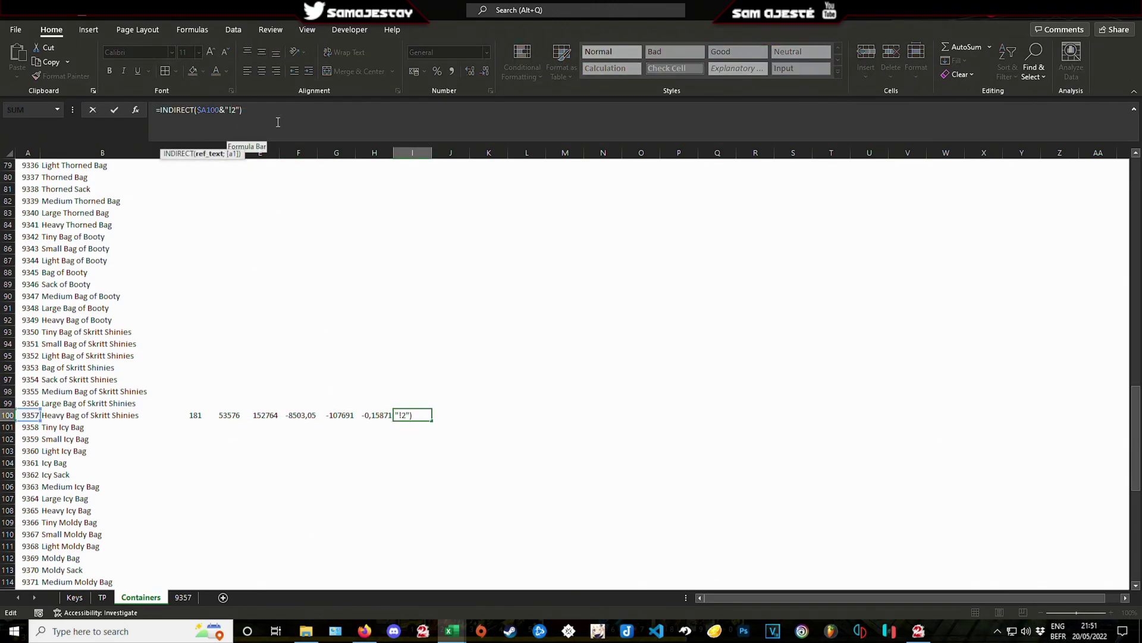
pyautogui.press('Return')
pyautogui.click(195, 415)
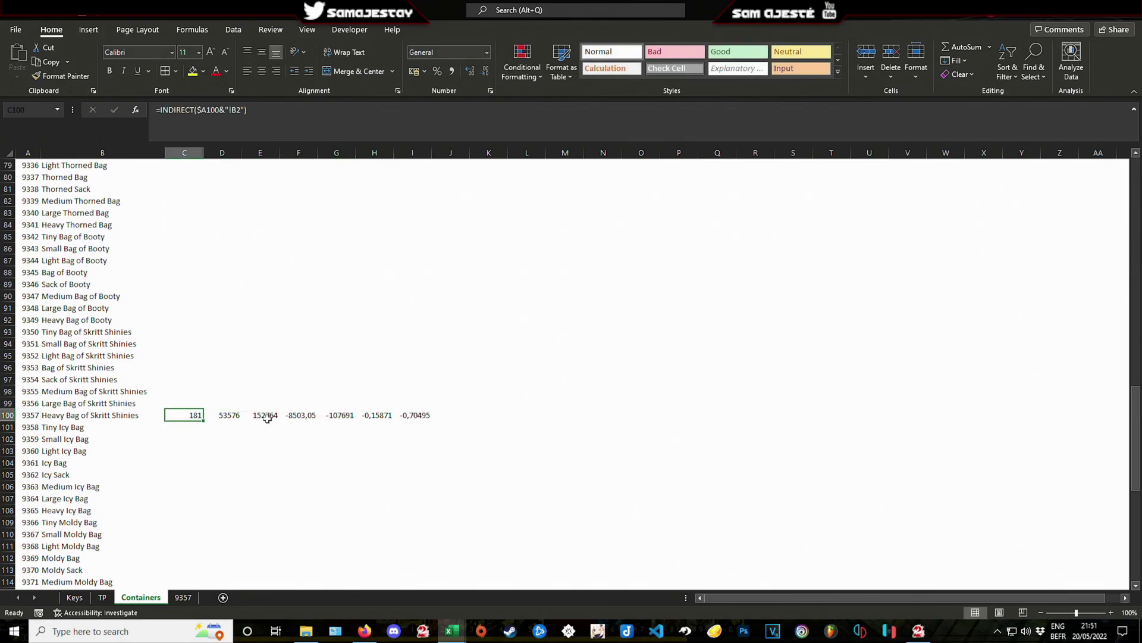
# Step: Apply the custom format 0\g ##\s ##c to row 100's cost and profit cells
pyautogui.moveTo(220, 413); pyautogui.dragTo(352, 415)
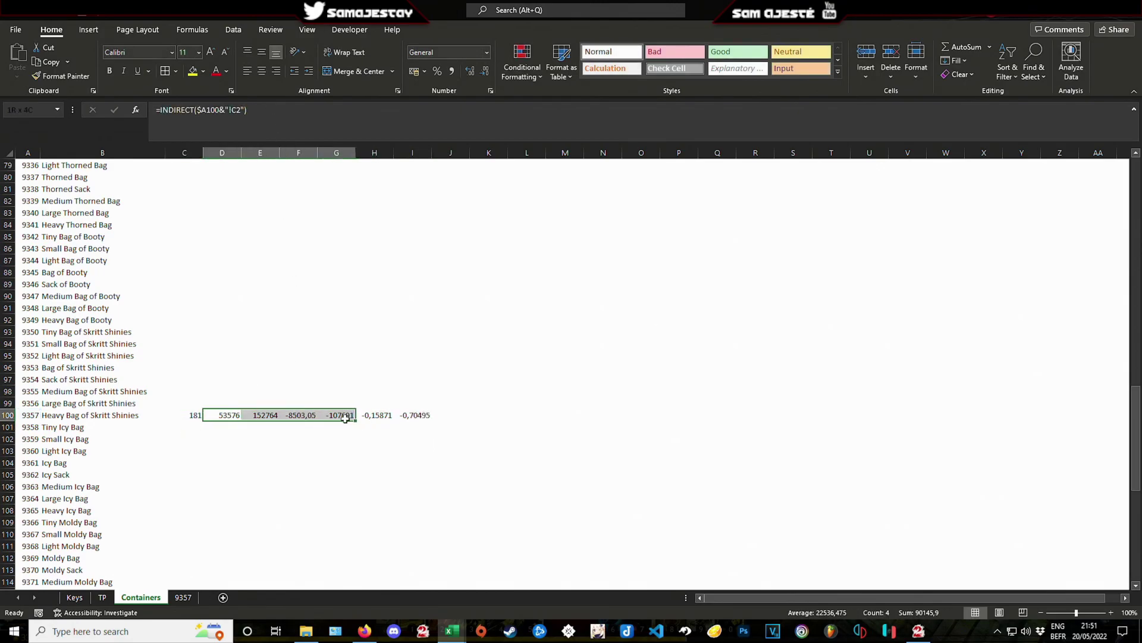
pyautogui.click(491, 91)
pyautogui.click(119, 304)
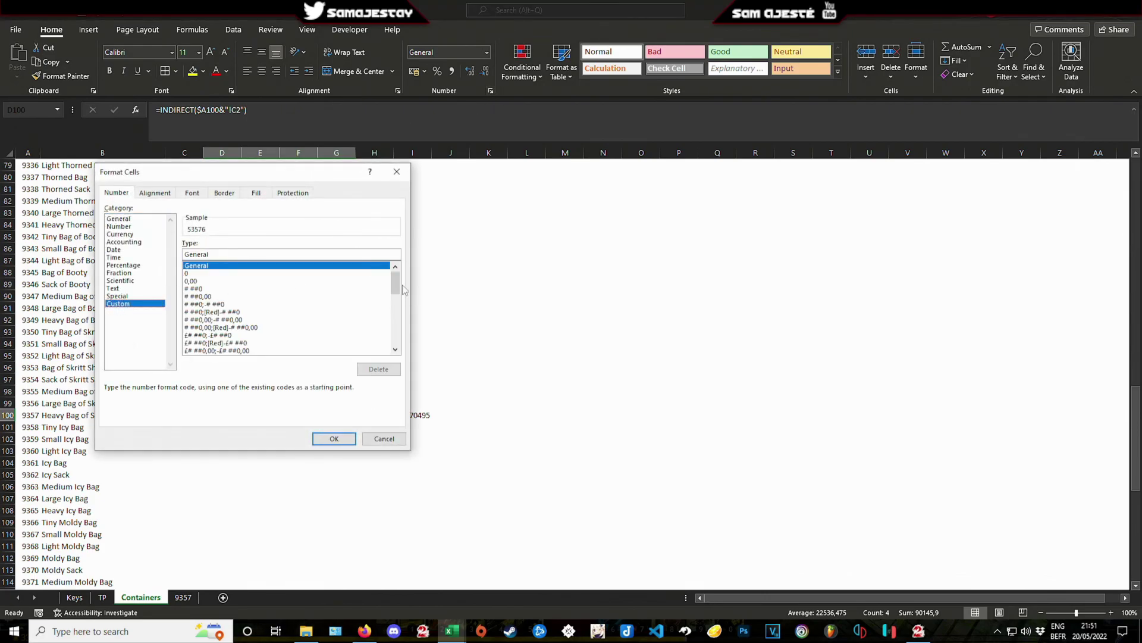
pyautogui.moveTo(395, 283); pyautogui.dragTo(396, 337)
pyautogui.doubleClick(233, 352)
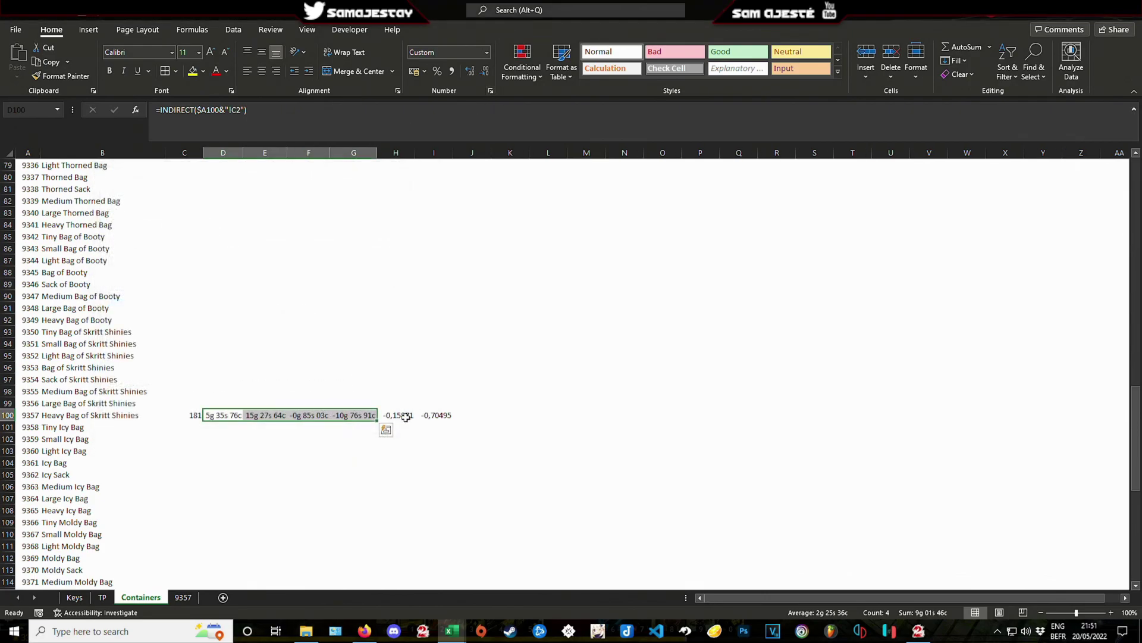
# Step: Show H100:I100 as percentages and autofit columns C through J
pyautogui.click(386, 416)
pyautogui.hotkey('shift', 'Right')
pyautogui.click(437, 71)
pyautogui.click(509, 320)
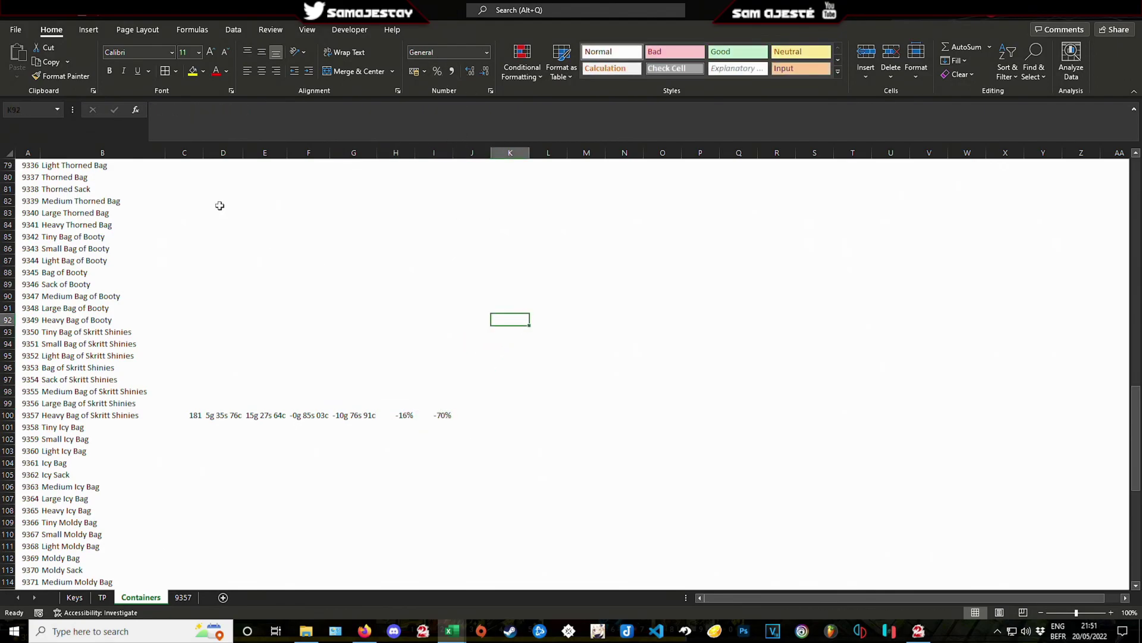
pyautogui.moveTo(184, 153); pyautogui.dragTo(454, 152)
pyautogui.doubleClick(454, 152)
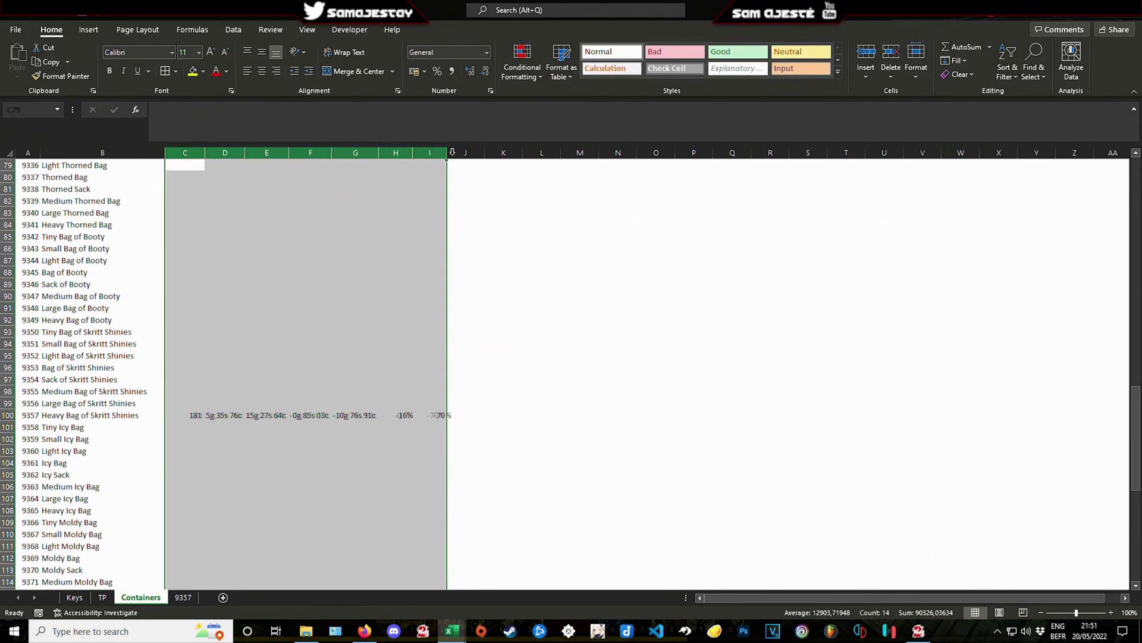
pyautogui.click(295, 298)
# Step: Inspect the linked formulas along row 100 from C100 to H100
pyautogui.scroll(20, 205, 285)
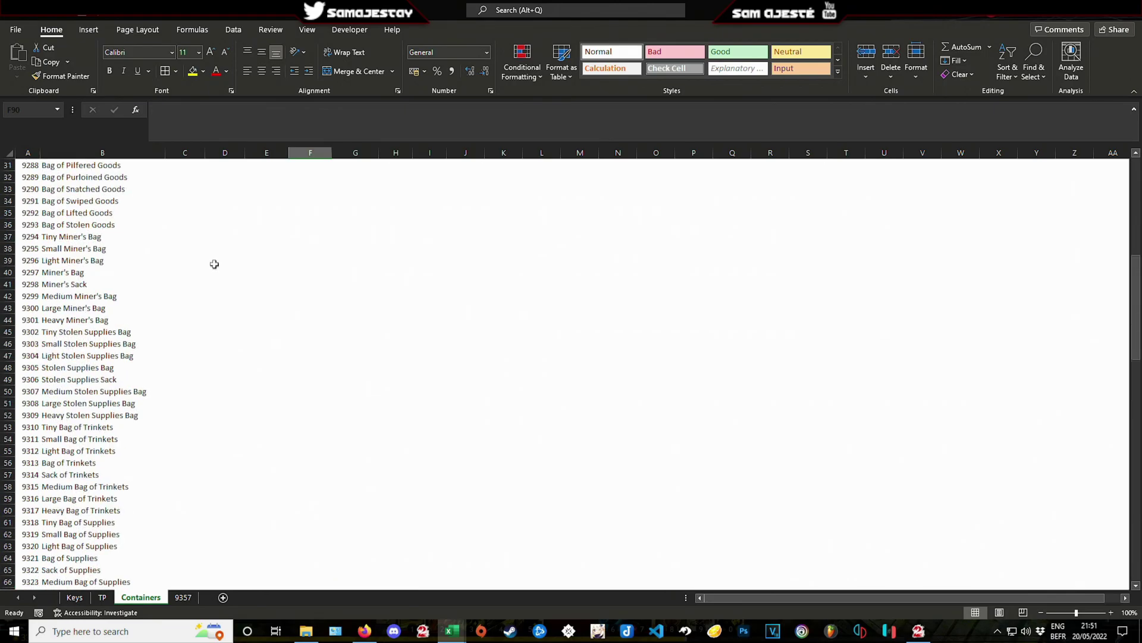
pyautogui.scroll(-15, 280, 166)
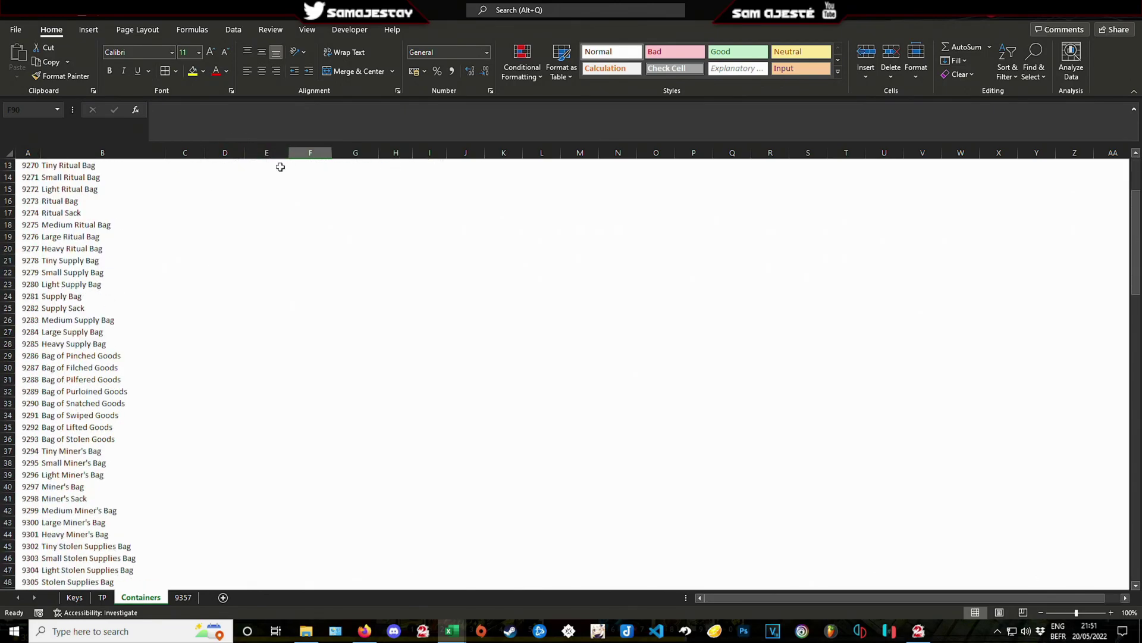
pyautogui.scroll(-11, 244, 253)
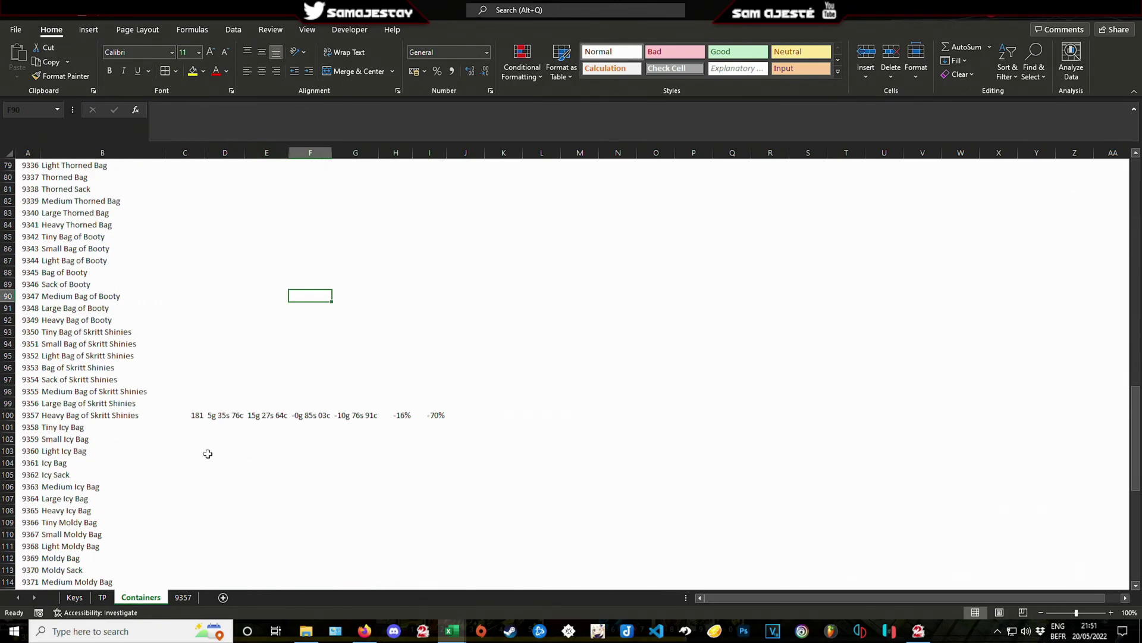
pyautogui.click(187, 415)
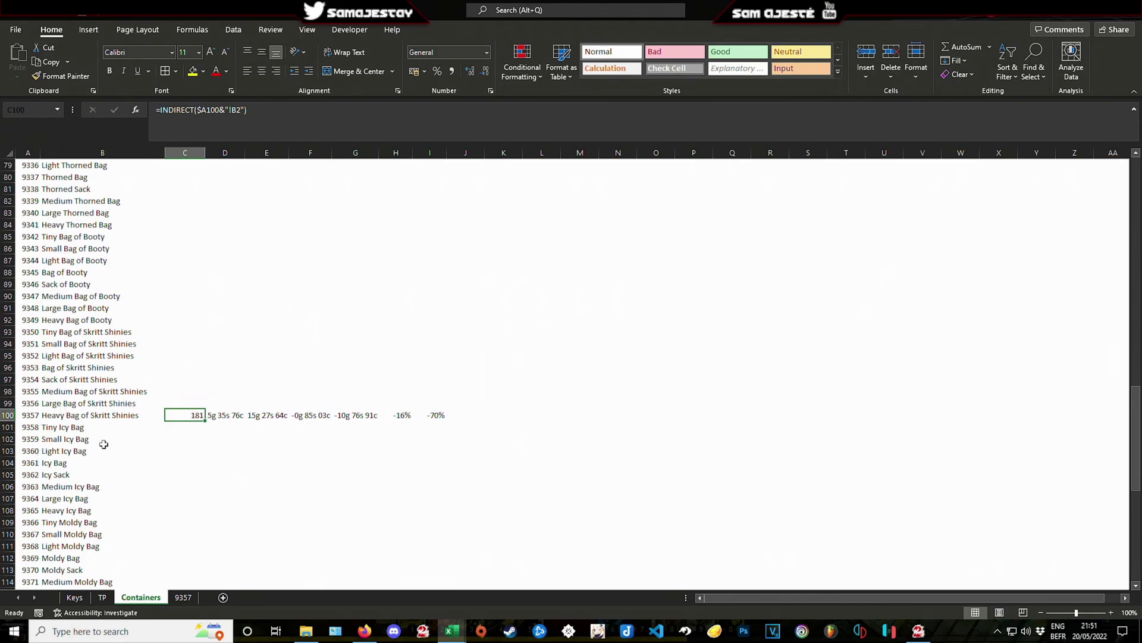
pyautogui.click(225, 414)
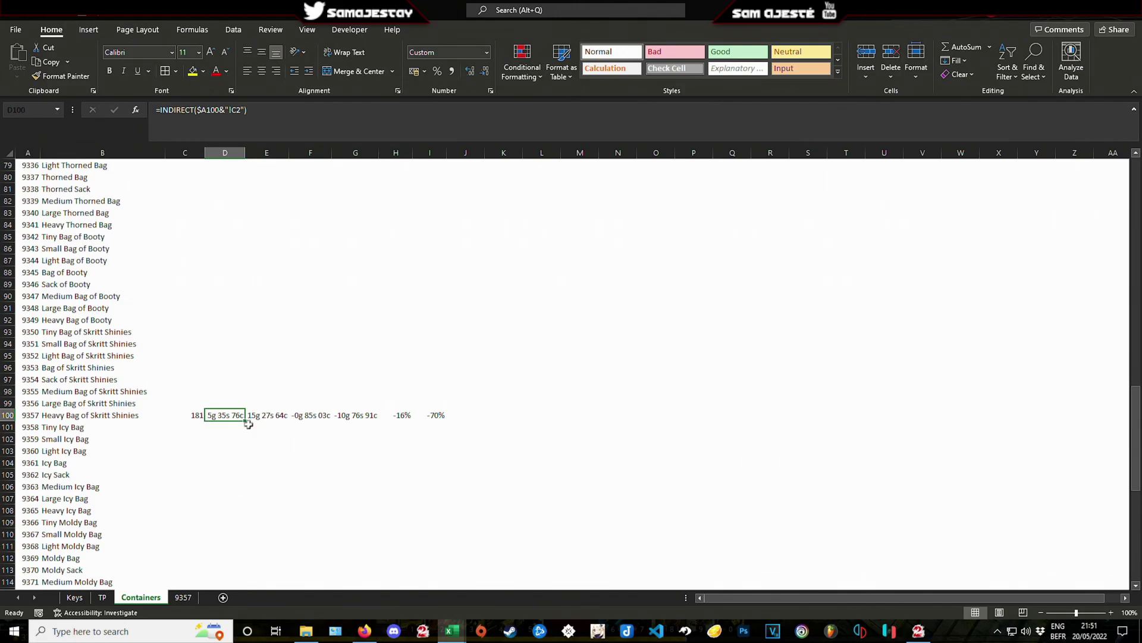
pyautogui.click(275, 412)
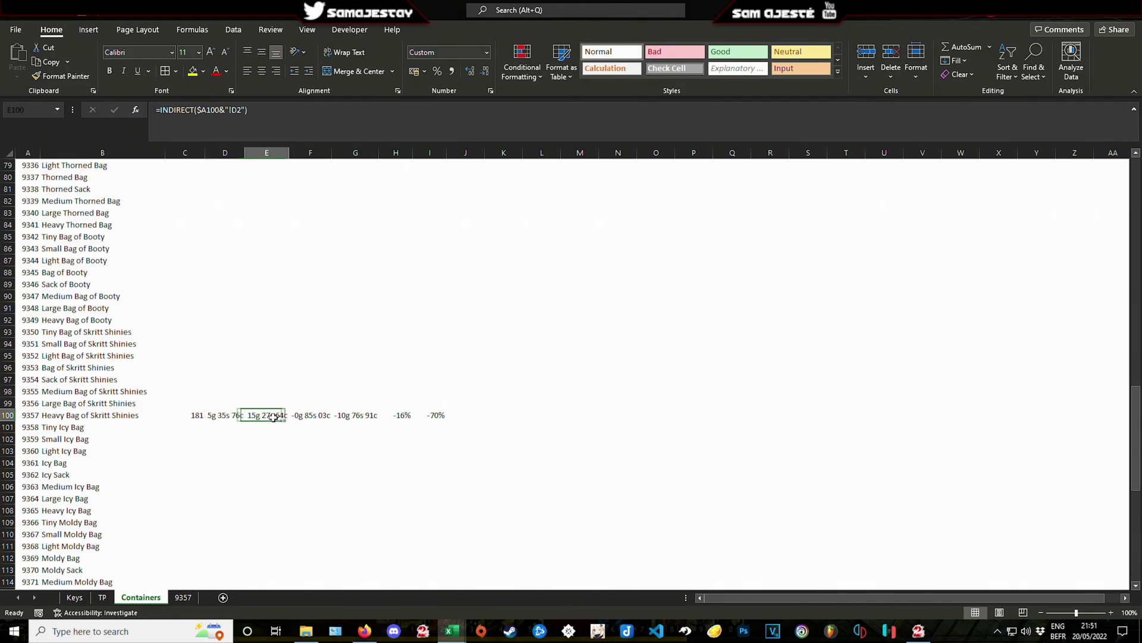
pyautogui.click(310, 414)
pyautogui.moveTo(357, 415); pyautogui.dragTo(399, 402)
pyautogui.click(396, 415)
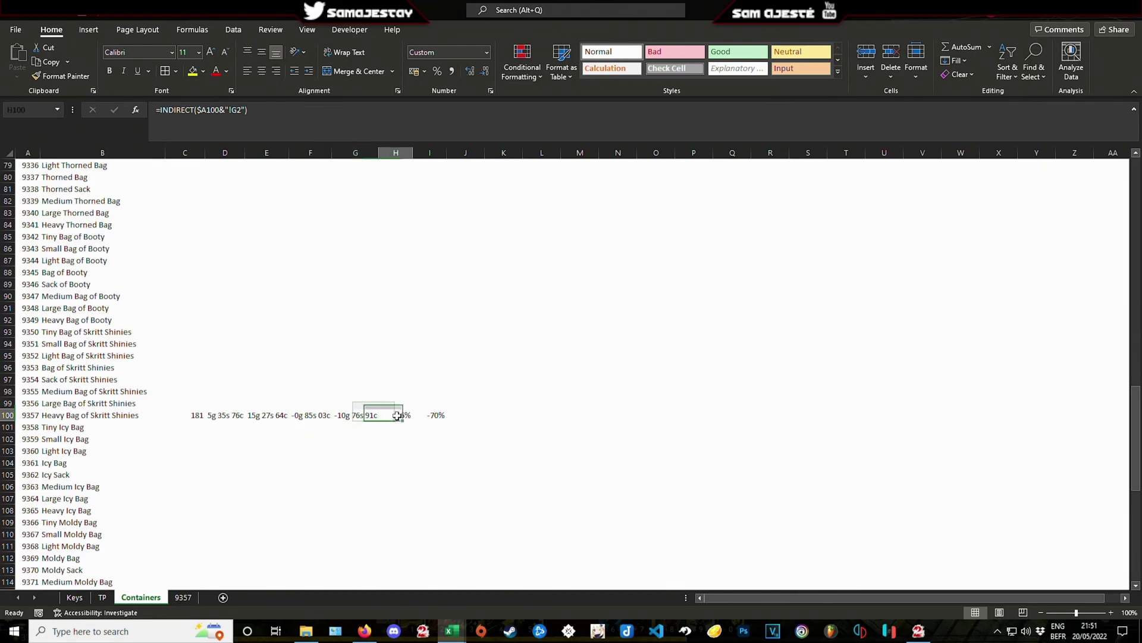
pyautogui.click(515, 415)
pyautogui.click(433, 439)
# Step: Re-check the cost and return formulas across row 100's columns
pyautogui.scroll(20, 404, 387)
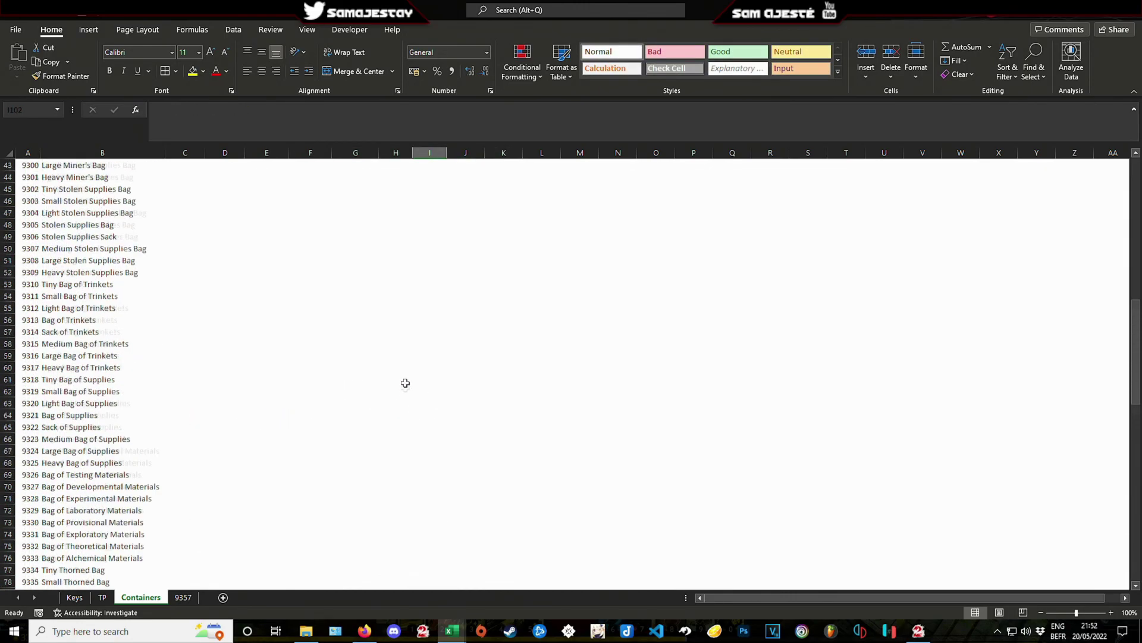
pyautogui.scroll(-20, 374, 314)
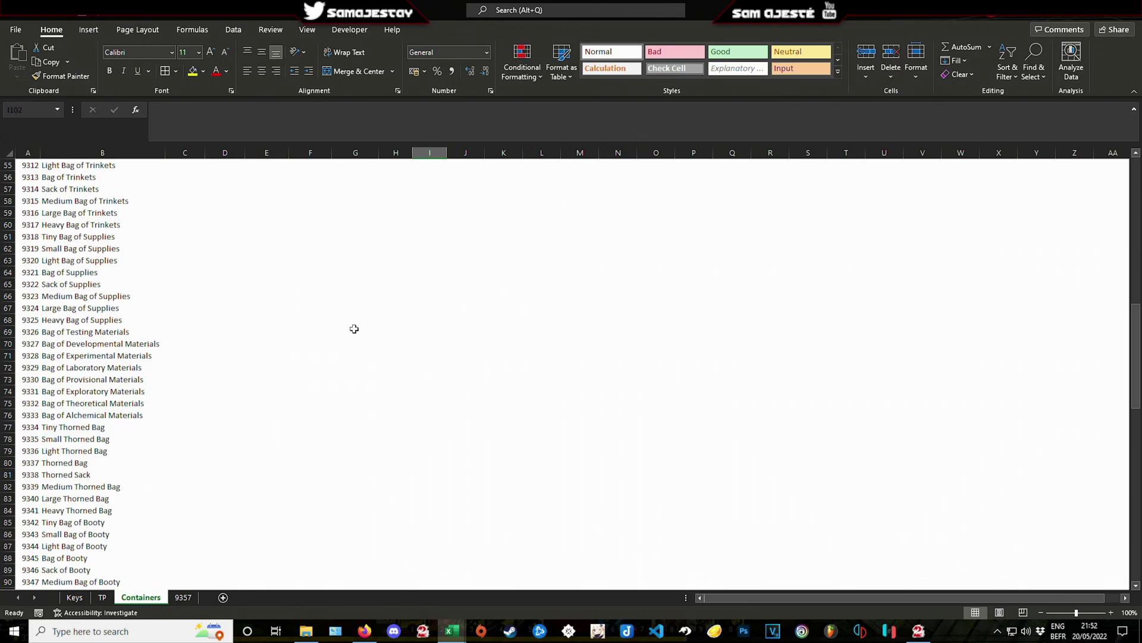
pyautogui.moveTo(191, 308); pyautogui.dragTo(444, 308)
pyautogui.click(632, 308)
pyautogui.click(244, 310)
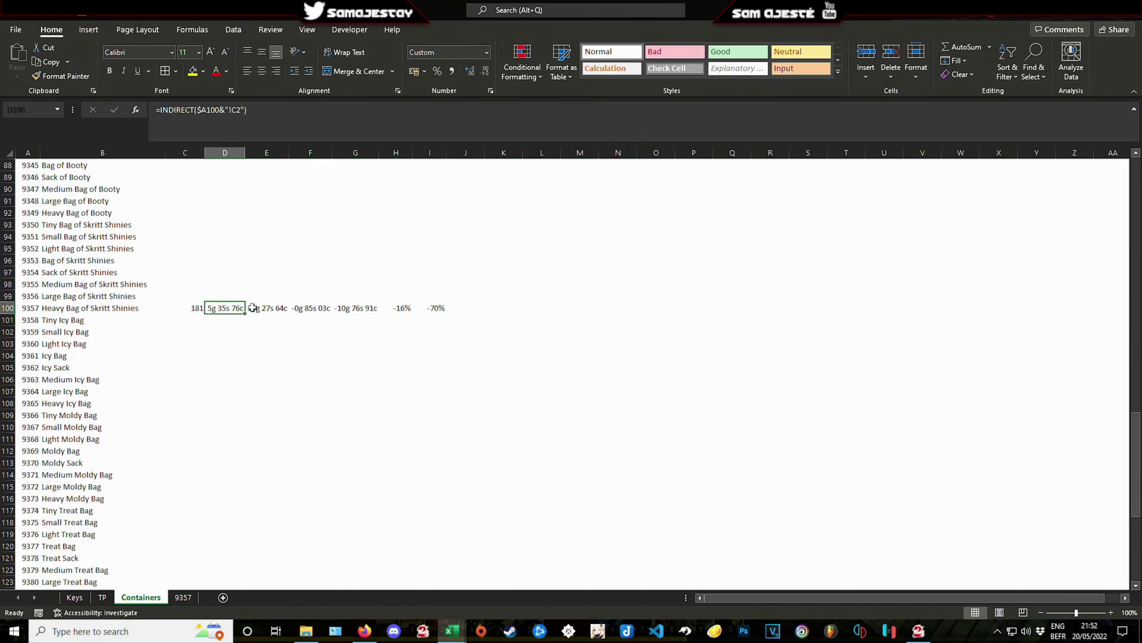
pyautogui.press('Right')
pyautogui.press('Right')
pyautogui.press('Right')
pyautogui.press('Right')
pyautogui.press('Right')
pyautogui.press('Right')
# Step: Refresh all of the workbook's price data from the 9357 sheet
pyautogui.click(184, 597)
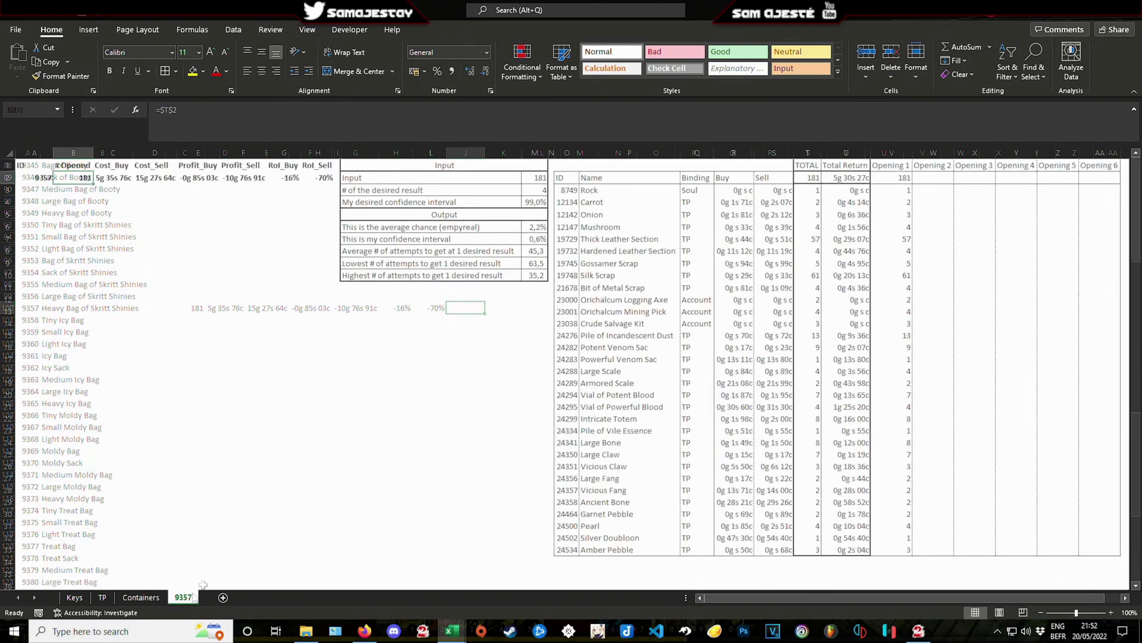
pyautogui.click(269, 429)
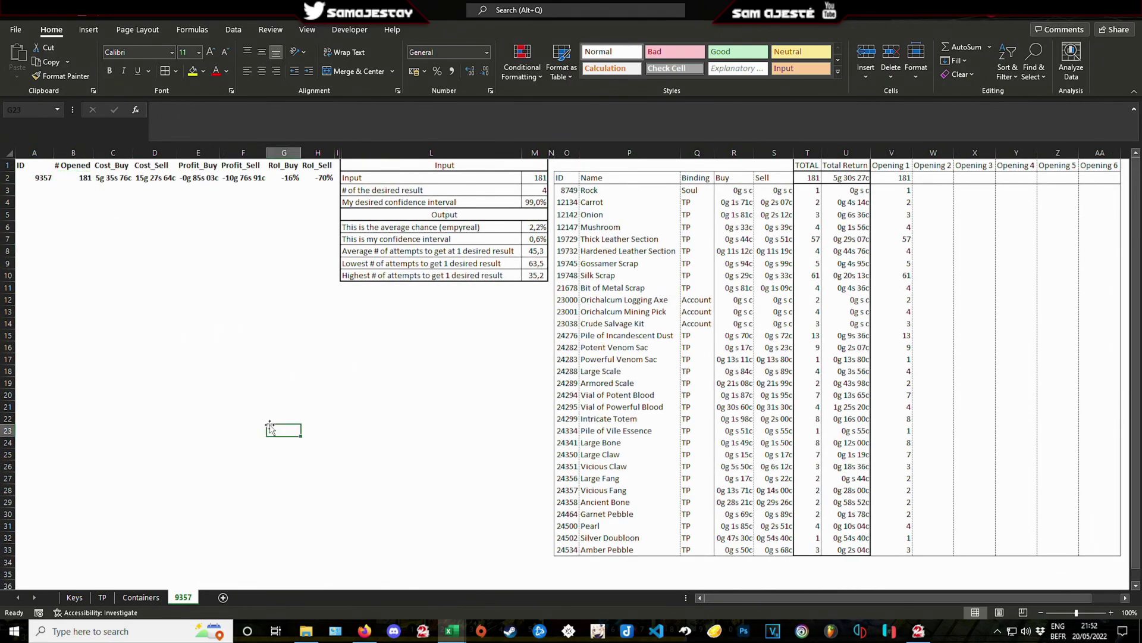
pyautogui.click(234, 29)
pyautogui.click(225, 57)
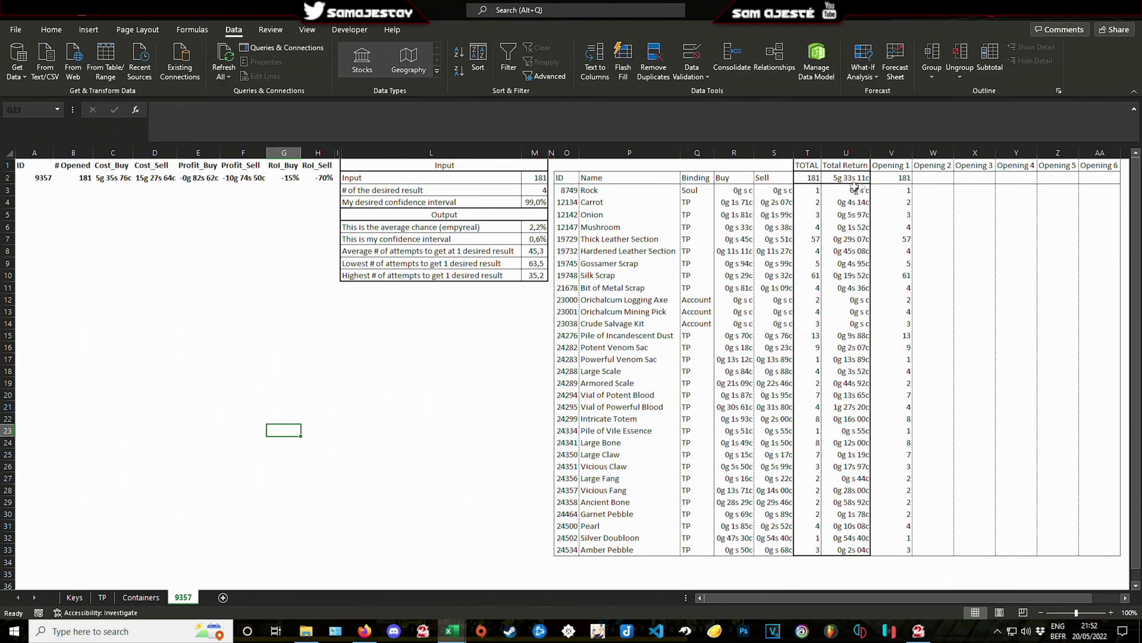
# Step: Check the Profit_Buy formula in E2, then view Containers row 100's updated -15% return
pyautogui.click(279, 203)
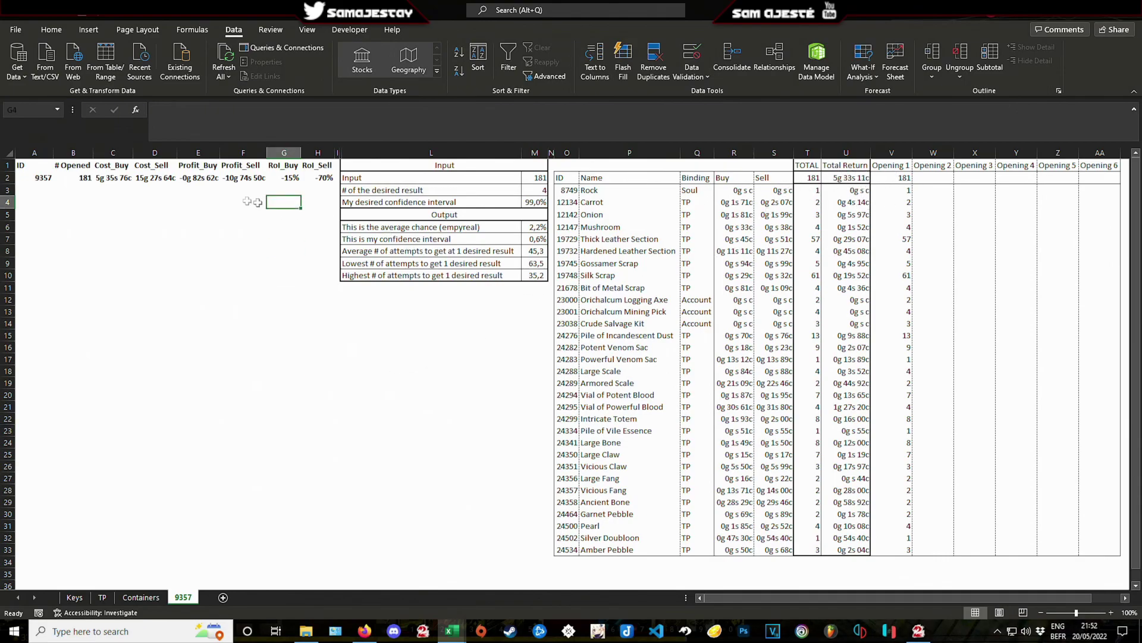
pyautogui.click(124, 215)
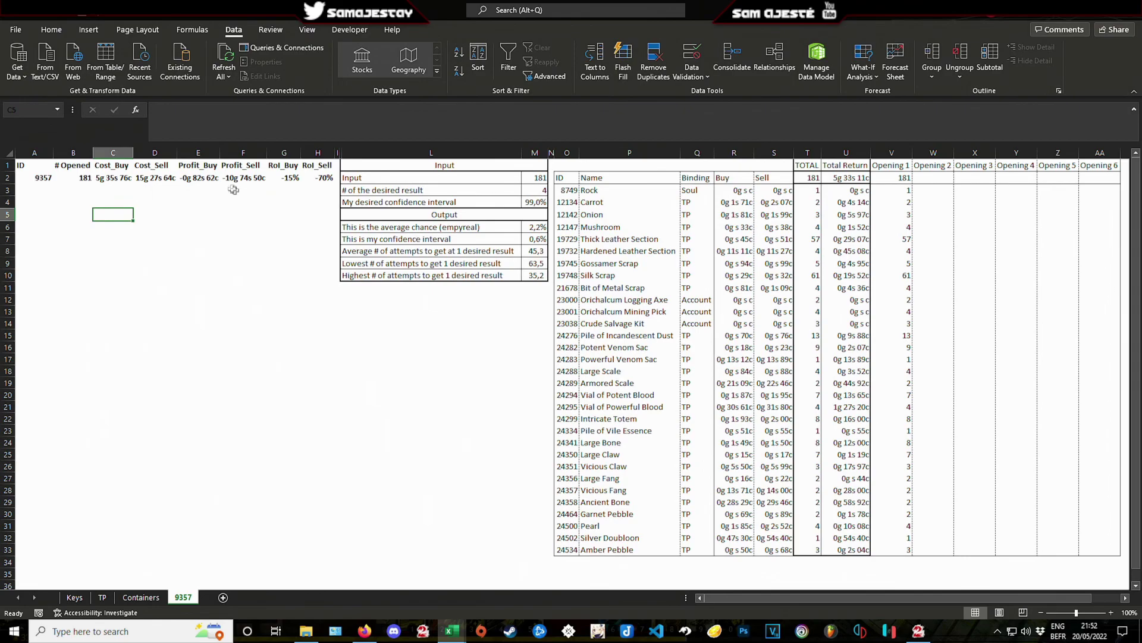
pyautogui.click(196, 178)
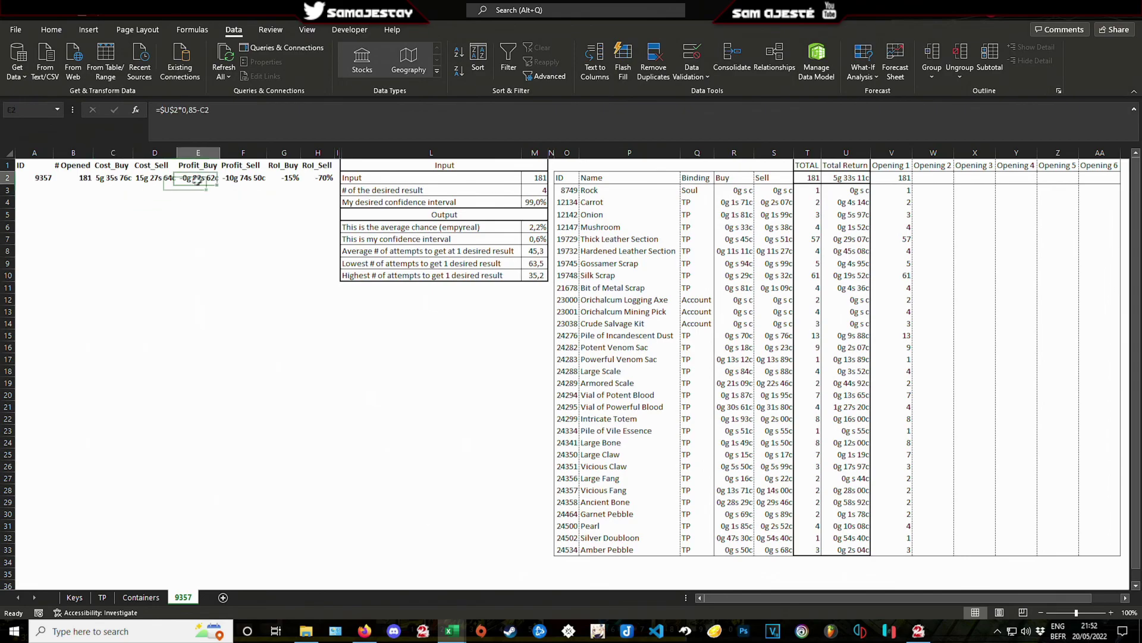
pyautogui.click(137, 599)
pyautogui.click(256, 343)
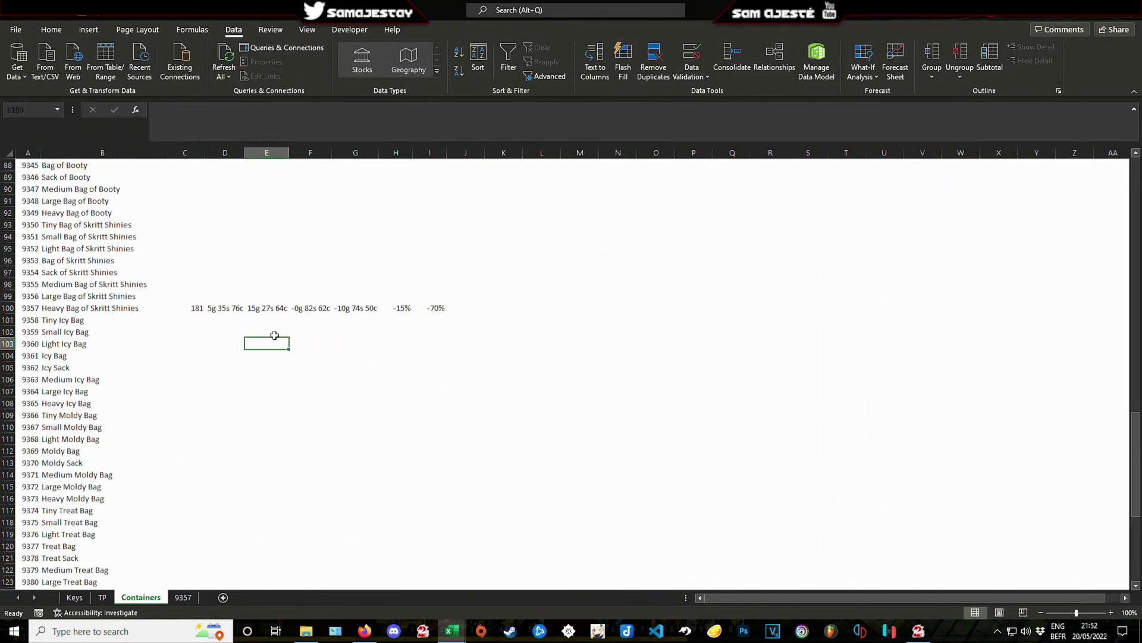